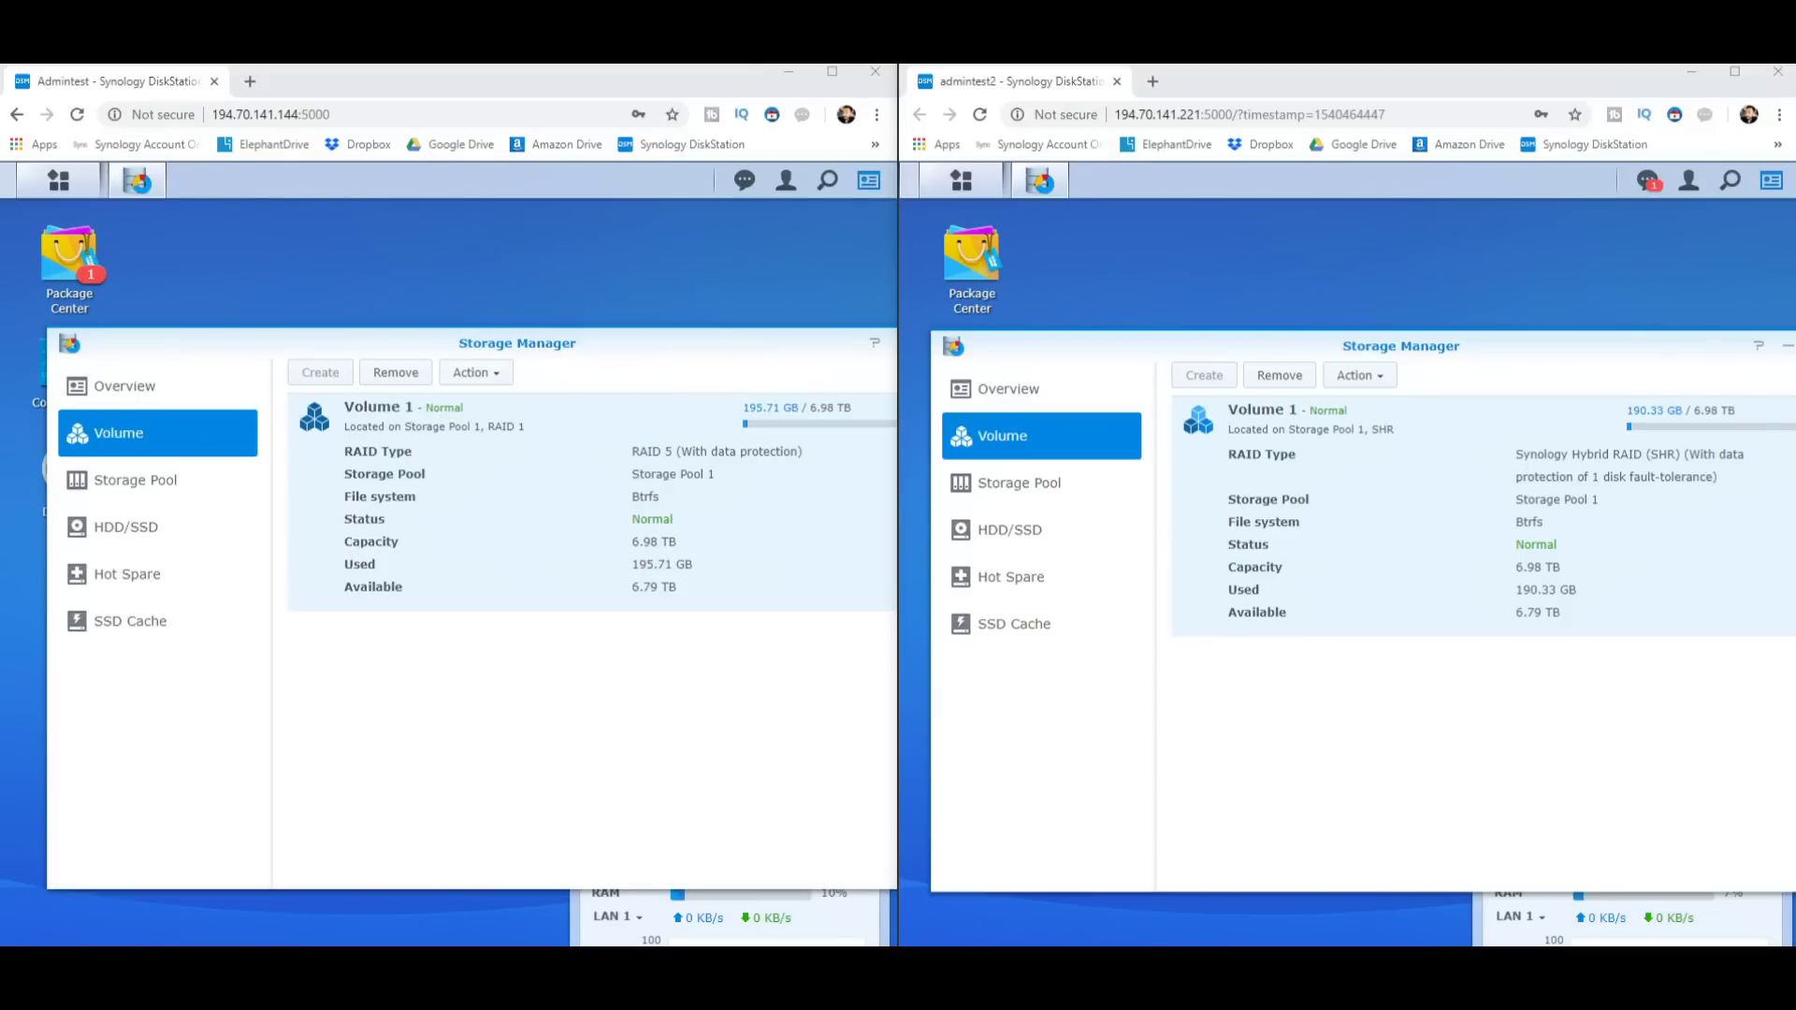
Reposition the Storage Manager windows on both NAS units.
{"action": "key", "text": "alt+Tab"}
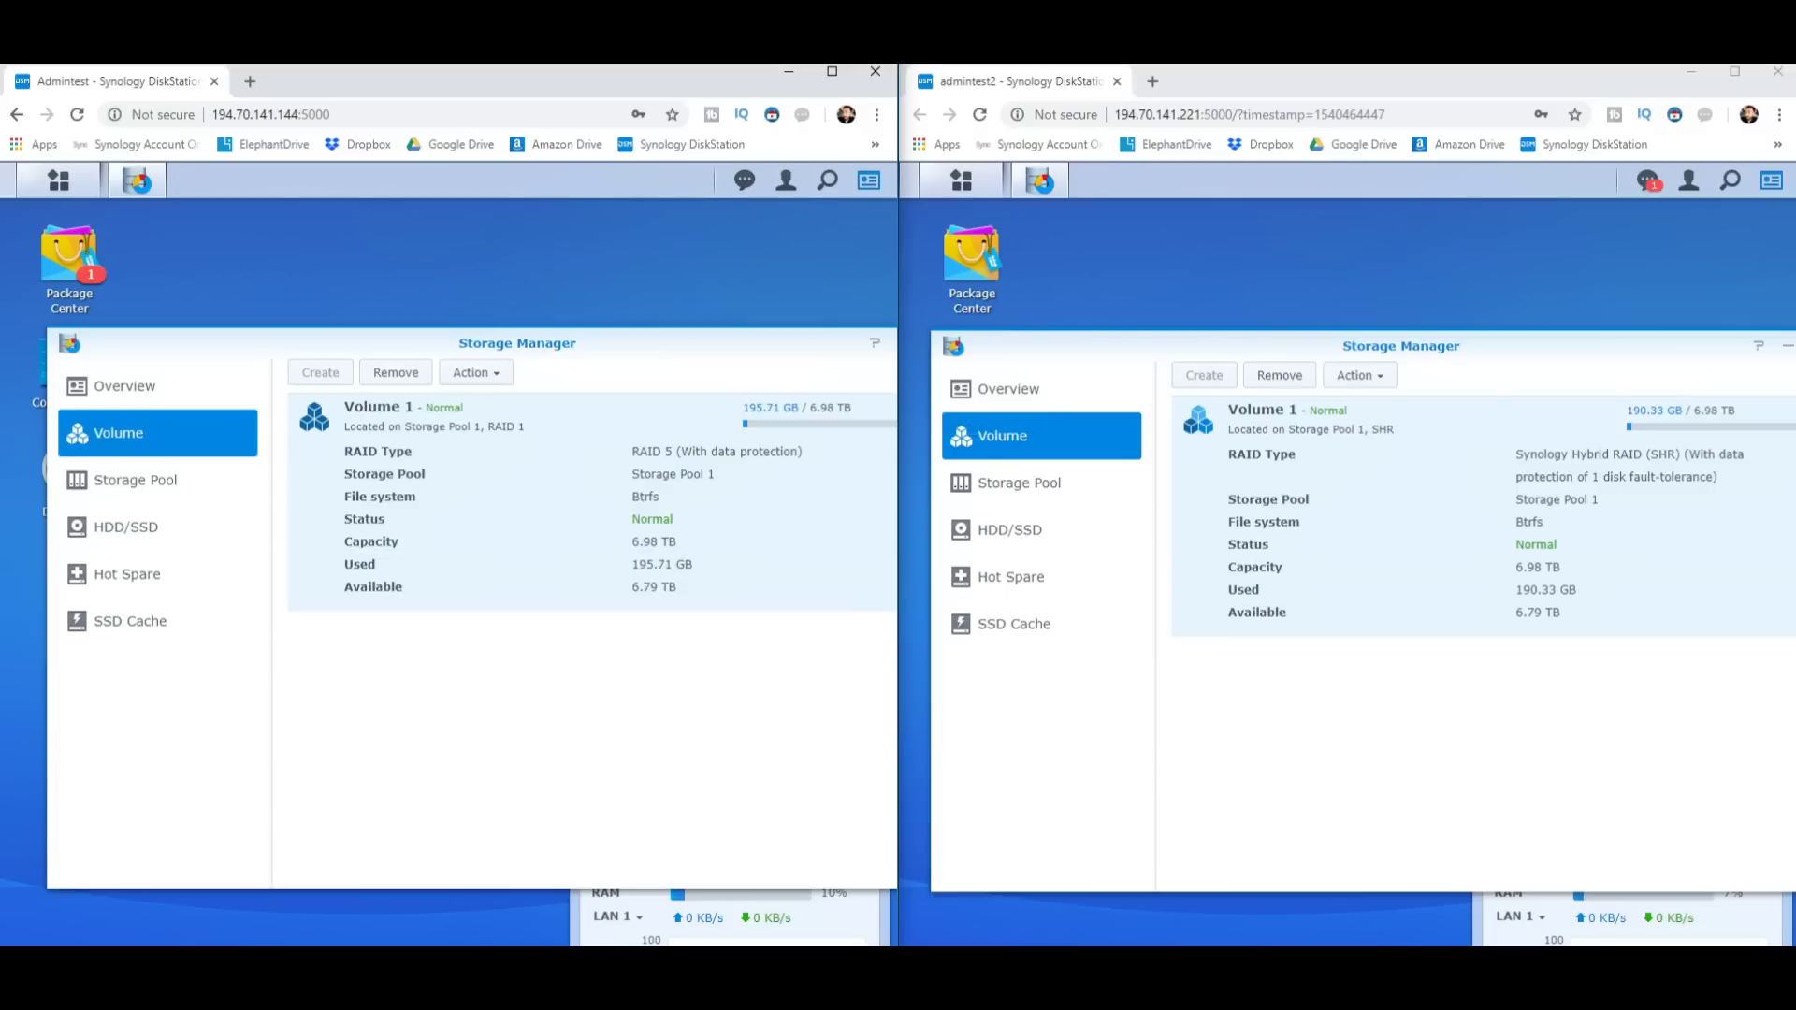
{"action": "left_click", "coordinate": [58, 179]}
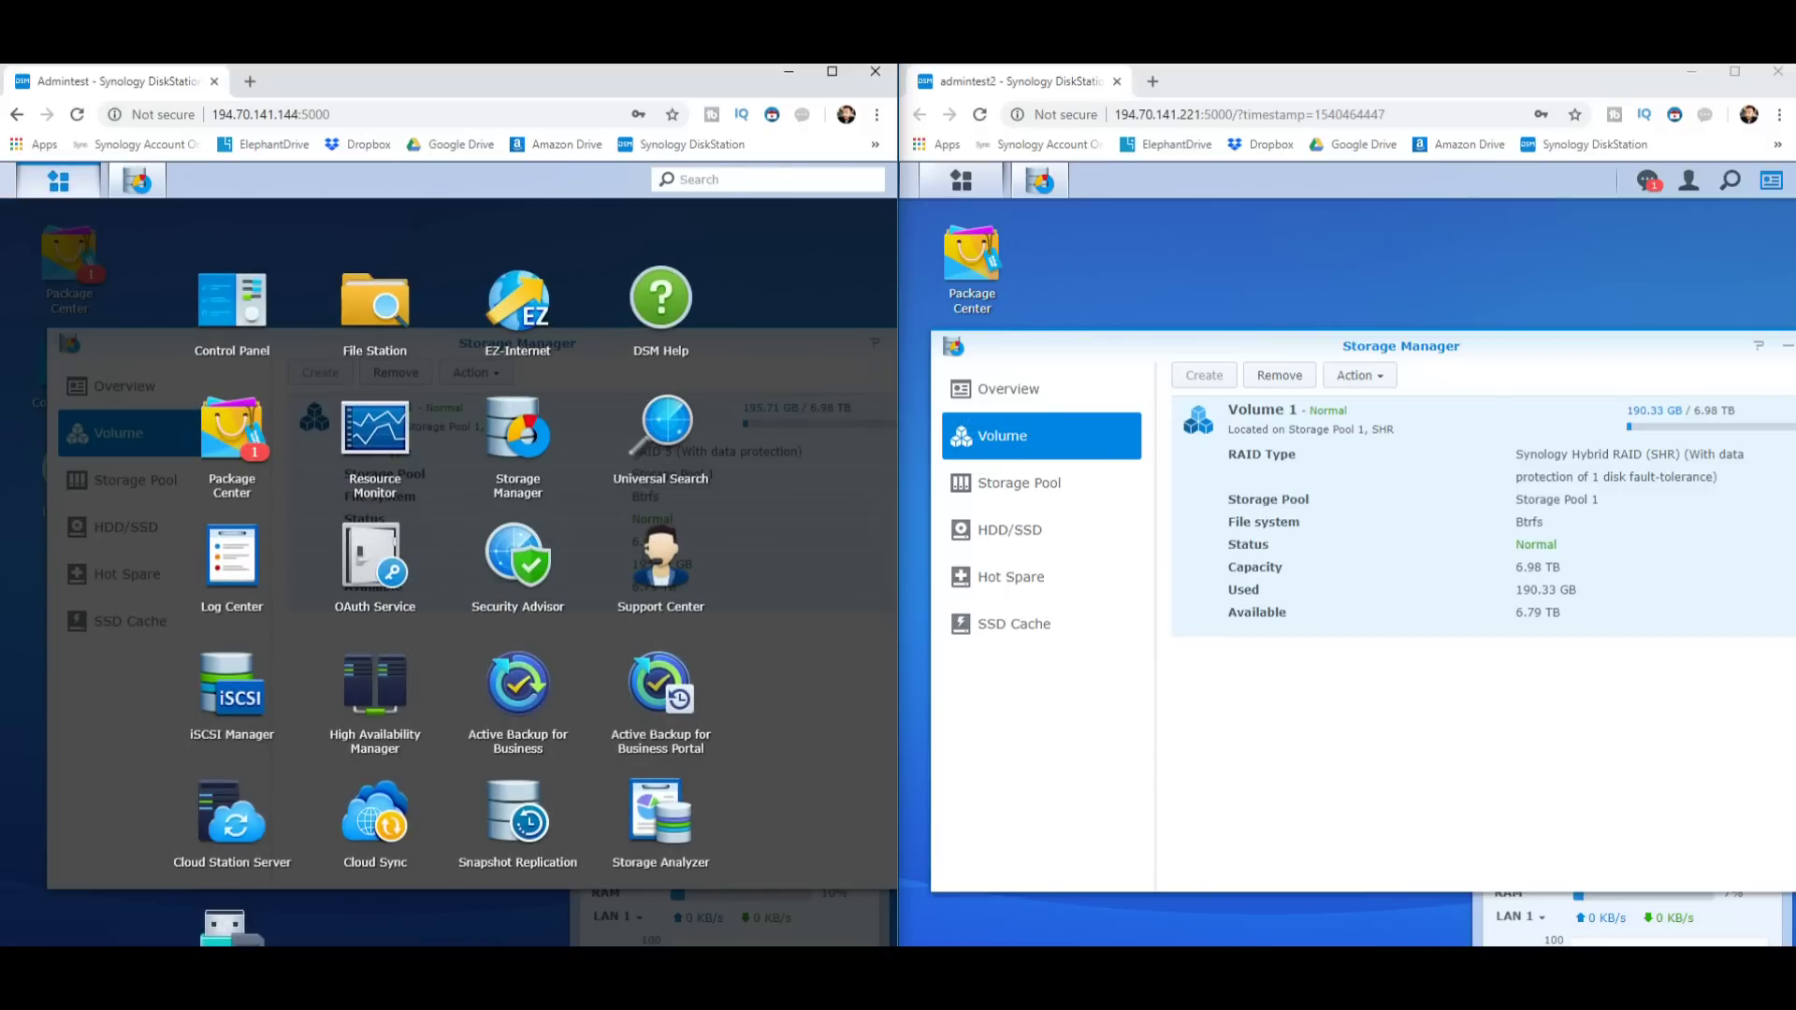
{"action": "left_click", "coordinate": [58, 180]}
{"action": "left_click", "coordinate": [961, 179]}
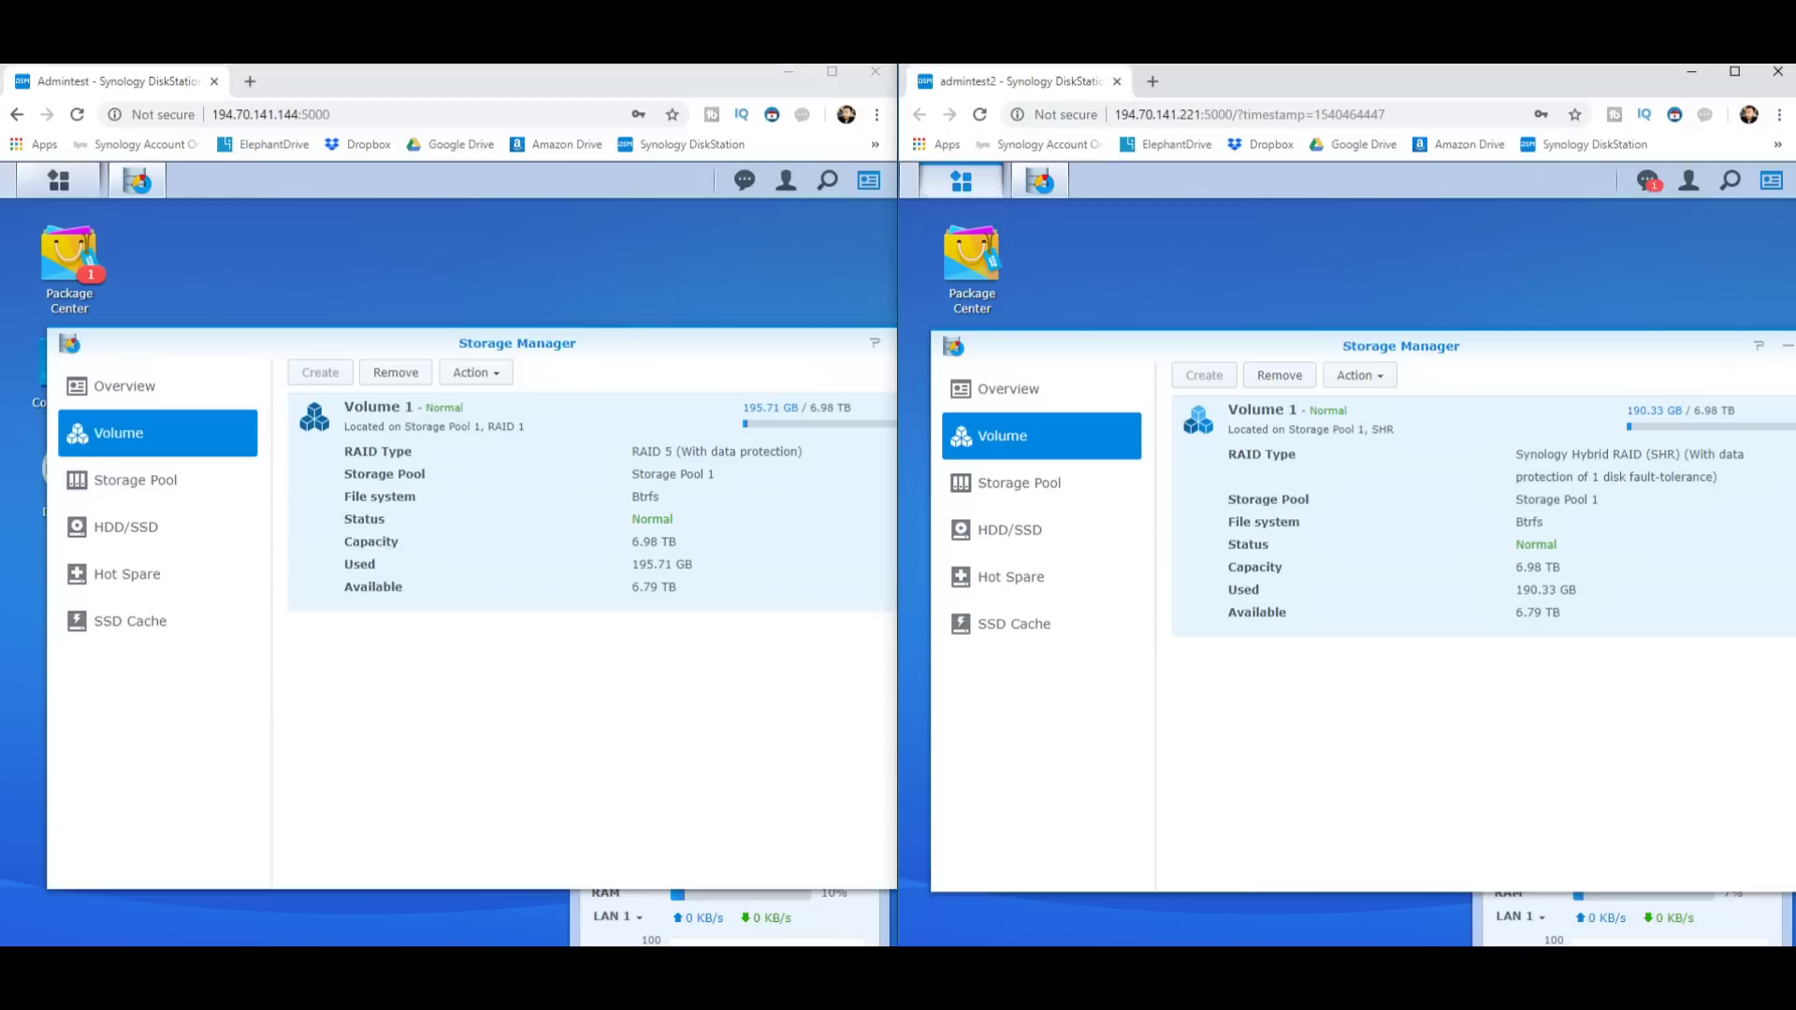
{"action": "left_click", "coordinate": [960, 180]}
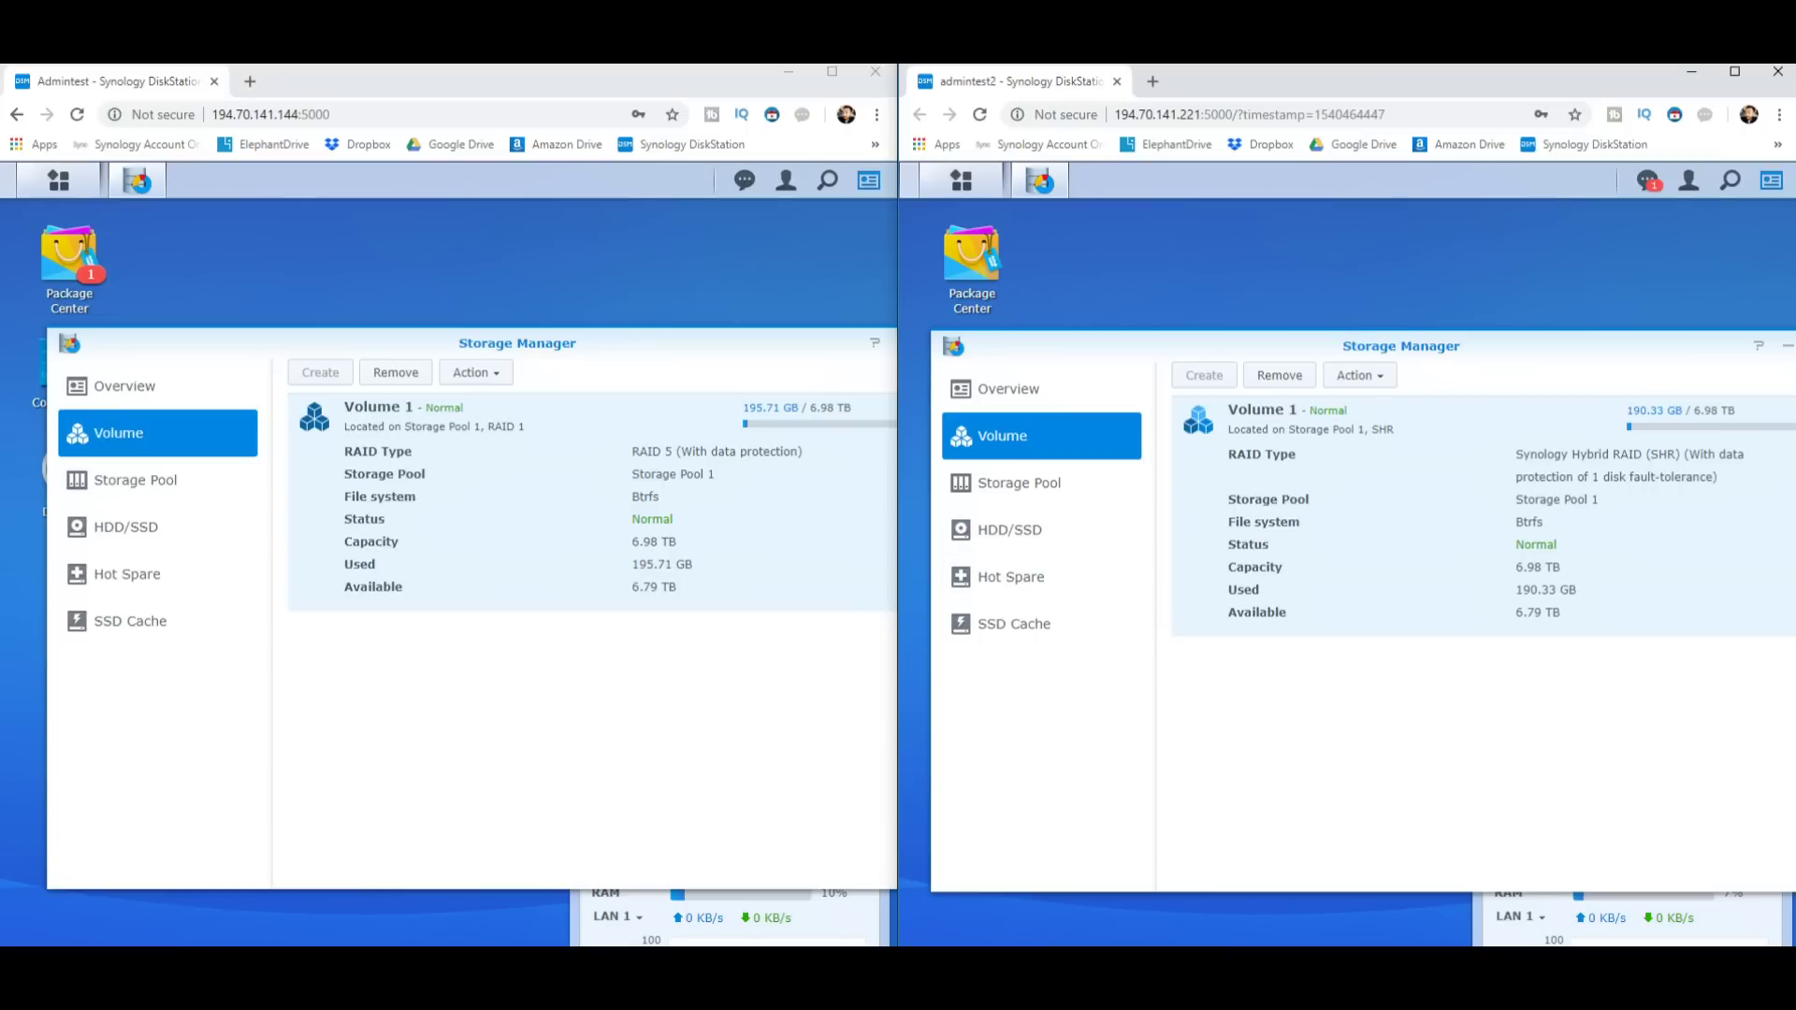
{"action": "left_click_drag", "start_coordinate": [168, 343], "coordinate": [212, 360]}
{"action": "left_click_drag", "start_coordinate": [418, 359], "coordinate": [432, 358]}
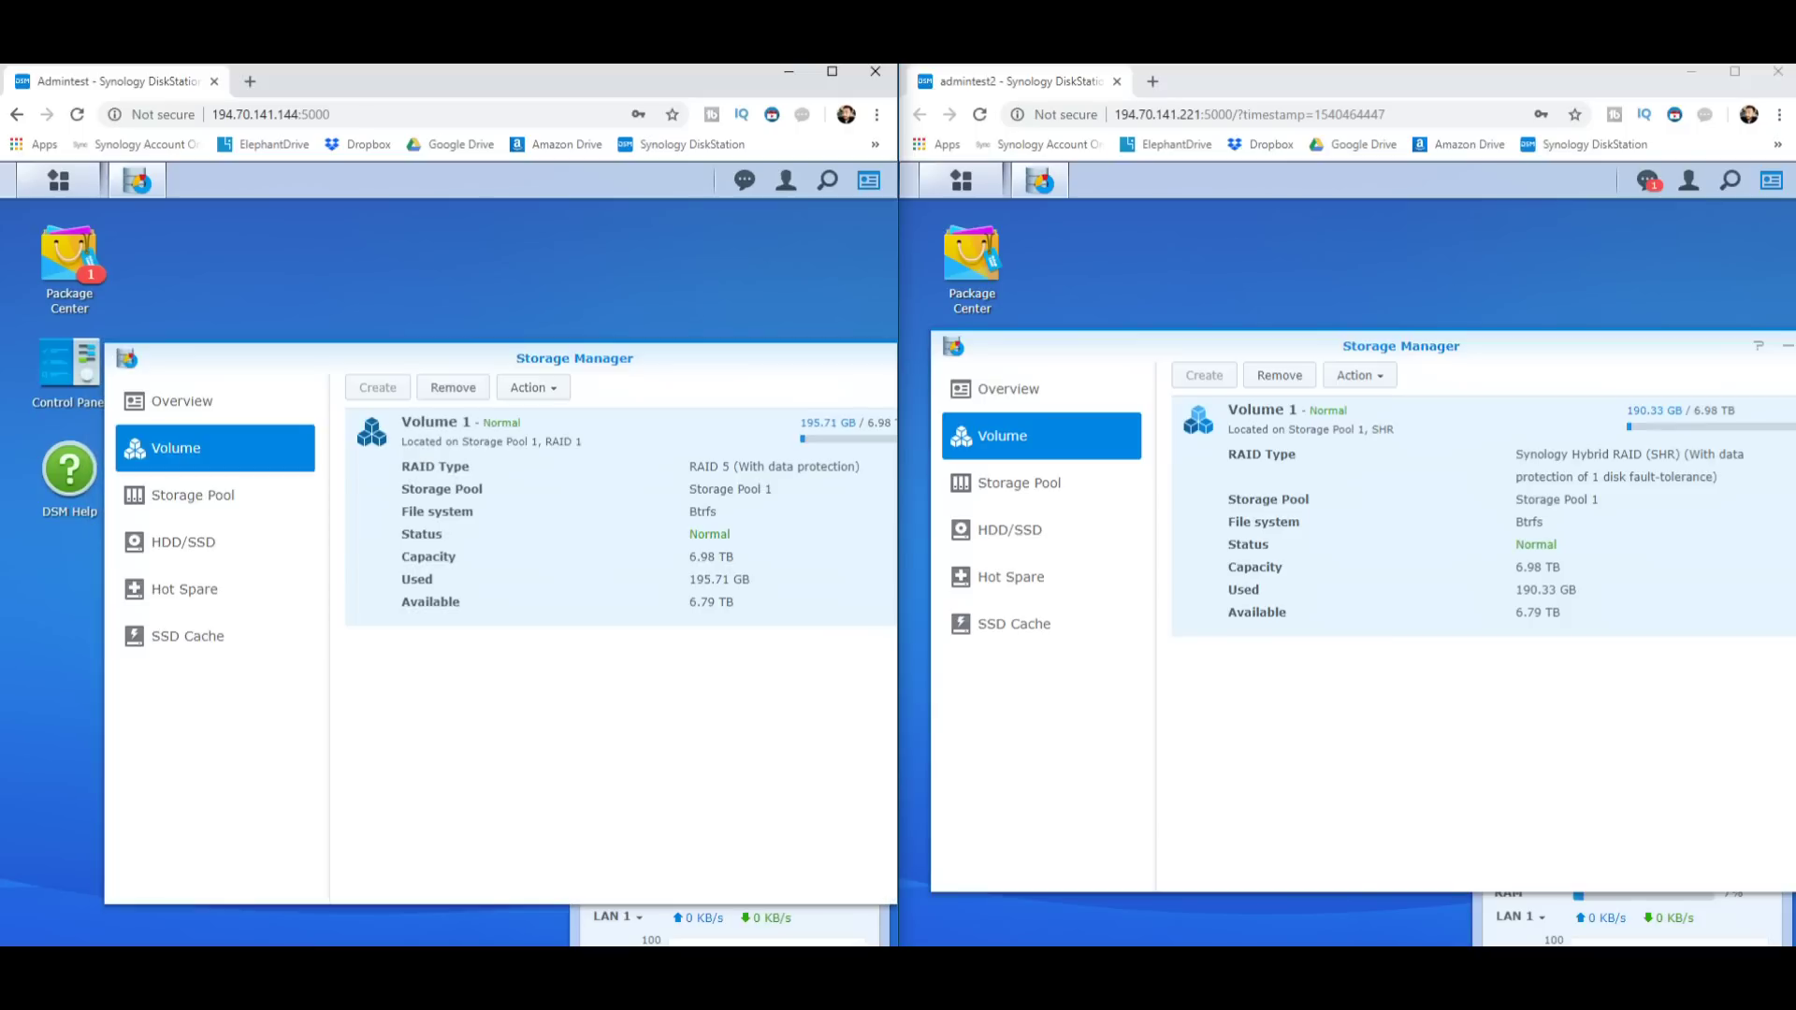
{"action": "left_click_drag", "start_coordinate": [1239, 346], "coordinate": [1350, 365]}
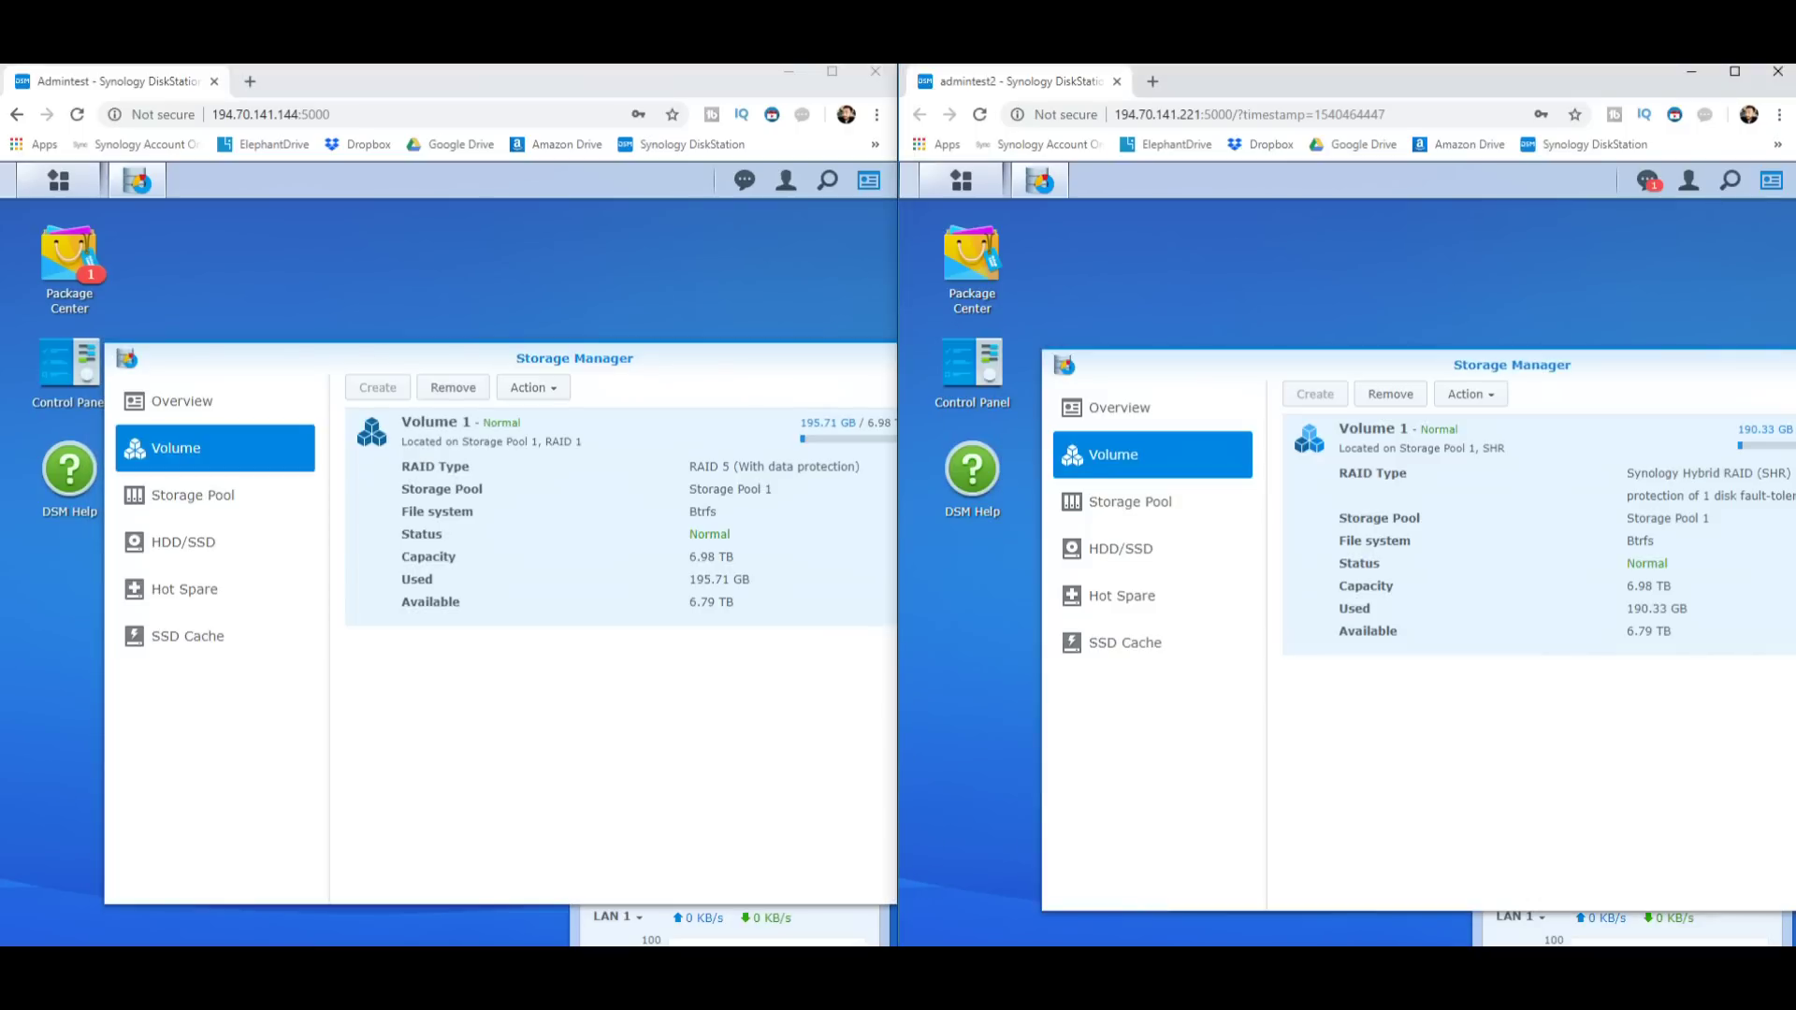
Launch File Station on both NAS units and open 10G TEST FILES - 35GB, then right-click the selected Explorer videos.
{"action": "left_click", "coordinate": [58, 180]}
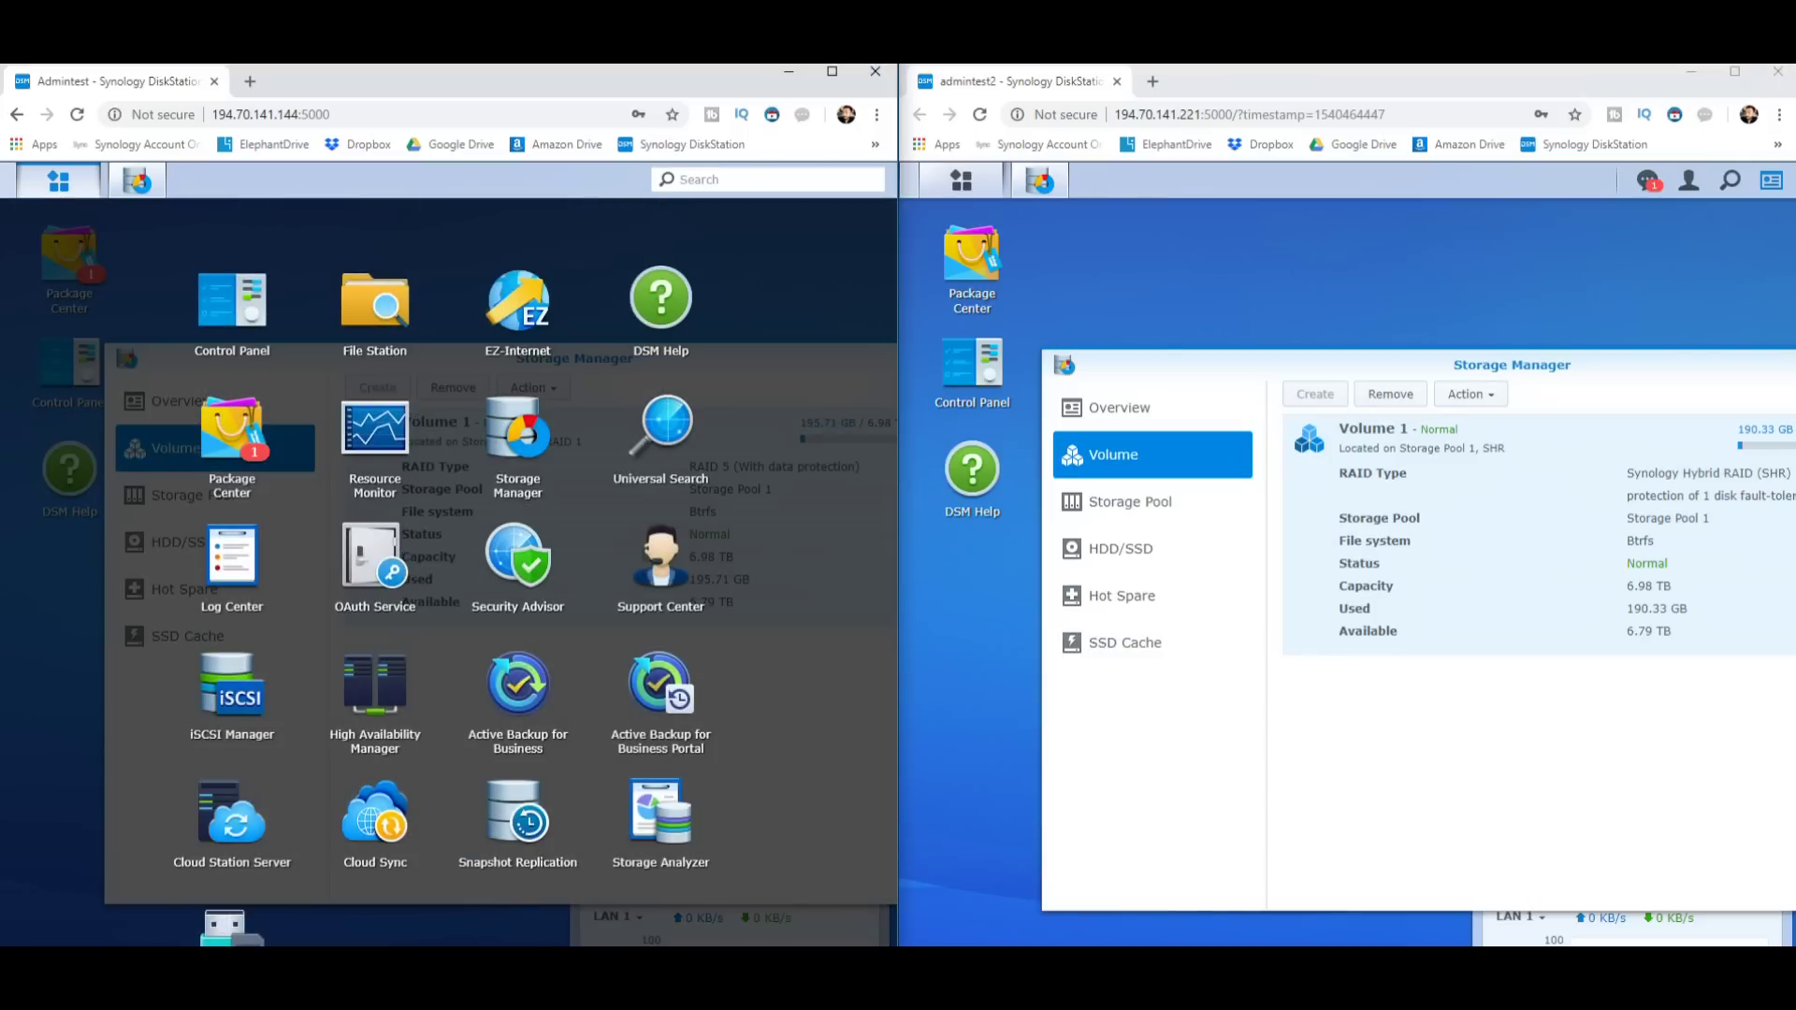
{"action": "left_click", "coordinate": [375, 304]}
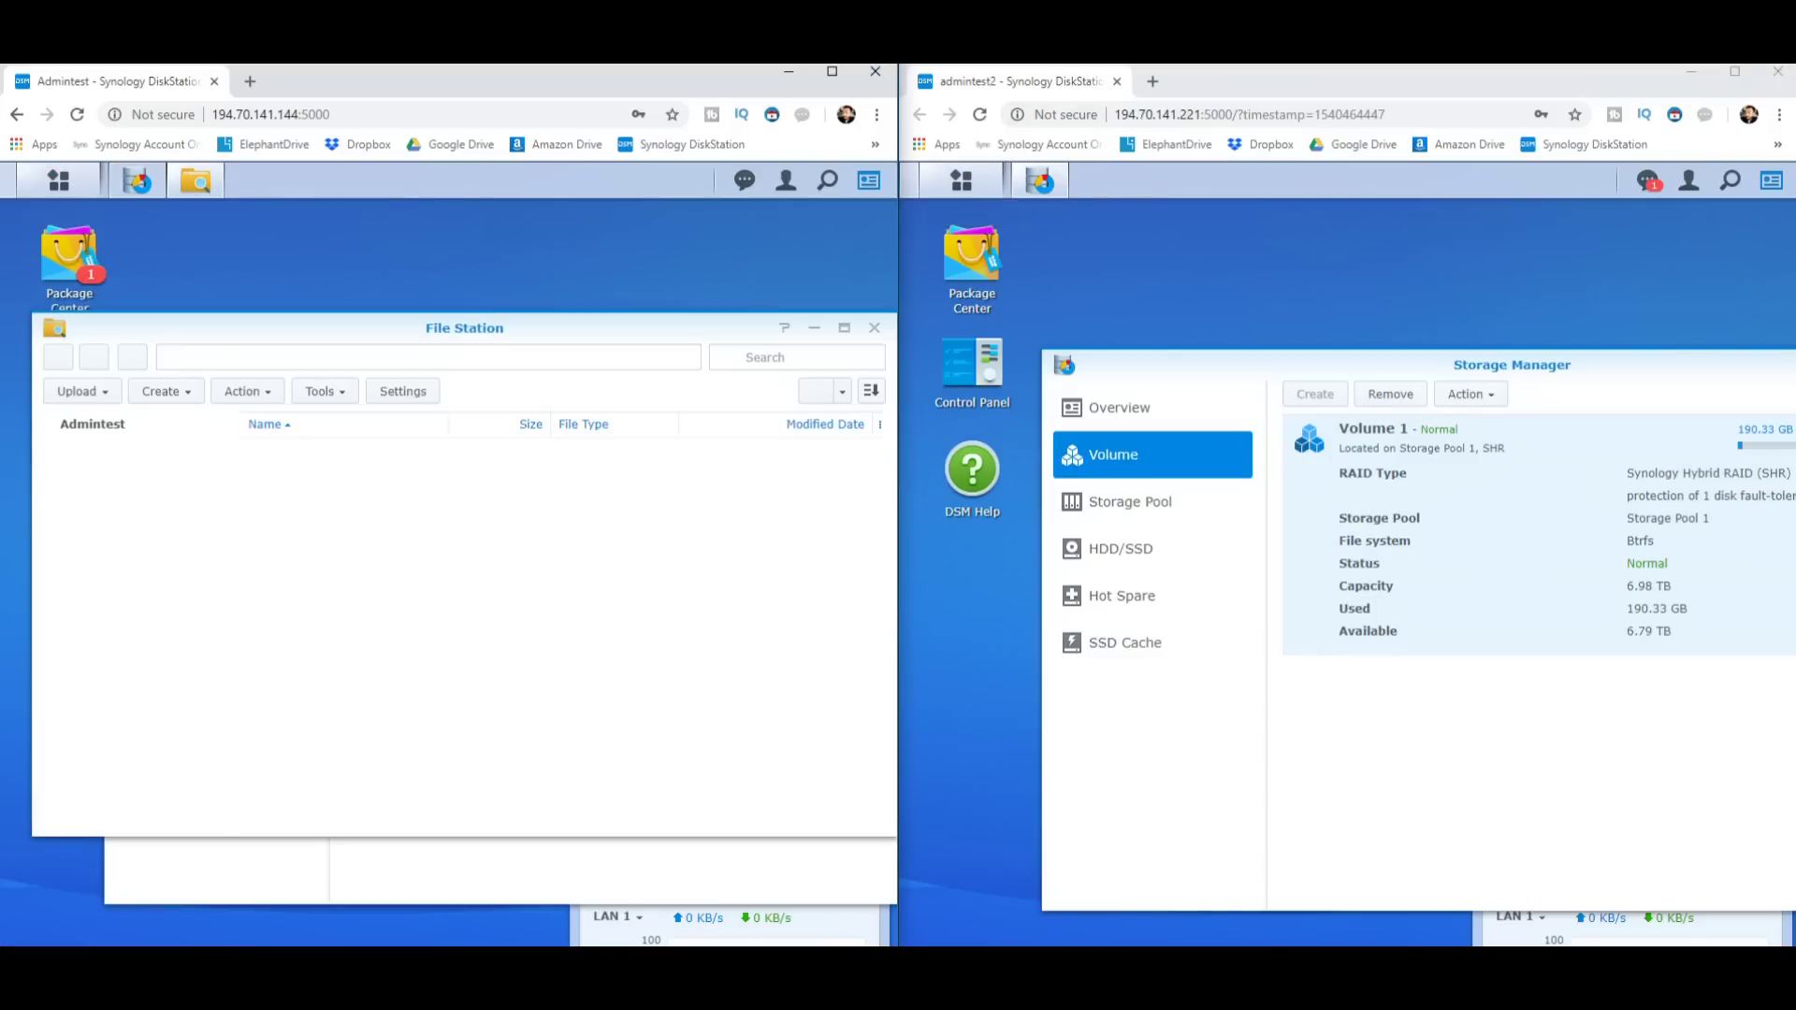
{"action": "left_click", "coordinate": [961, 181]}
{"action": "left_click", "coordinate": [1275, 300]}
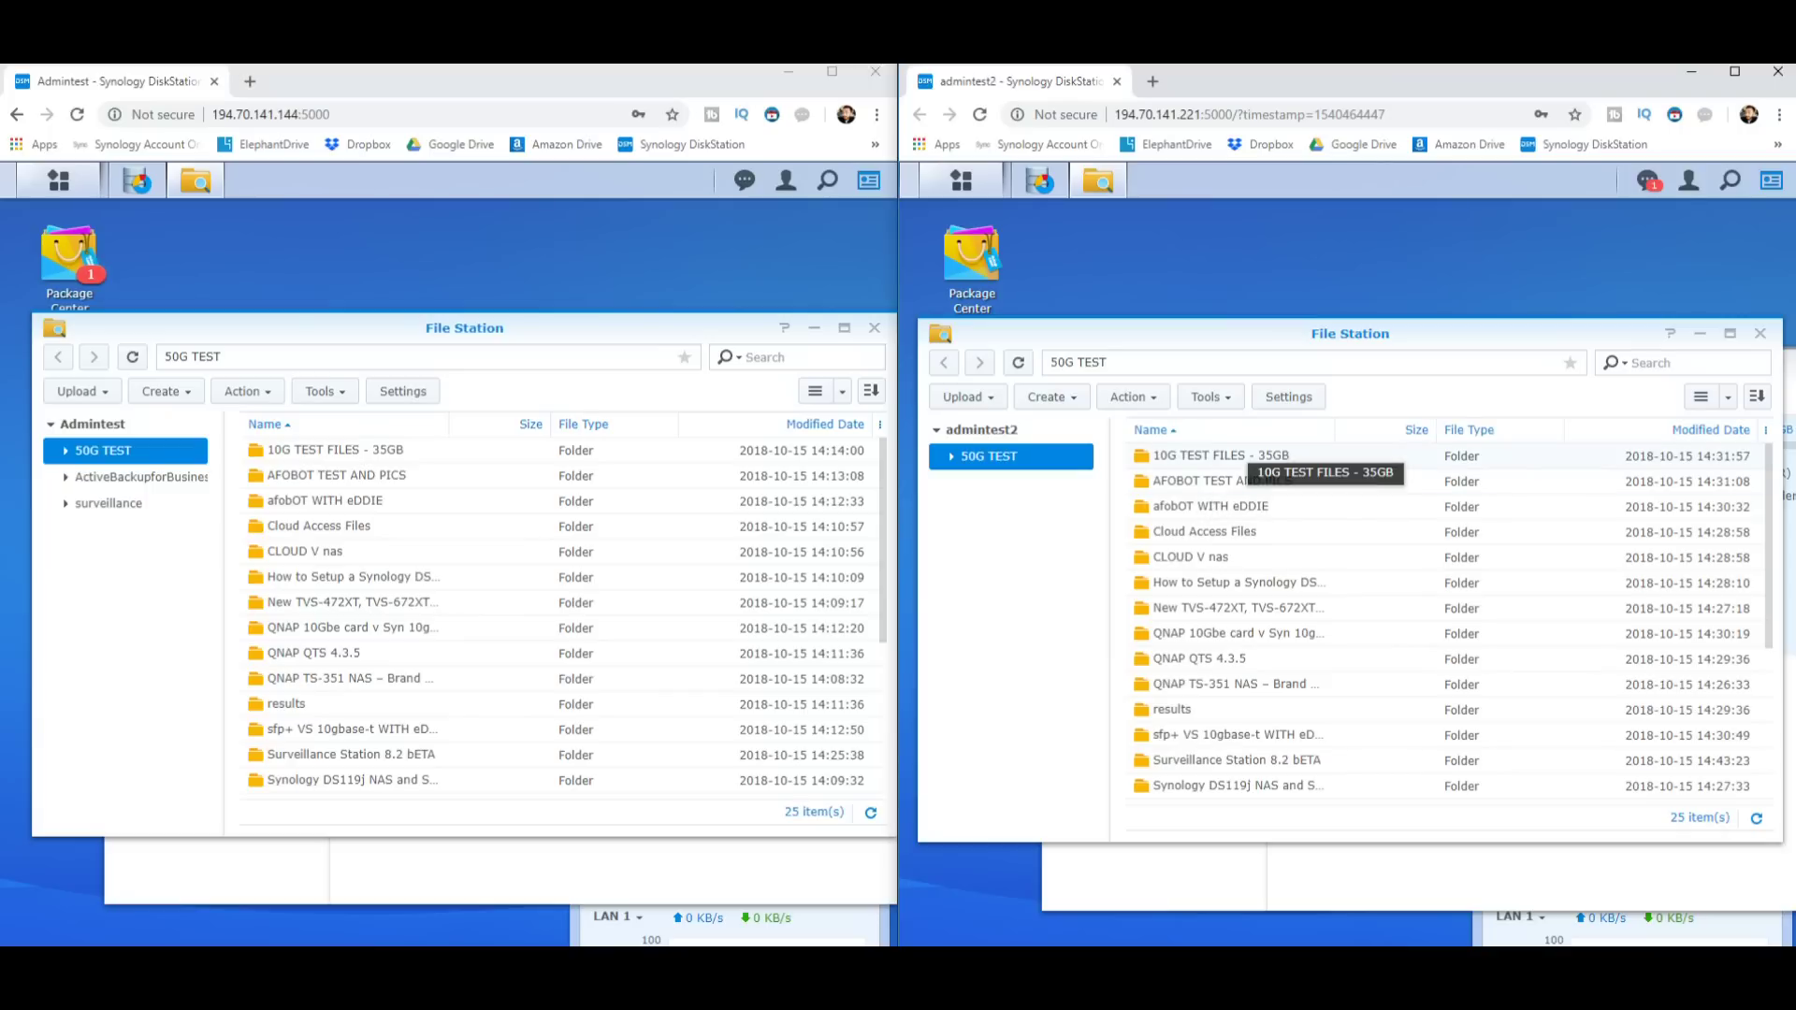
{"action": "double_click", "coordinate": [1234, 459]}
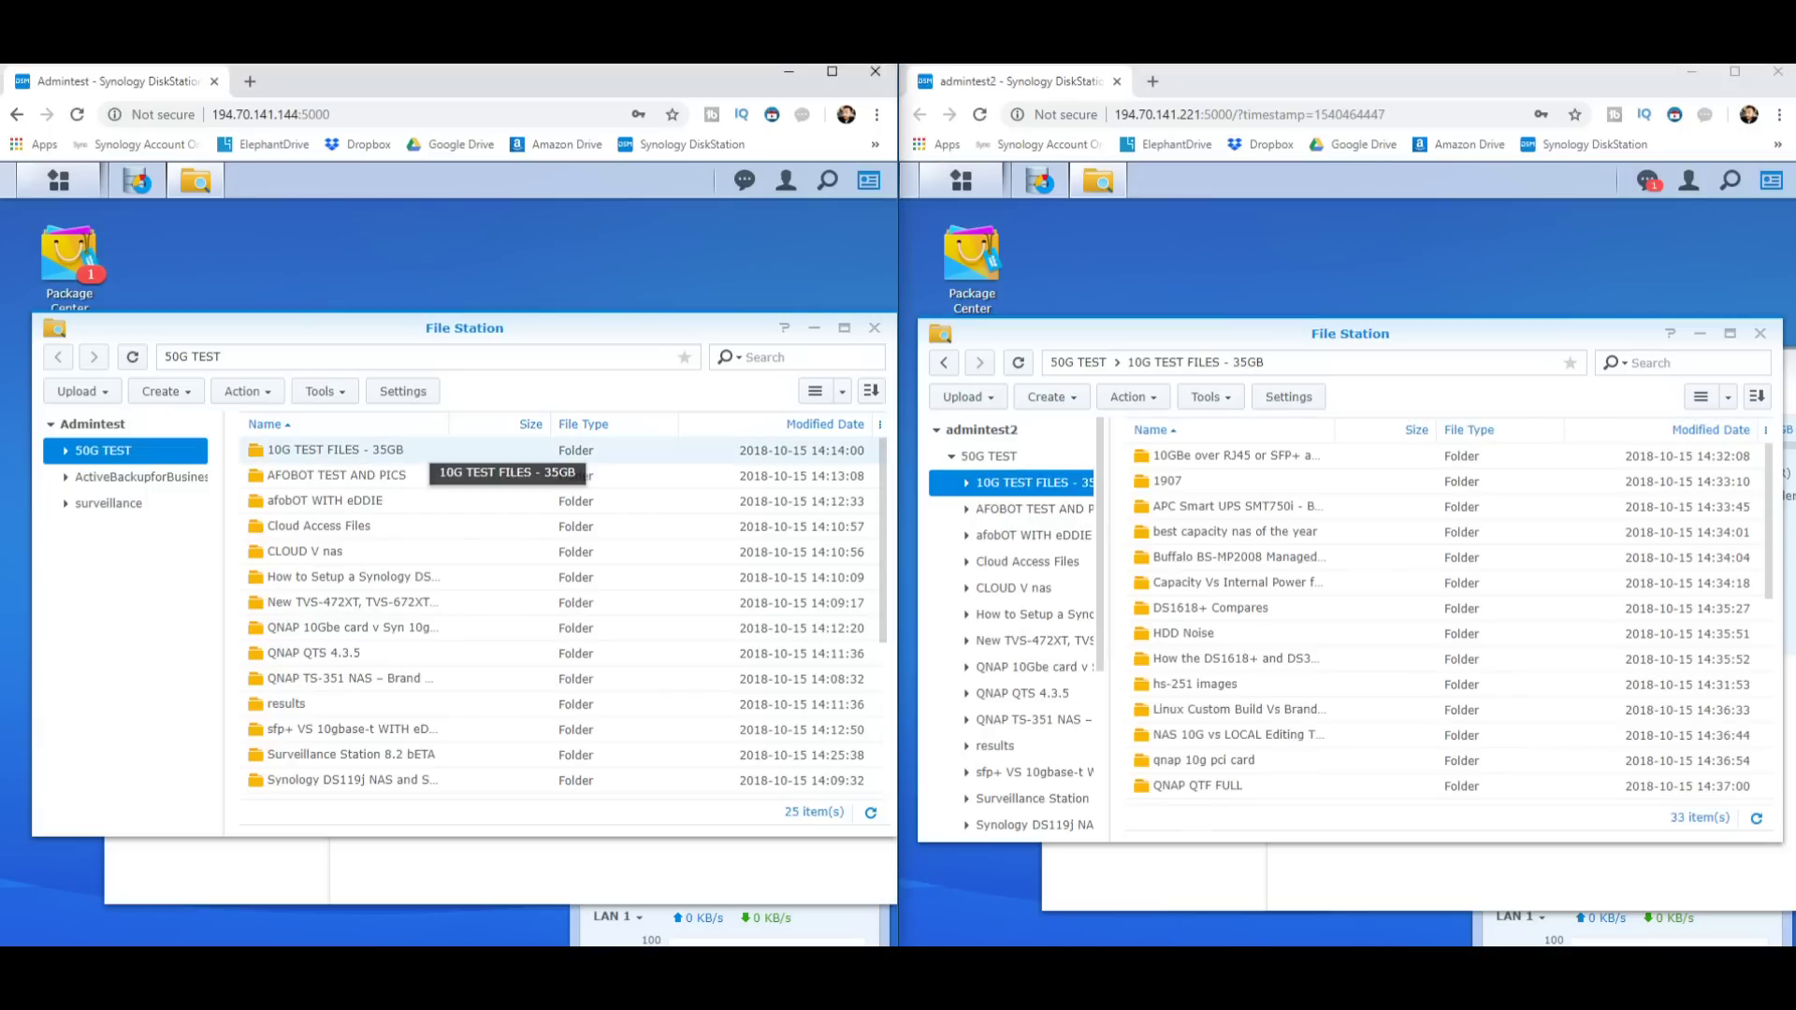
{"action": "double_click", "coordinate": [421, 453]}
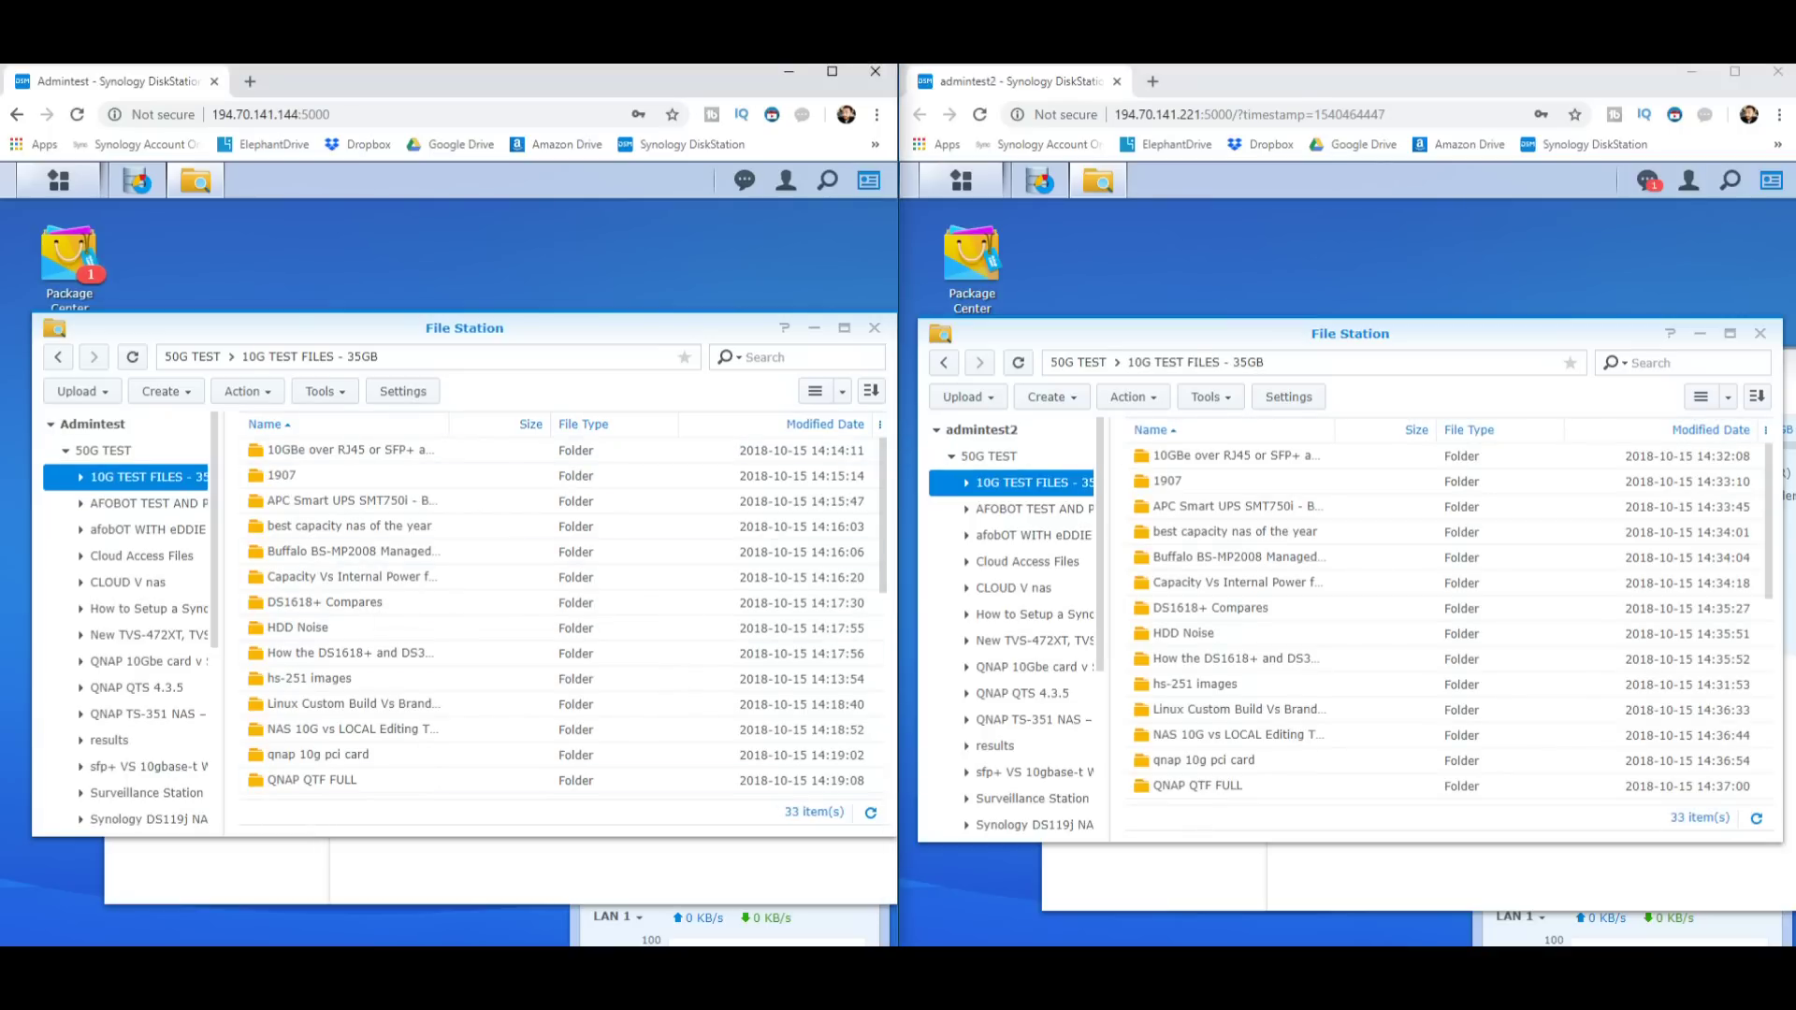
{"action": "key", "text": "alt+Tab"}
{"action": "right_click", "coordinate": [590, 778]}
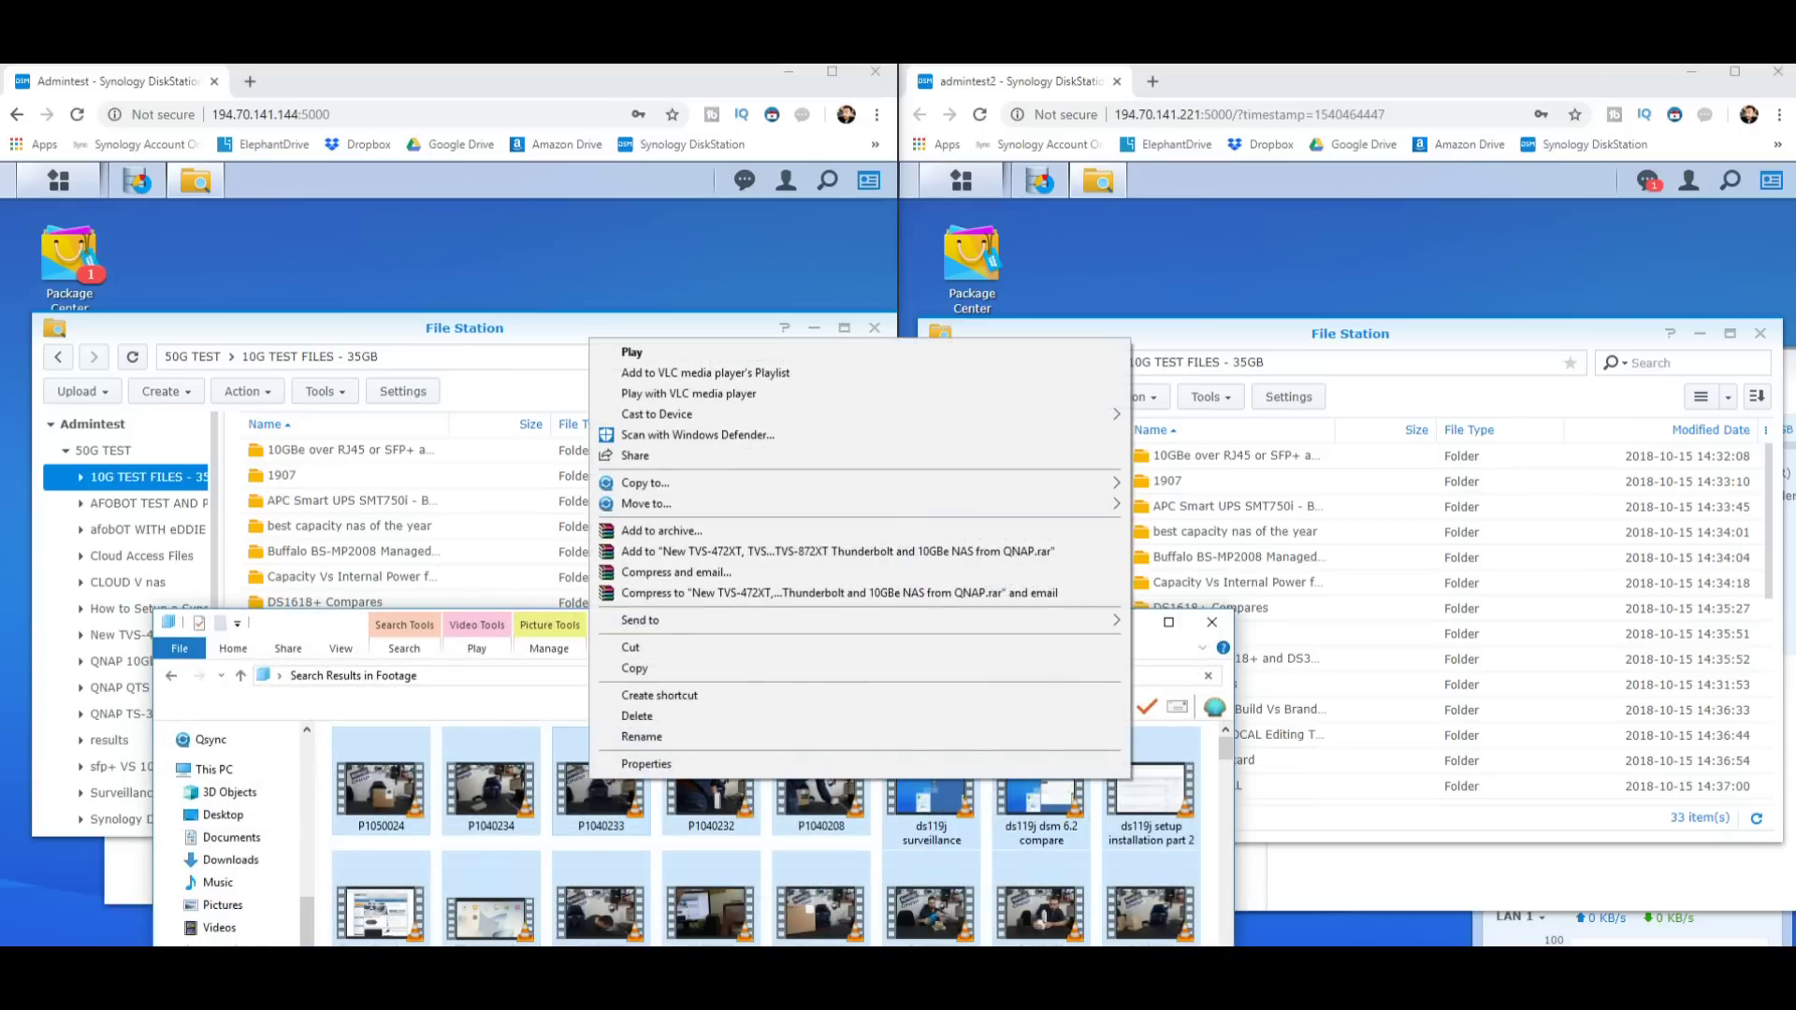
Check in Properties that the 16 selected .mp4 files total 10.6 GB.
{"action": "left_click", "coordinate": [645, 763]}
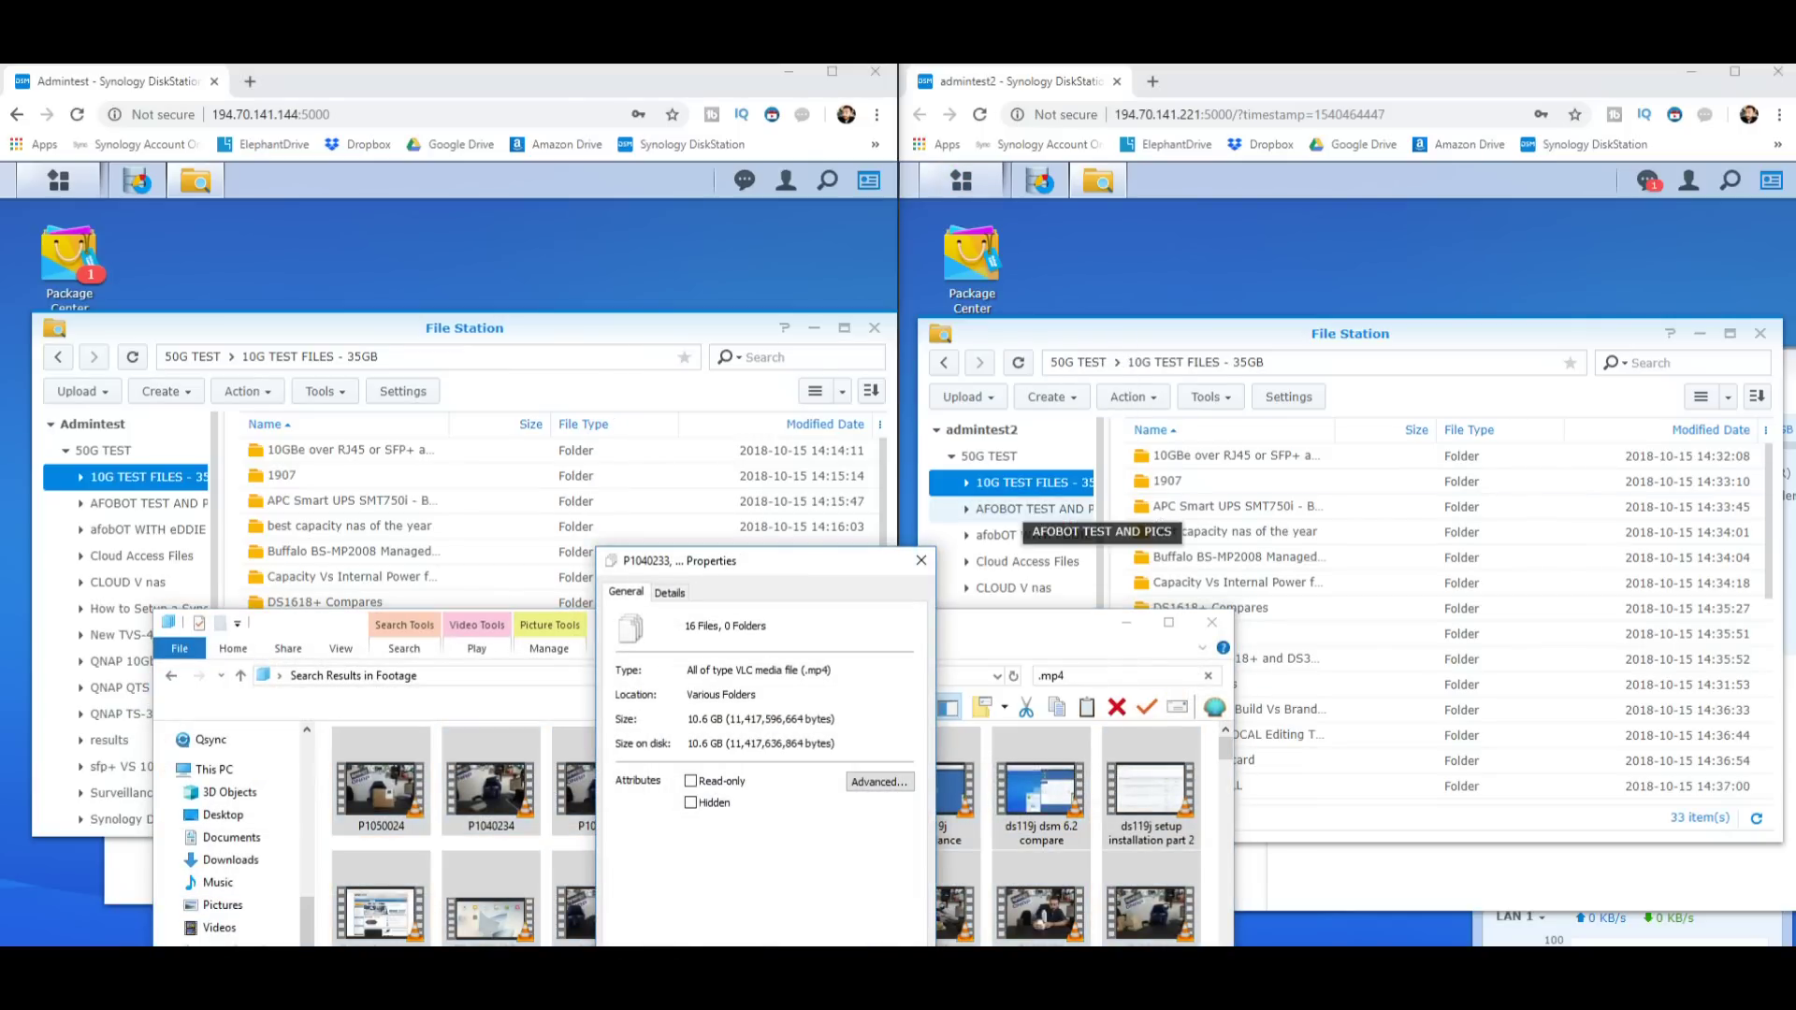
{"action": "left_click", "coordinate": [922, 559]}
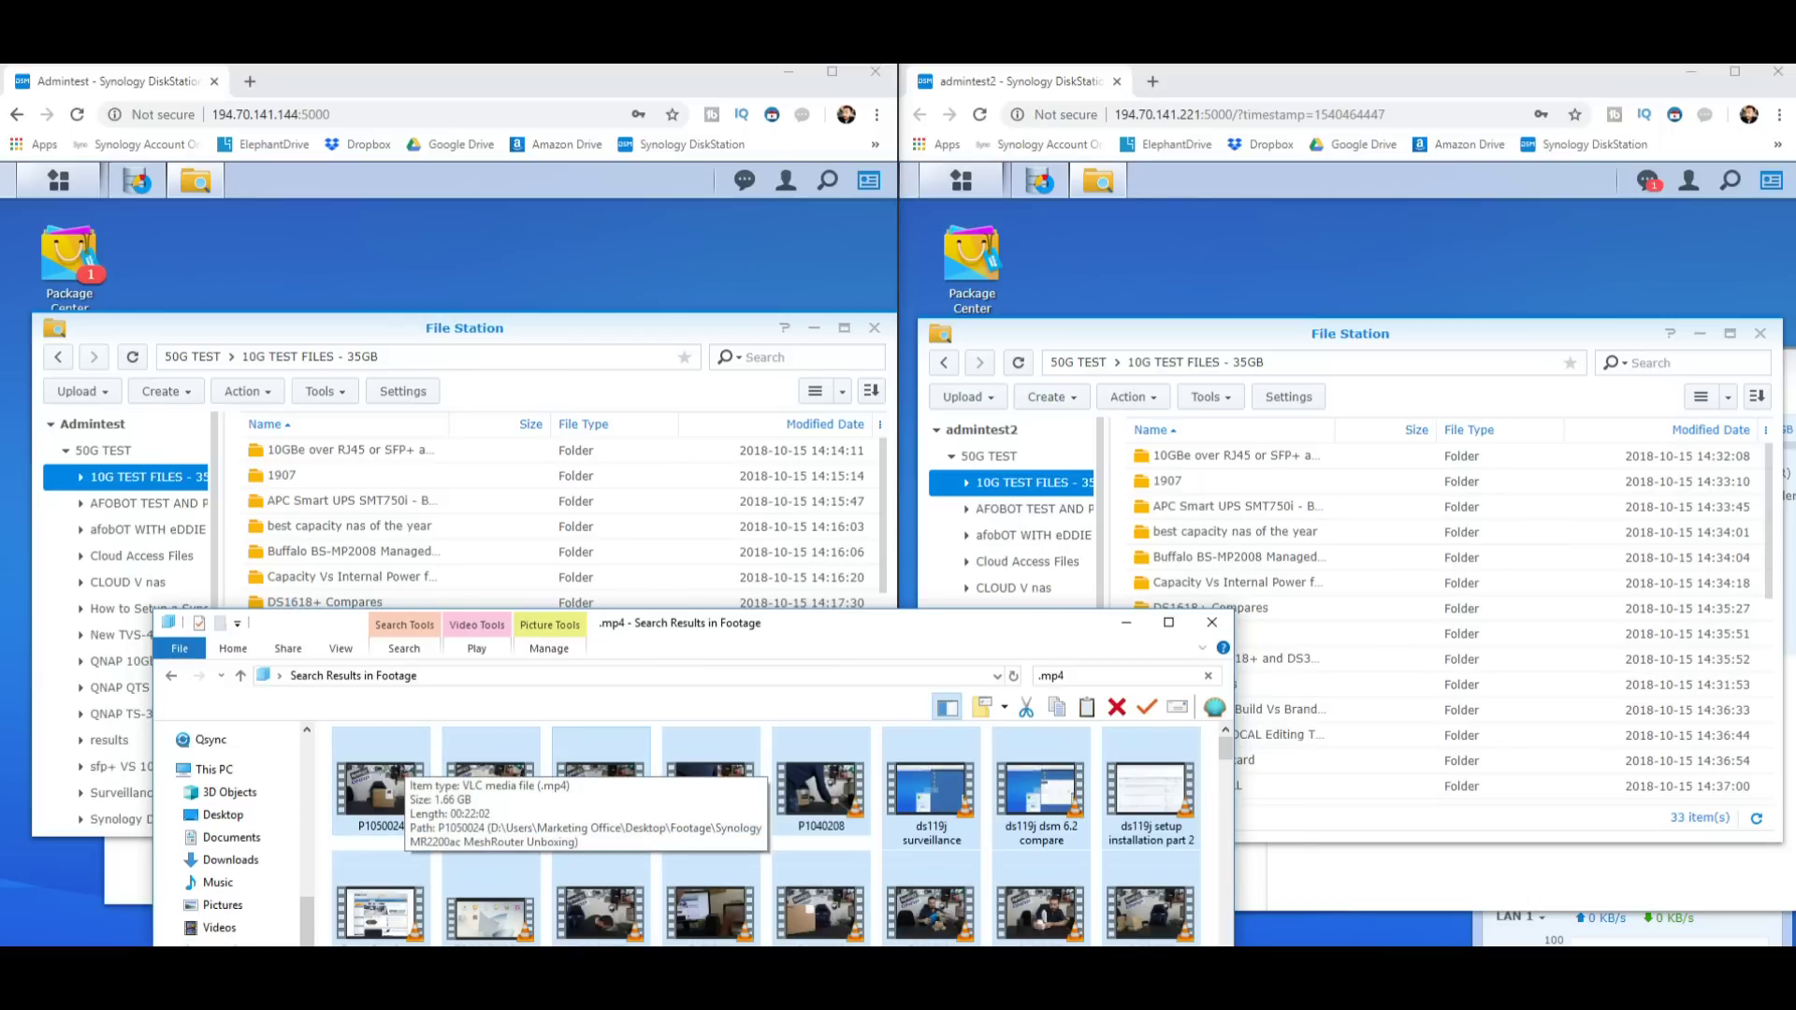
{"action": "left_click_drag", "start_coordinate": [842, 622], "coordinate": [530, 443]}
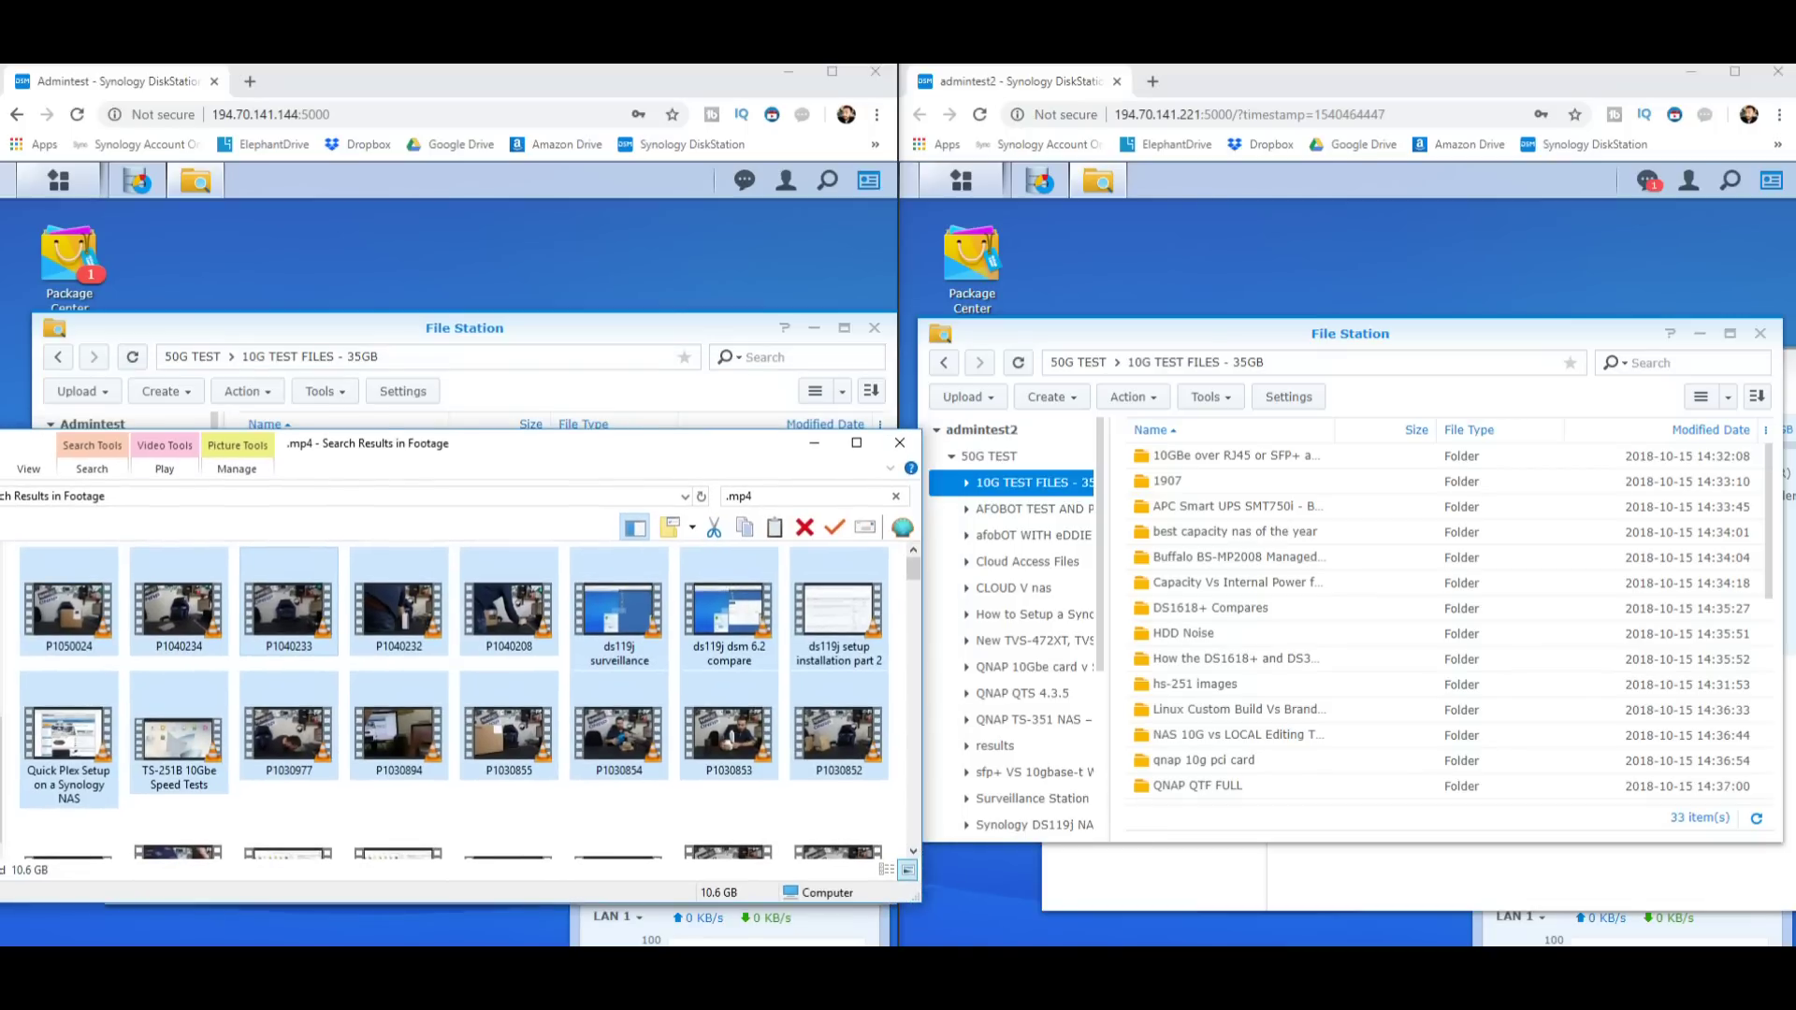
Reset the Alarms & Clock stopwatch to zero and move it to the lower right.
{"action": "left_click", "coordinate": [1020, 968]}
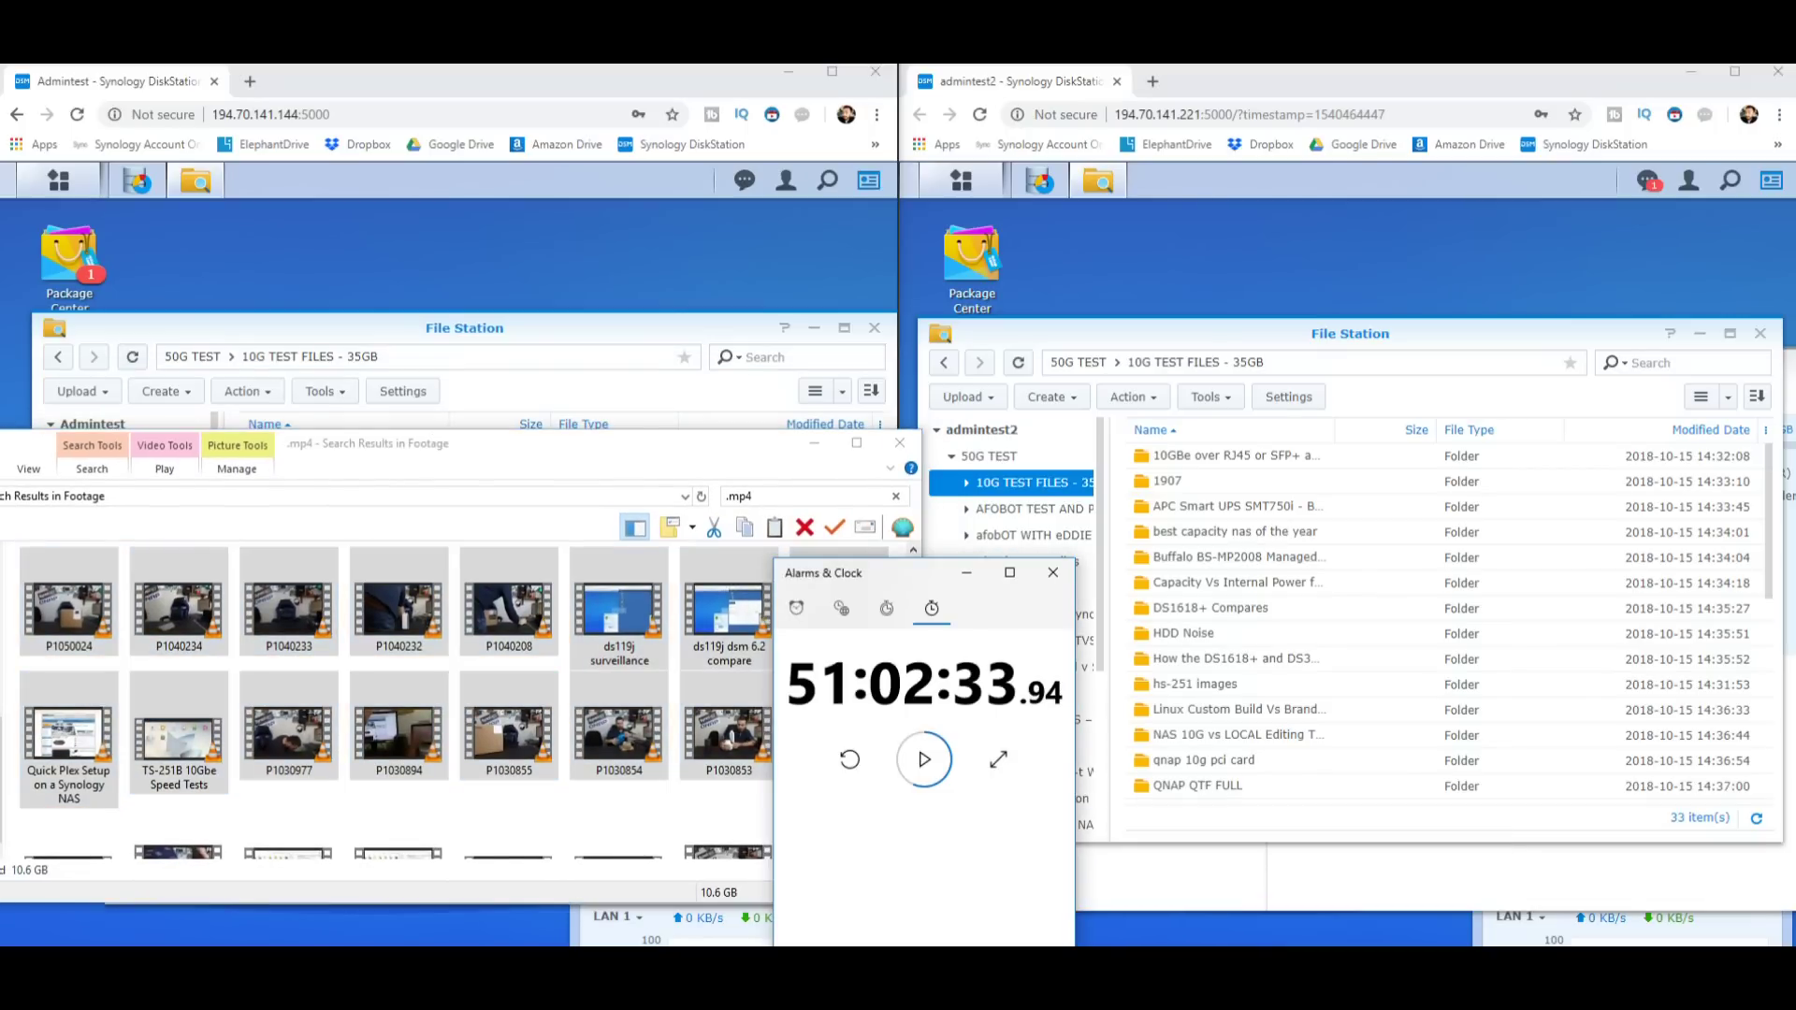
{"action": "left_click", "coordinate": [849, 759]}
{"action": "left_click_drag", "start_coordinate": [912, 572], "coordinate": [1425, 900]}
{"action": "mouse_move", "coordinate": [301, 968]}
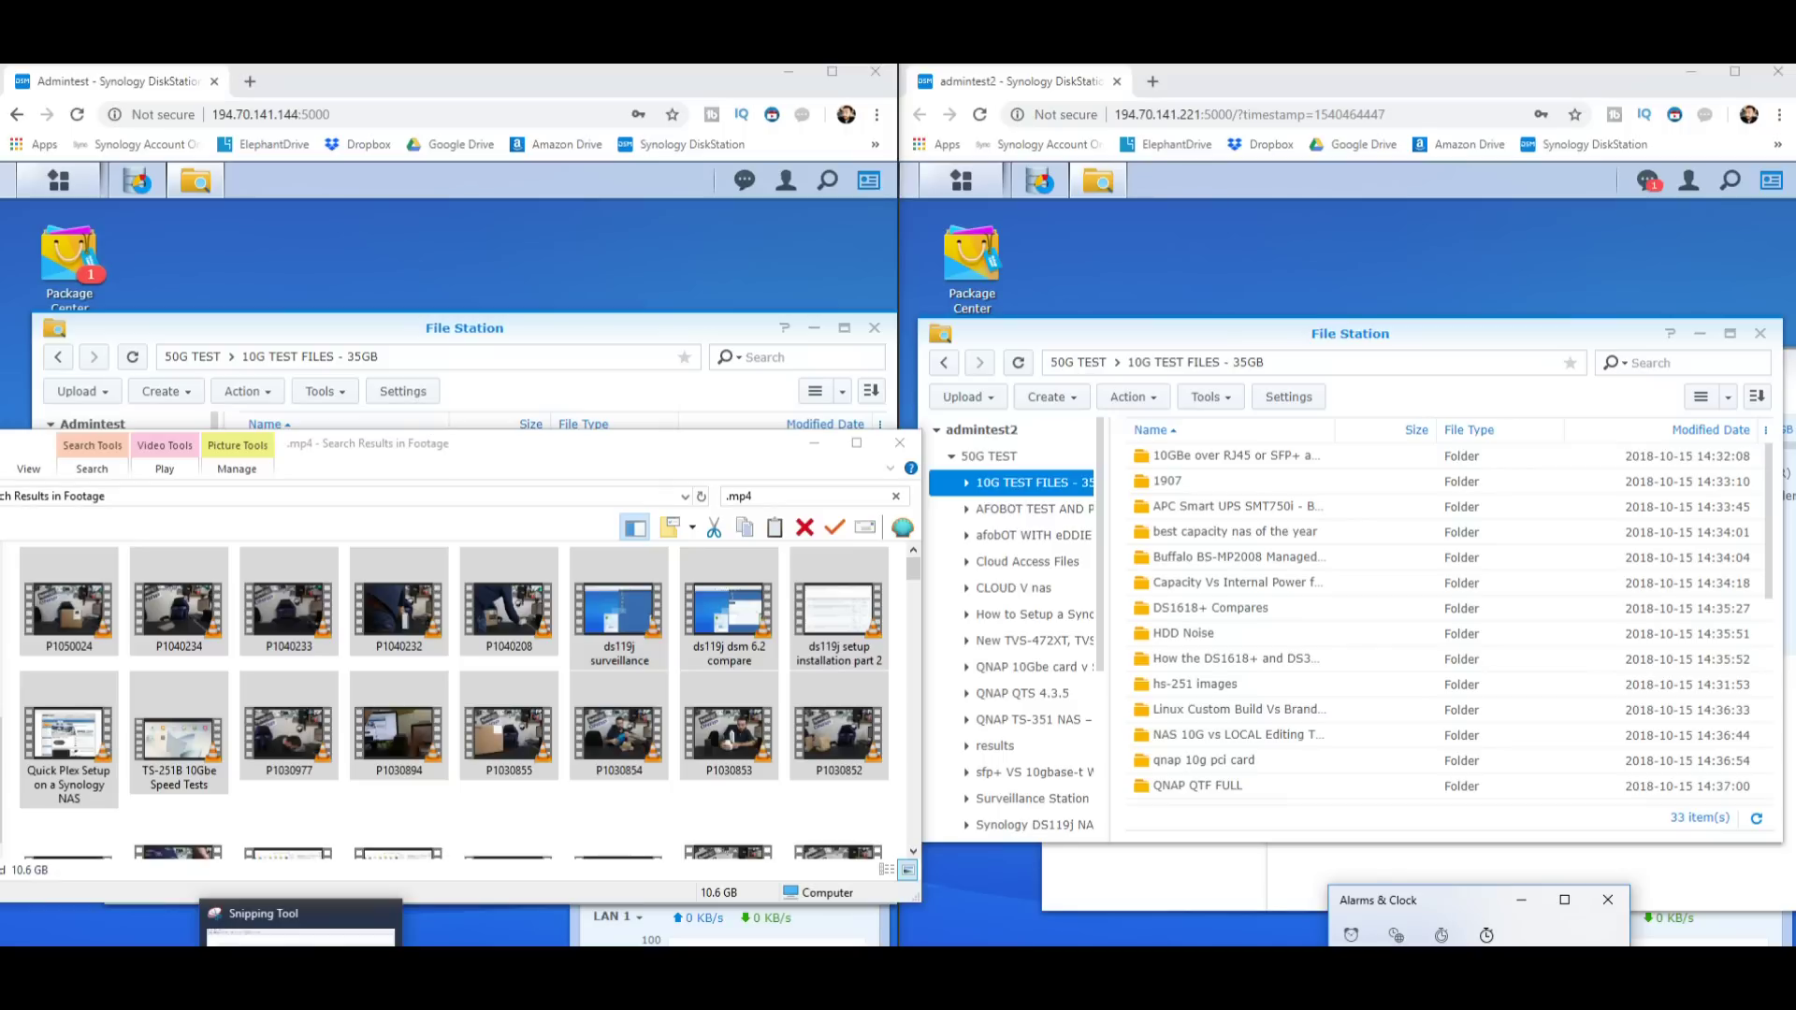
Circle the 42.93% RAID 5 rebuild progress with the Pen, then minimize Snipping Tool.
{"action": "left_click", "coordinate": [300, 968]}
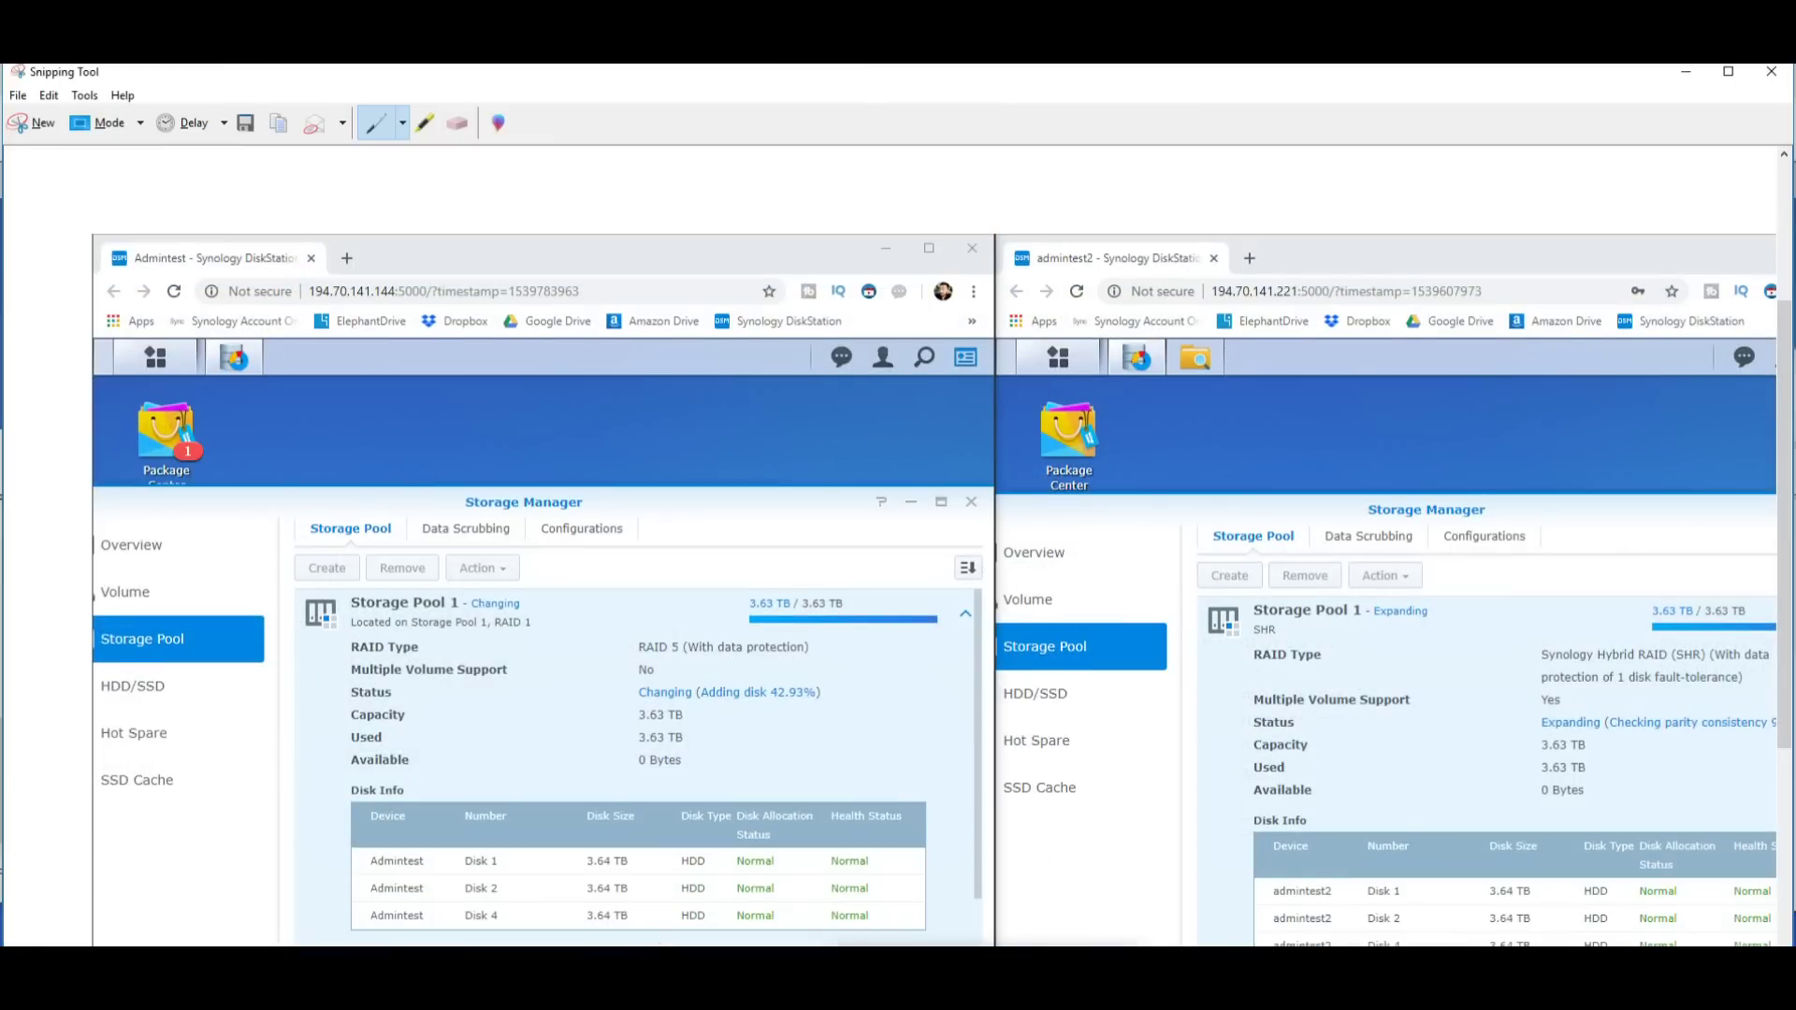
{"action": "scroll", "coordinate": [936, 542], "scroll_direction": "down", "scroll_amount": 3}
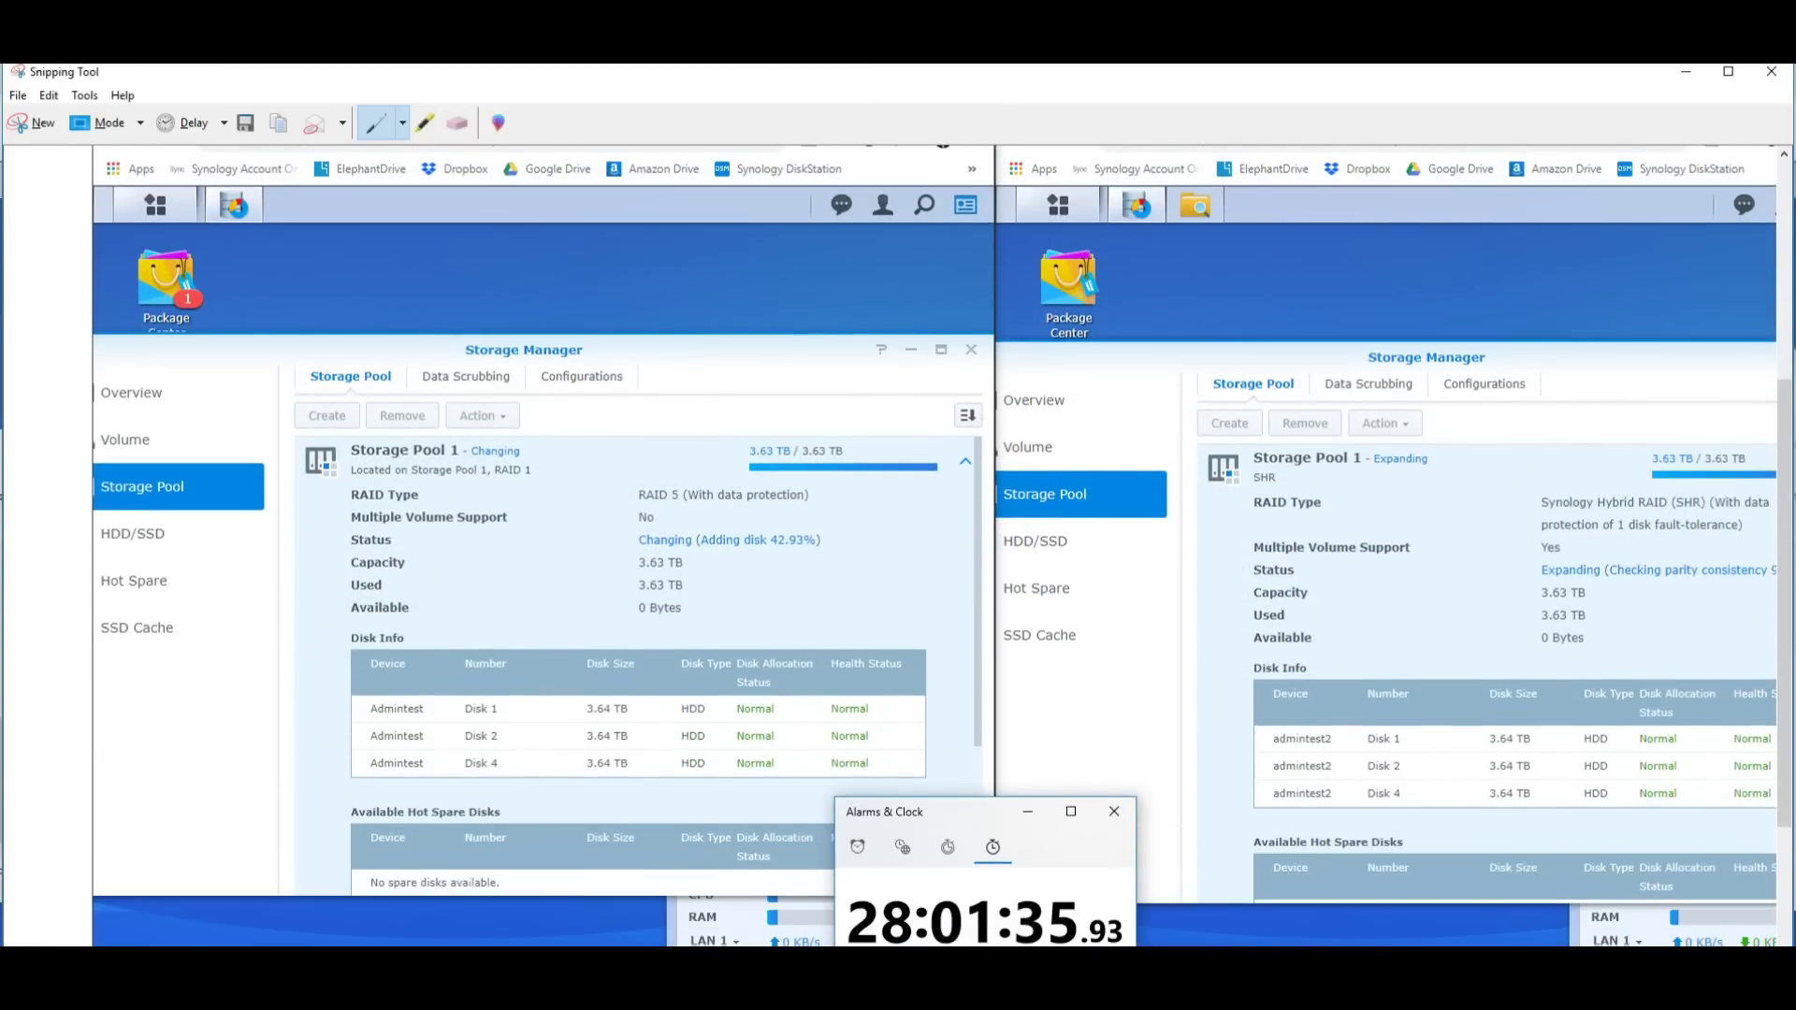
{"action": "left_click_drag", "start_coordinate": [898, 72], "coordinate": [713, 88]}
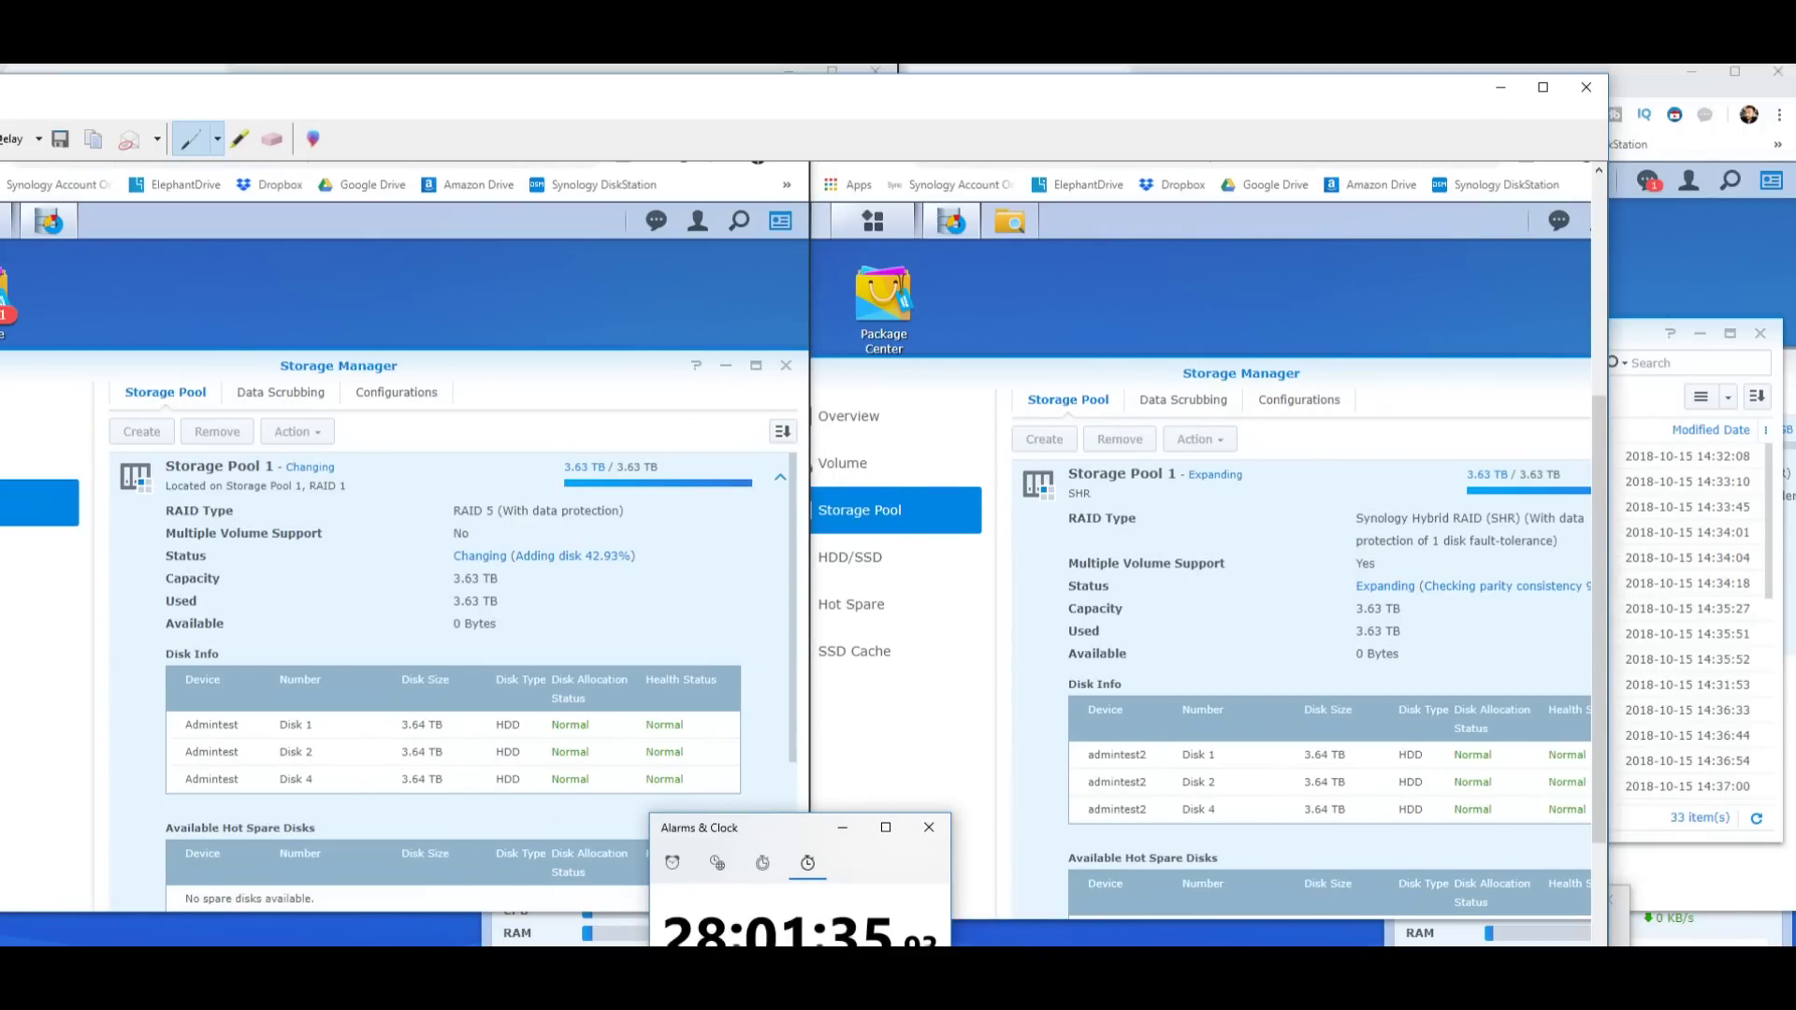
{"action": "scroll", "coordinate": [805, 552], "scroll_direction": "right", "scroll_amount": 3}
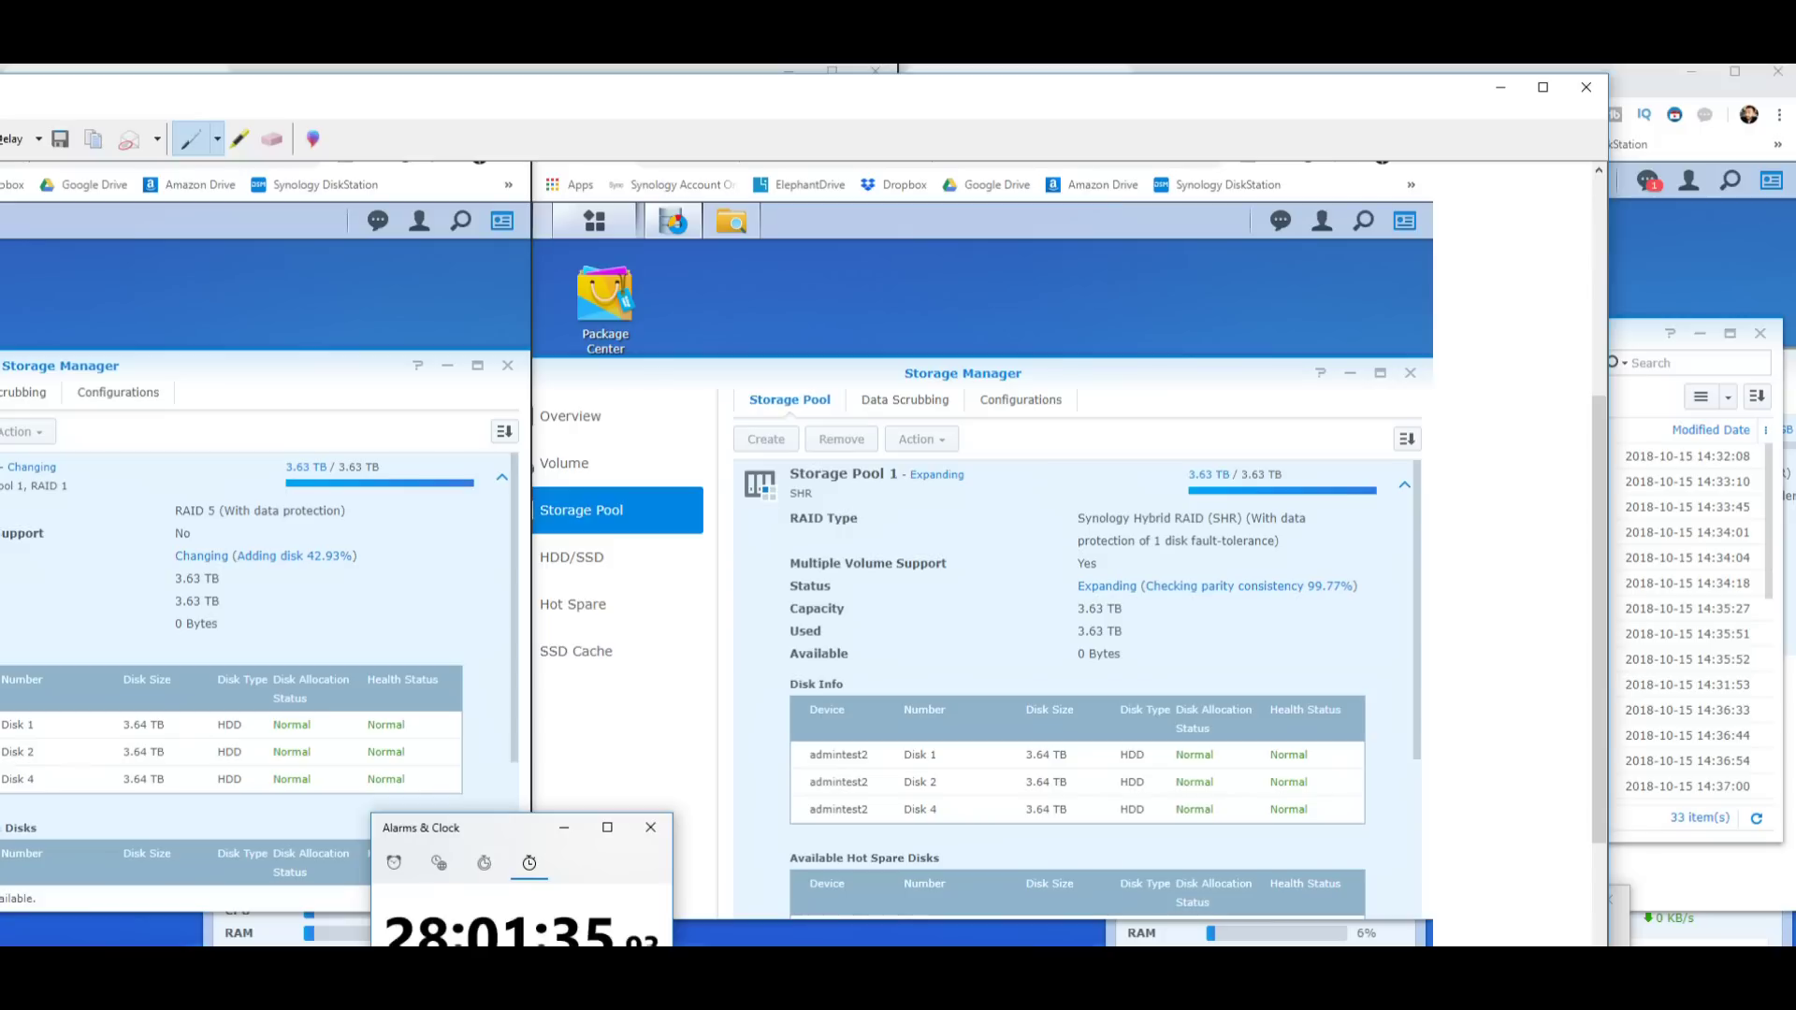
{"action": "scroll", "coordinate": [805, 552], "scroll_direction": "left", "scroll_amount": 6}
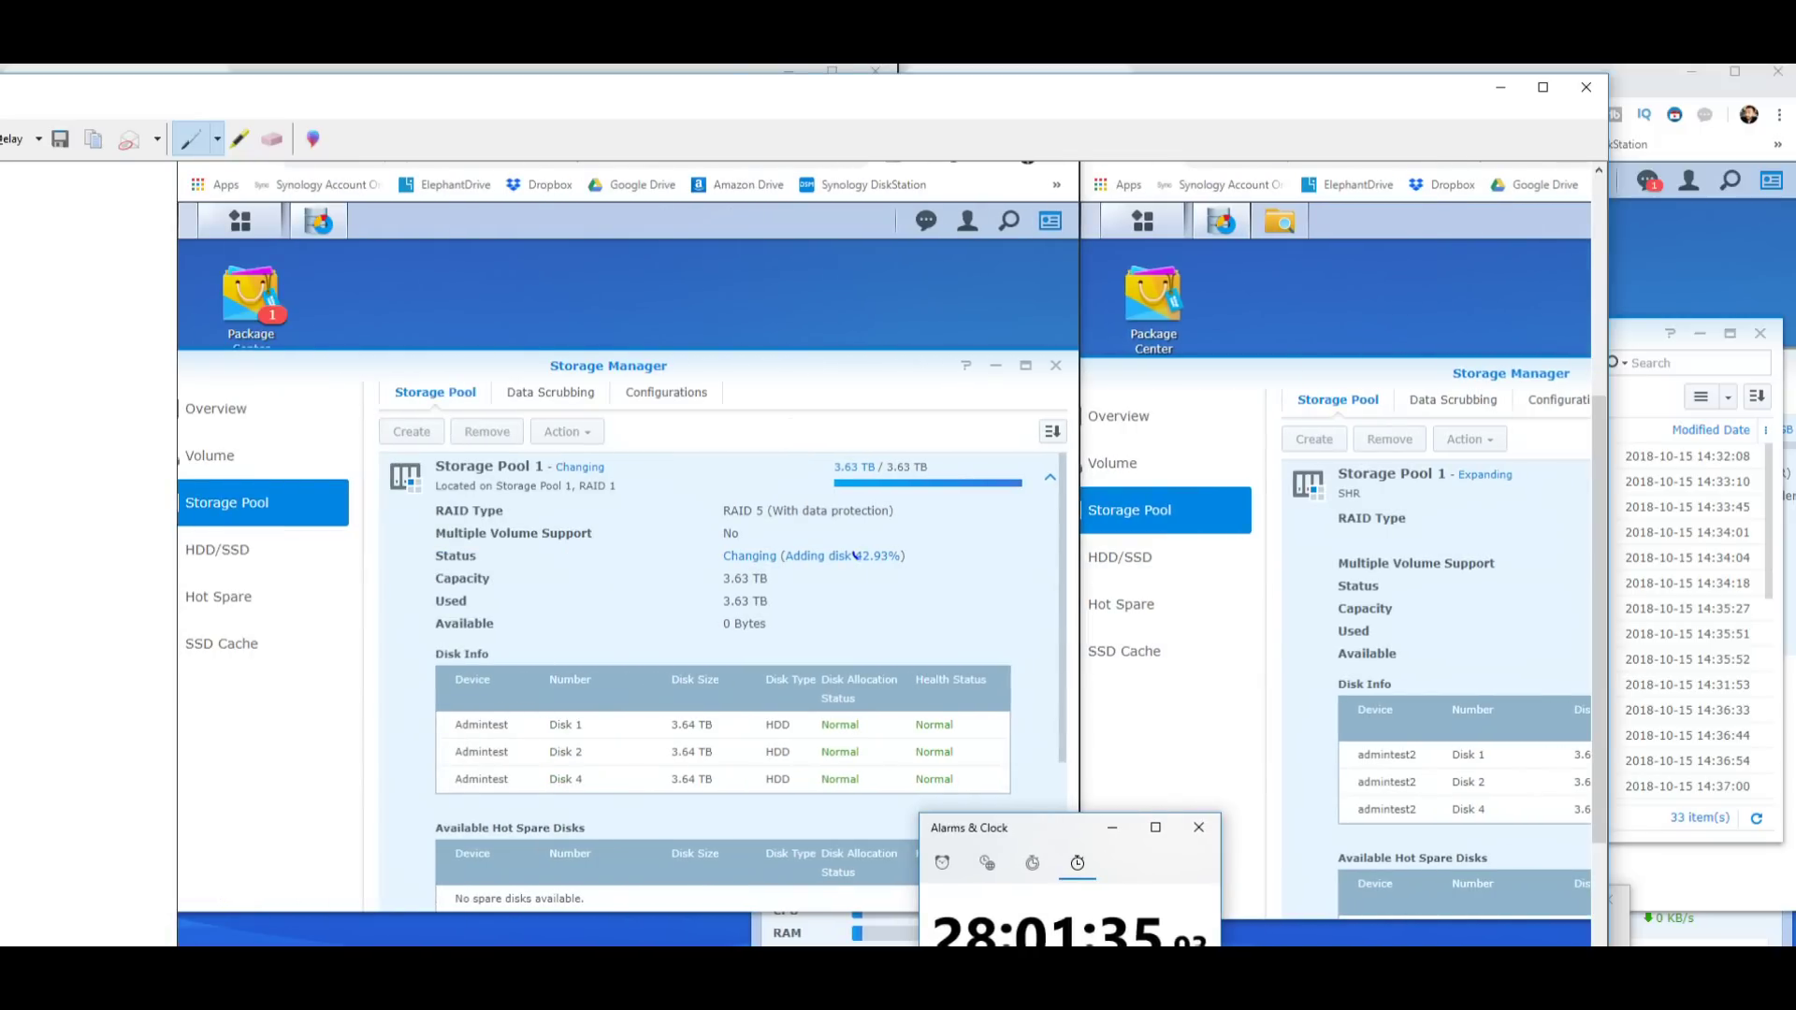
{"action": "mouse_move", "coordinate": [890, 574]}
{"action": "left_mouse_down"}
{"action": "mouse_move", "coordinate": [865, 534]}
{"action": "mouse_move", "coordinate": [849, 563]}
{"action": "left_mouse_up"}
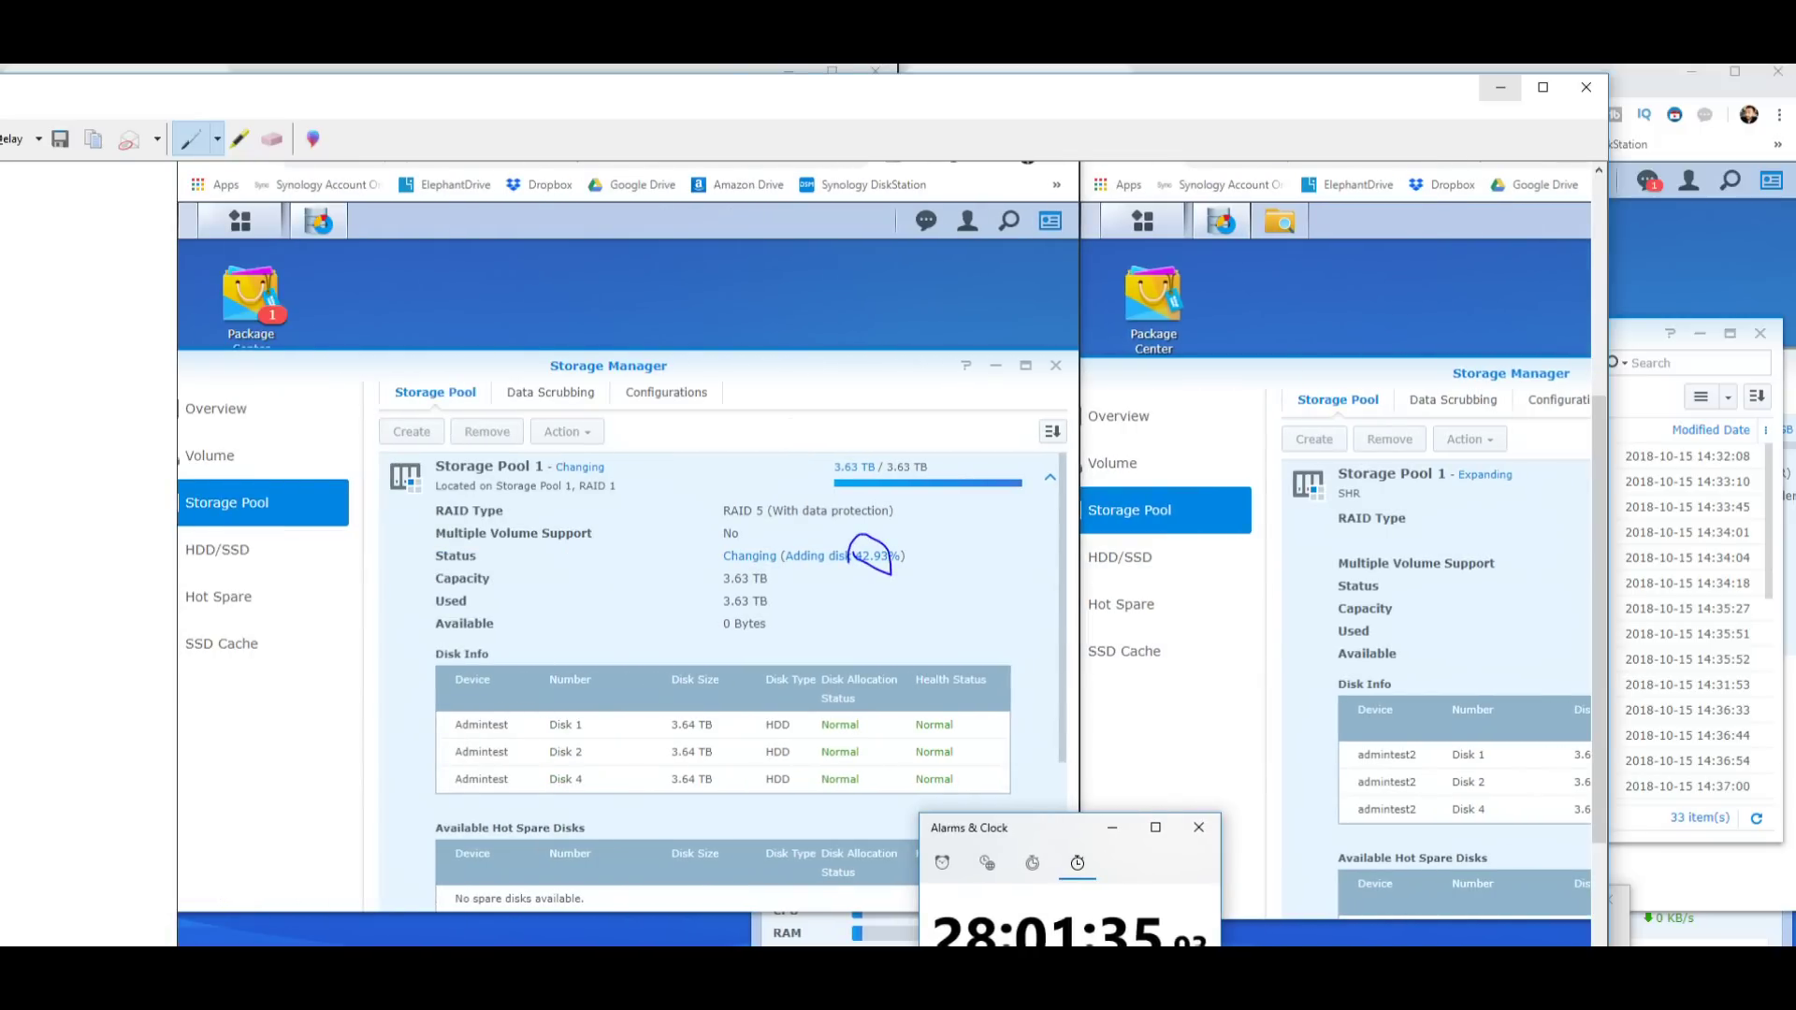
{"action": "left_click", "coordinate": [1500, 87]}
{"action": "left_click_drag", "start_coordinate": [646, 444], "coordinate": [708, 457]}
{"action": "left_click_drag", "start_coordinate": [1455, 900], "coordinate": [1174, 978]}
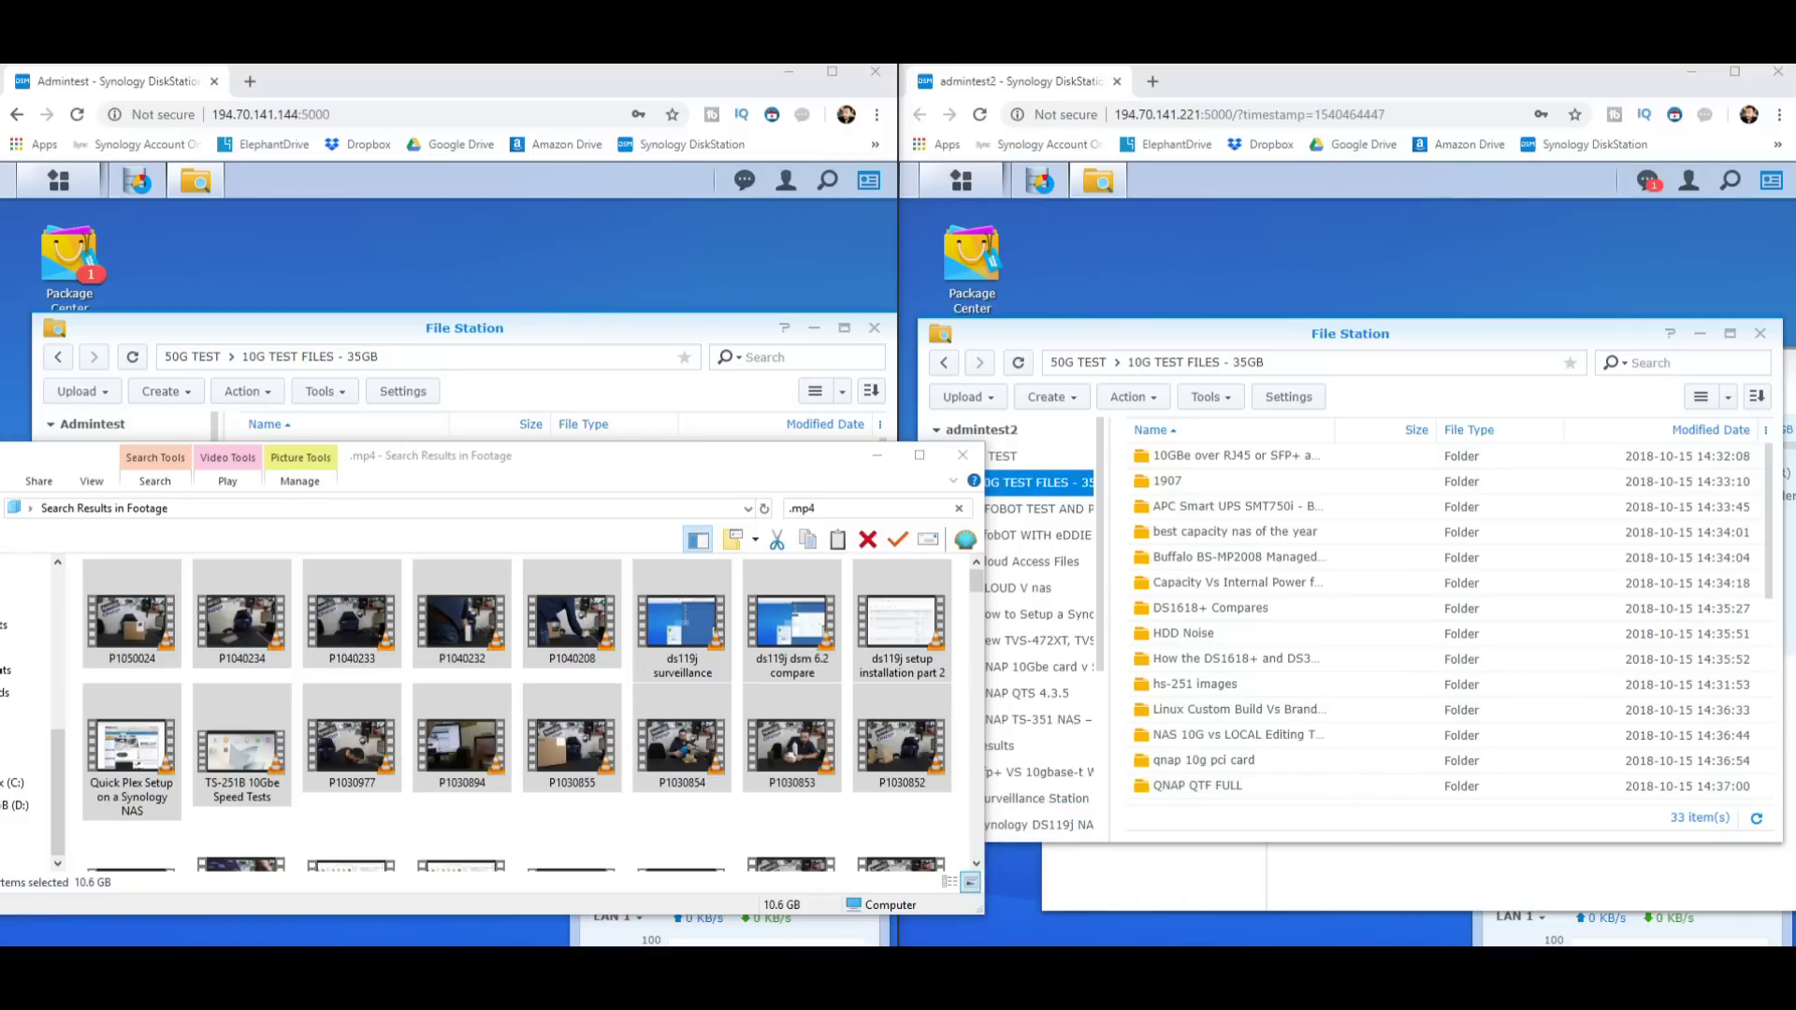
Drag the 16 videos from Explorer into the 10G TEST FILES - 35GB folder on both NAS units.
{"action": "left_click_drag", "start_coordinate": [636, 455], "coordinate": [674, 492]}
{"action": "left_click_drag", "start_coordinate": [351, 612], "coordinate": [393, 467]}
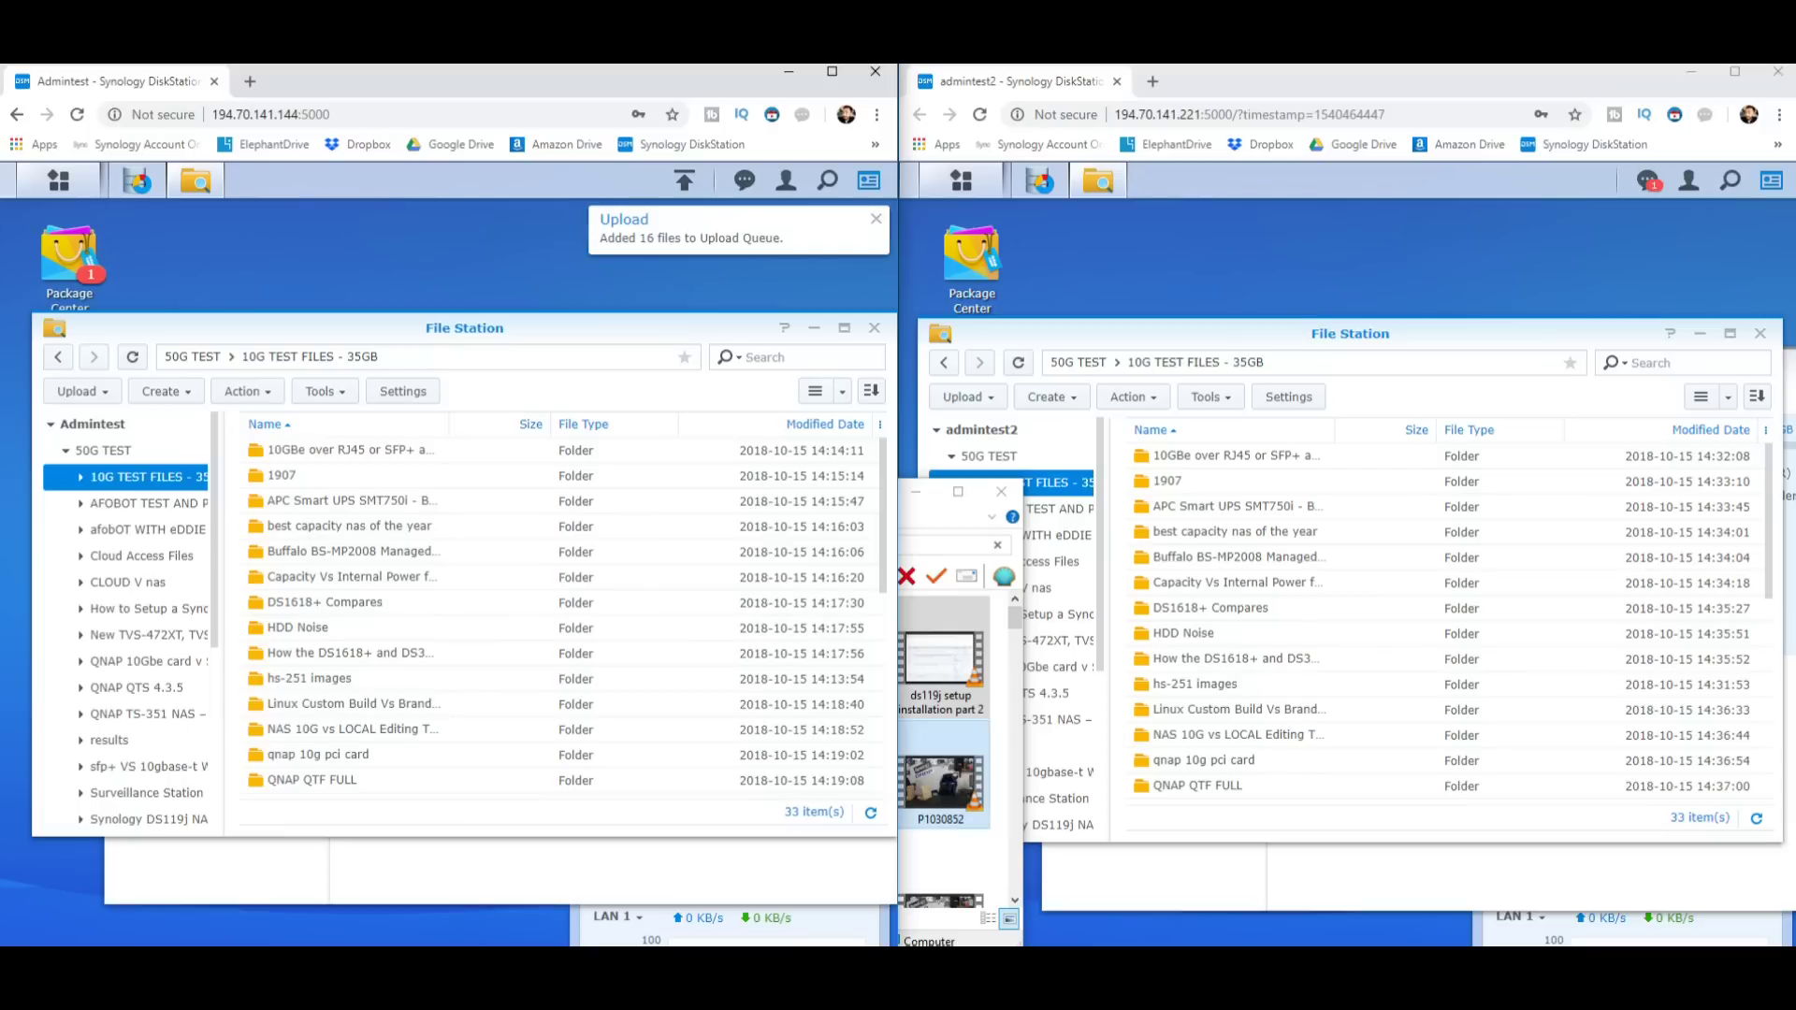
{"action": "left_click", "coordinate": [949, 517]}
{"action": "left_click_drag", "start_coordinate": [748, 492], "coordinate": [1590, 536]}
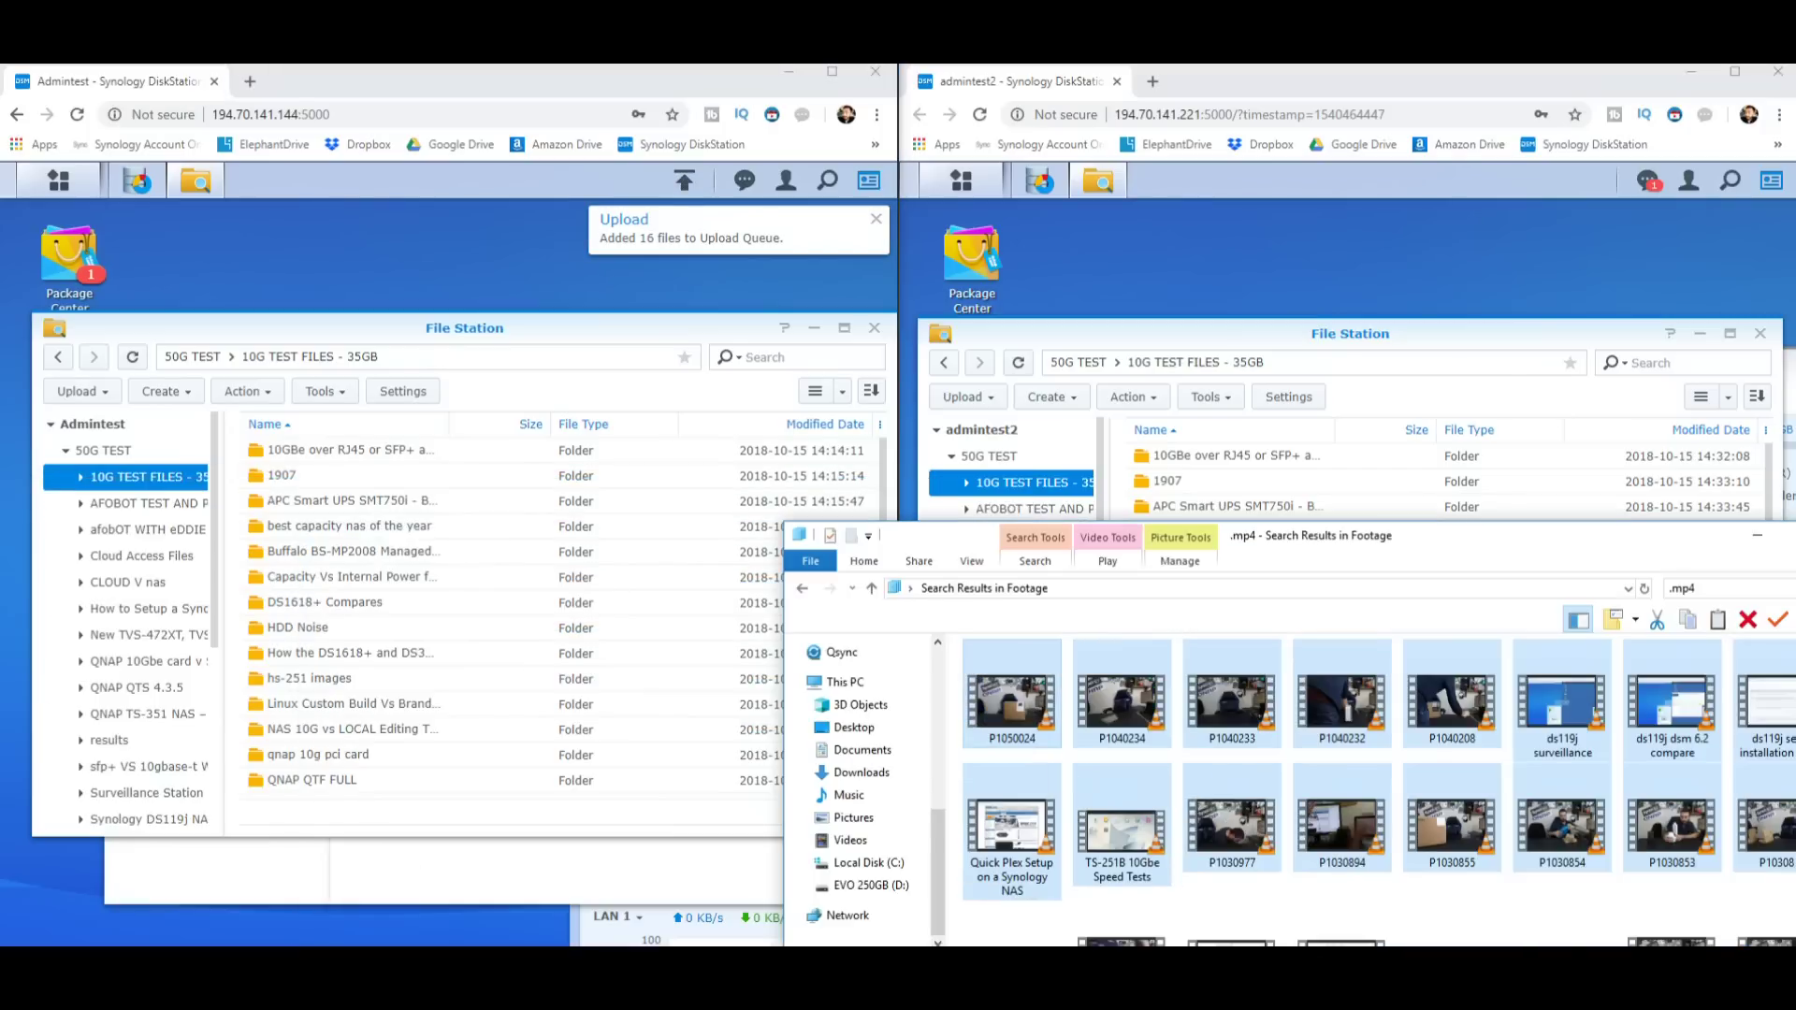
{"action": "left_click_drag", "start_coordinate": [1121, 702], "coordinate": [1202, 411]}
Start the stopwatch, minimize Explorer and show the first NAS's upload queue.
{"action": "key", "text": "alt+Tab"}
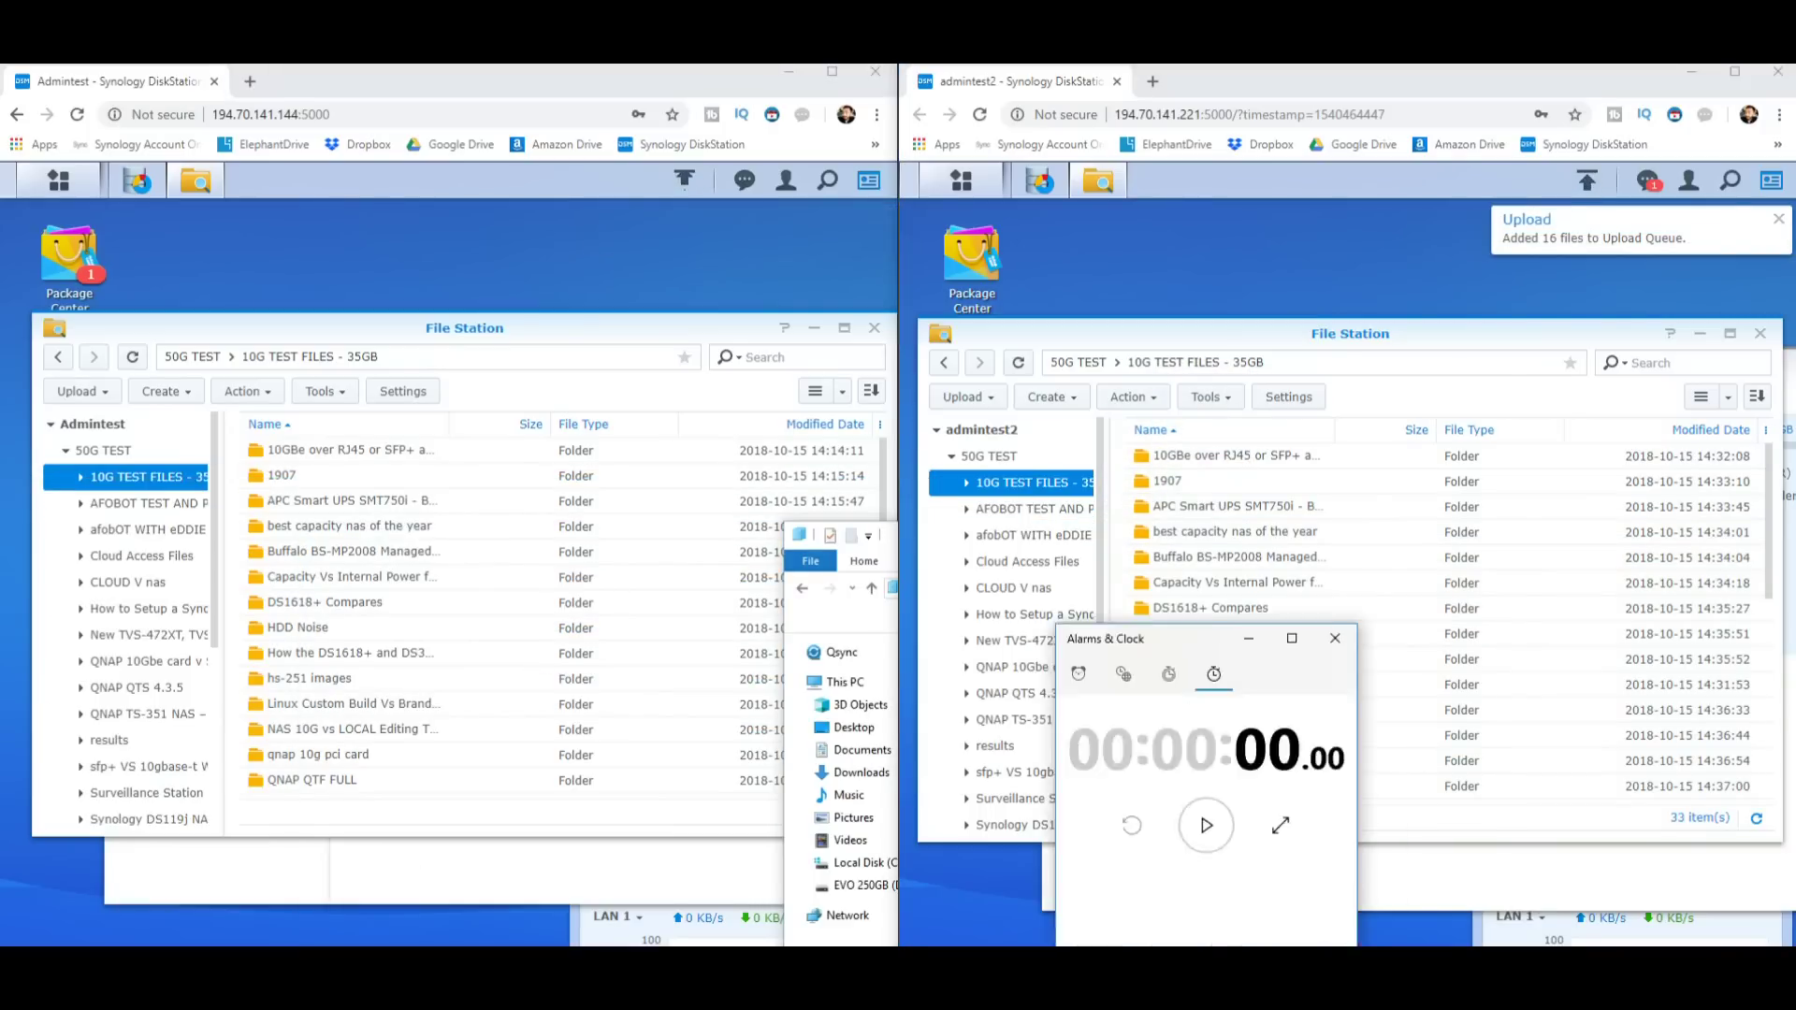
{"action": "left_click", "coordinate": [1163, 661]}
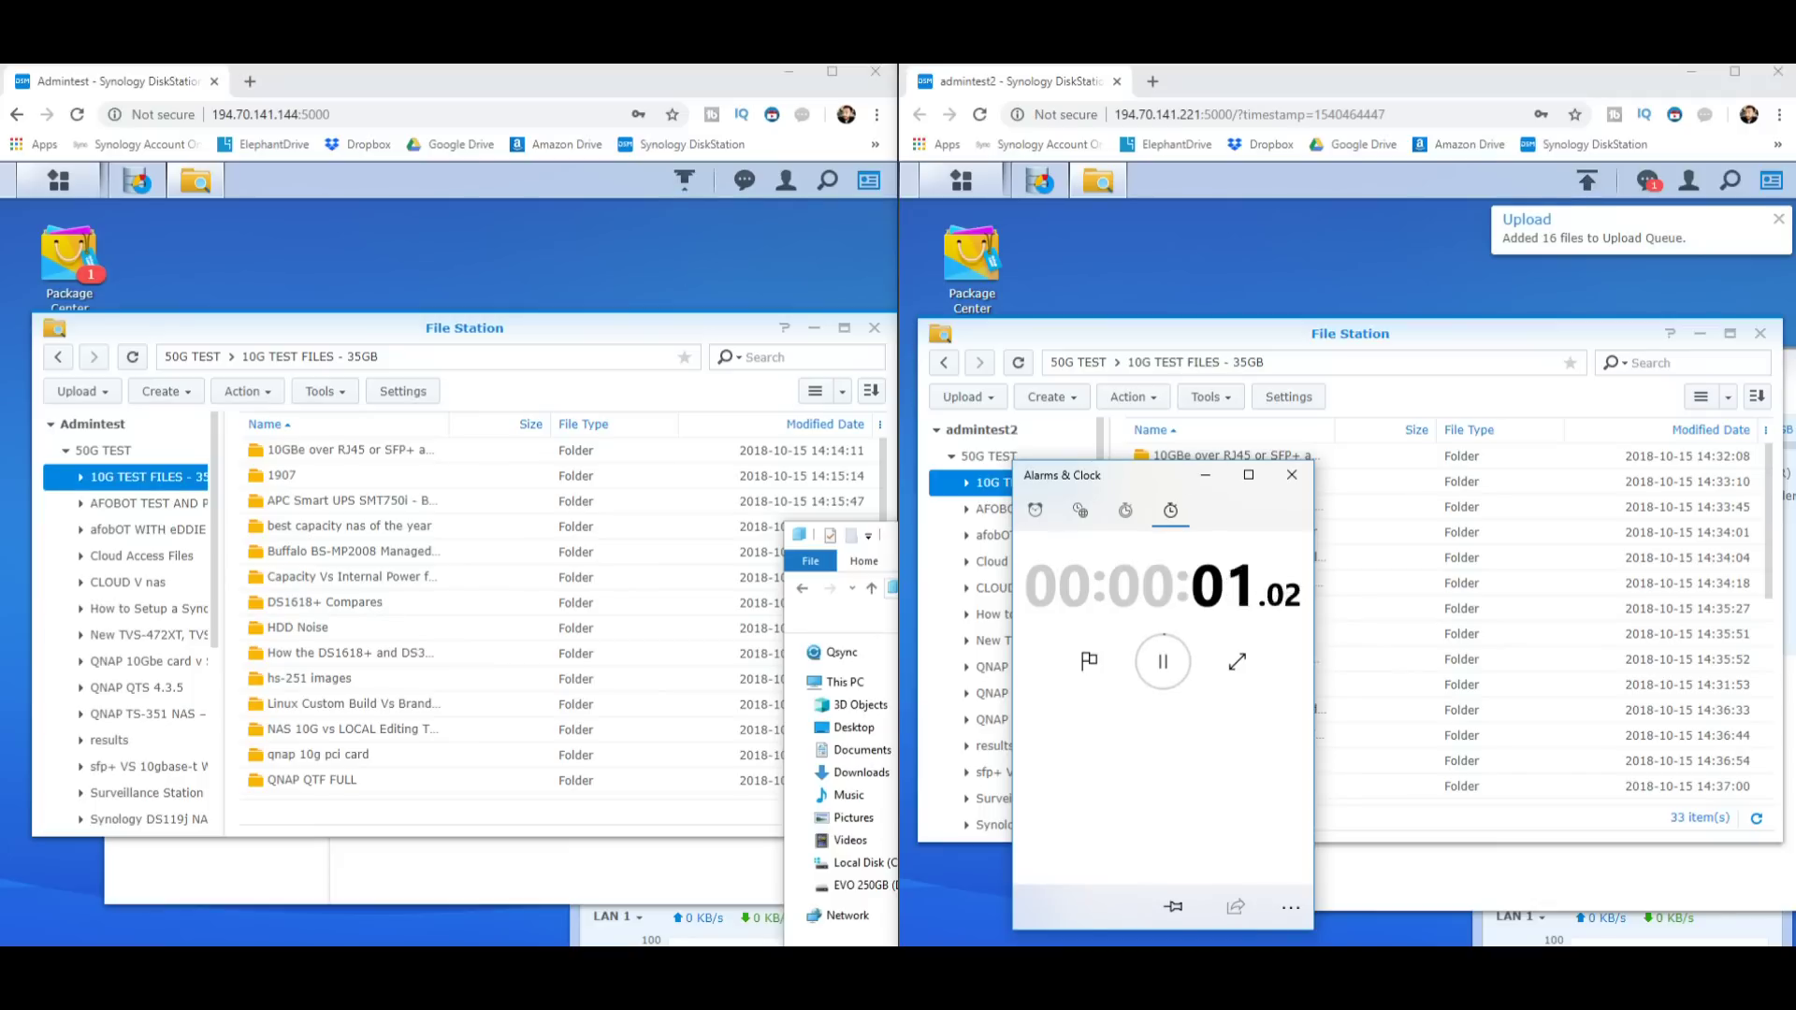
{"action": "left_click_drag", "start_coordinate": [1146, 475], "coordinate": [845, 788]}
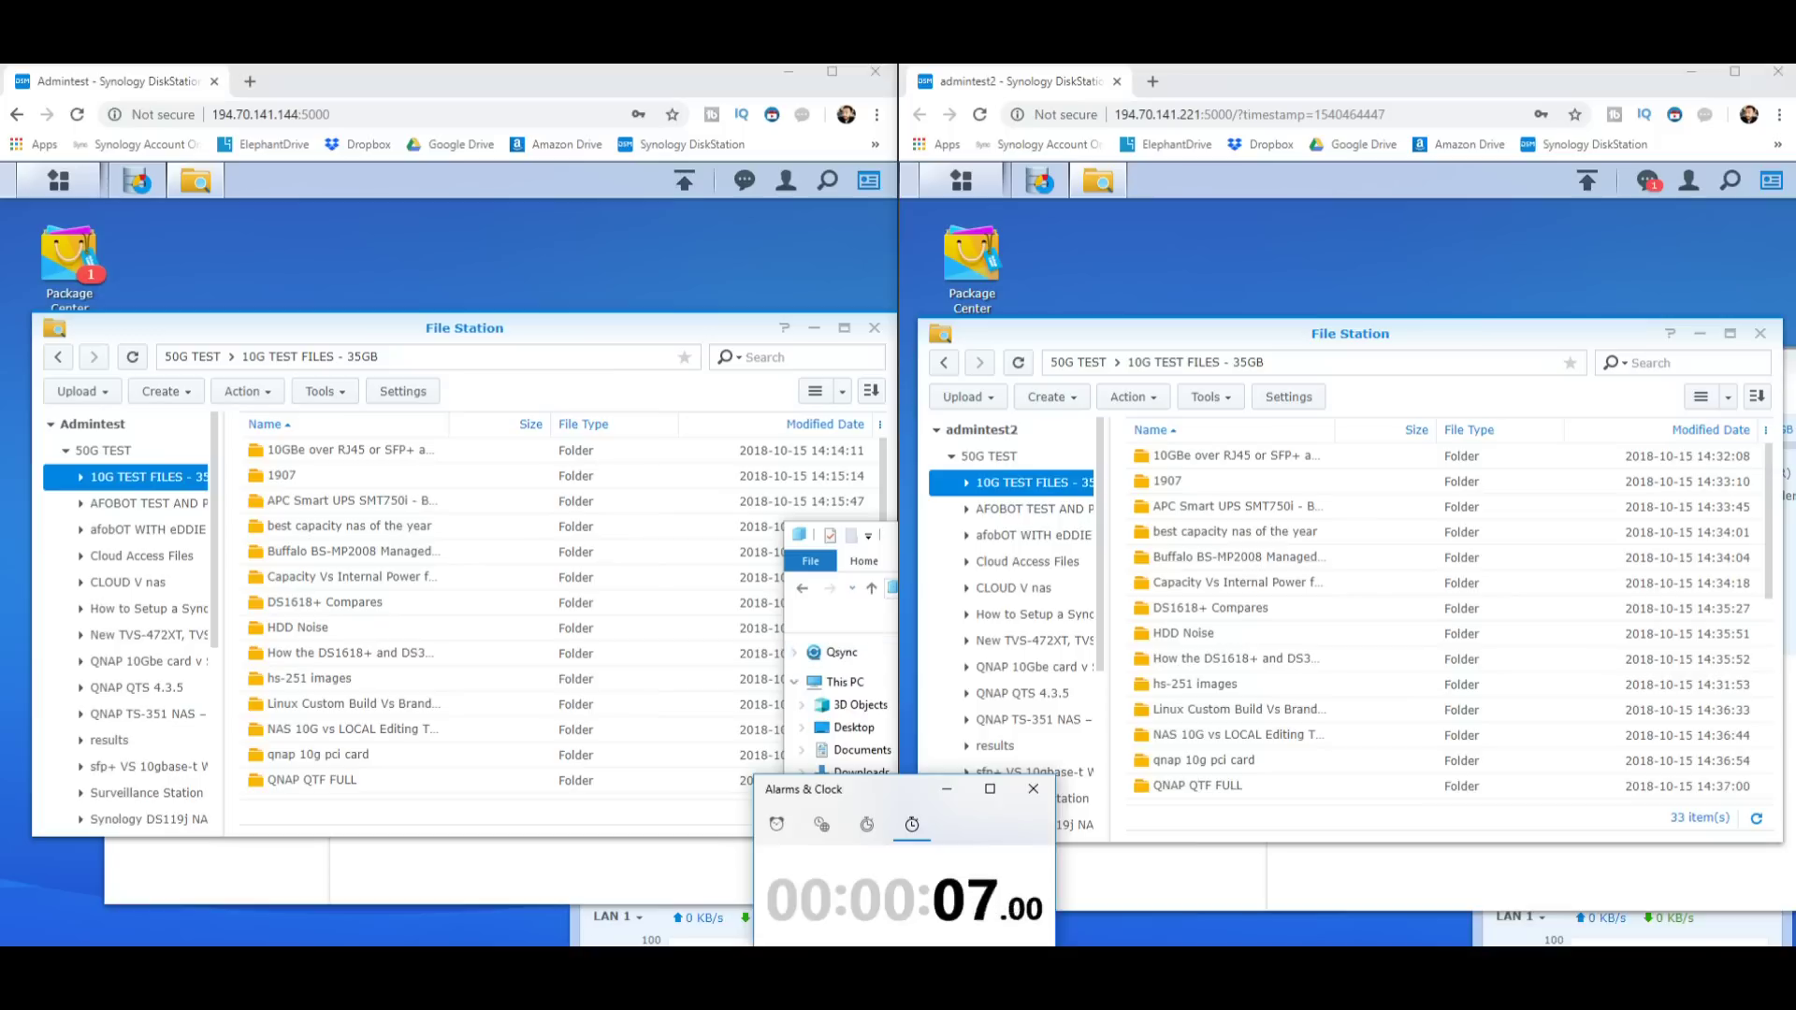
{"action": "left_click", "coordinate": [844, 618]}
{"action": "left_click", "coordinate": [1757, 536]}
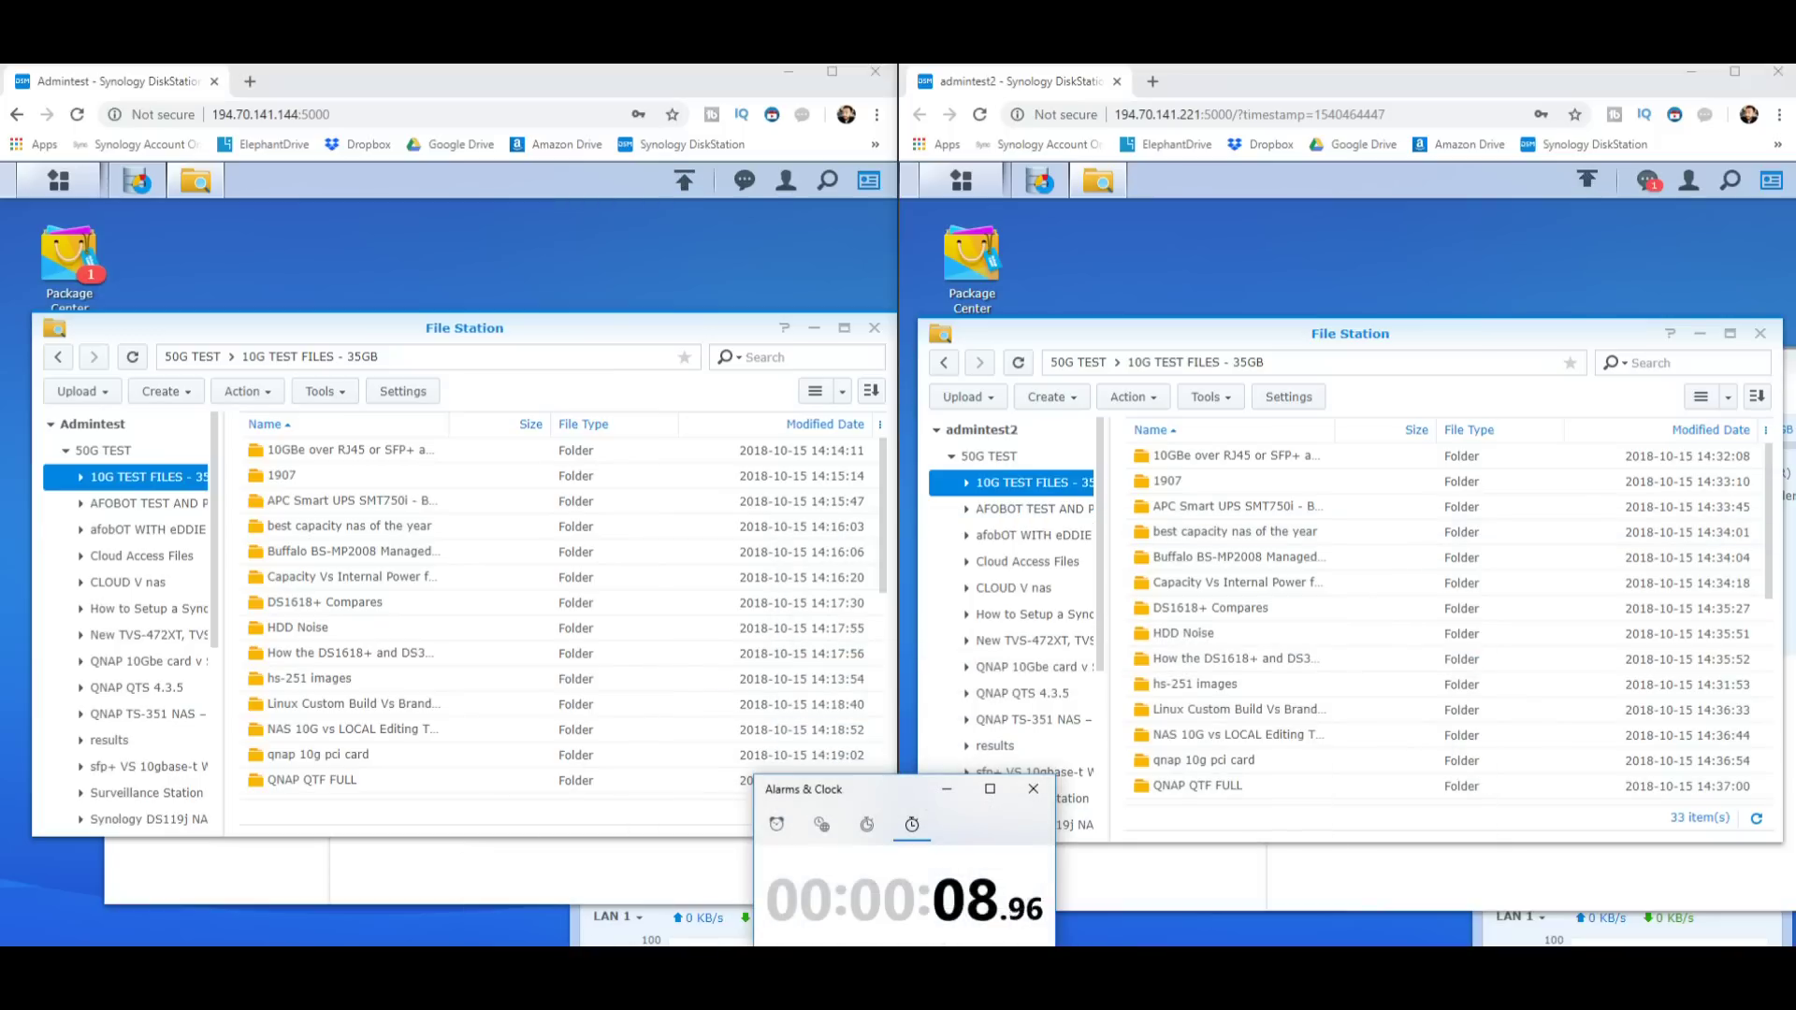
{"action": "left_click", "coordinate": [1648, 181]}
{"action": "left_click", "coordinate": [745, 180]}
{"action": "left_click", "coordinate": [685, 181]}
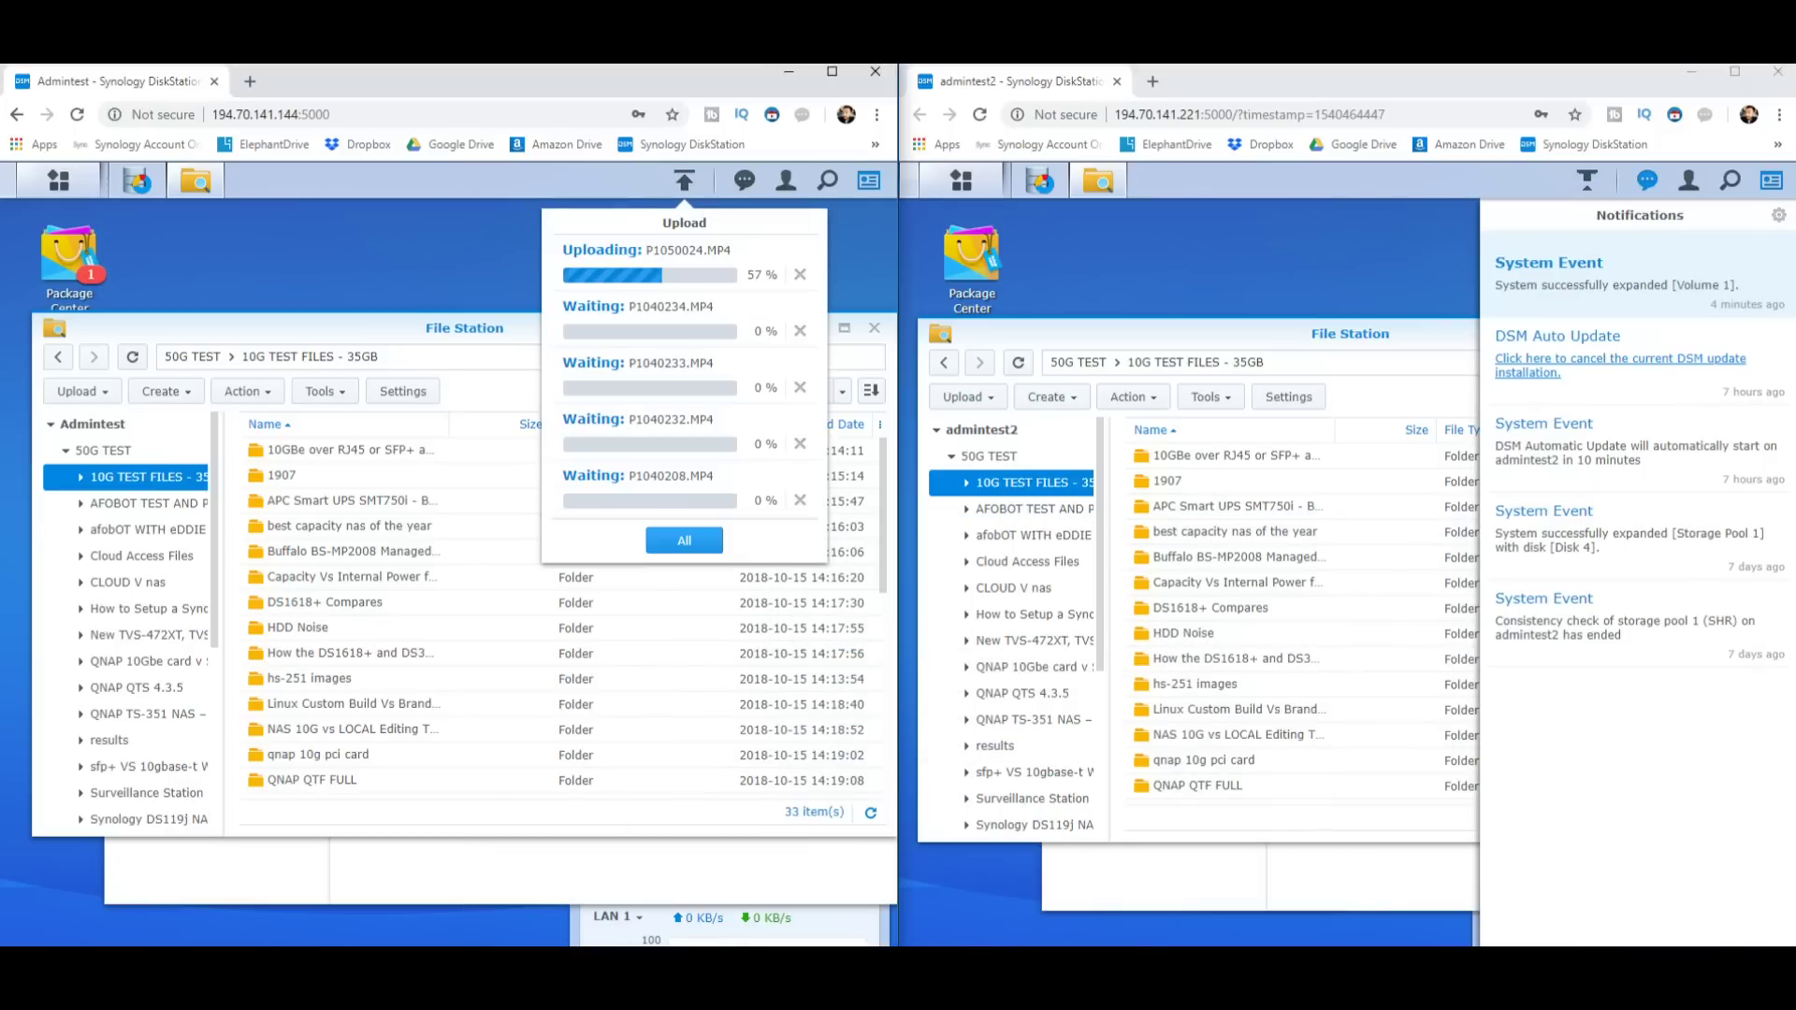
Show the second NAS's upload queue and wait for 'Upload 16 files successfully' on both.
{"action": "left_click", "coordinate": [1587, 181]}
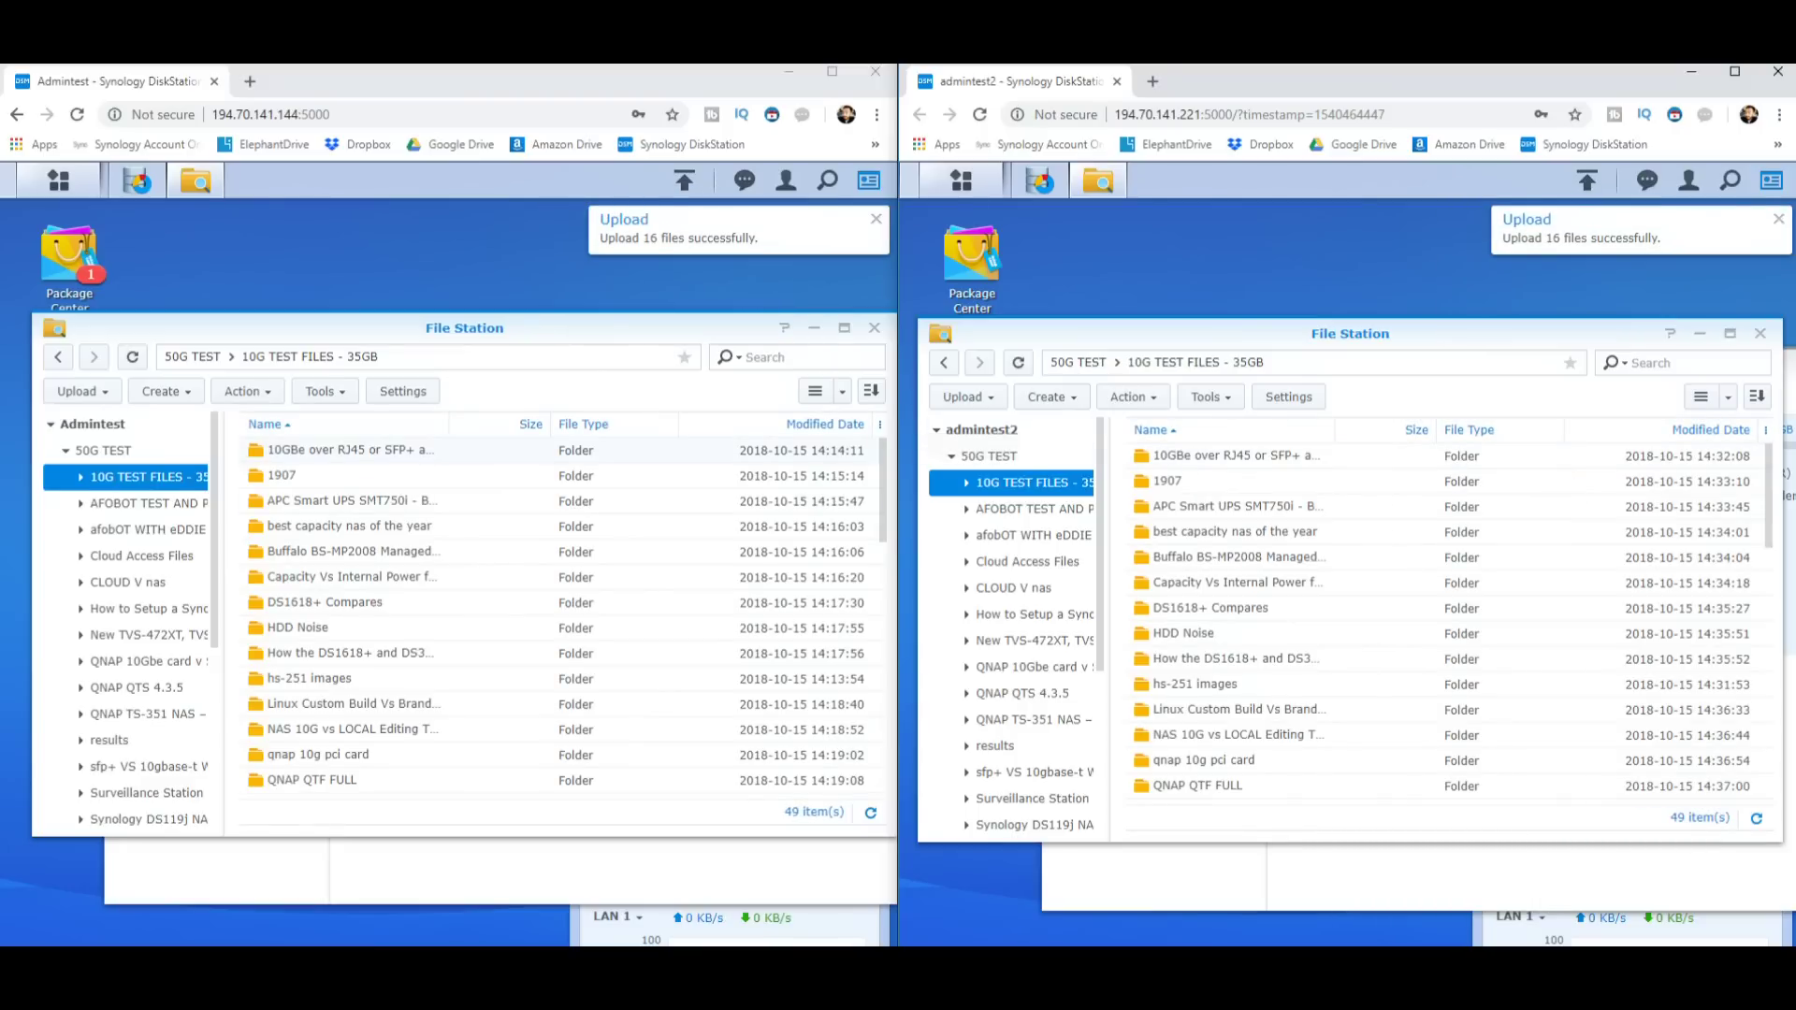
Select the 16 uploaded MP4 files in the first NAS's File Station.
{"action": "scroll", "coordinate": [439, 473], "scroll_direction": "down", "scroll_amount": 10}
{"action": "scroll", "coordinate": [439, 472], "scroll_direction": "down", "scroll_amount": 3}
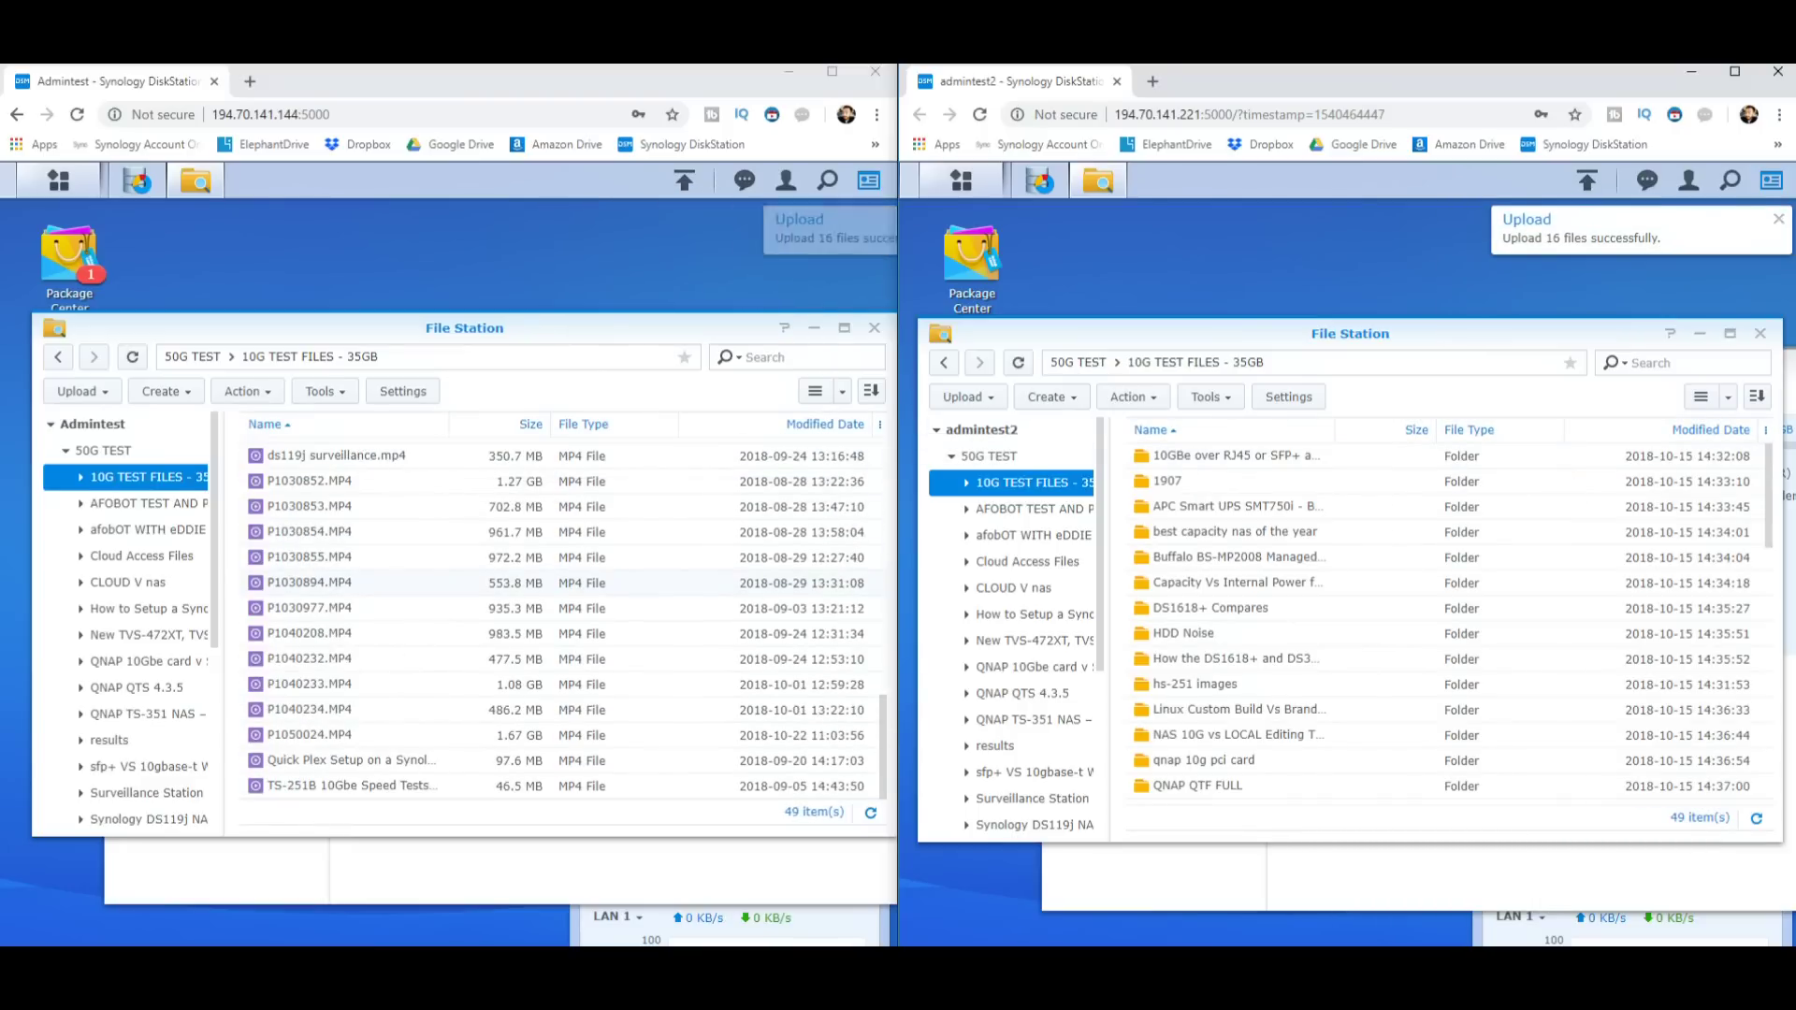
{"action": "scroll", "coordinate": [1206, 449], "scroll_direction": "down", "scroll_amount": 10}
{"action": "scroll", "coordinate": [1216, 537], "scroll_direction": "down", "scroll_amount": 3}
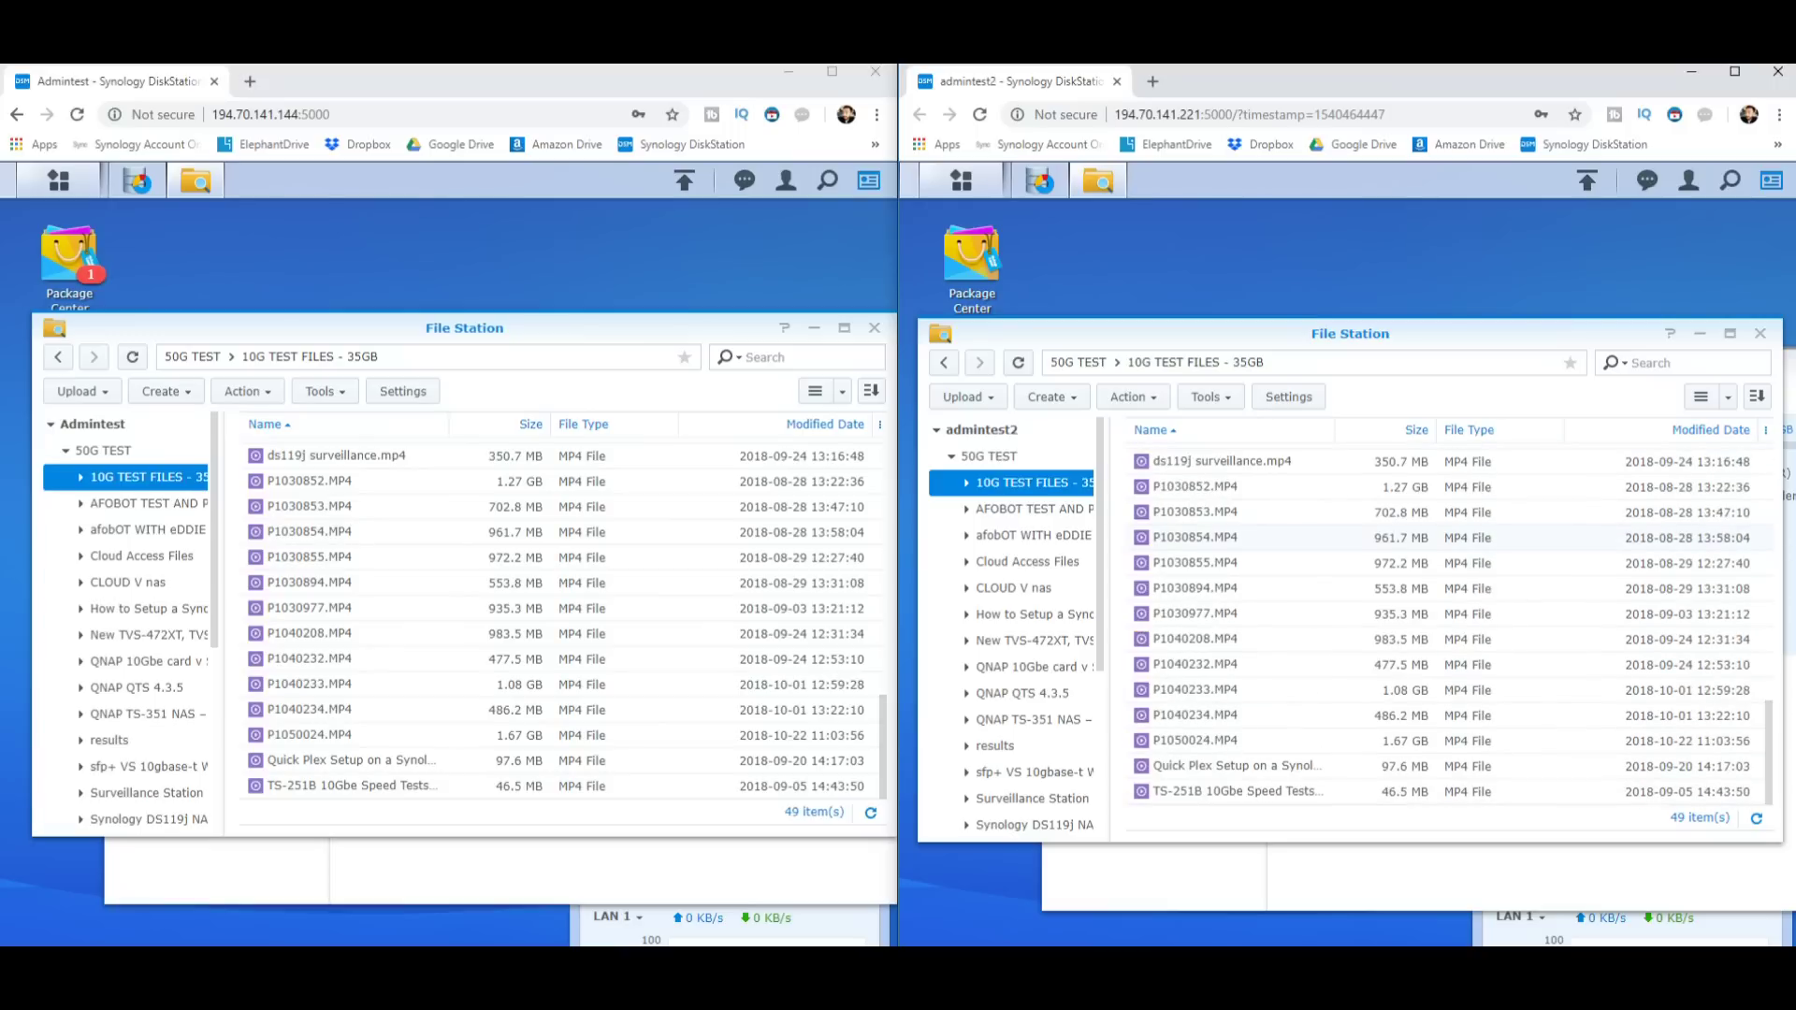
{"action": "left_click_drag", "start_coordinate": [495, 786], "coordinate": [466, 690]}
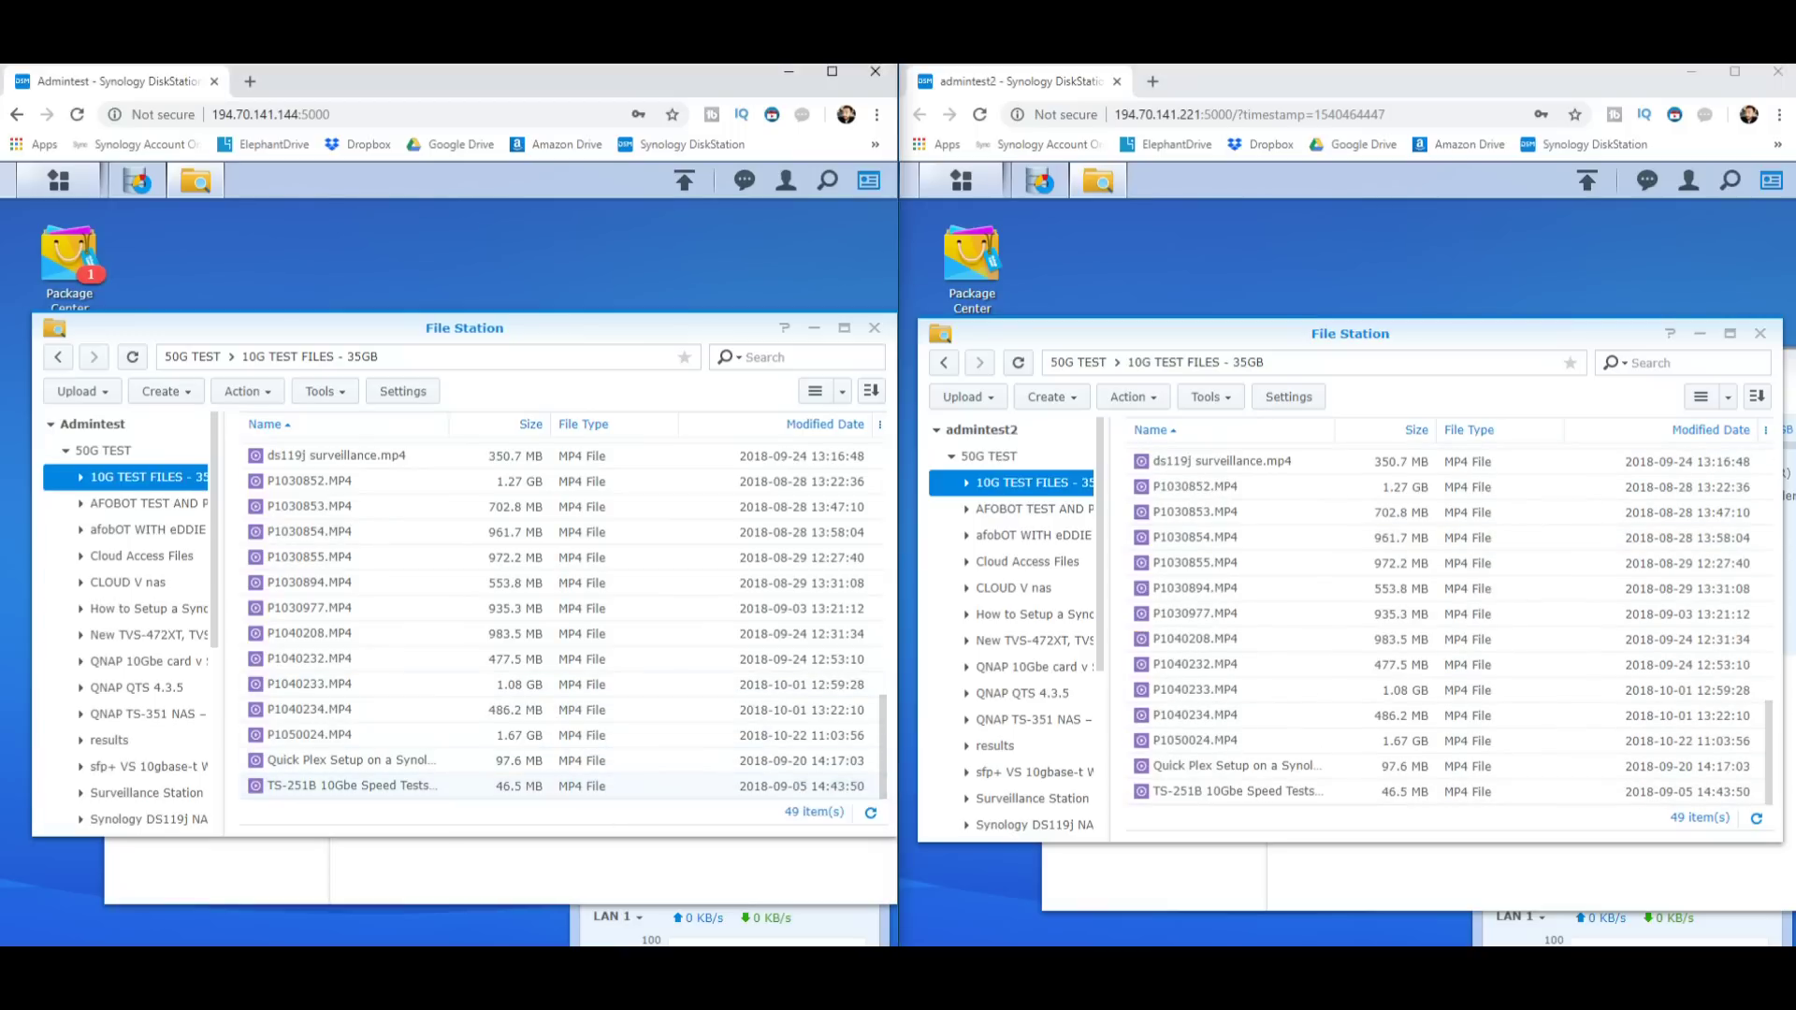
{"action": "left_click", "coordinate": [301, 784]}
{"action": "left_click", "coordinate": [301, 761], "text": "ctrl"}
{"action": "left_click", "coordinate": [301, 735], "text": "ctrl"}
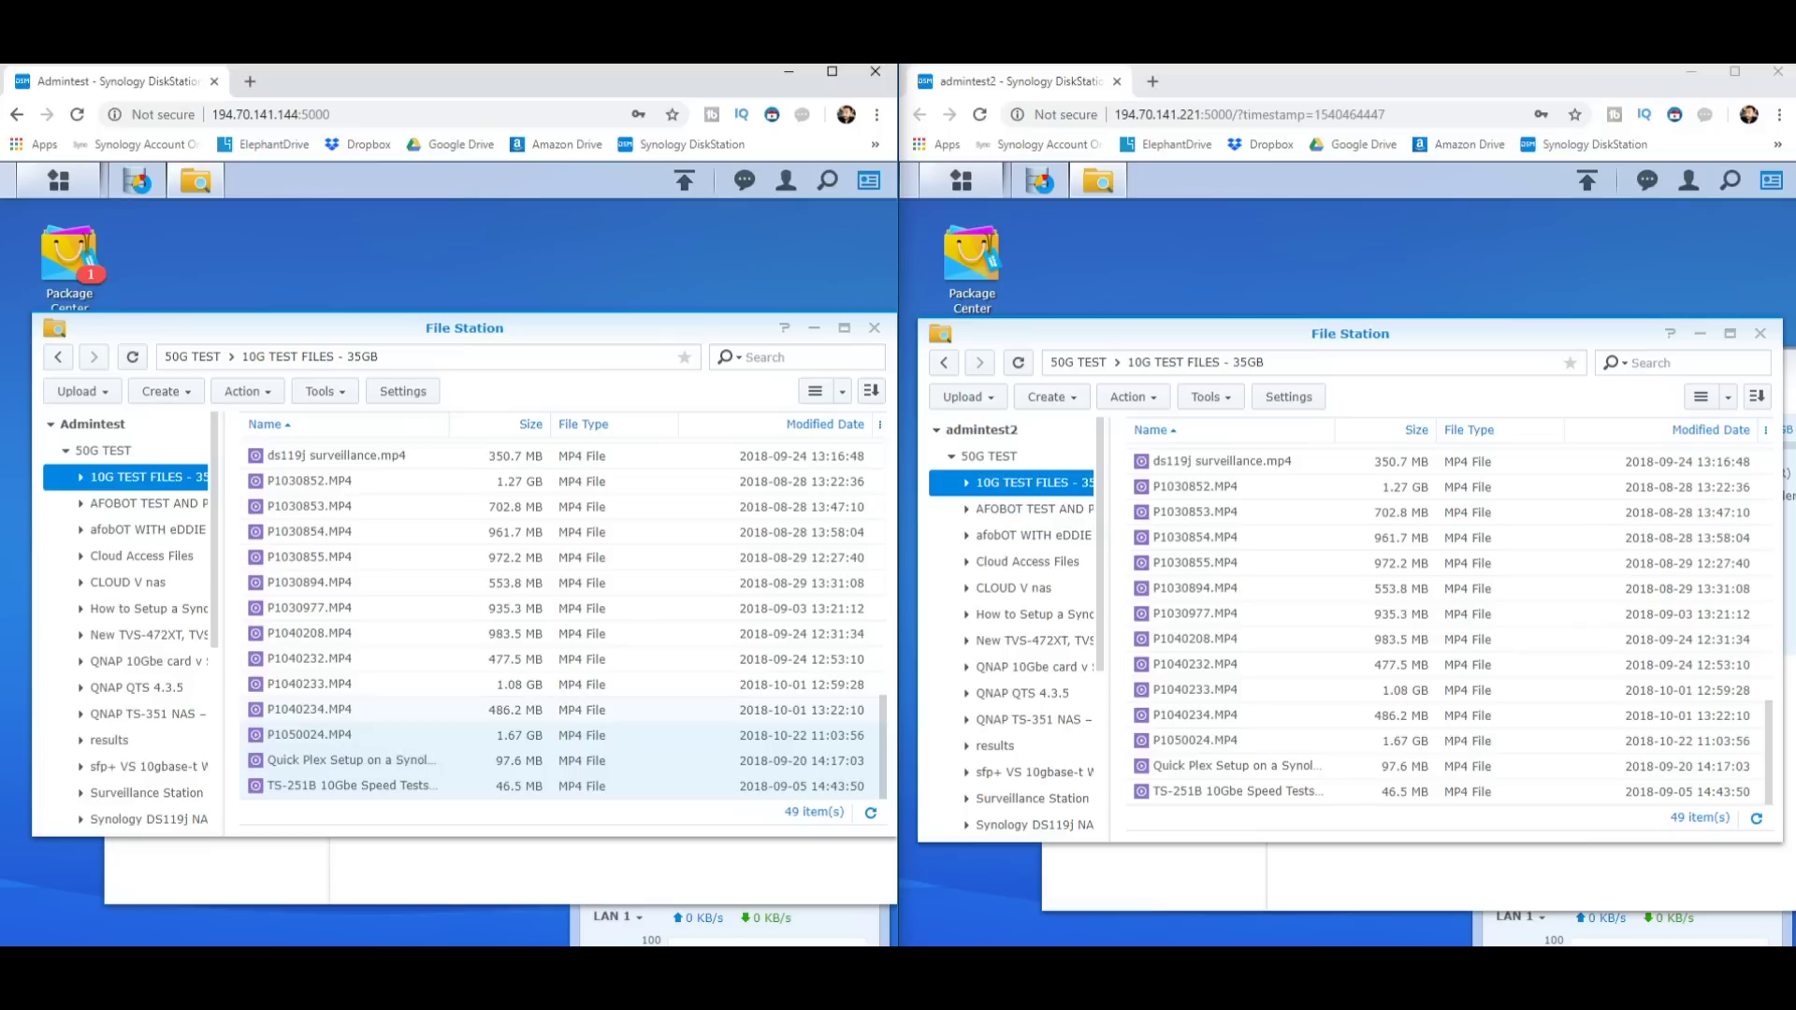
{"action": "left_click", "coordinate": [301, 710], "text": "ctrl"}
{"action": "key", "text": "shift+Up"}
{"action": "key", "text": "shift+Up"}
{"action": "key", "text": "shift+Up"}
{"action": "key", "text": "shift+Up"}
{"action": "key", "text": "shift+Up"}
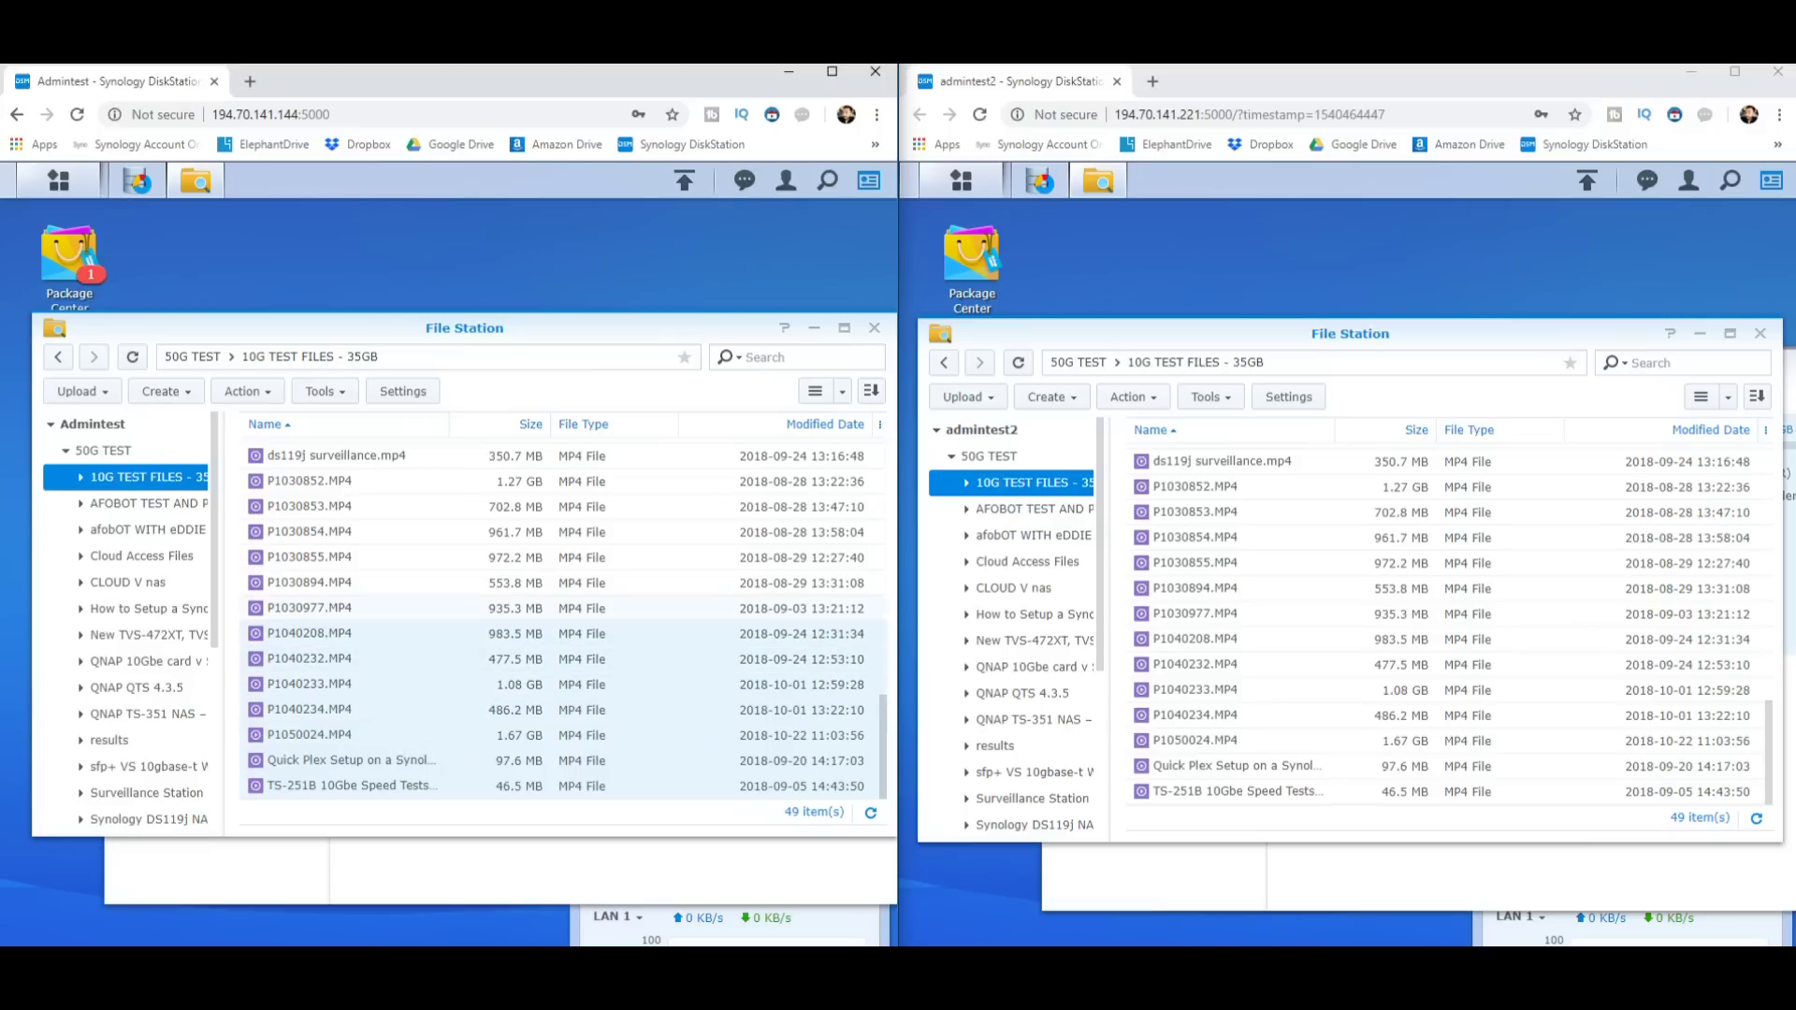
{"action": "key", "text": "shift+Up"}
{"action": "key", "text": "shift+Up"}
{"action": "key", "text": "shift+Up"}
{"action": "key", "text": "shift+Up"}
{"action": "key", "text": "shift+Up"}
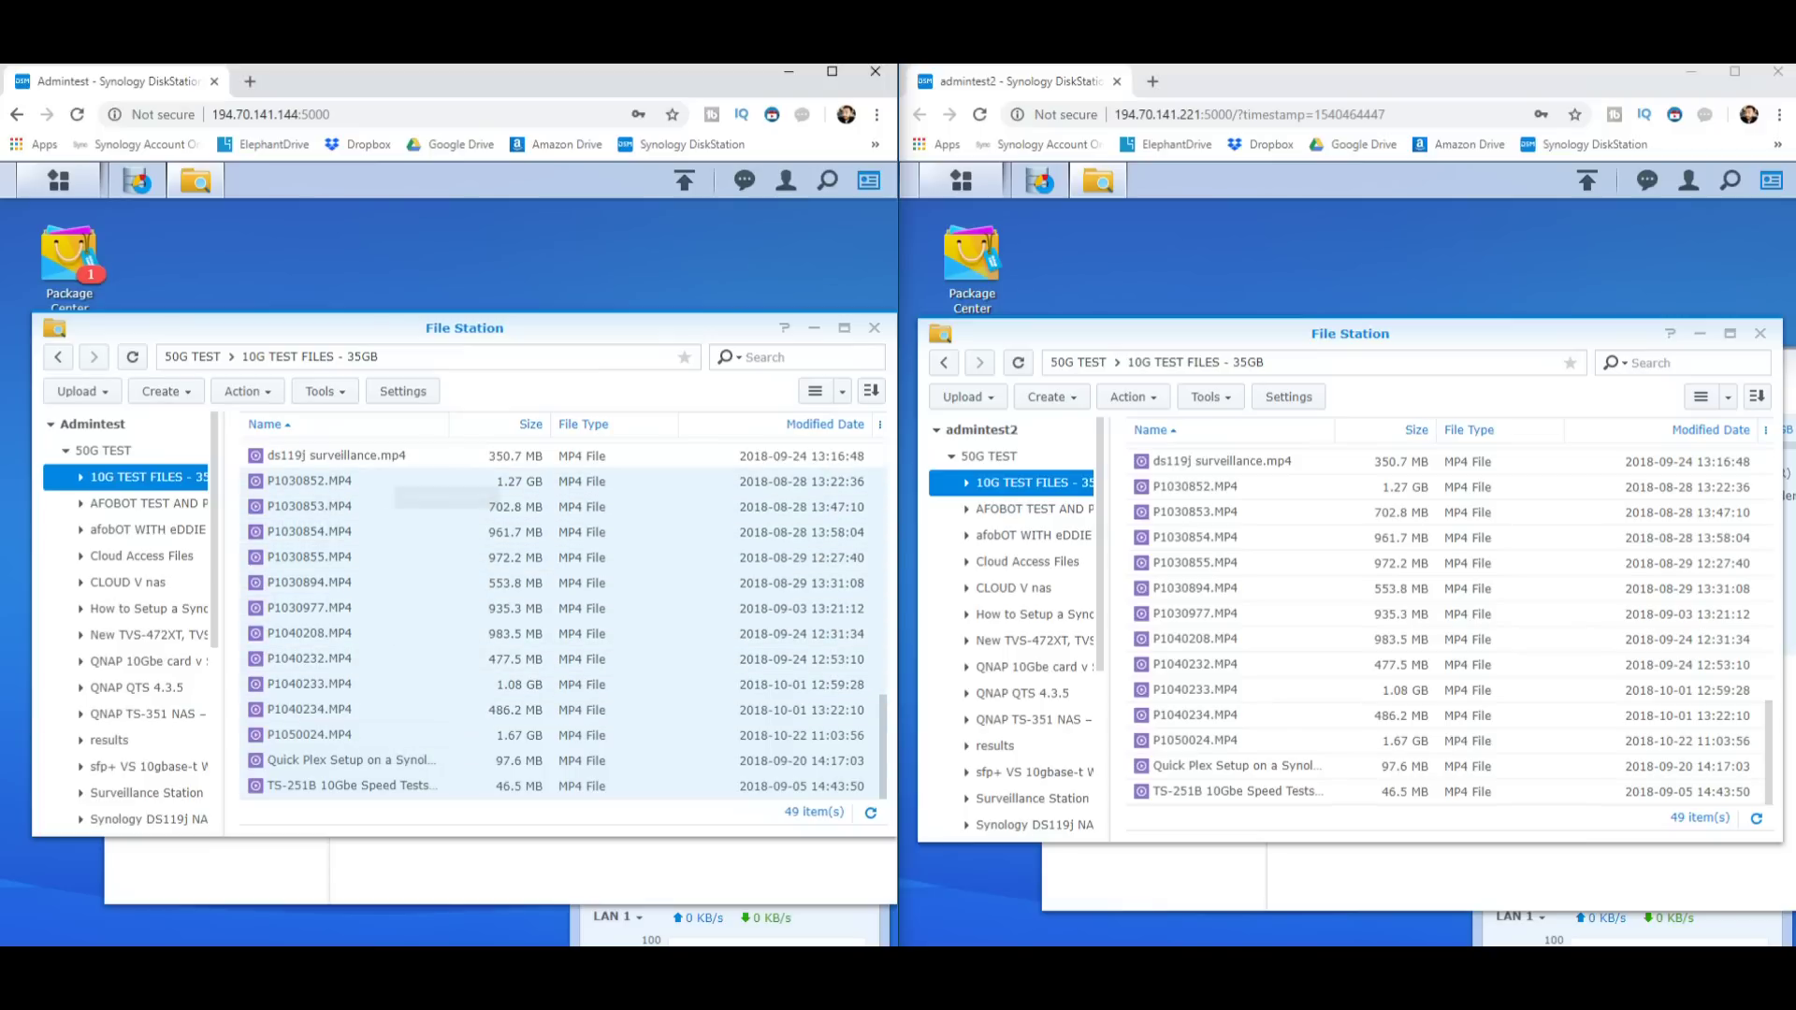
{"action": "key", "text": "shift+Up"}
{"action": "key", "text": "shift+Up"}
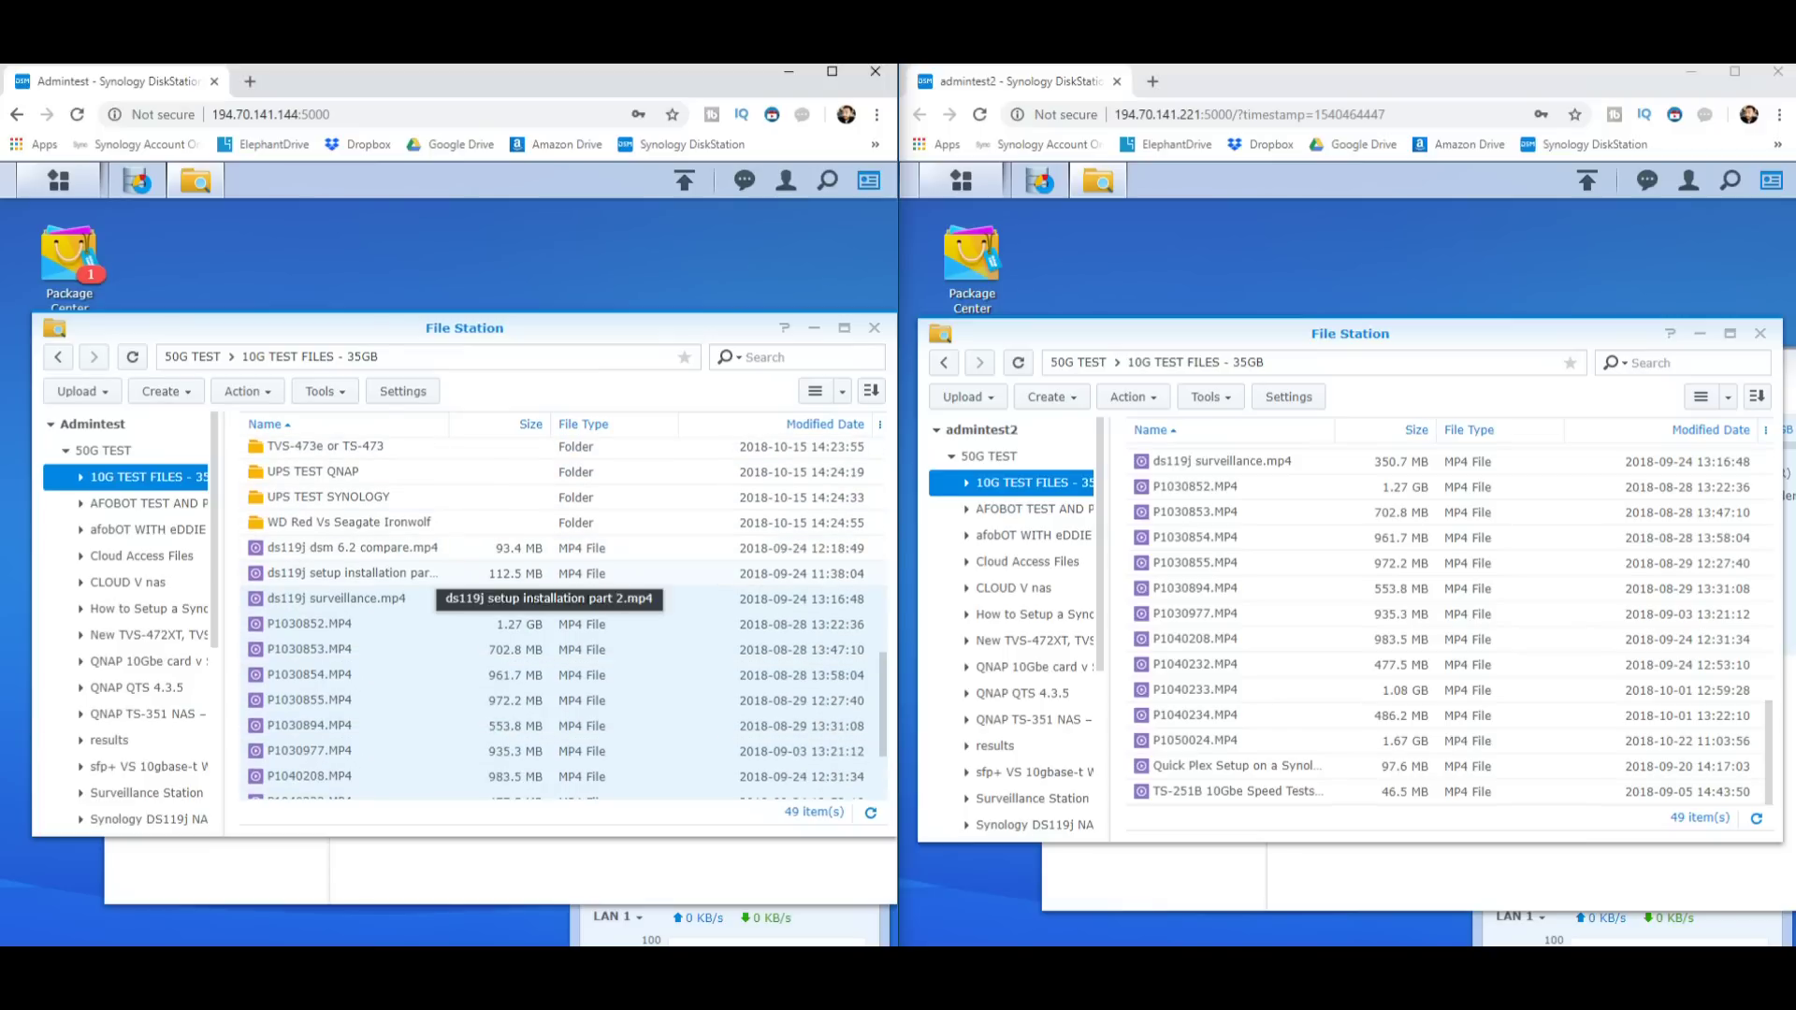
Confirm the first NAS's selection totals 10.63 GB, then copy the files.
{"action": "right_click", "coordinate": [413, 548]}
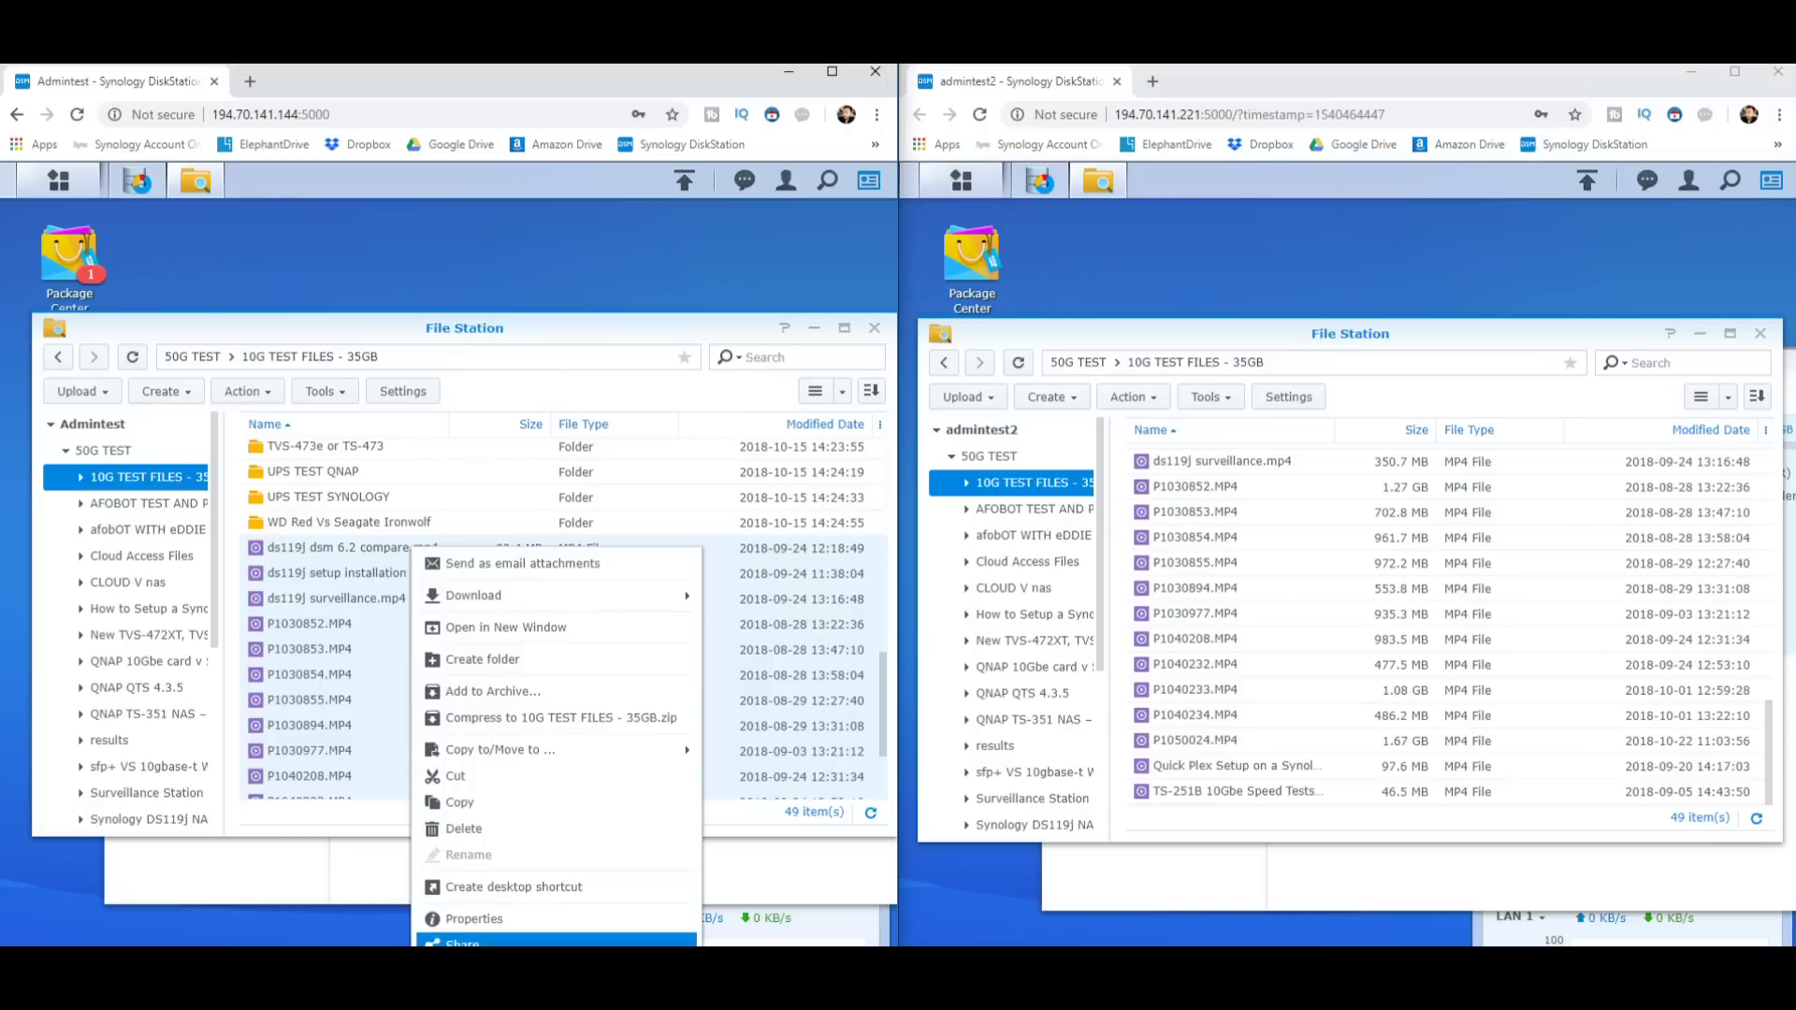
{"action": "key", "text": "Return"}
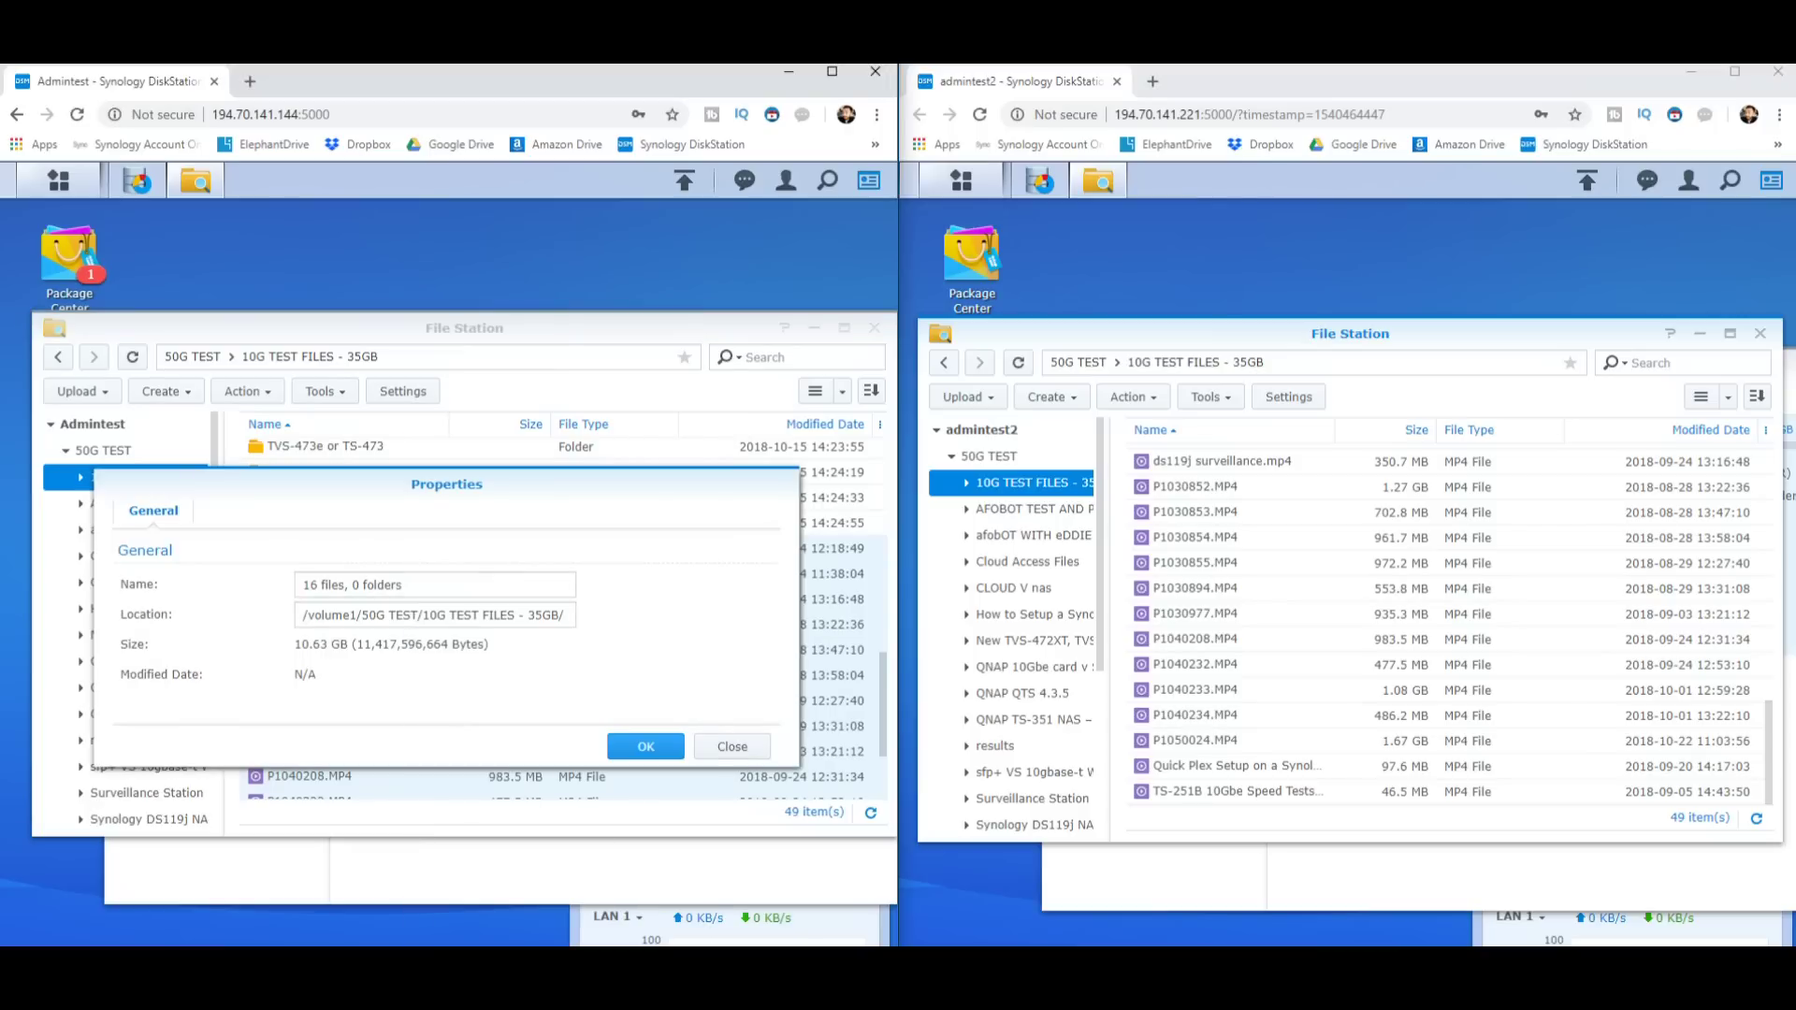
{"action": "left_click", "coordinate": [645, 746]}
{"action": "right_click", "coordinate": [465, 584]}
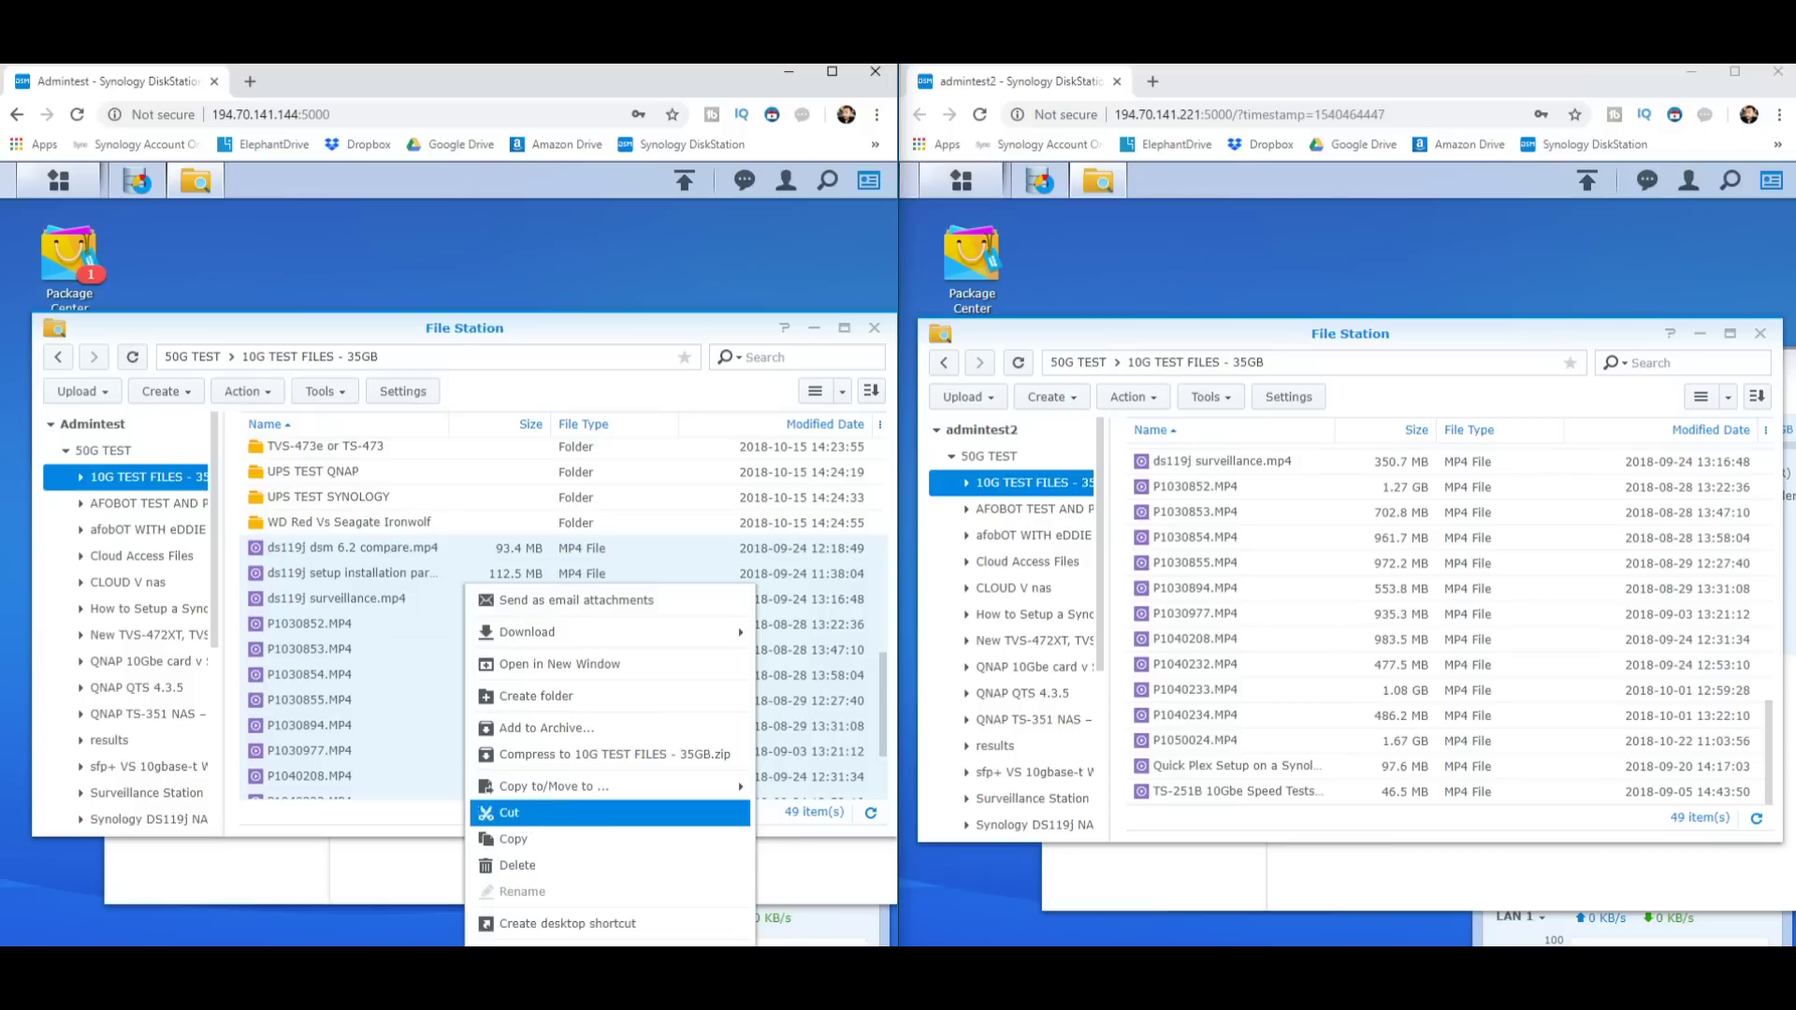
{"action": "left_click", "coordinate": [513, 839]}
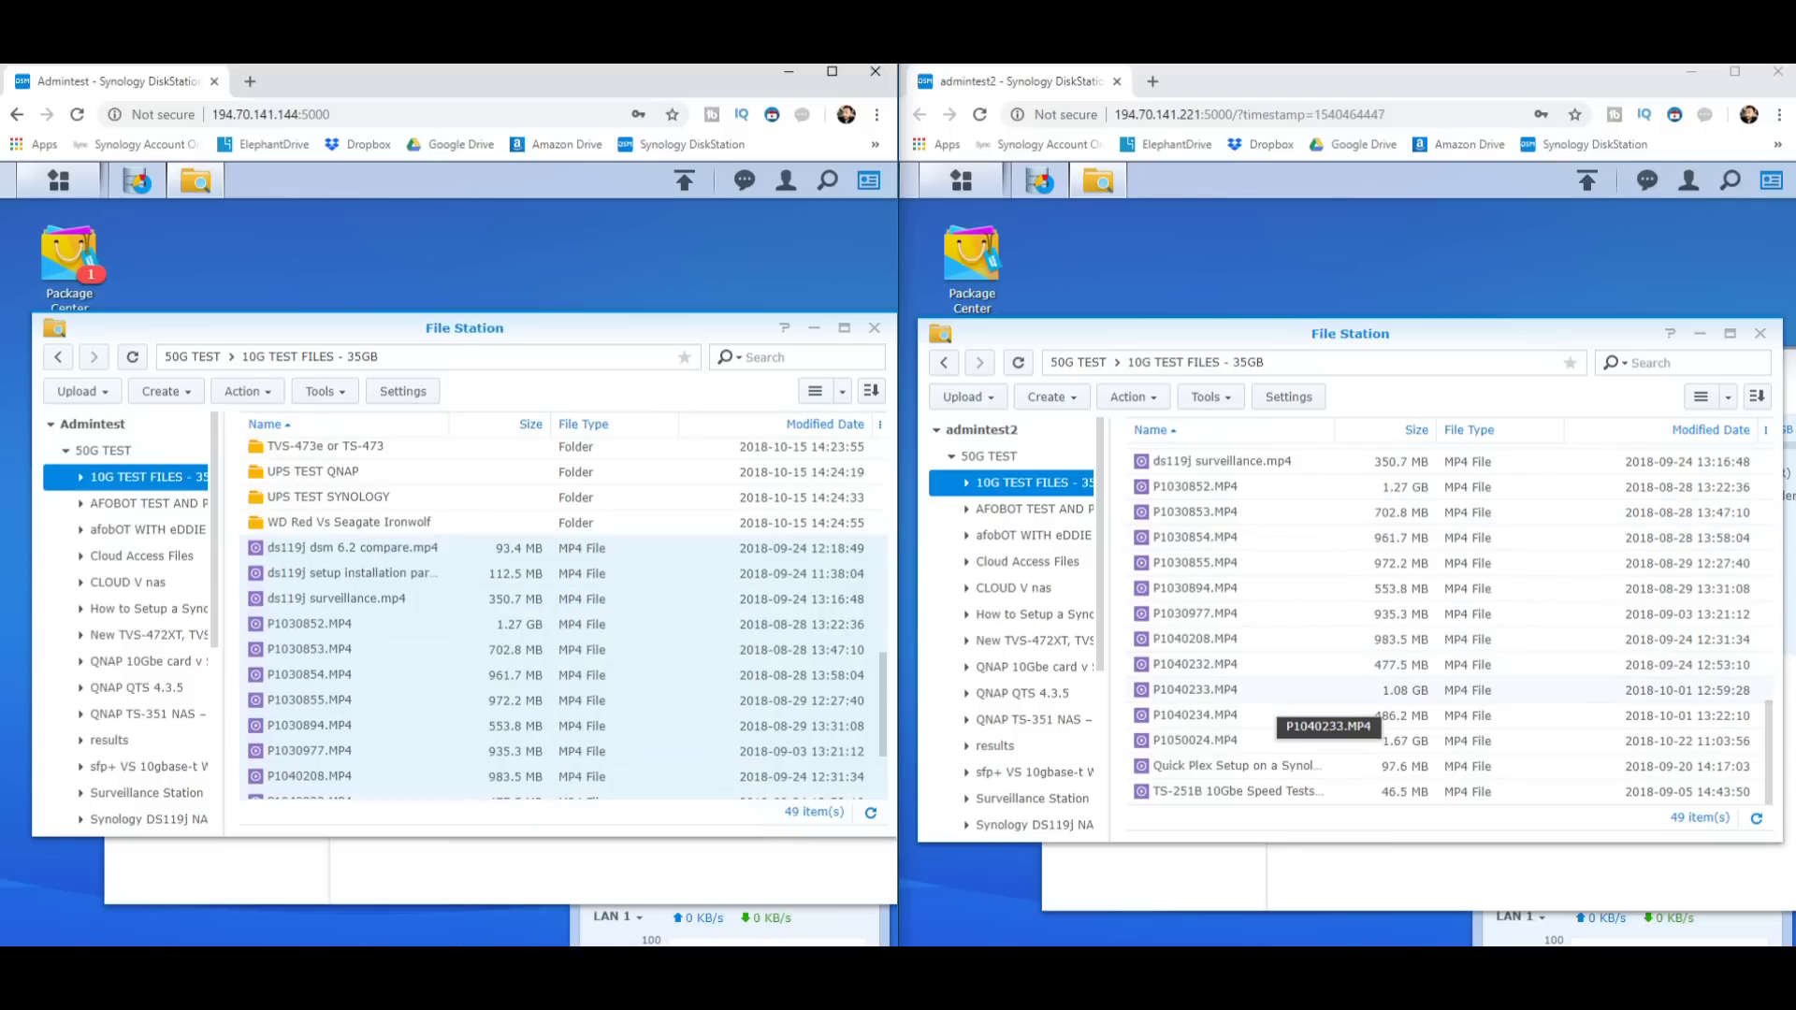
Select the same 16 MP4 files, down to ds119j surveillance.mp4, on the second NAS.
{"action": "left_click_drag", "start_coordinate": [1267, 802], "coordinate": [1270, 770]}
{"action": "left_click", "coordinate": [1269, 742], "text": "ctrl"}
{"action": "left_click", "coordinate": [1269, 717], "text": "ctrl"}
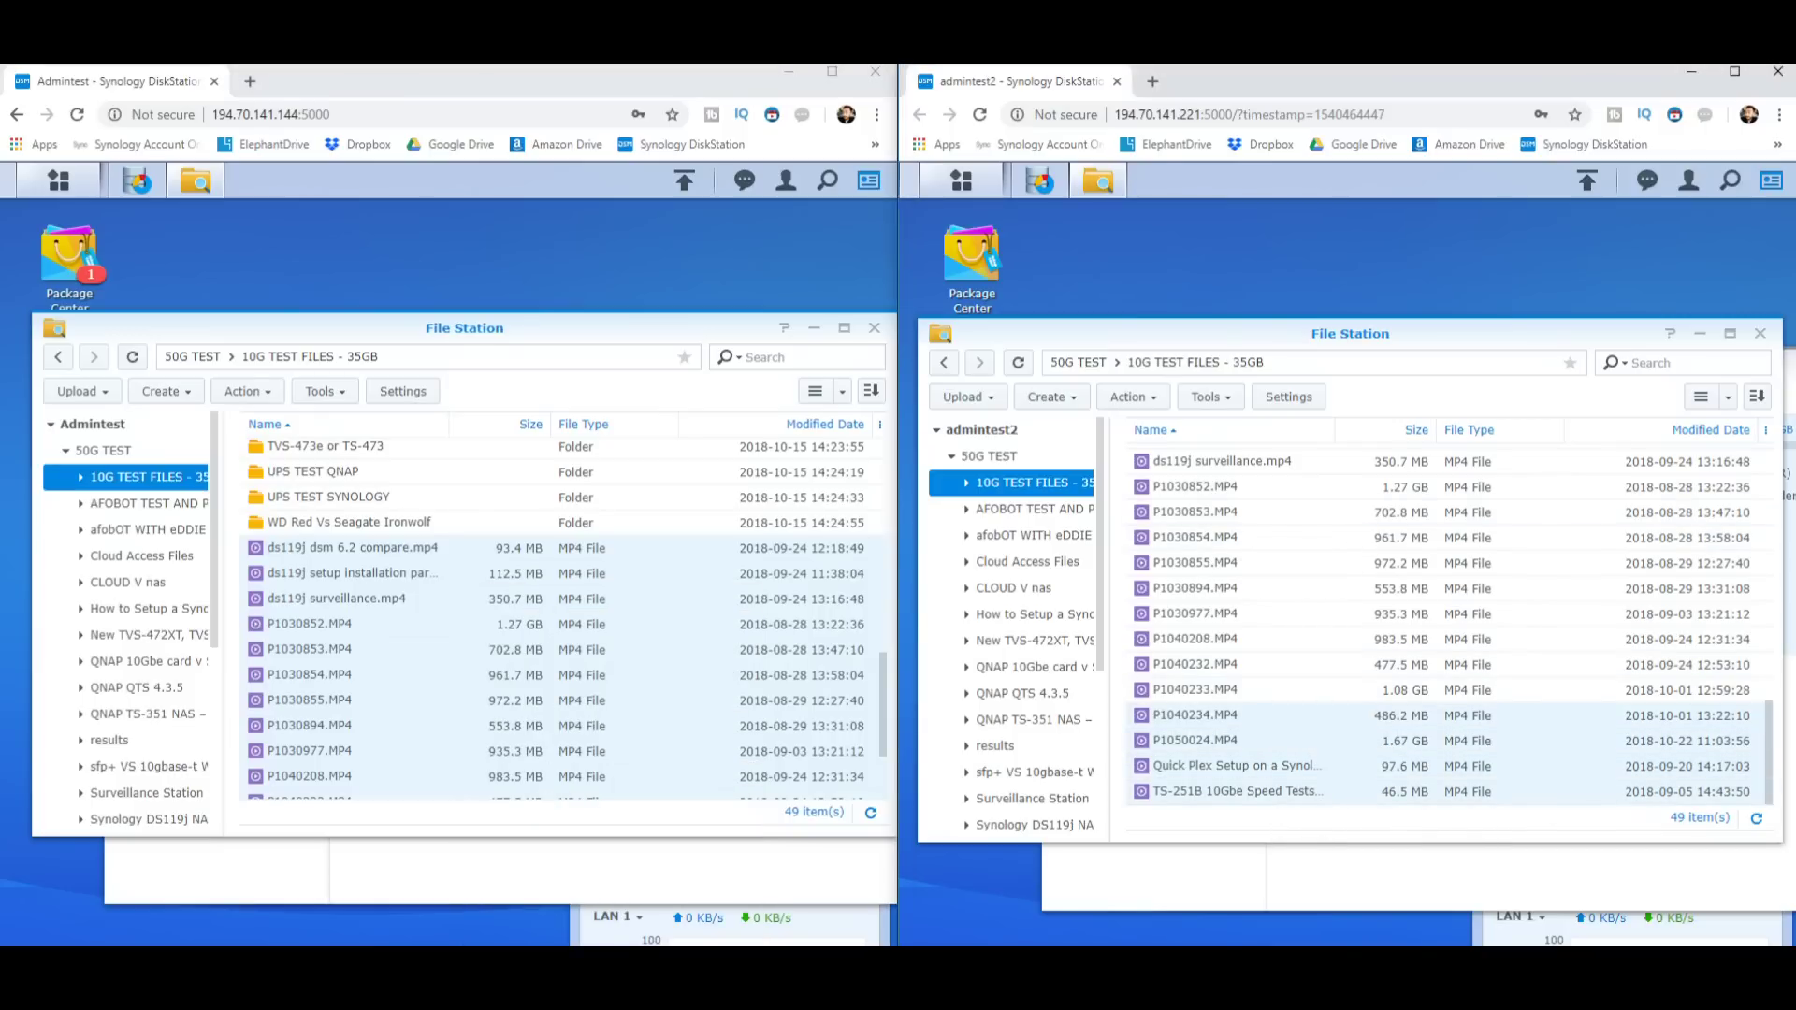
{"action": "left_click", "coordinate": [1269, 690], "text": "ctrl"}
{"action": "left_click", "coordinate": [1270, 665], "text": "ctrl"}
{"action": "left_click", "coordinate": [1269, 639], "text": "ctrl"}
{"action": "left_click", "coordinate": [1270, 614], "text": "ctrl"}
{"action": "left_click_drag", "start_coordinate": [1309, 599], "coordinate": [1283, 513]}
{"action": "left_click", "coordinate": [1287, 487], "text": "ctrl"}
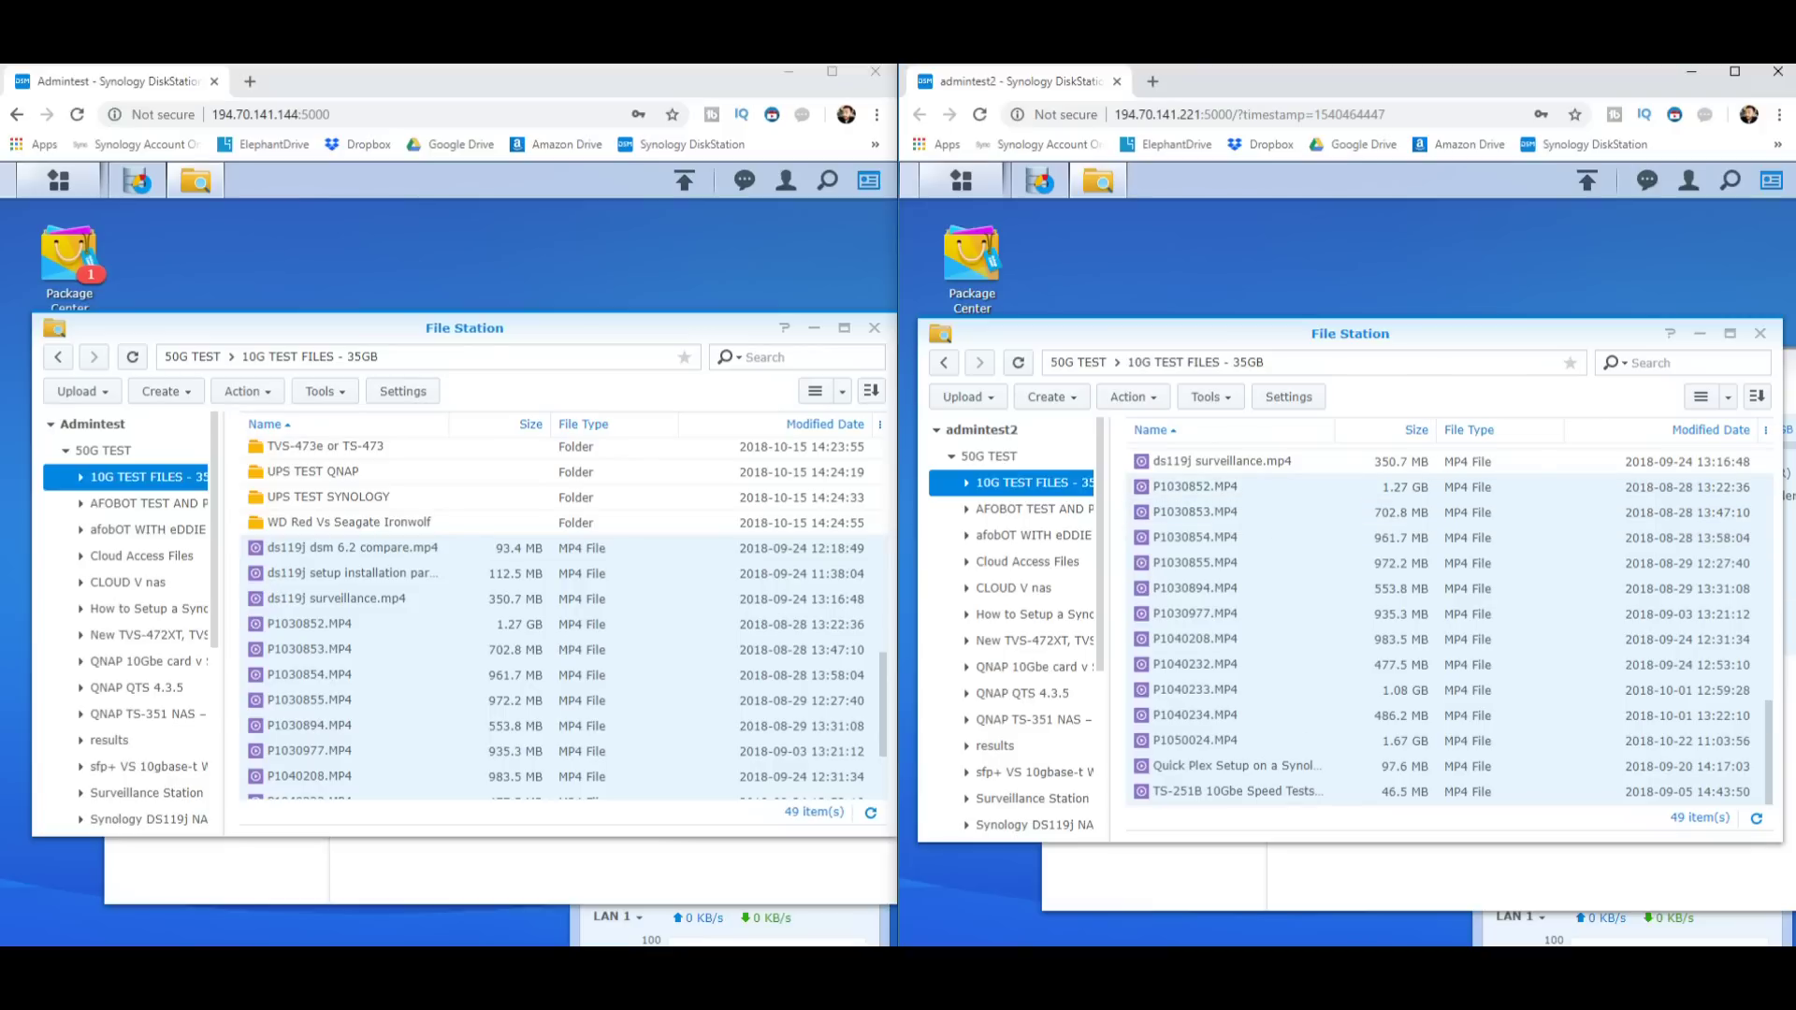
{"action": "left_click", "coordinate": [1293, 461], "text": "ctrl"}
{"action": "scroll", "coordinate": [1294, 468], "scroll_direction": "up", "scroll_amount": 3}
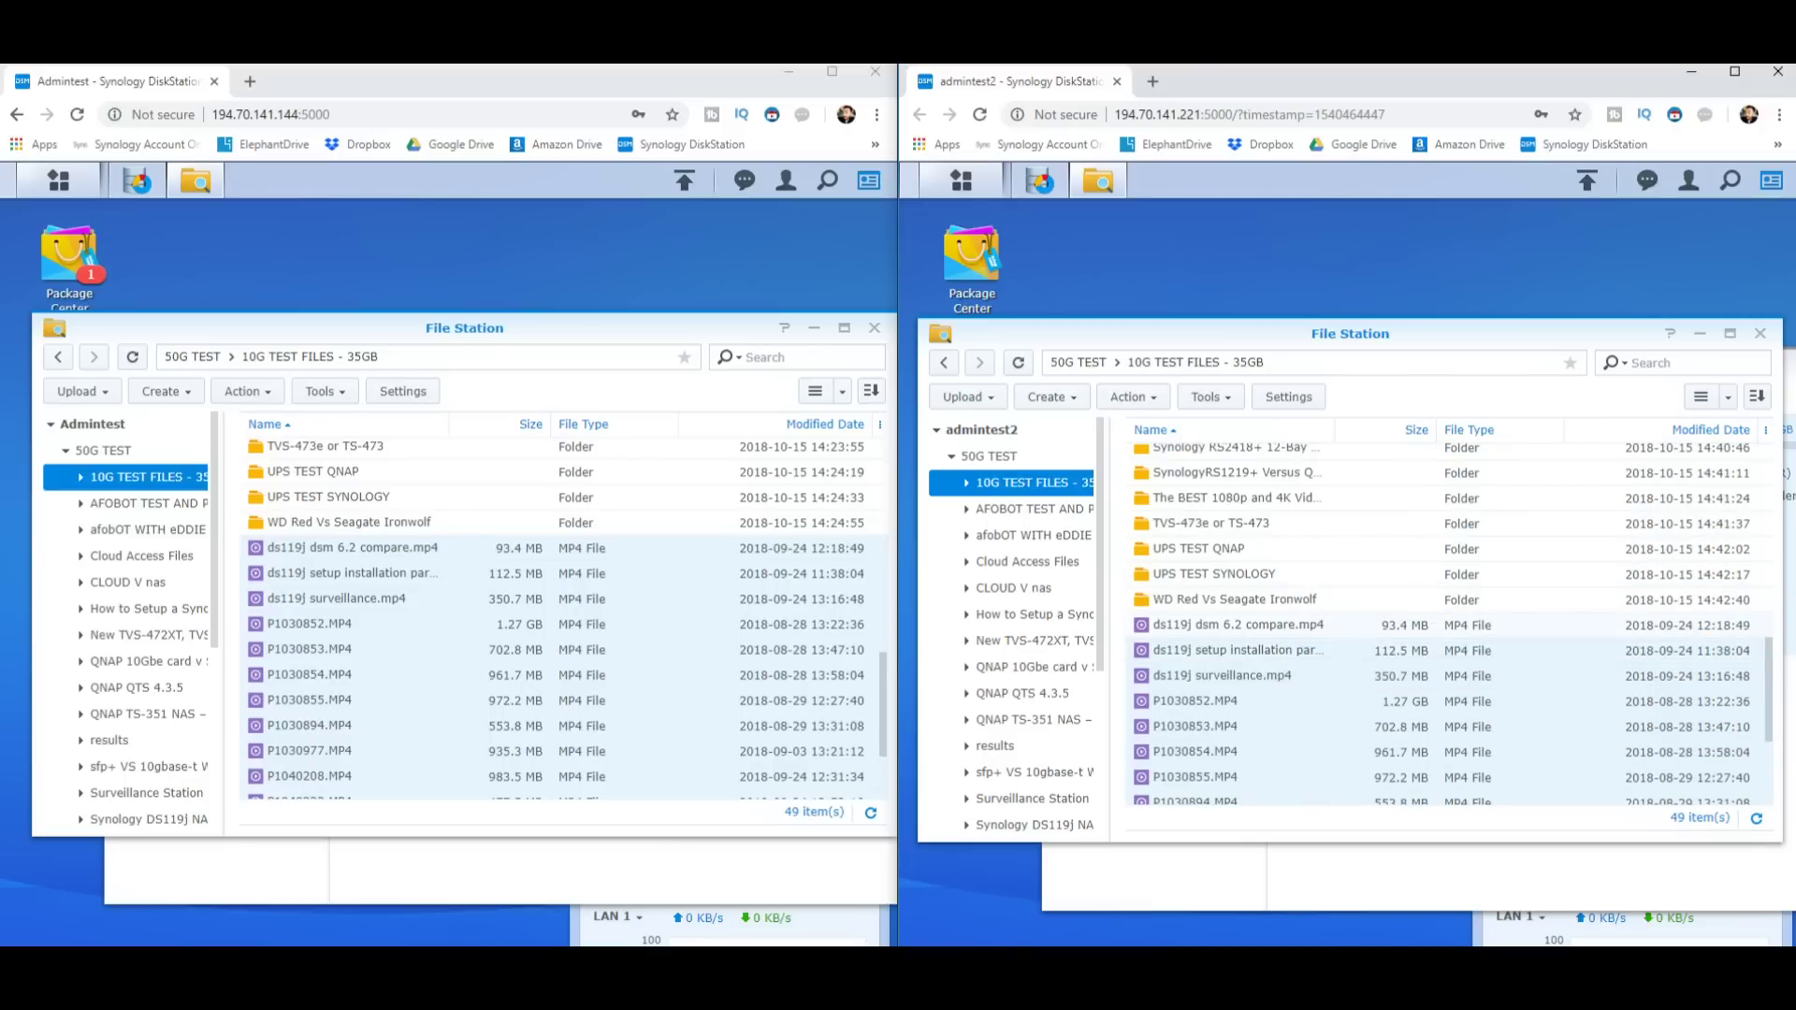
Confirm the second NAS's selection totals 10.63 GB and start the stopwatch.
{"action": "right_click", "coordinate": [1255, 619]}
{"action": "left_click", "coordinate": [1314, 957]}
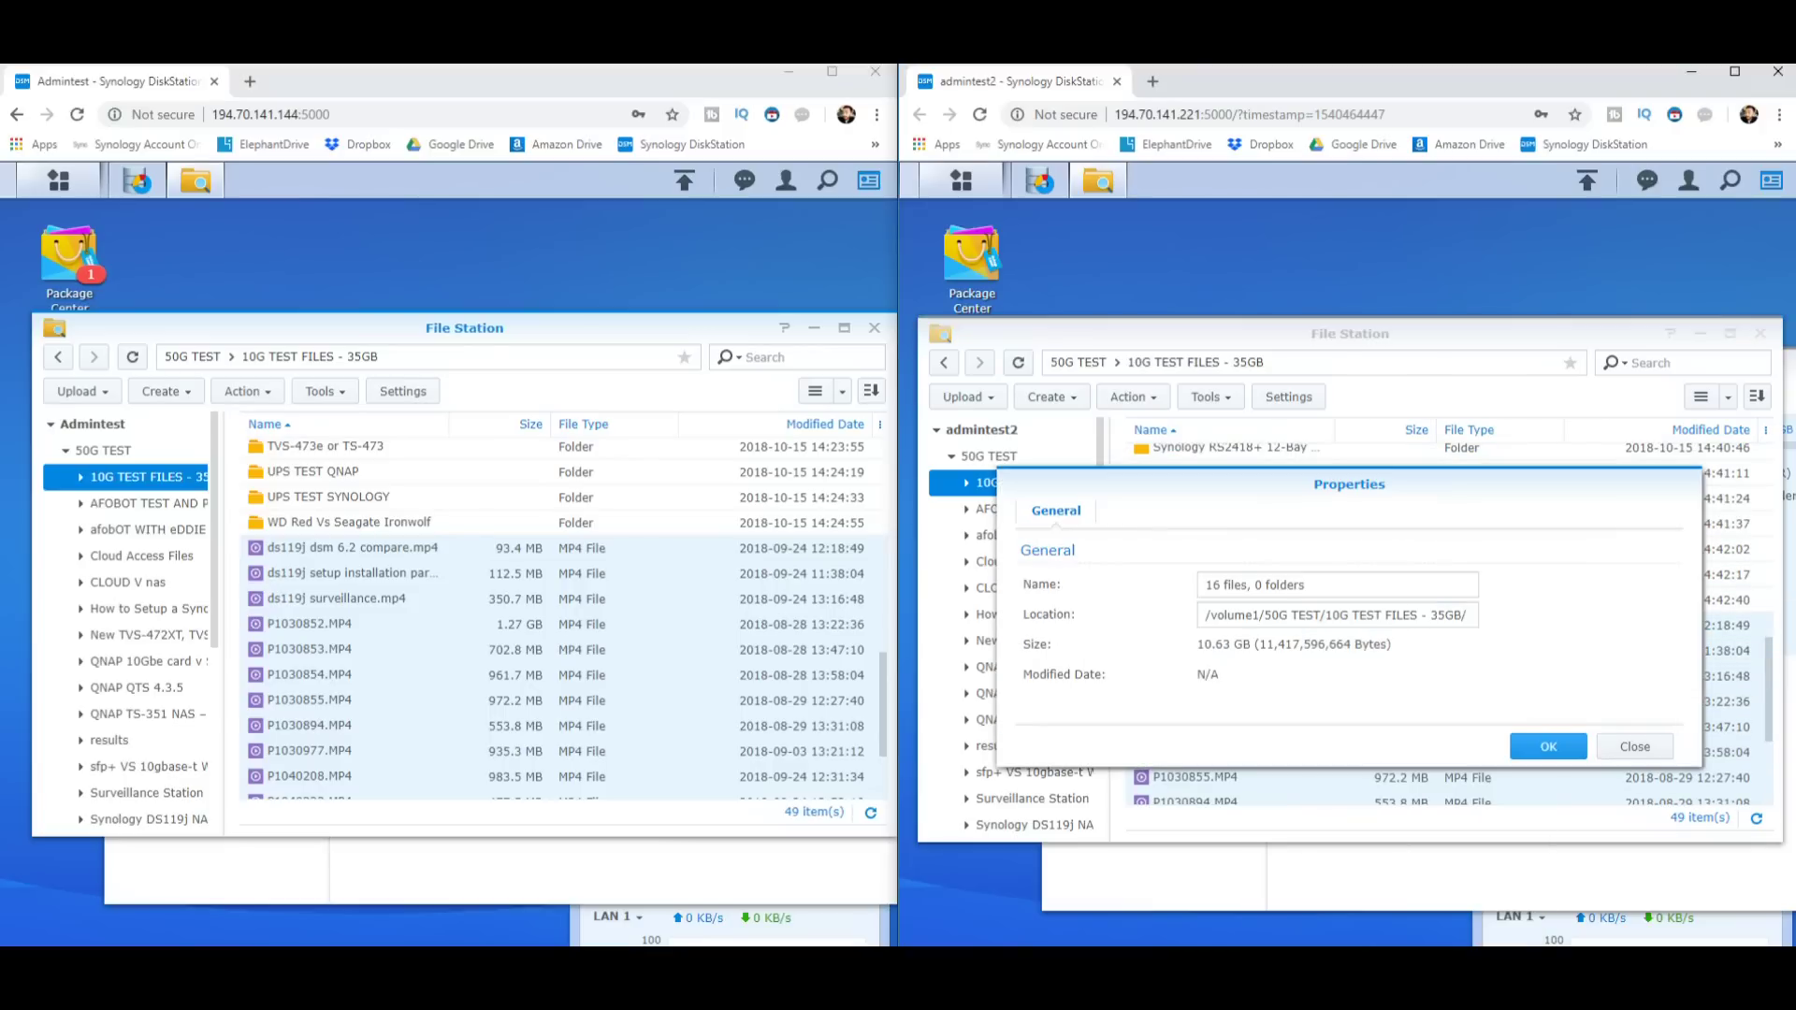
{"action": "left_click", "coordinate": [1636, 745]}
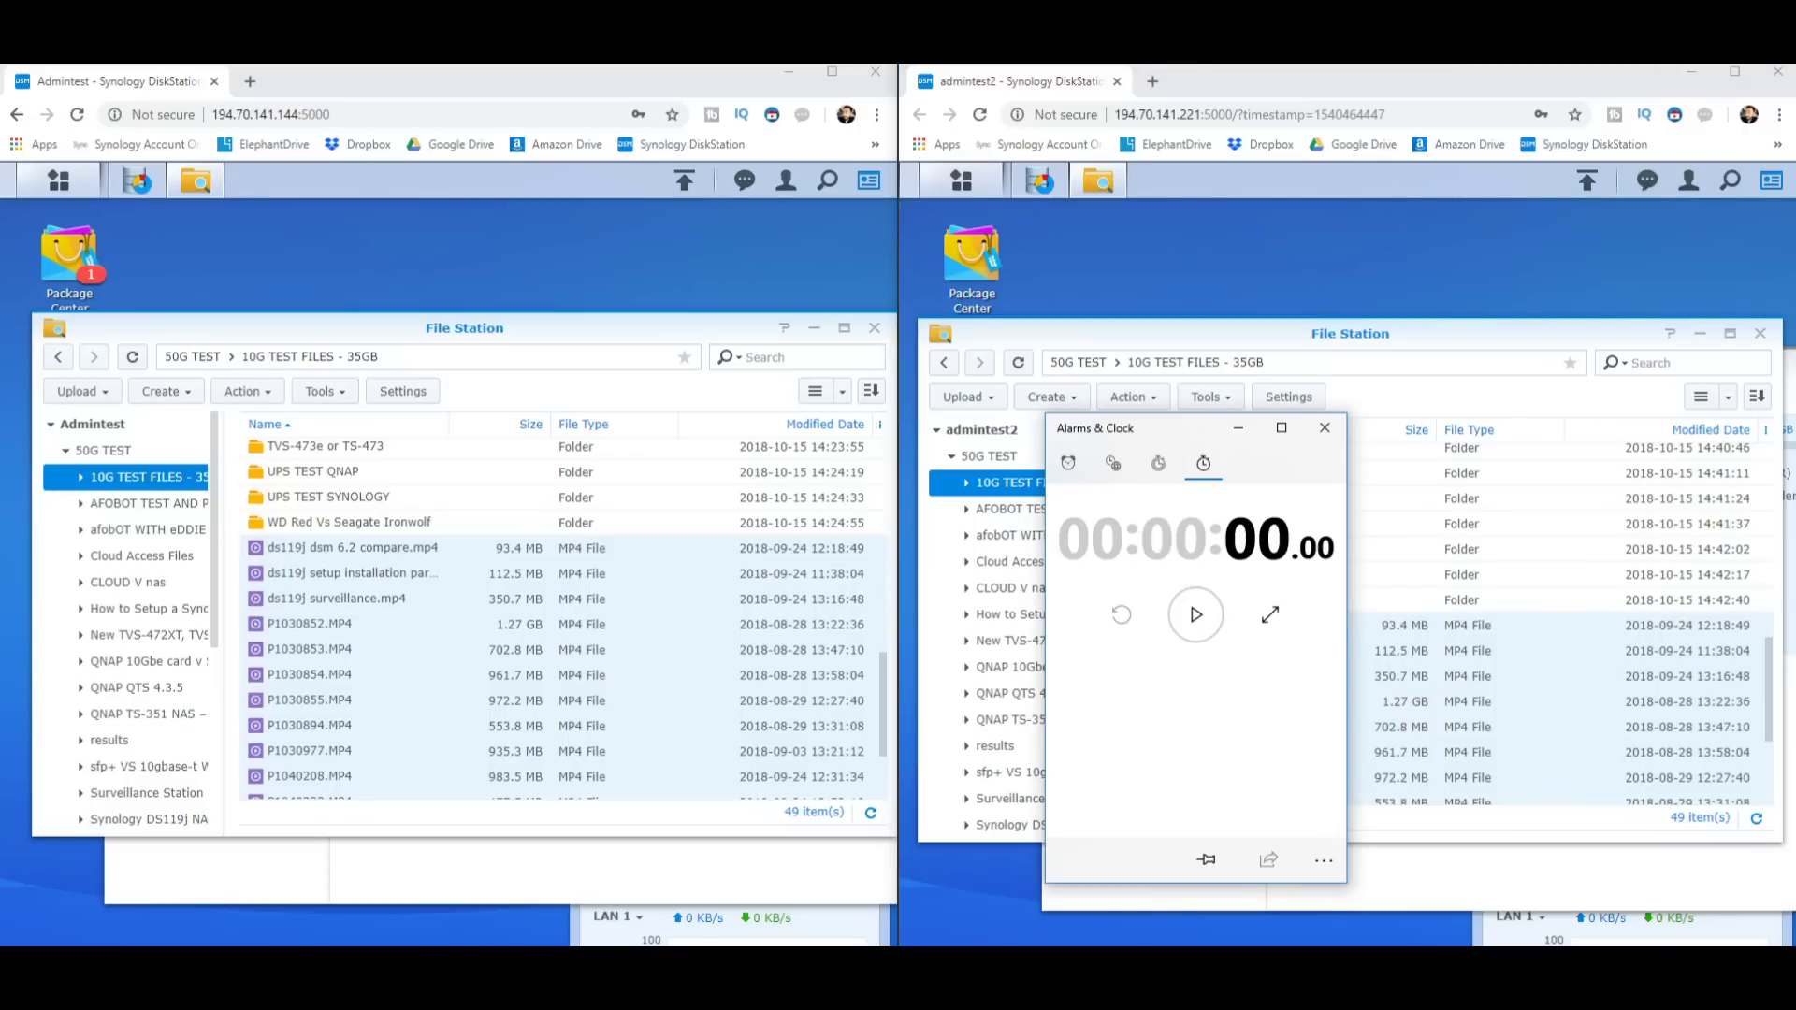
{"action": "left_click", "coordinate": [1196, 614]}
{"action": "left_click_drag", "start_coordinate": [1169, 428], "coordinate": [1112, 954]}
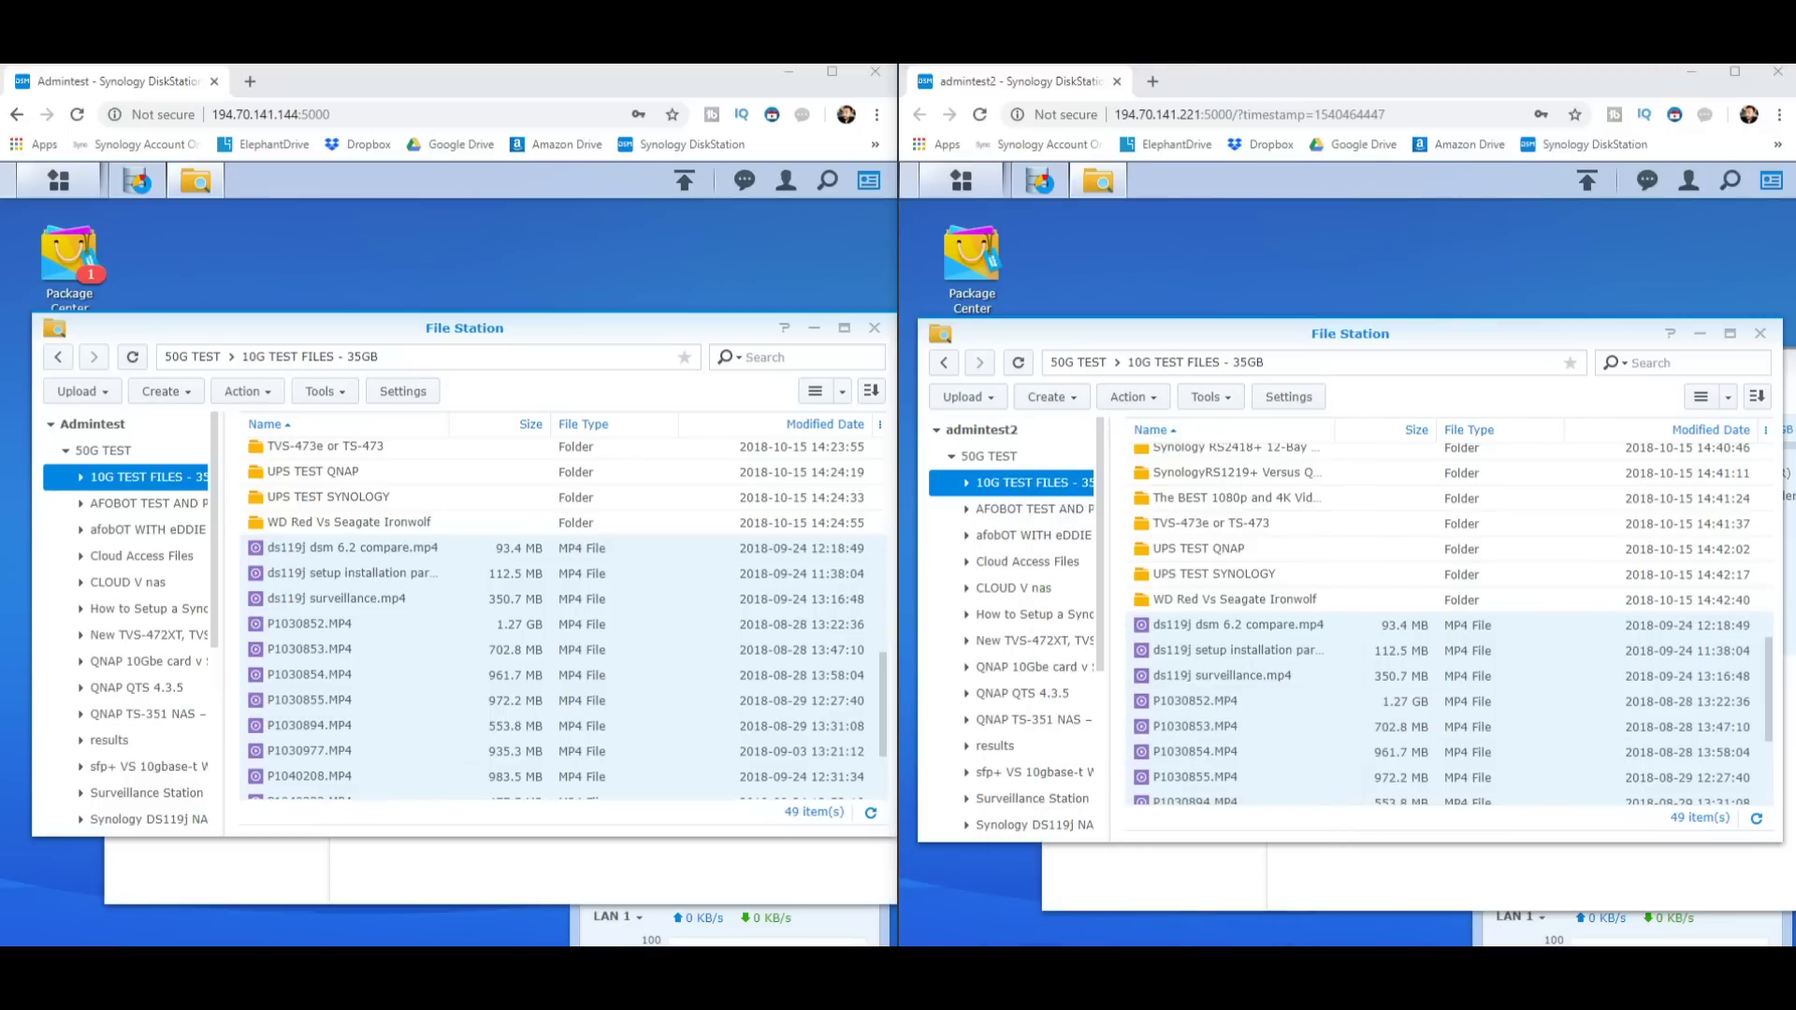
Create a folder named test 1234 on the first NAS and open it.
{"action": "left_click", "coordinate": [167, 391]}
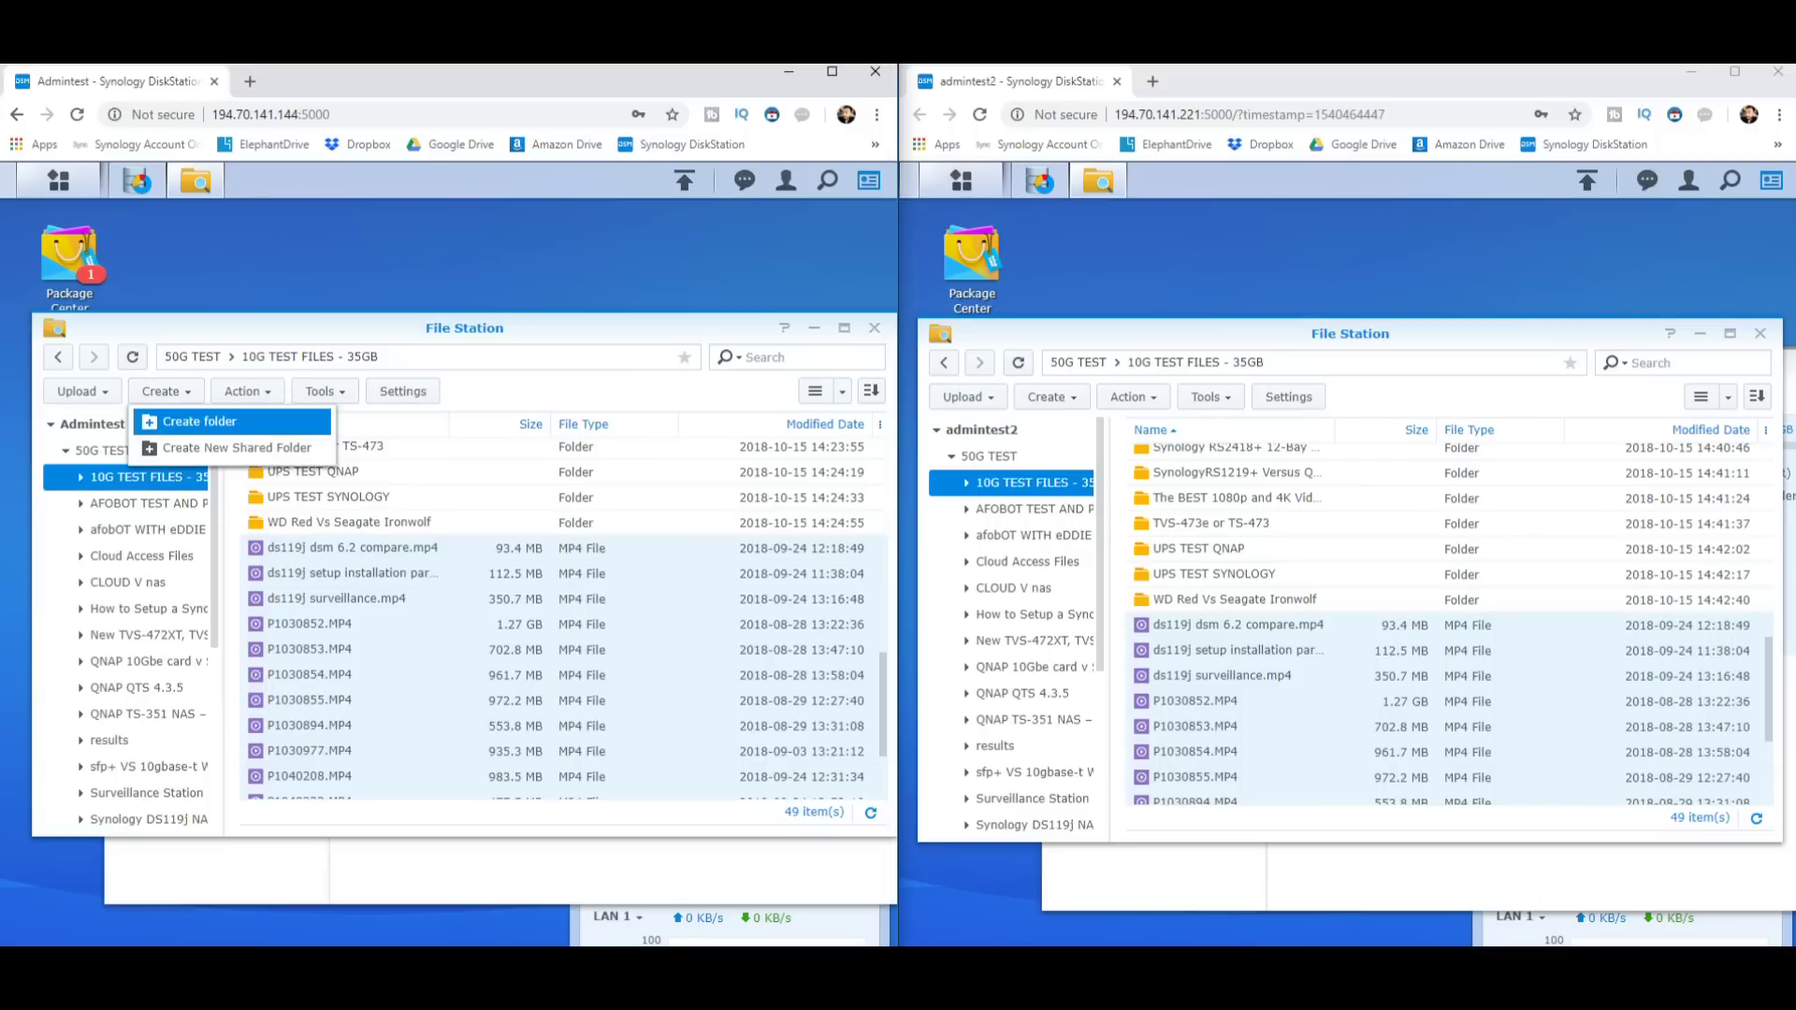
{"action": "left_click", "coordinate": [199, 421]}
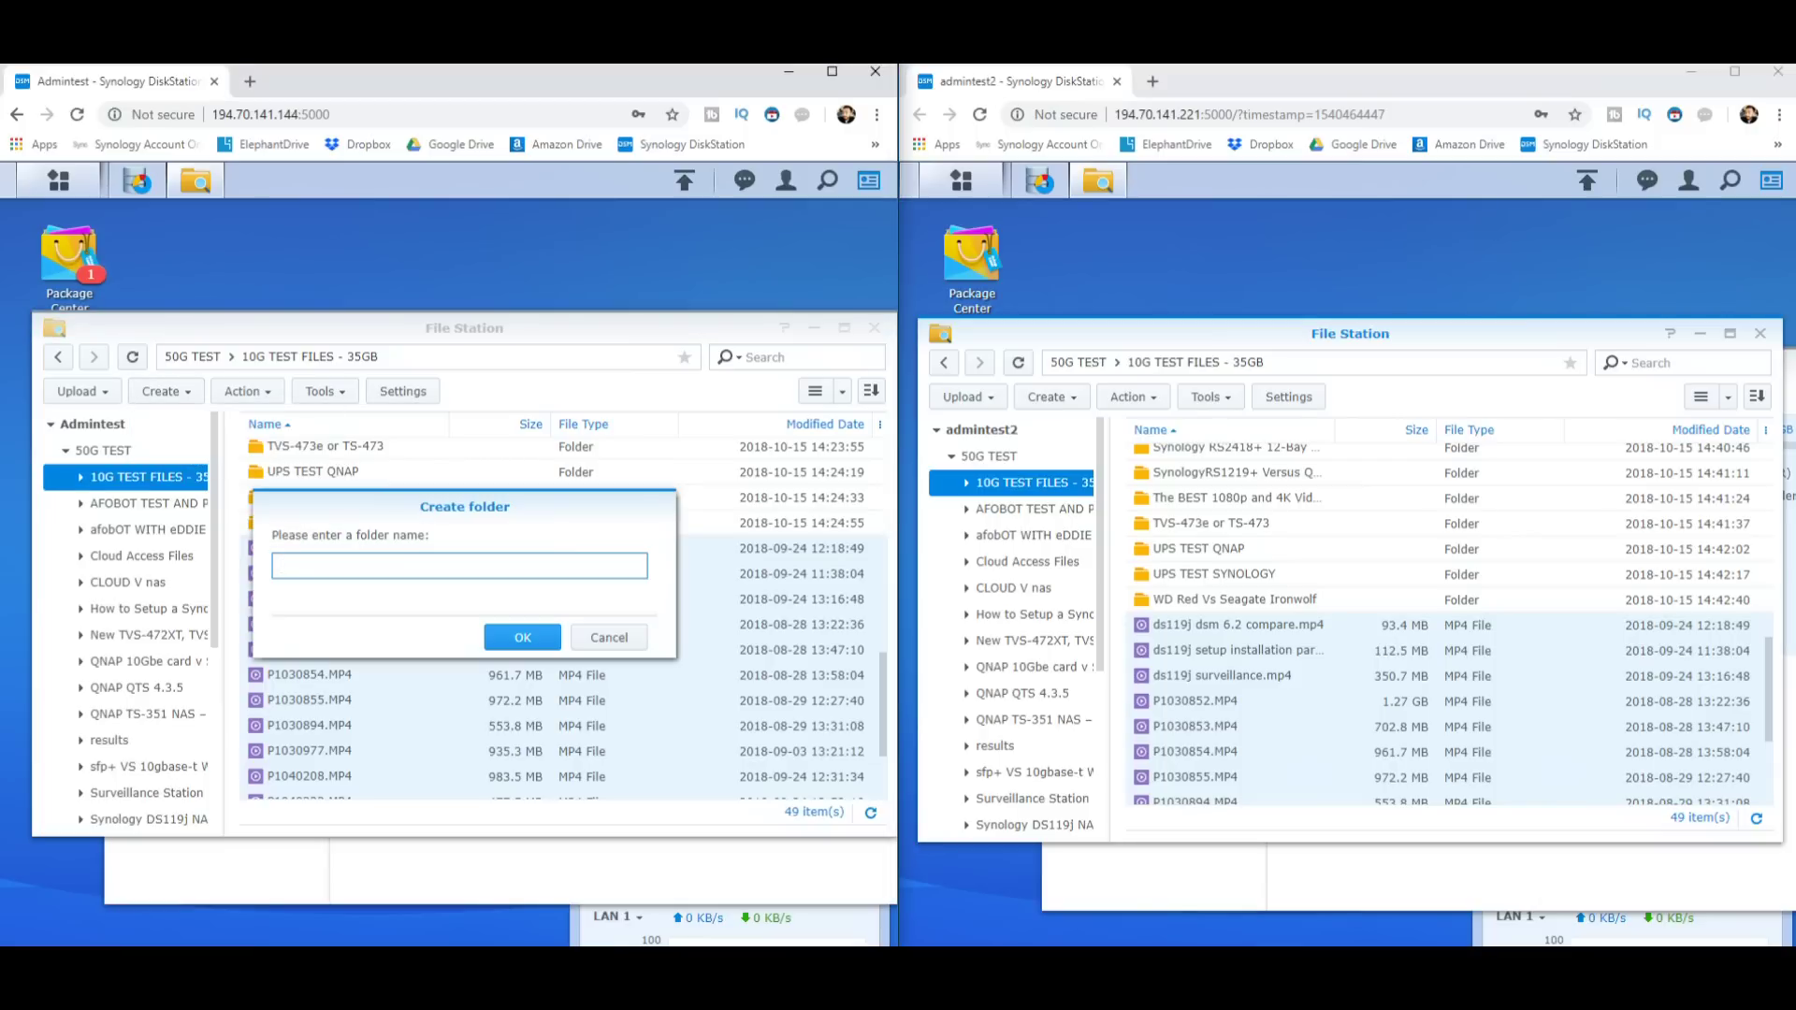
{"action": "type", "text": "test 1234"}
{"action": "key", "text": "Return"}
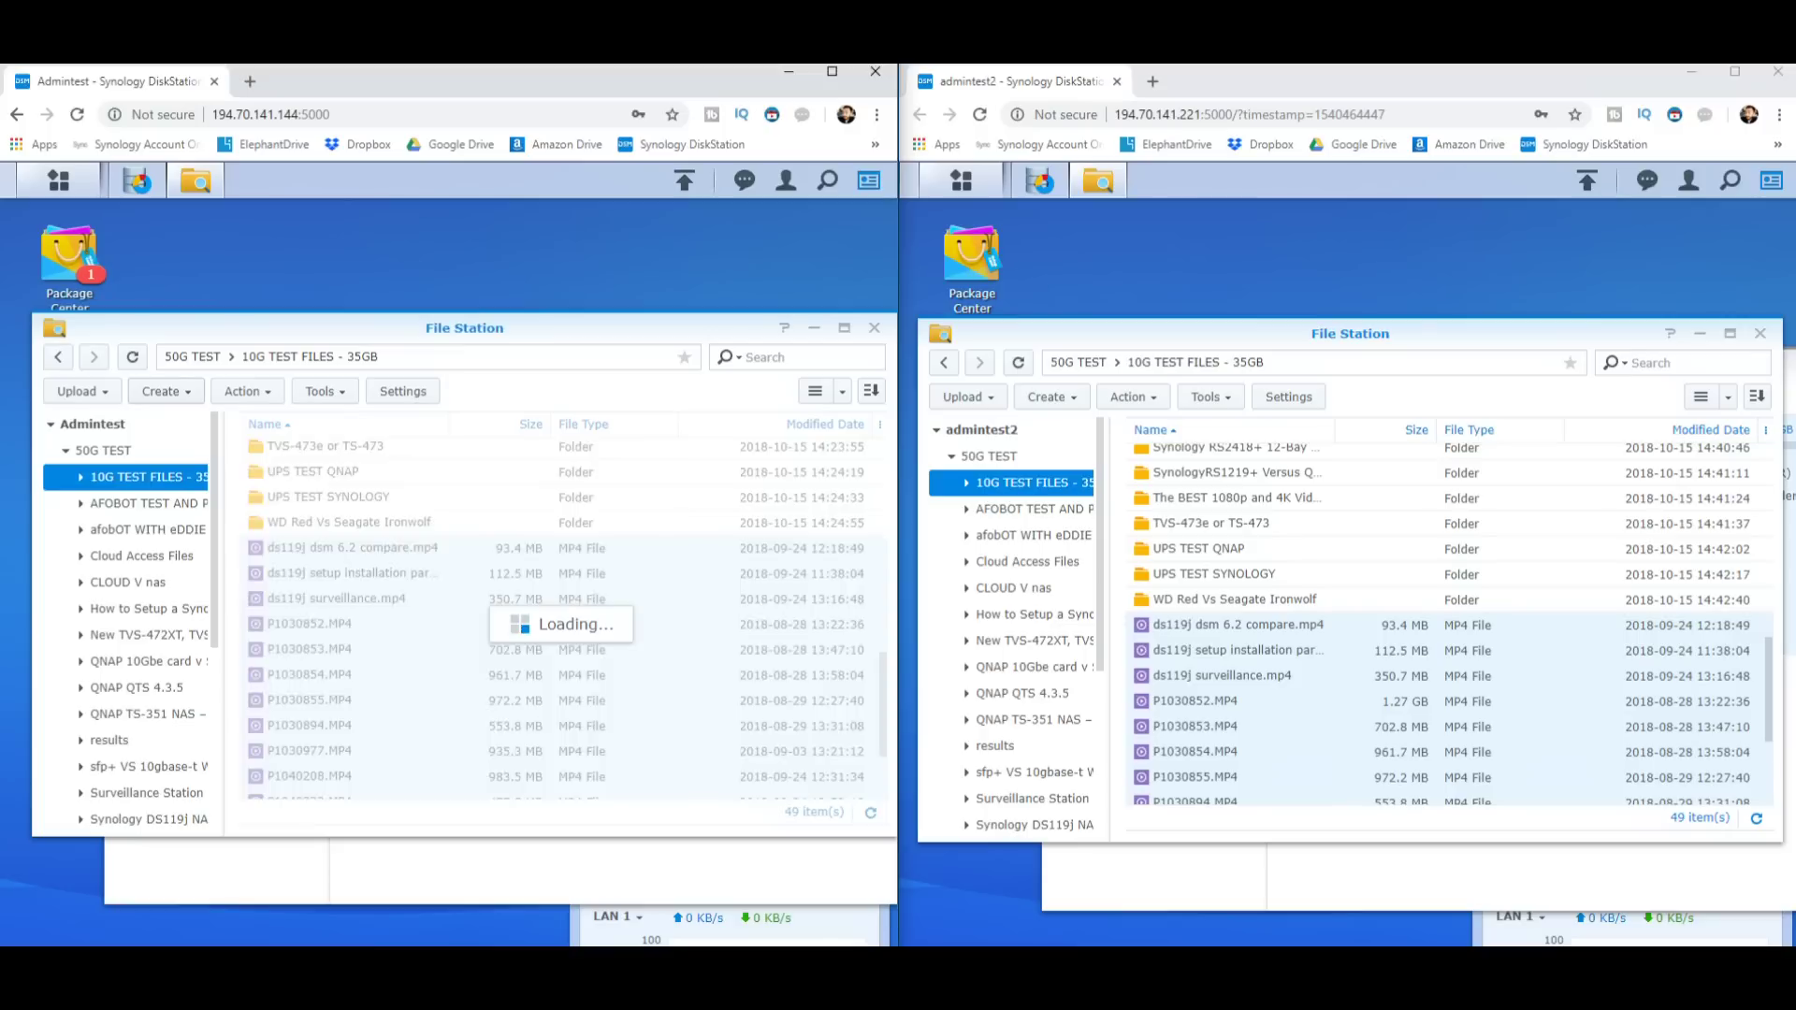
{"action": "double_click", "coordinate": [295, 449]}
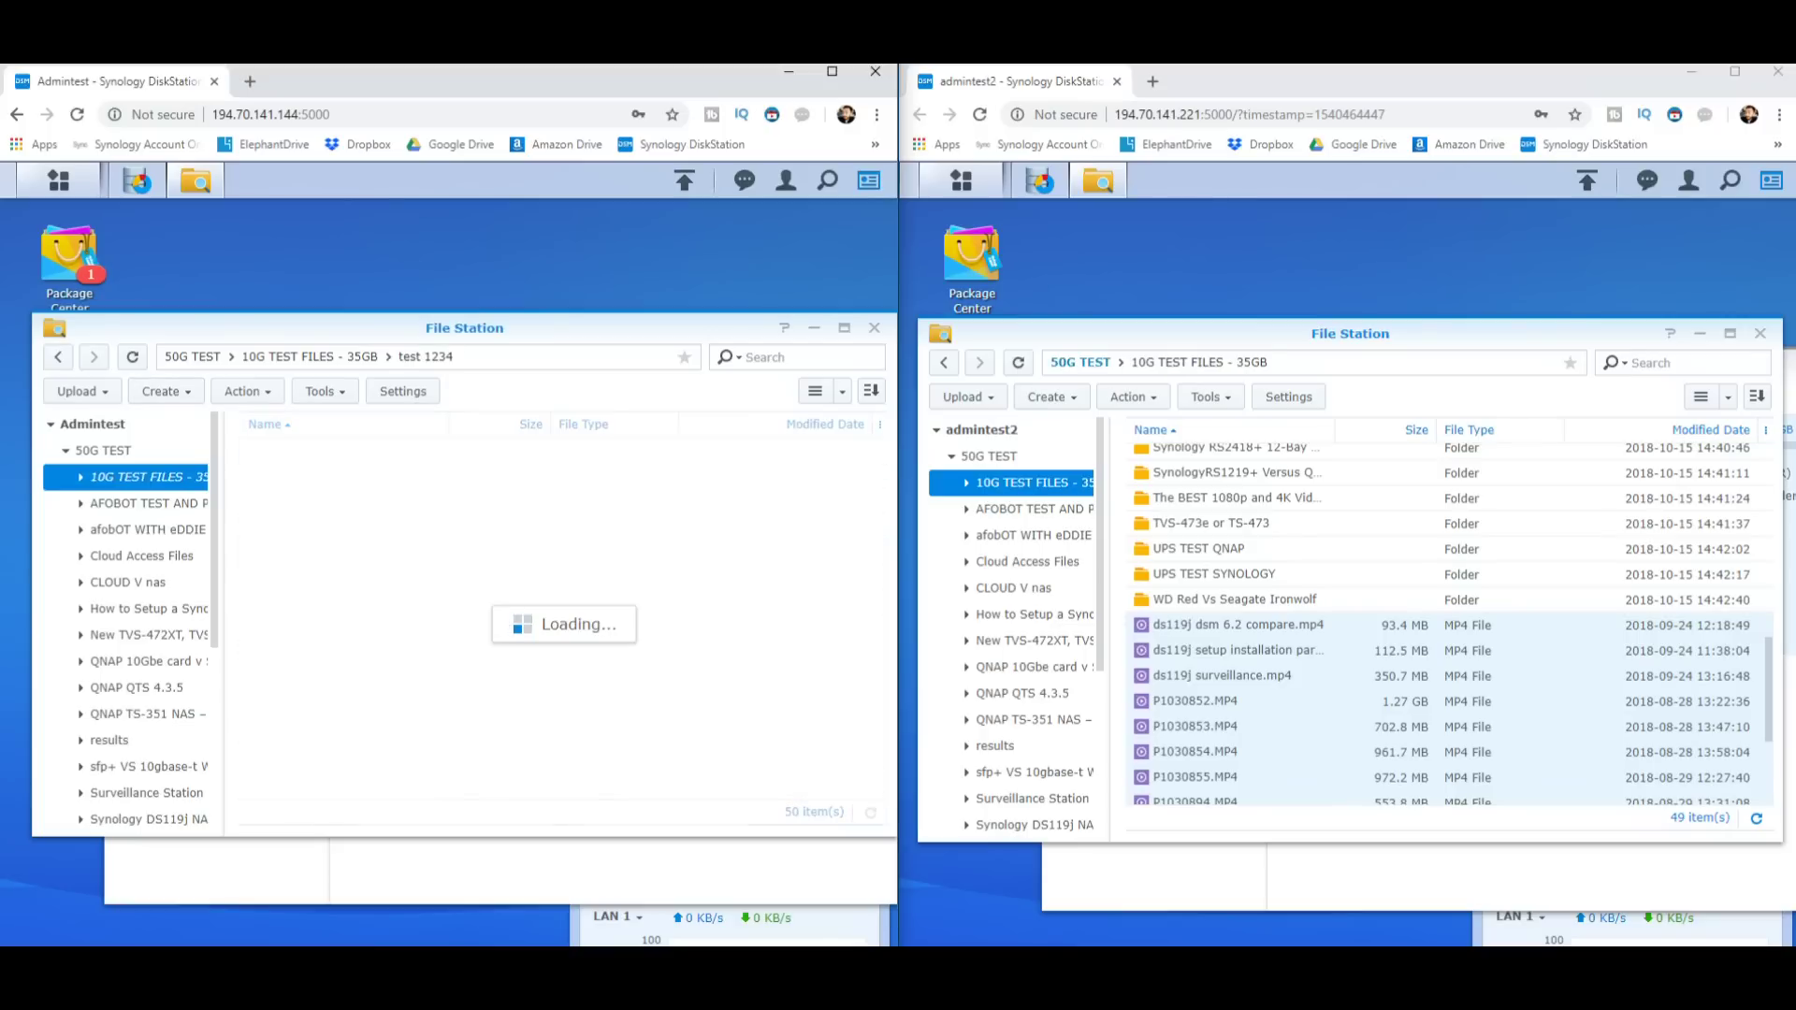
Create and open a test 1234 folder on the second NAS as well.
{"action": "left_click", "coordinate": [1052, 396]}
{"action": "left_click", "coordinate": [1085, 426]}
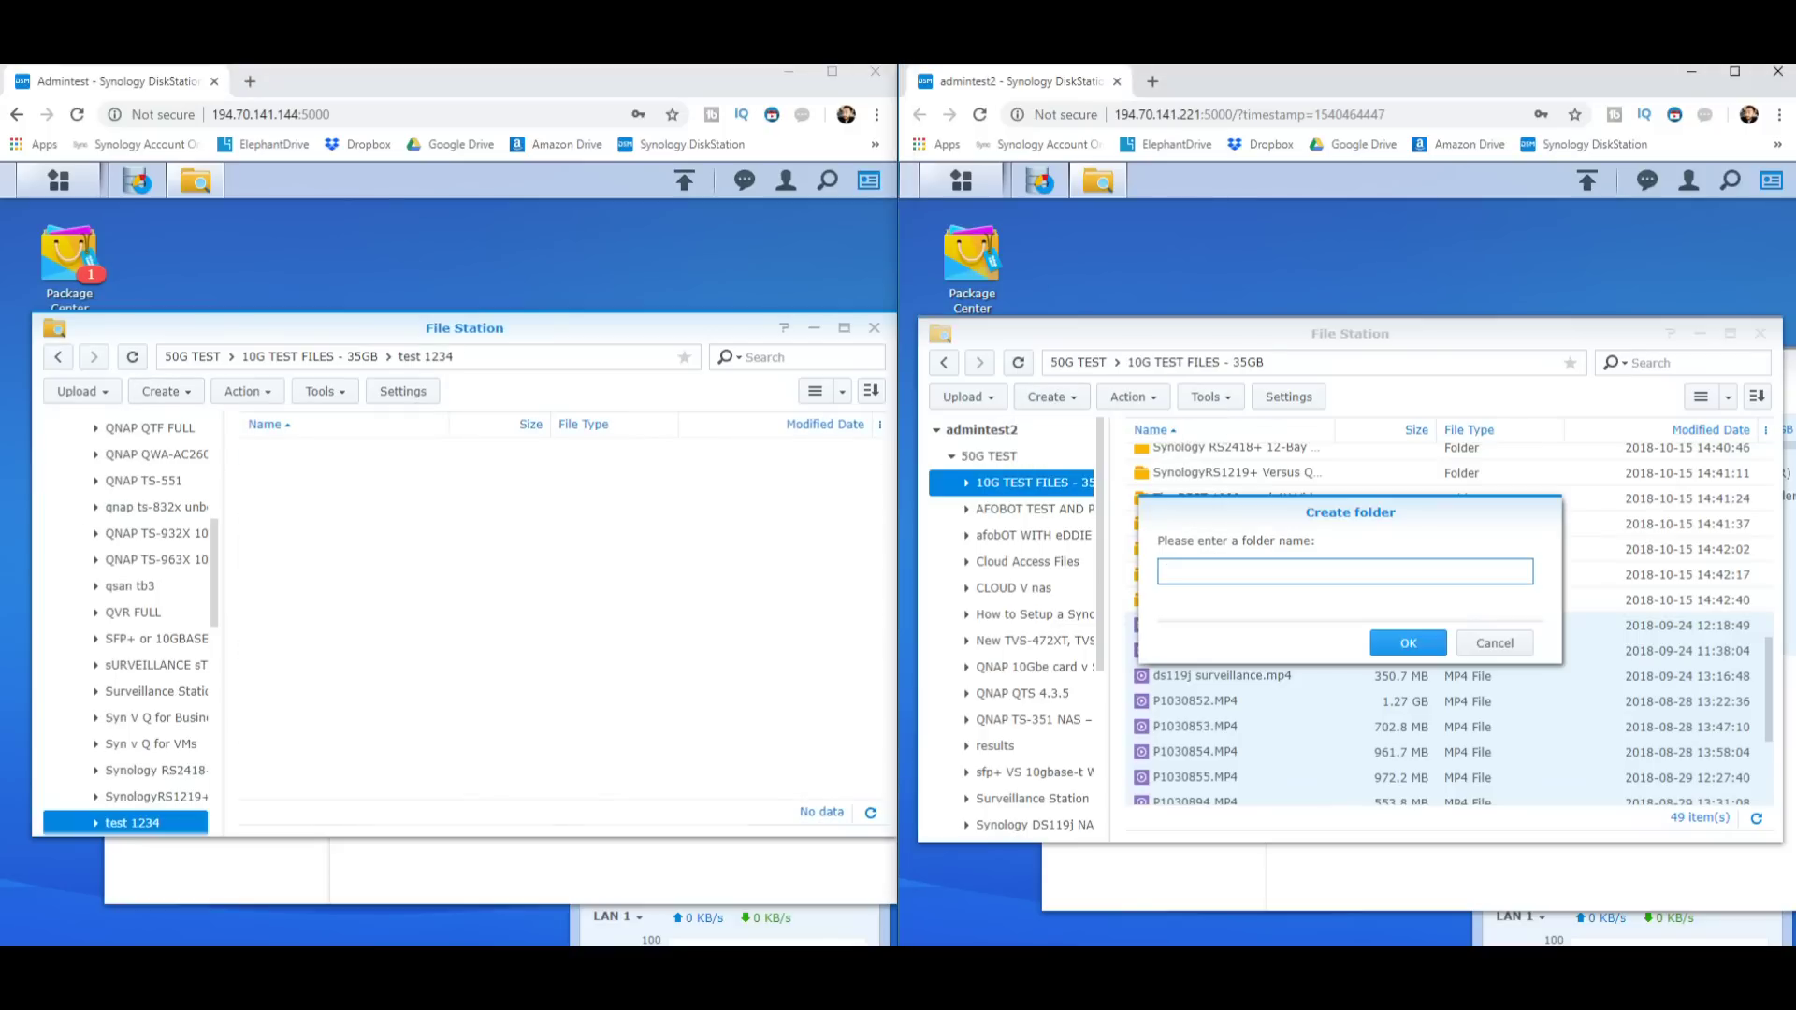
{"action": "type", "text": "test 1234"}
{"action": "left_click", "coordinate": [1407, 643]}
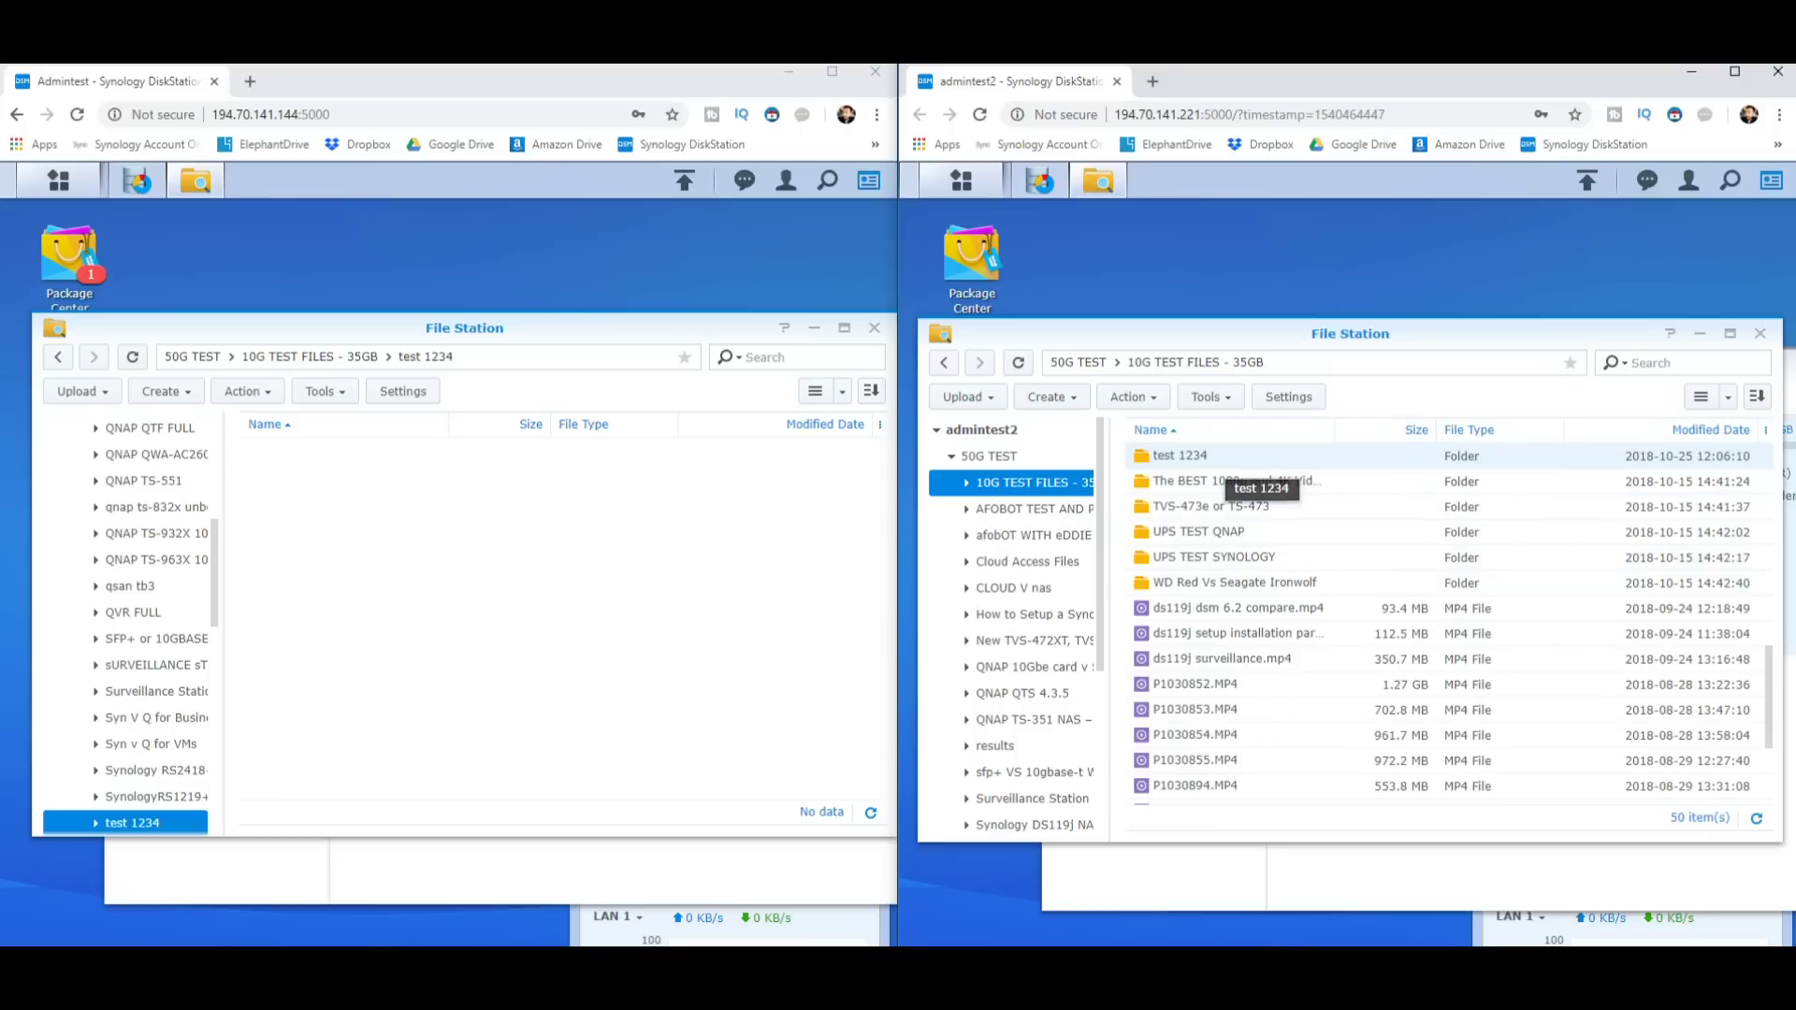
{"action": "double_click", "coordinate": [1211, 458]}
{"action": "right_click", "coordinate": [608, 515]}
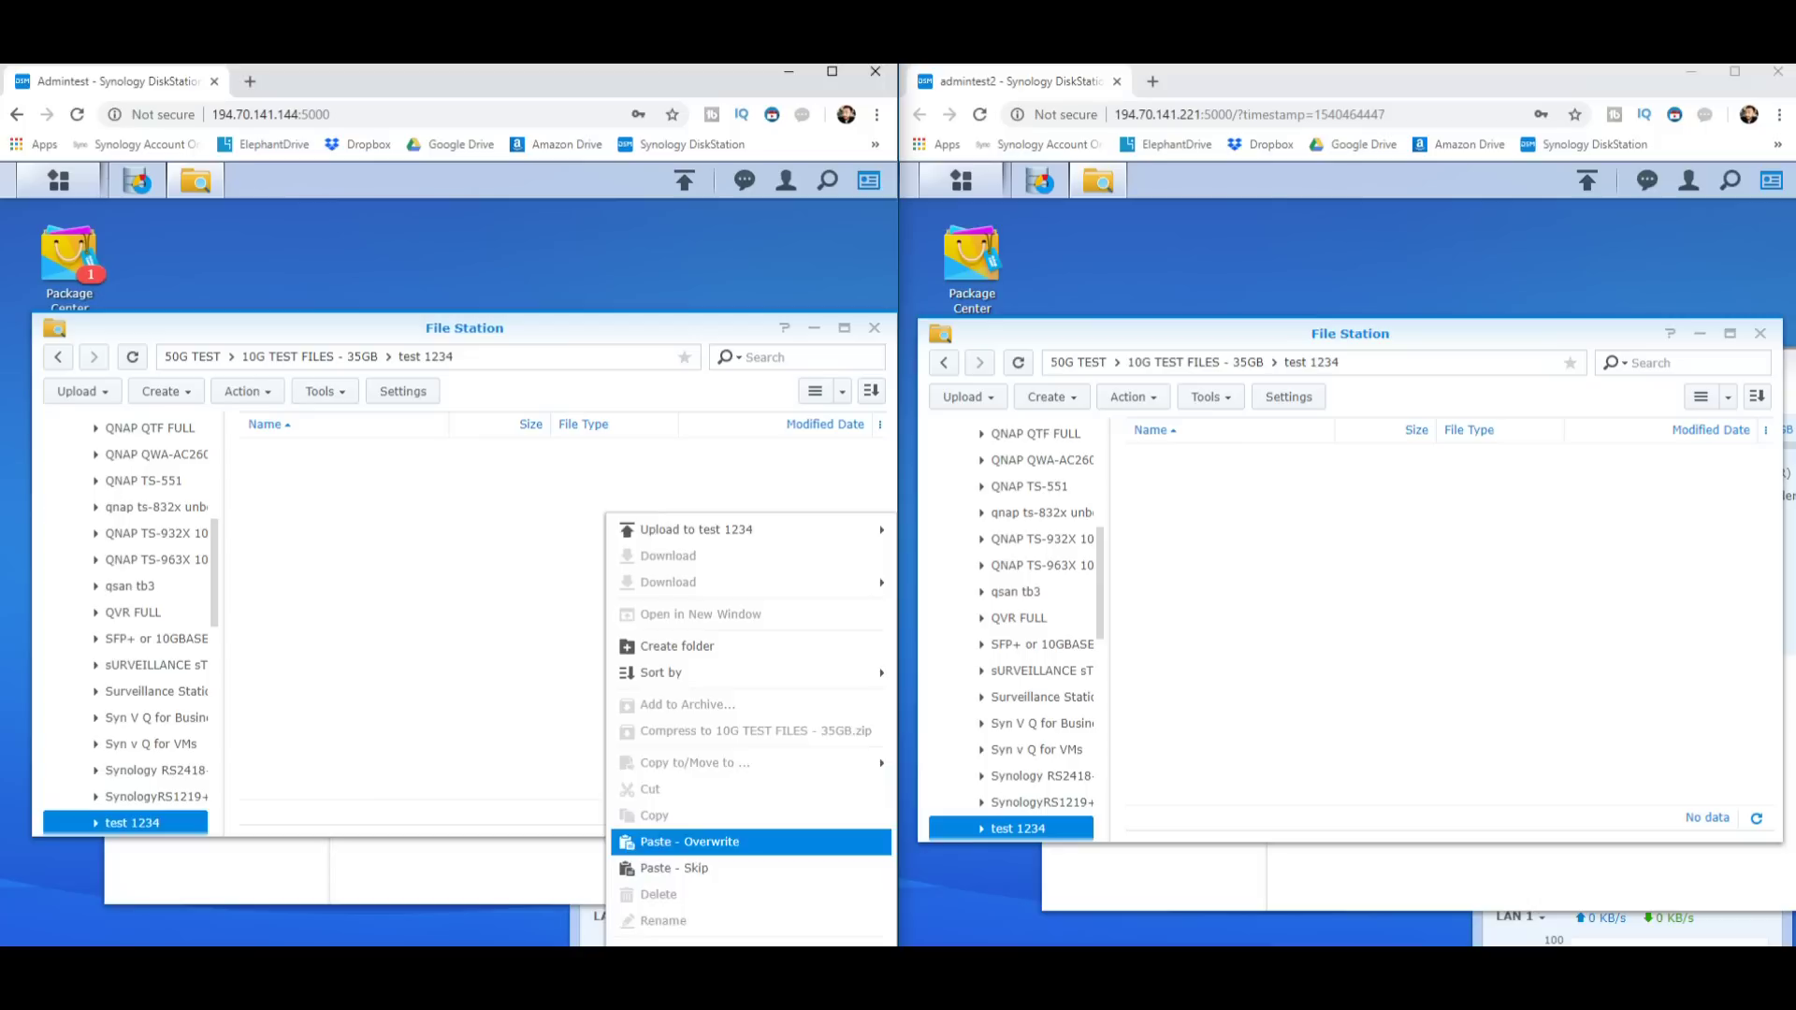
Paste the copied MP4 files with overwrite into test 1234 on both NAS units and watch the stopwatch.
{"action": "left_click", "coordinate": [687, 842]}
{"action": "right_click", "coordinate": [1287, 524]}
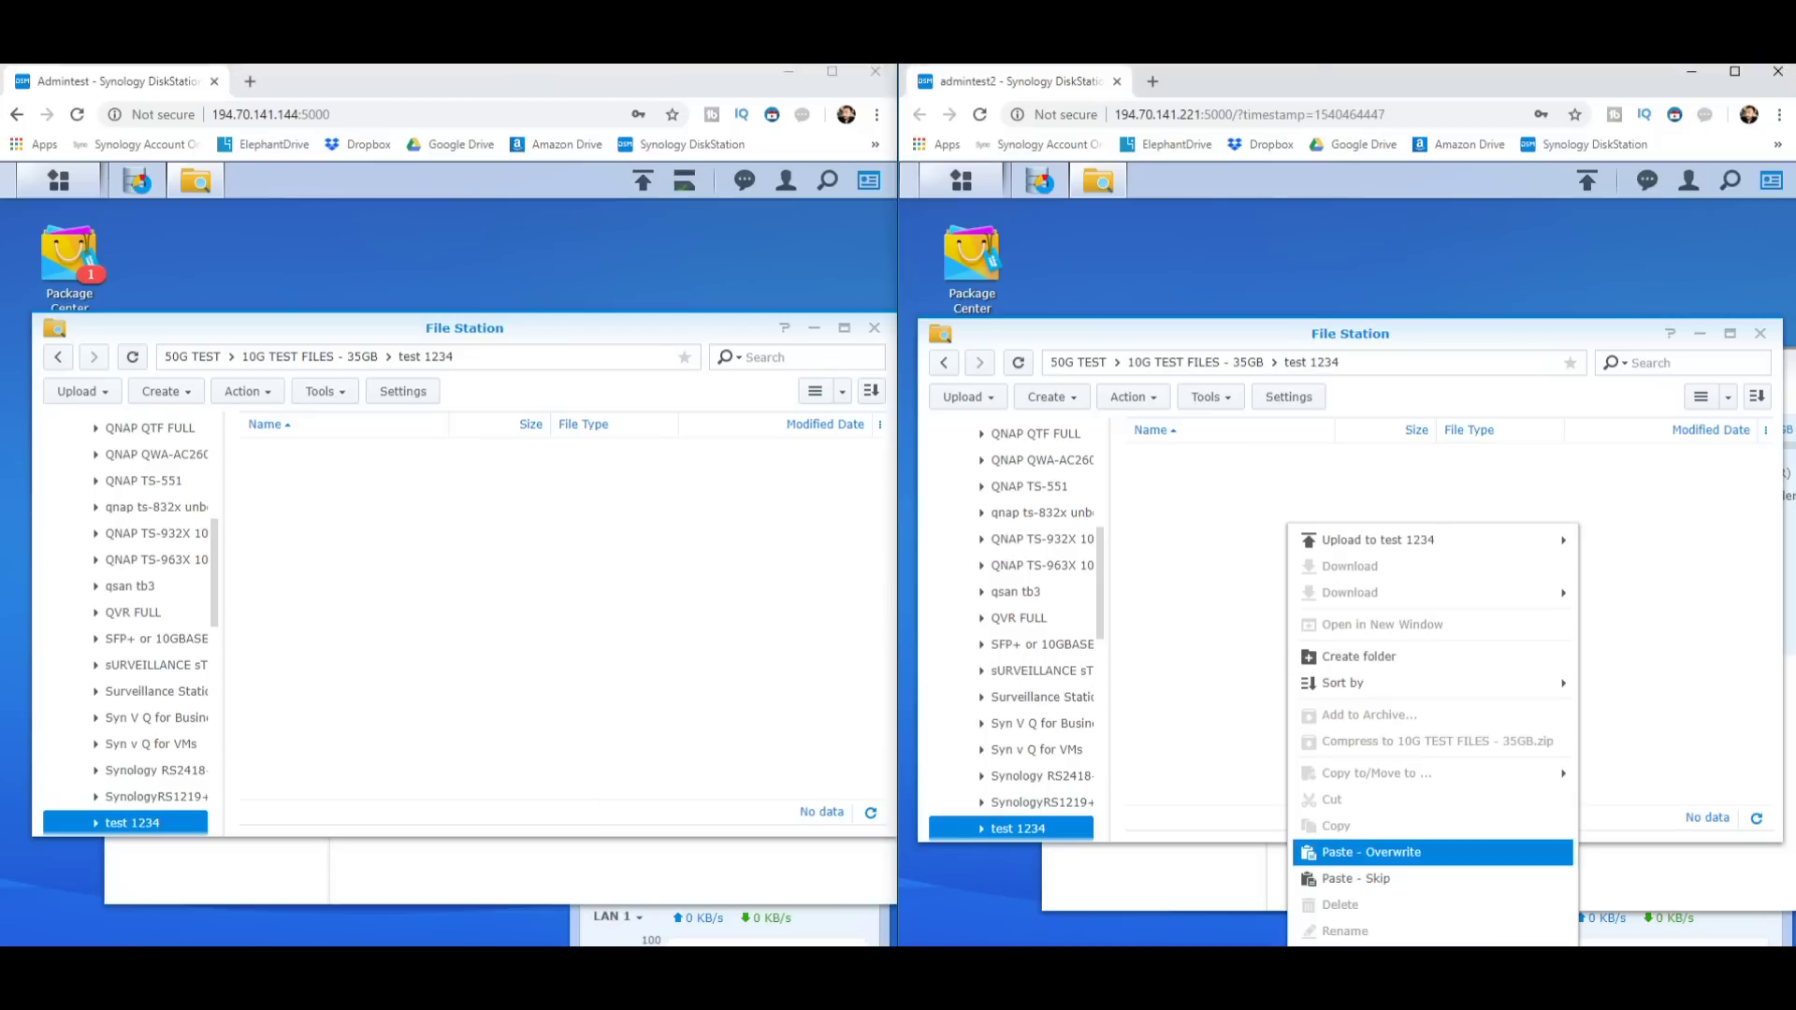
{"action": "left_click", "coordinate": [1328, 847]}
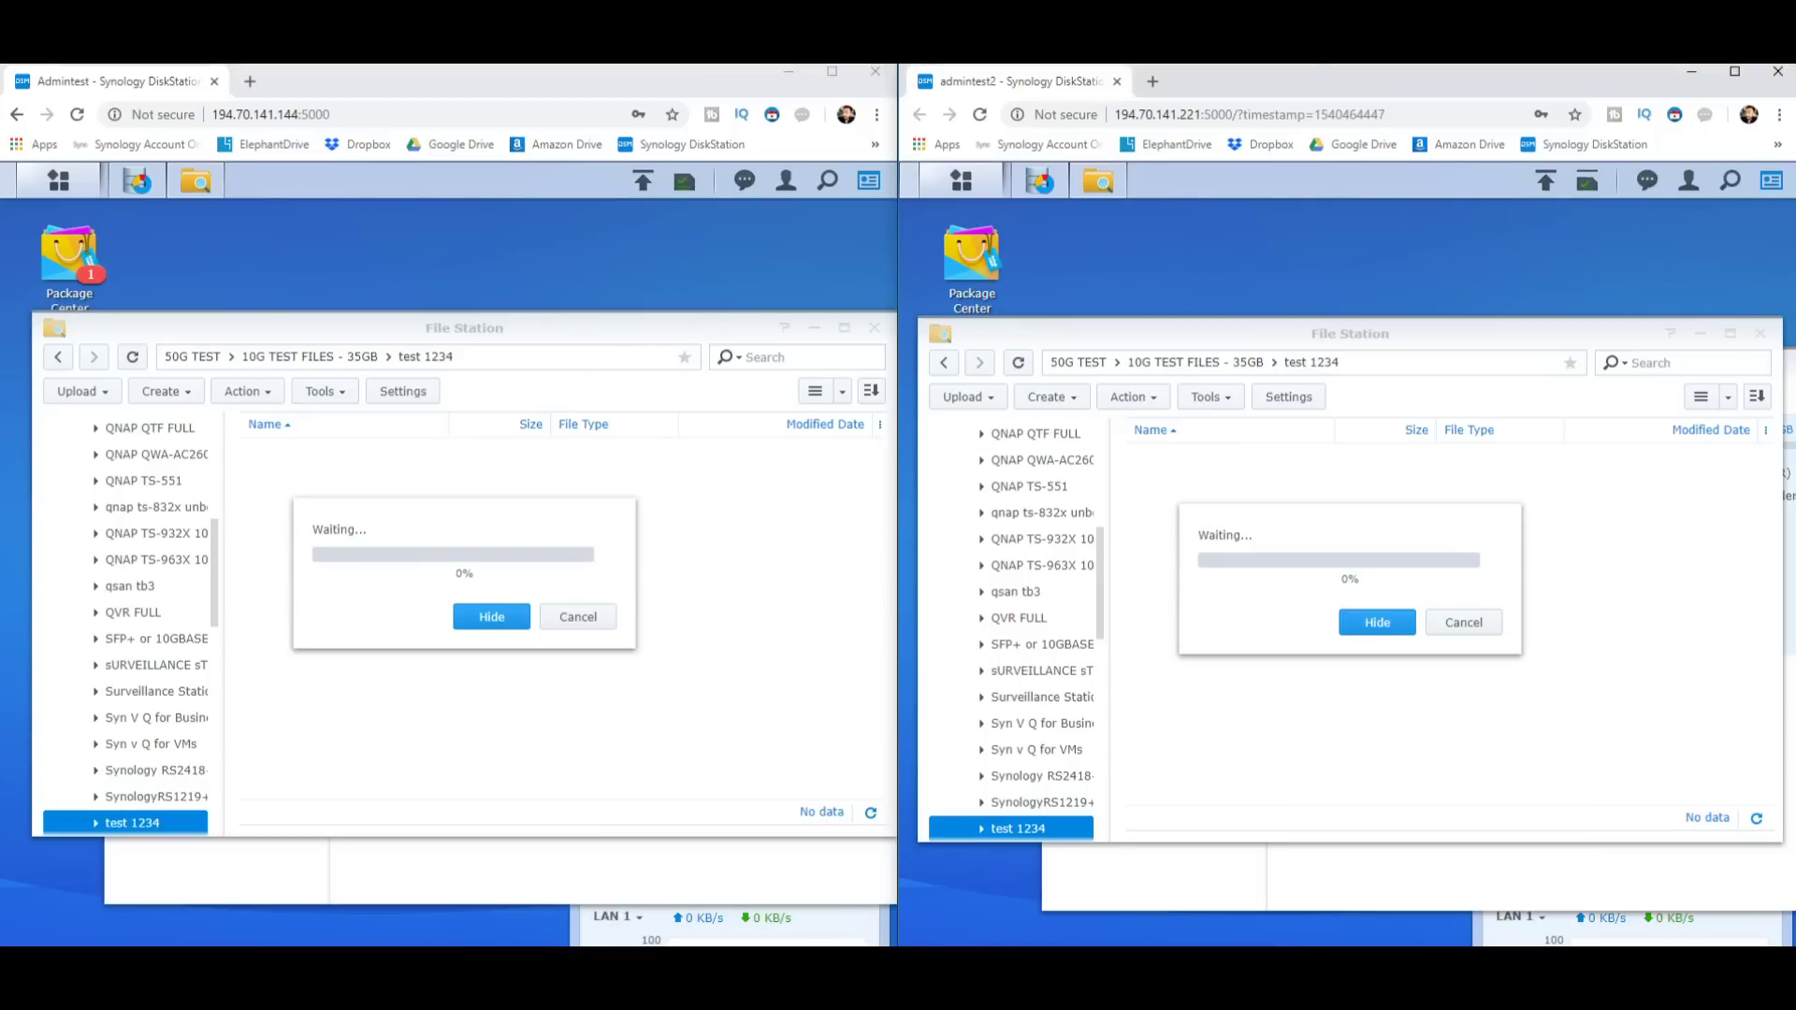
{"action": "left_click_drag", "start_coordinate": [1057, 940], "coordinate": [917, 639]}
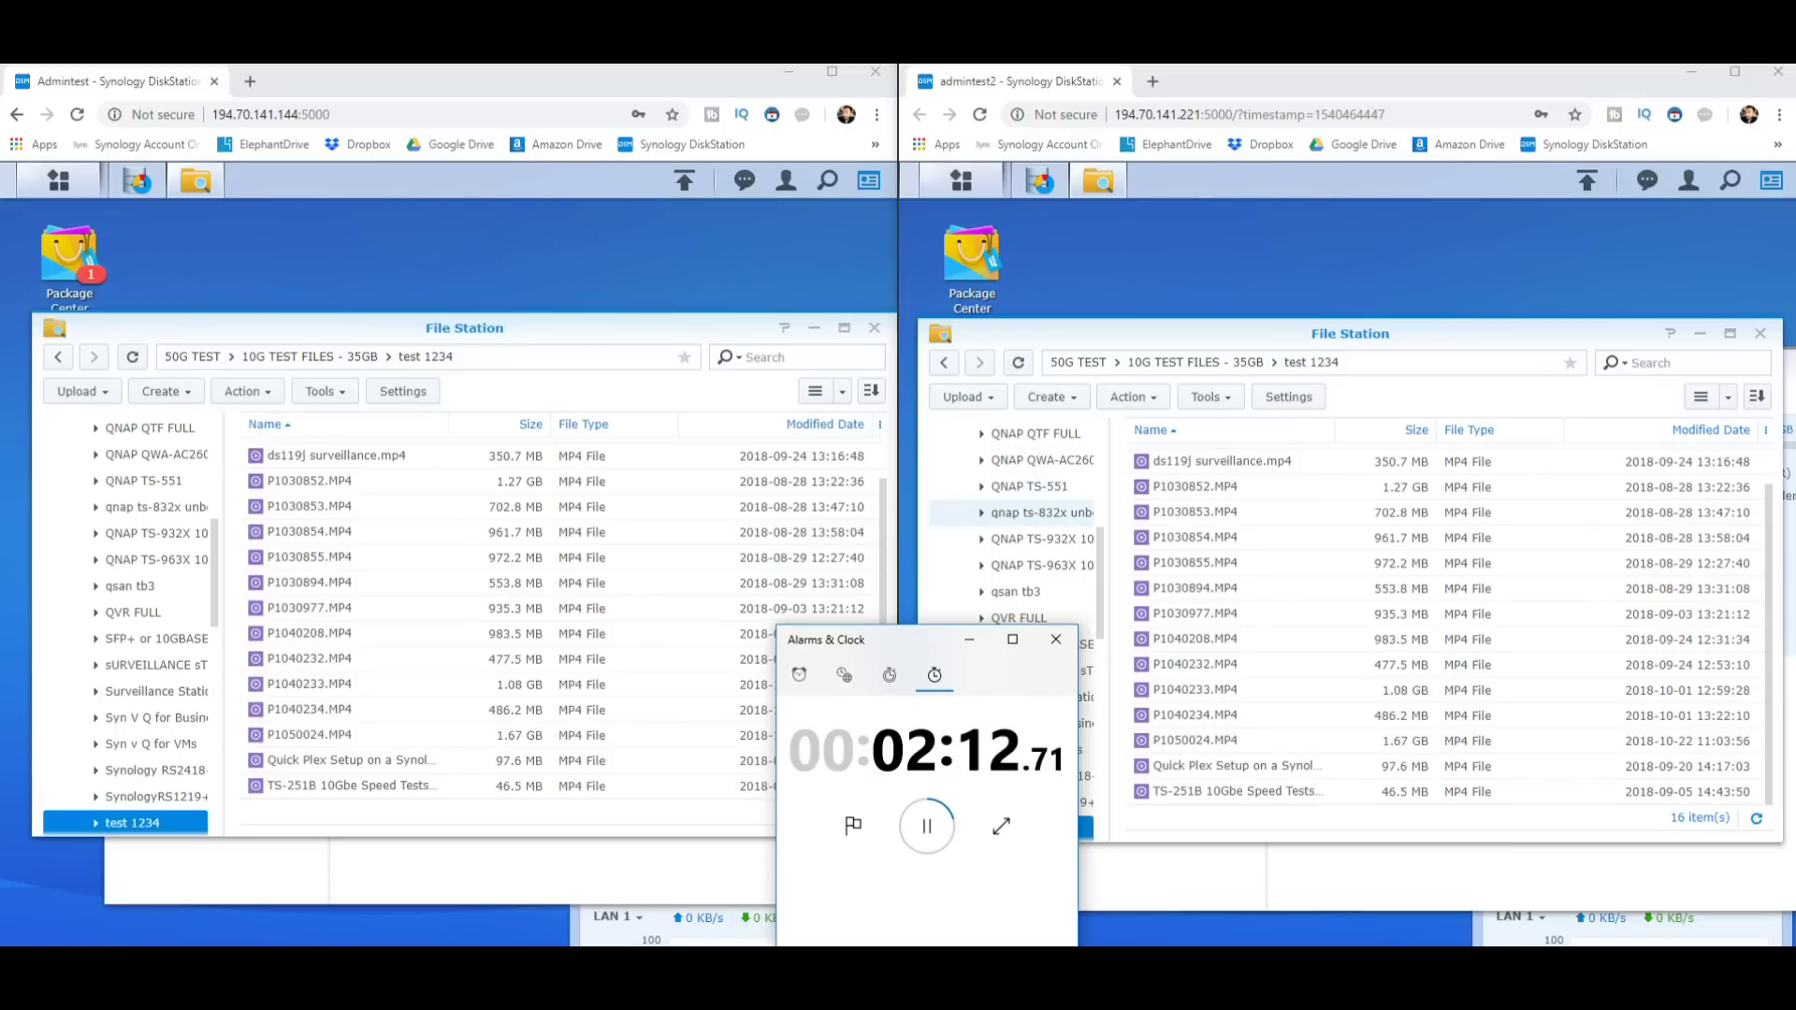
Stop the stopwatch when both copies finish, reset it and minimize it.
{"action": "left_click", "coordinate": [926, 825]}
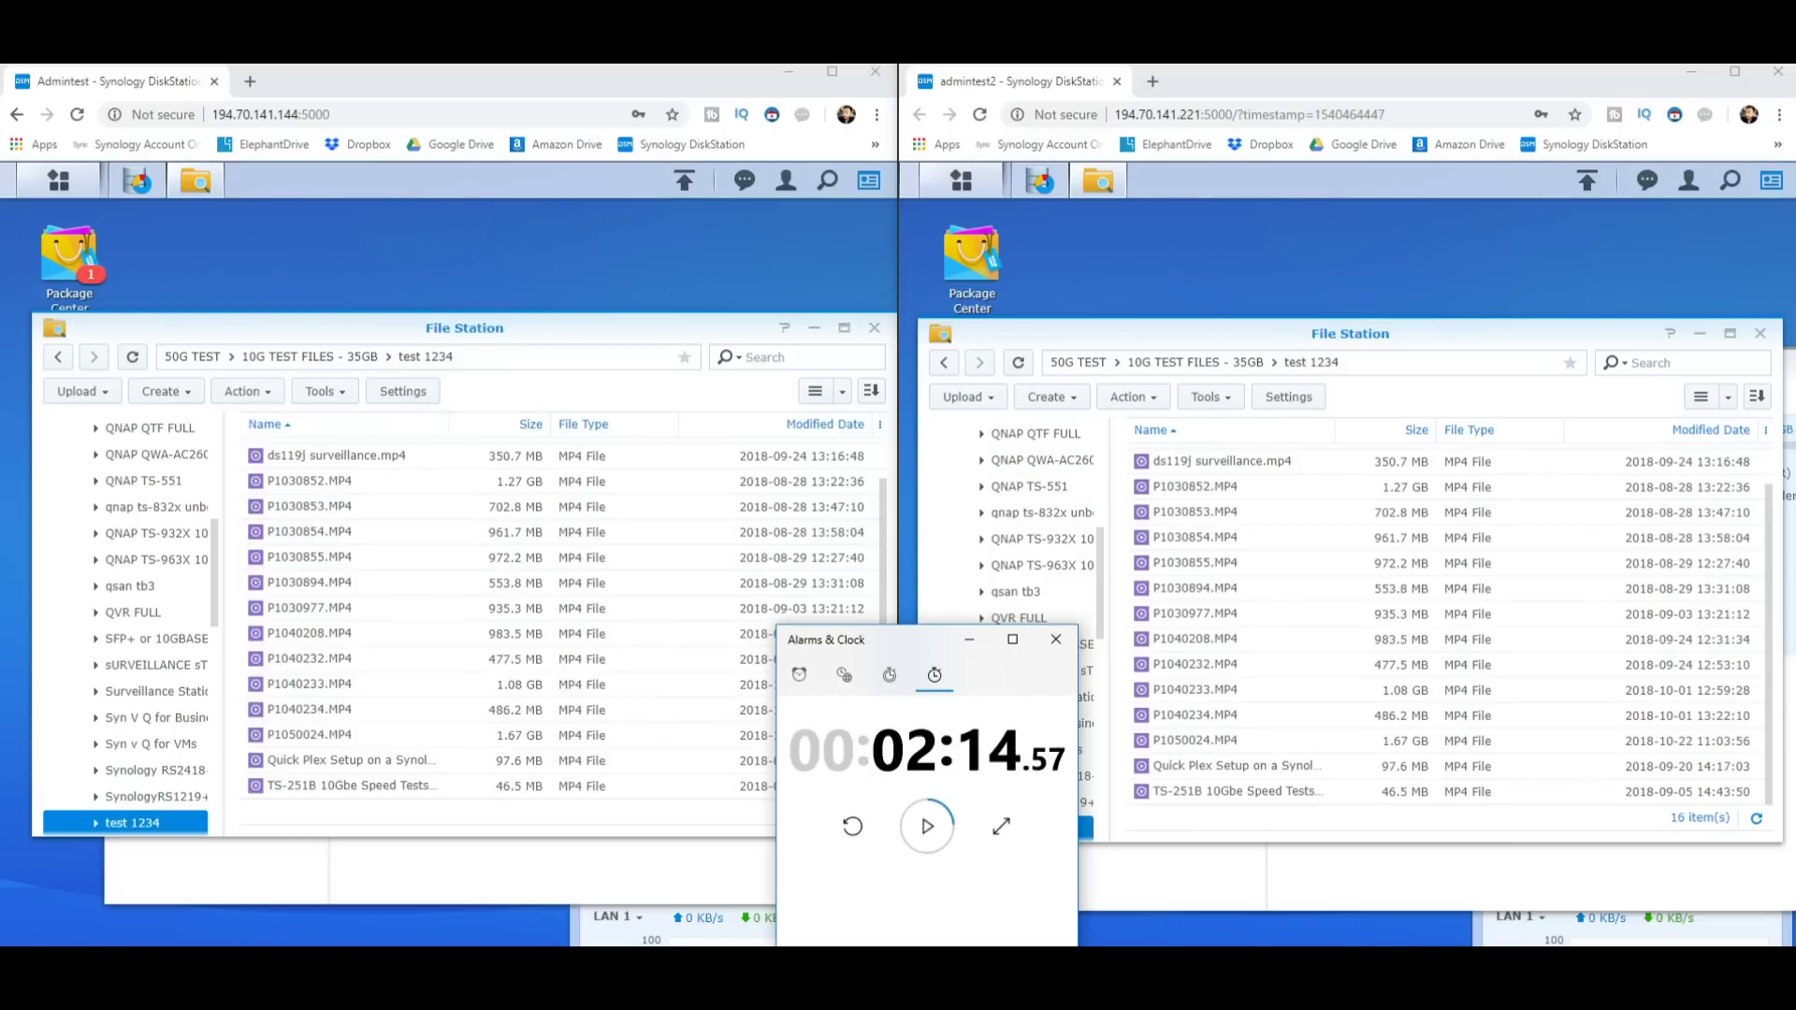
{"action": "left_click", "coordinate": [852, 825]}
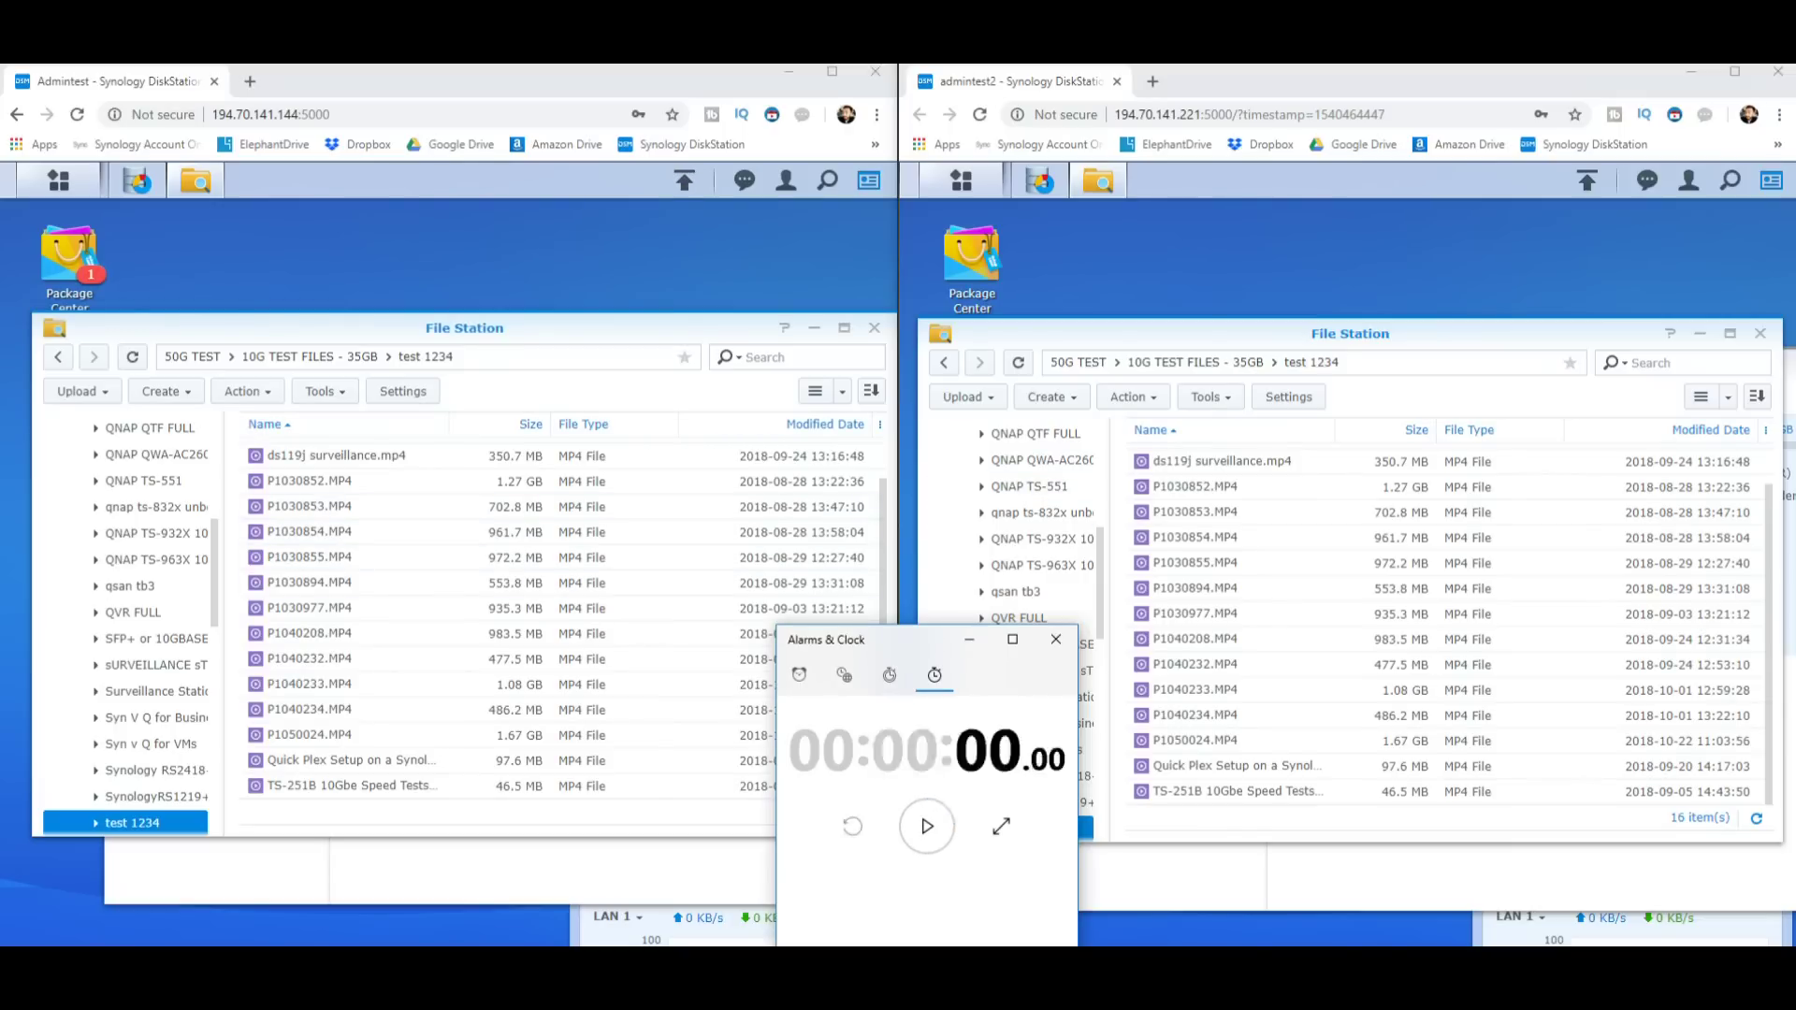
{"action": "left_click", "coordinate": [969, 639]}
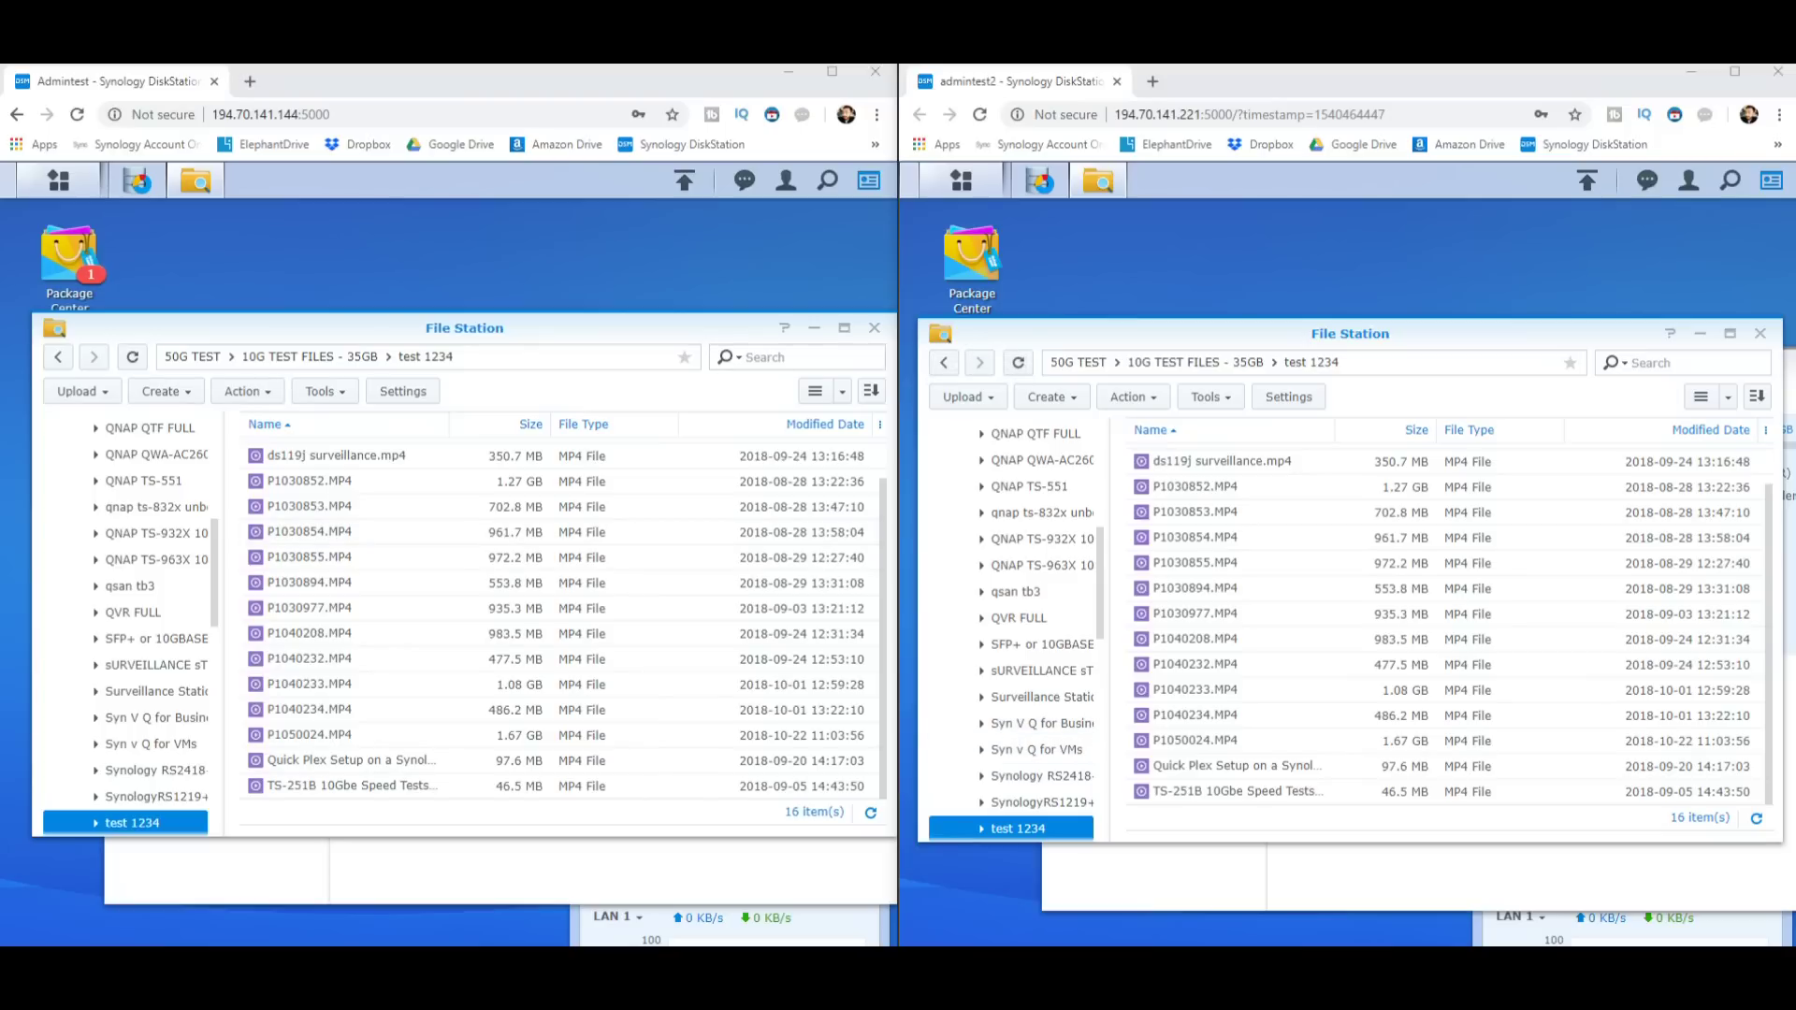
Return both File Stations to 50G TEST and shrink the first NAS's window.
{"action": "left_click", "coordinate": [286, 357]}
{"action": "left_click", "coordinate": [194, 357]}
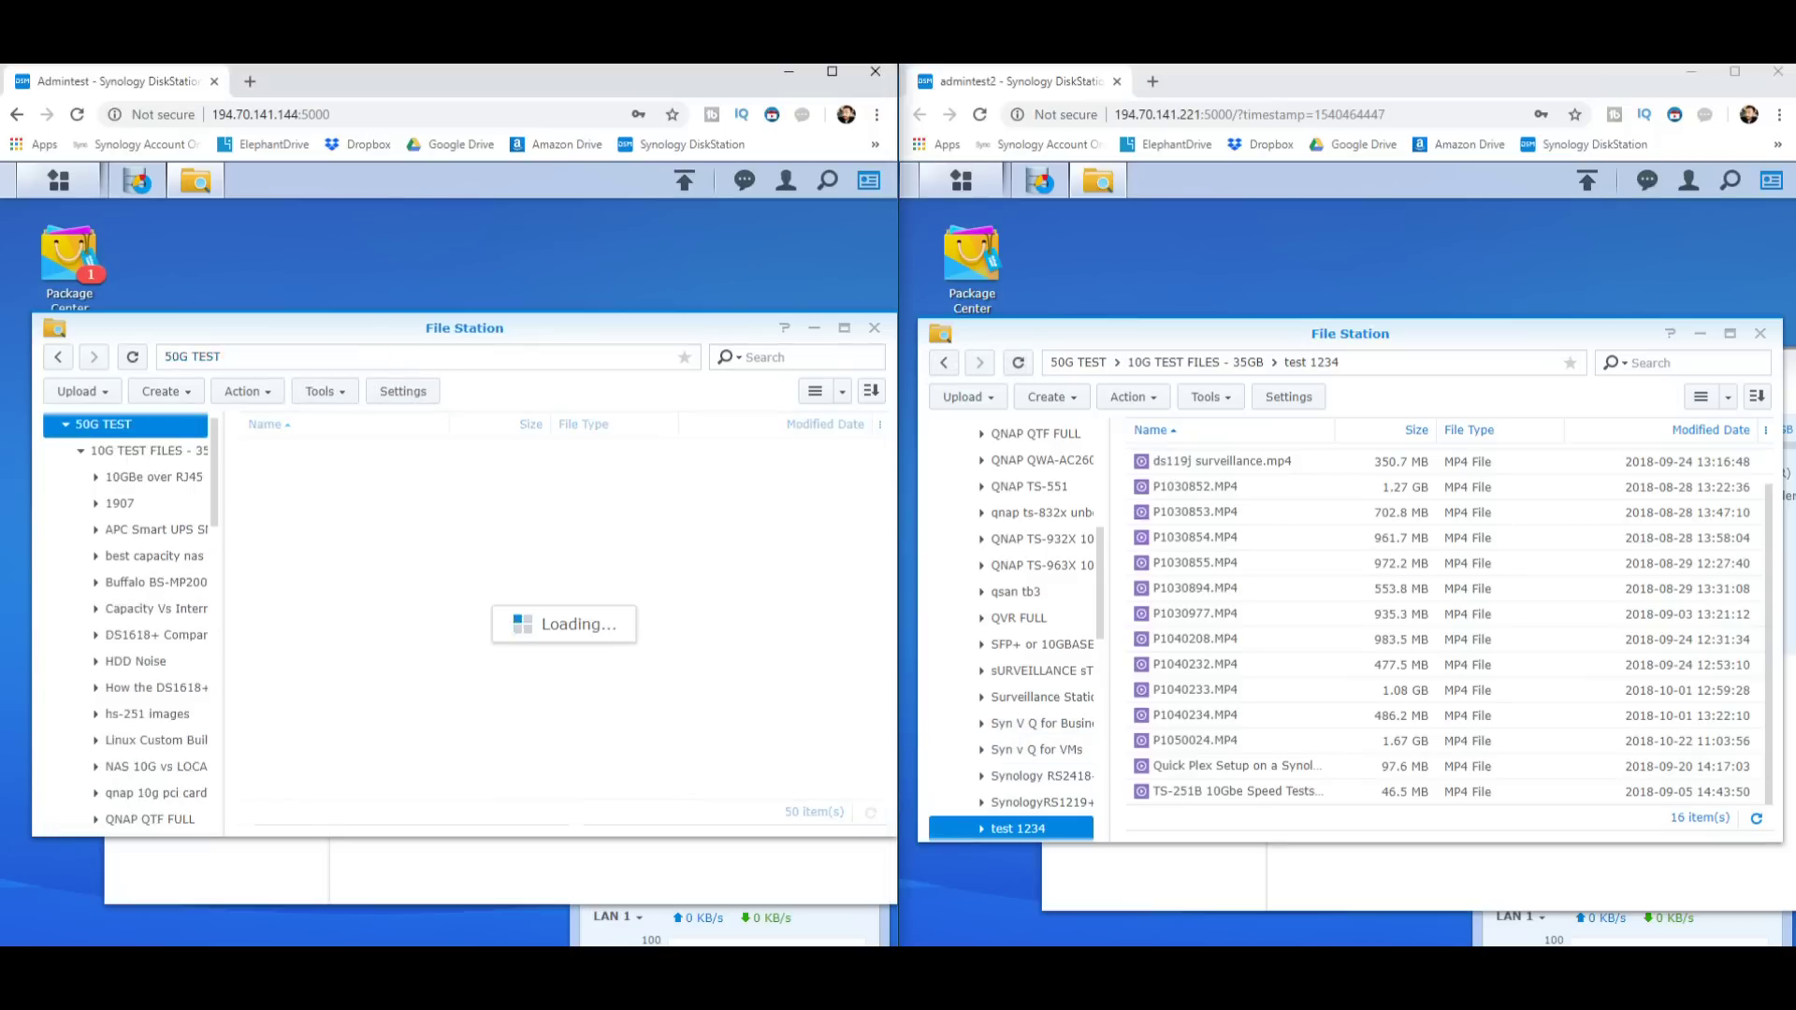
{"action": "left_click", "coordinate": [1080, 361]}
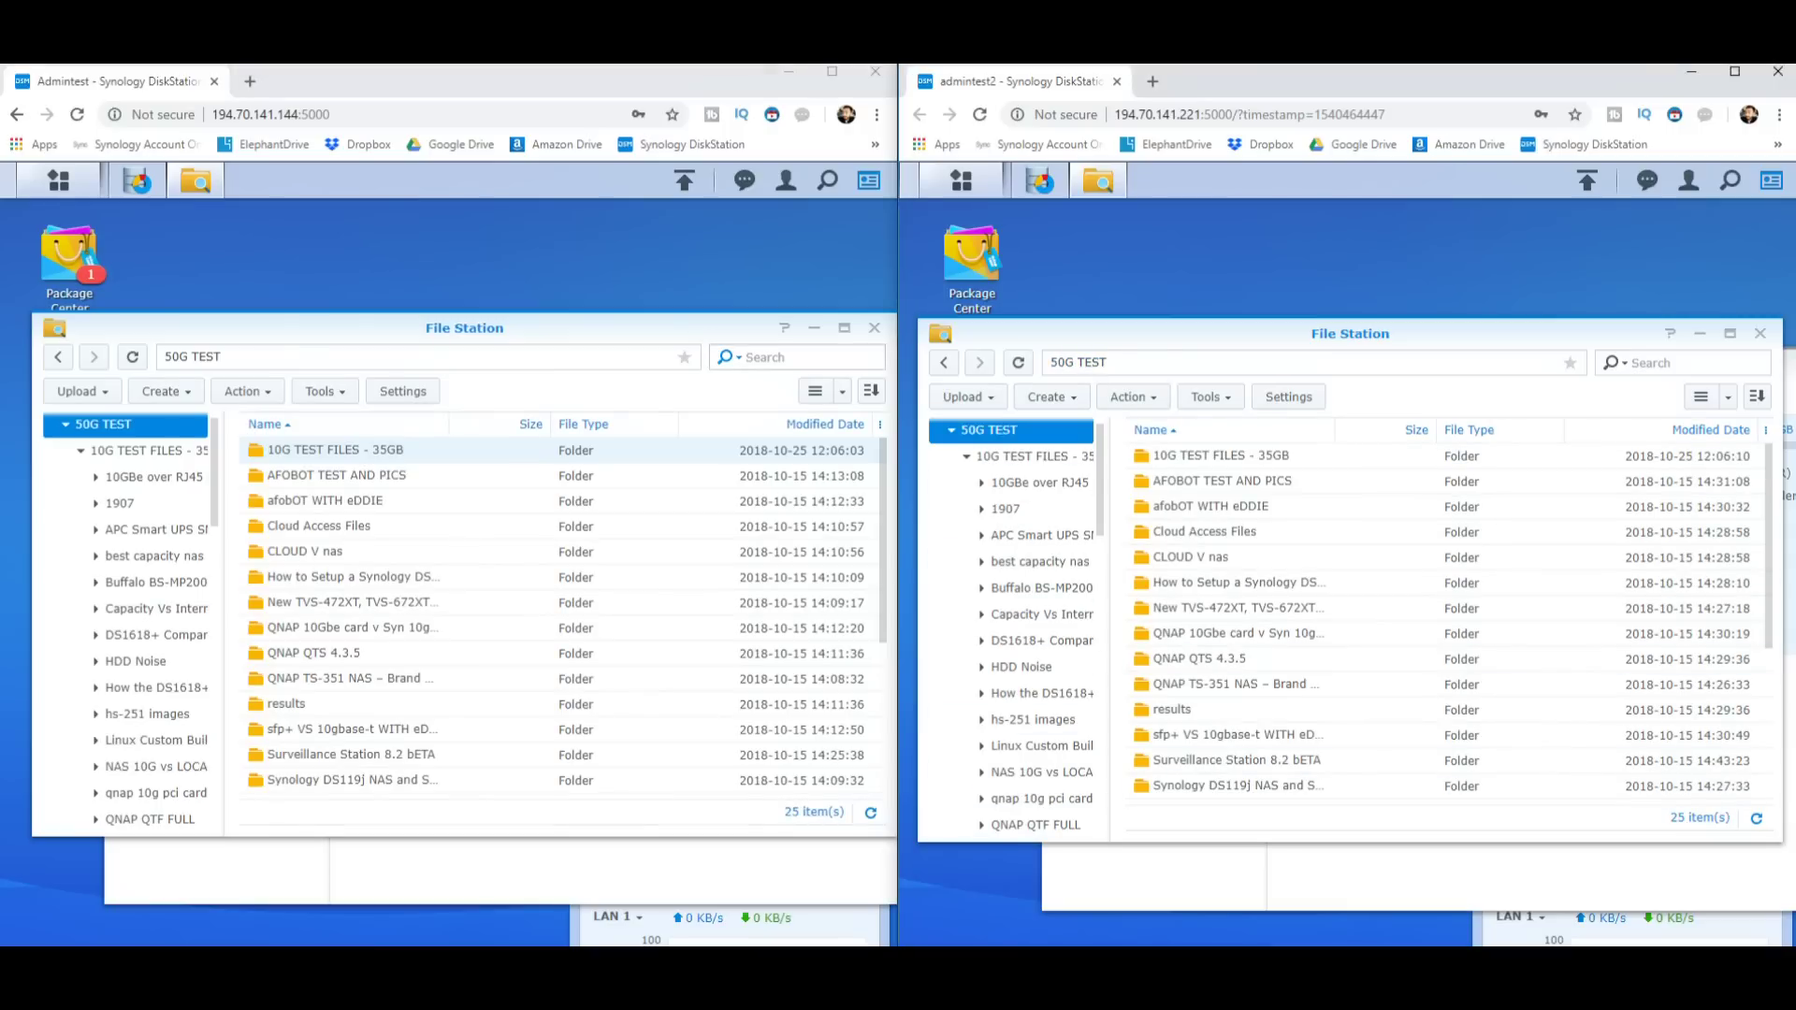
{"action": "left_click_drag", "start_coordinate": [675, 328], "coordinate": [662, 266]}
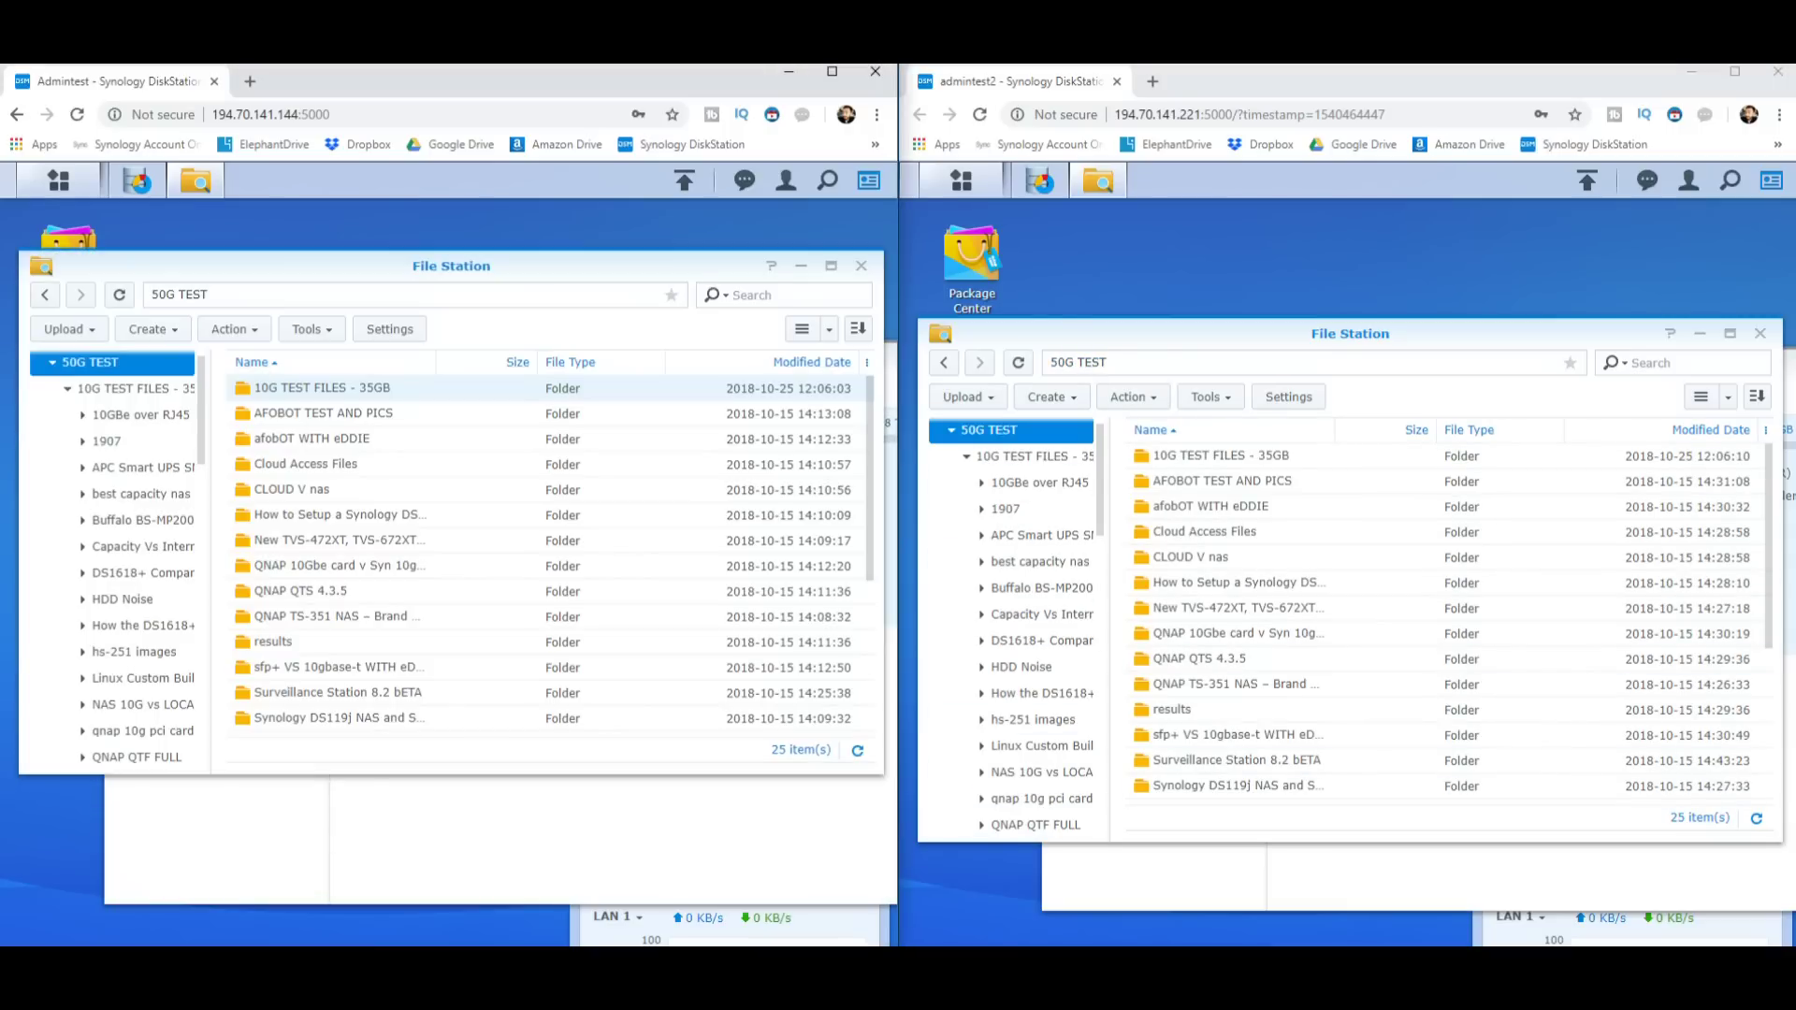
{"action": "left_click_drag", "start_coordinate": [883, 304], "coordinate": [642, 328]}
{"action": "left_click_drag", "start_coordinate": [468, 343], "coordinate": [476, 263]}
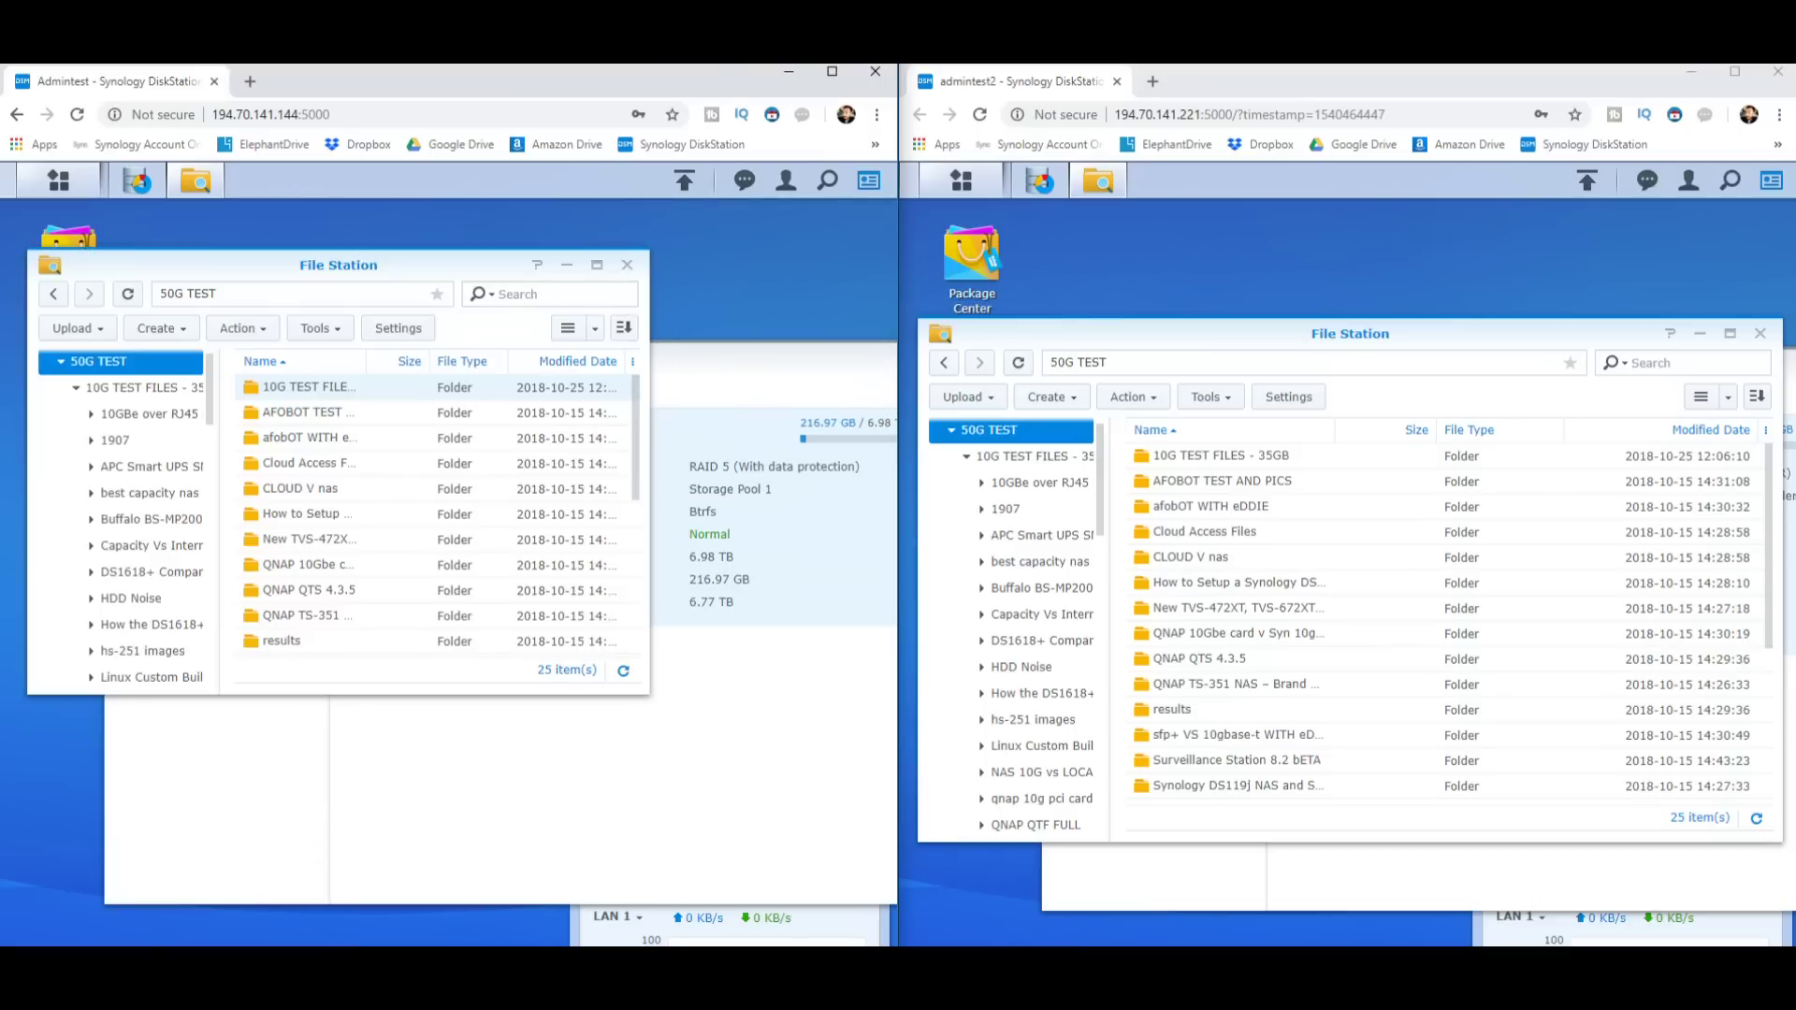
{"action": "left_click", "coordinate": [721, 364]}
Close the first NAS's volume details and launch Resource Monitor there.
{"action": "left_click_drag", "start_coordinate": [720, 360], "coordinate": [487, 389]}
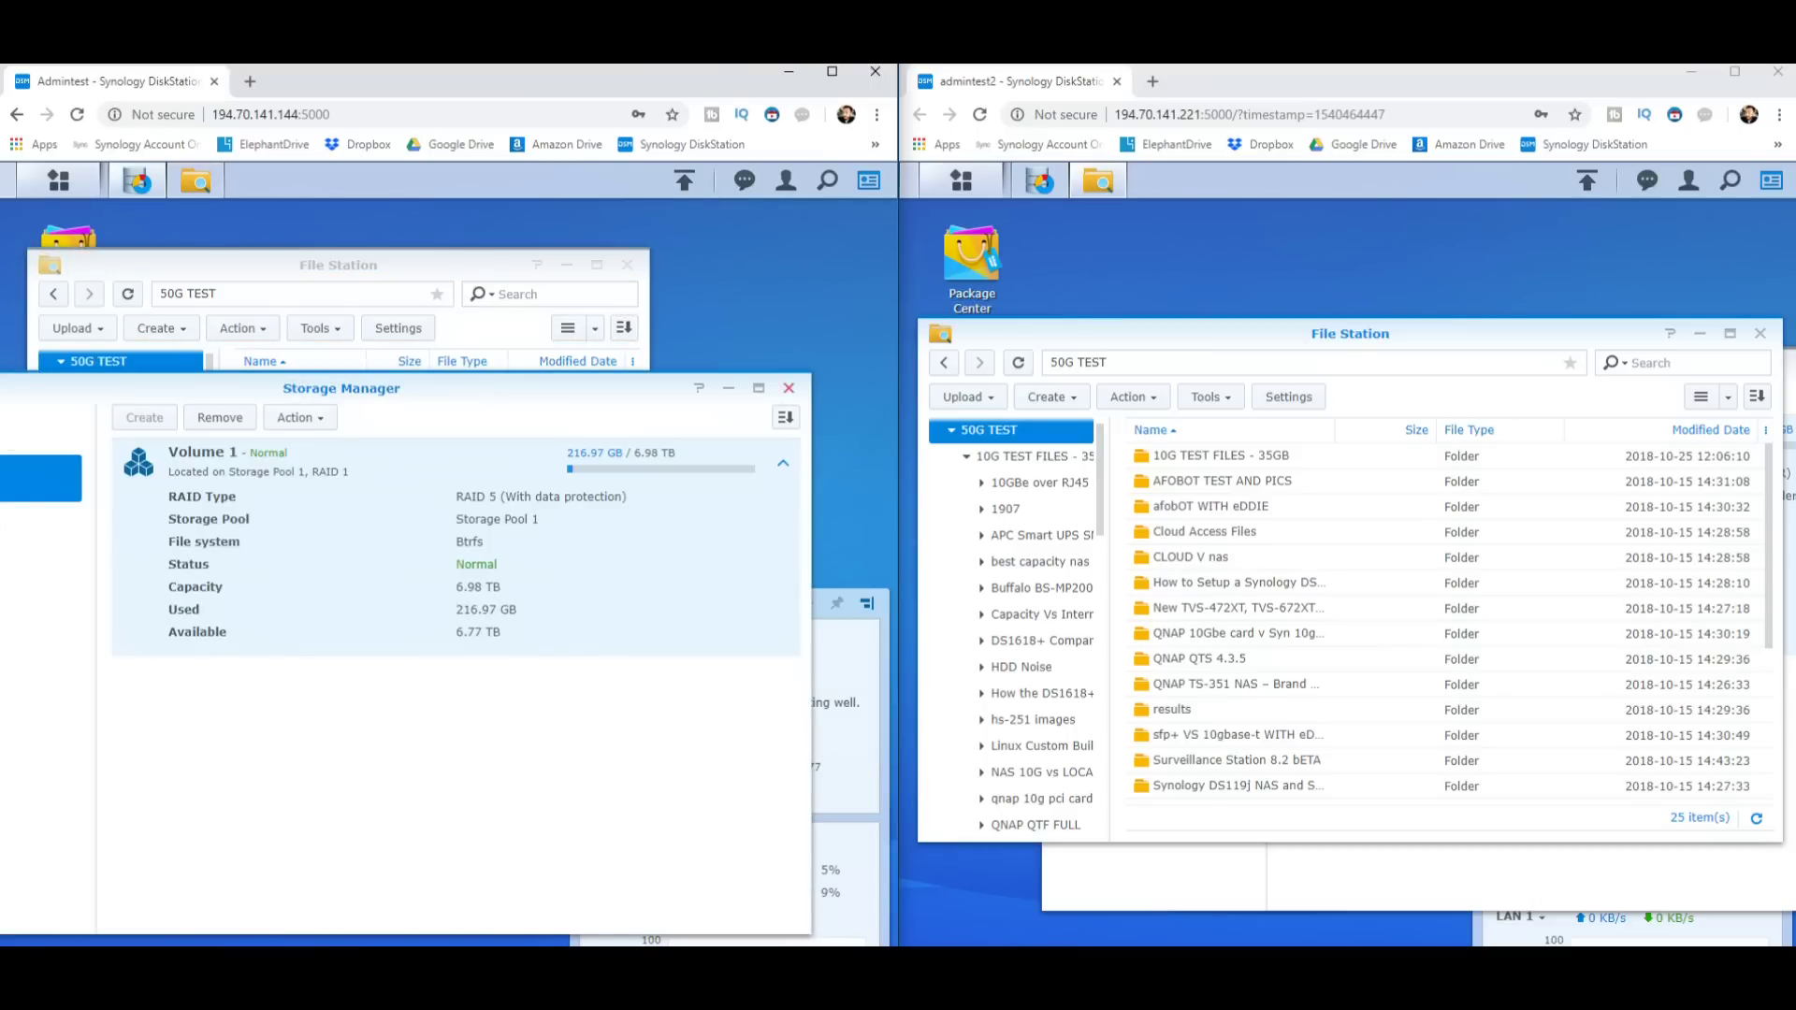
{"action": "left_click", "coordinate": [789, 387]}
{"action": "left_click", "coordinate": [58, 181]}
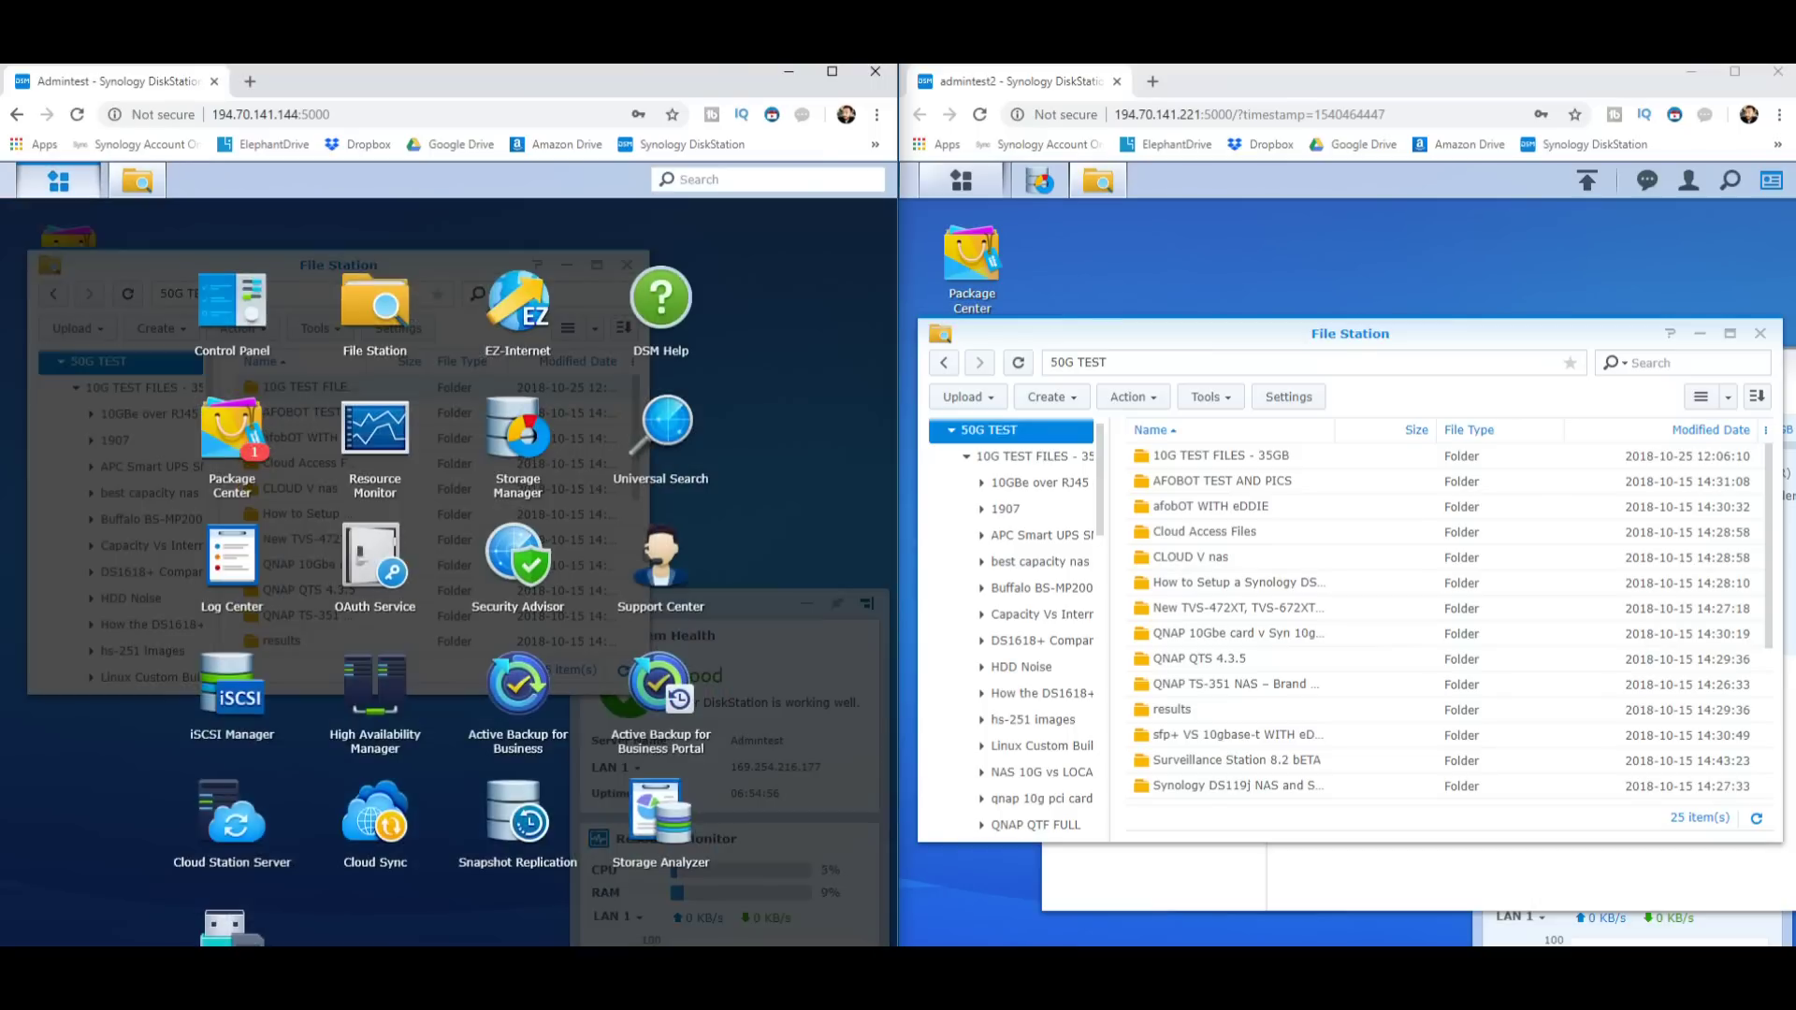
{"action": "left_click", "coordinate": [374, 430]}
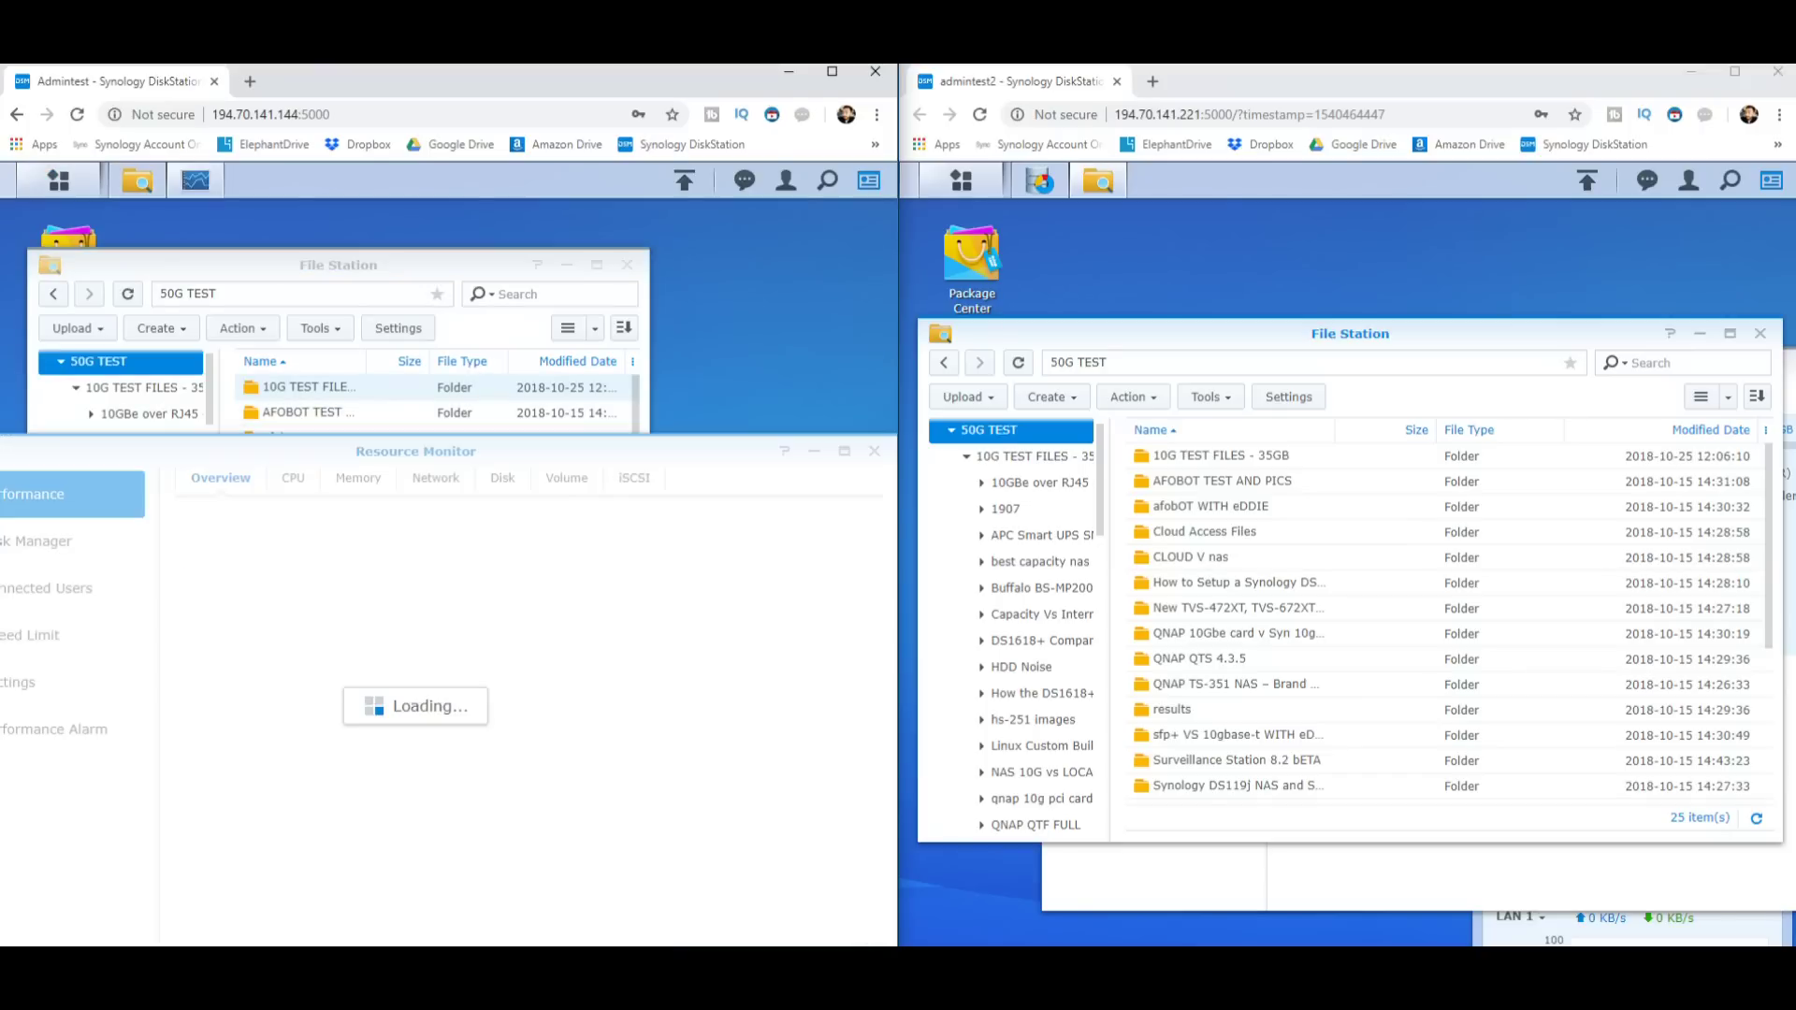
Launch Resource Monitor on the second NAS and arrange both monitors side by side.
{"action": "left_click_drag", "start_coordinate": [1782, 320], "coordinate": [1504, 435]}
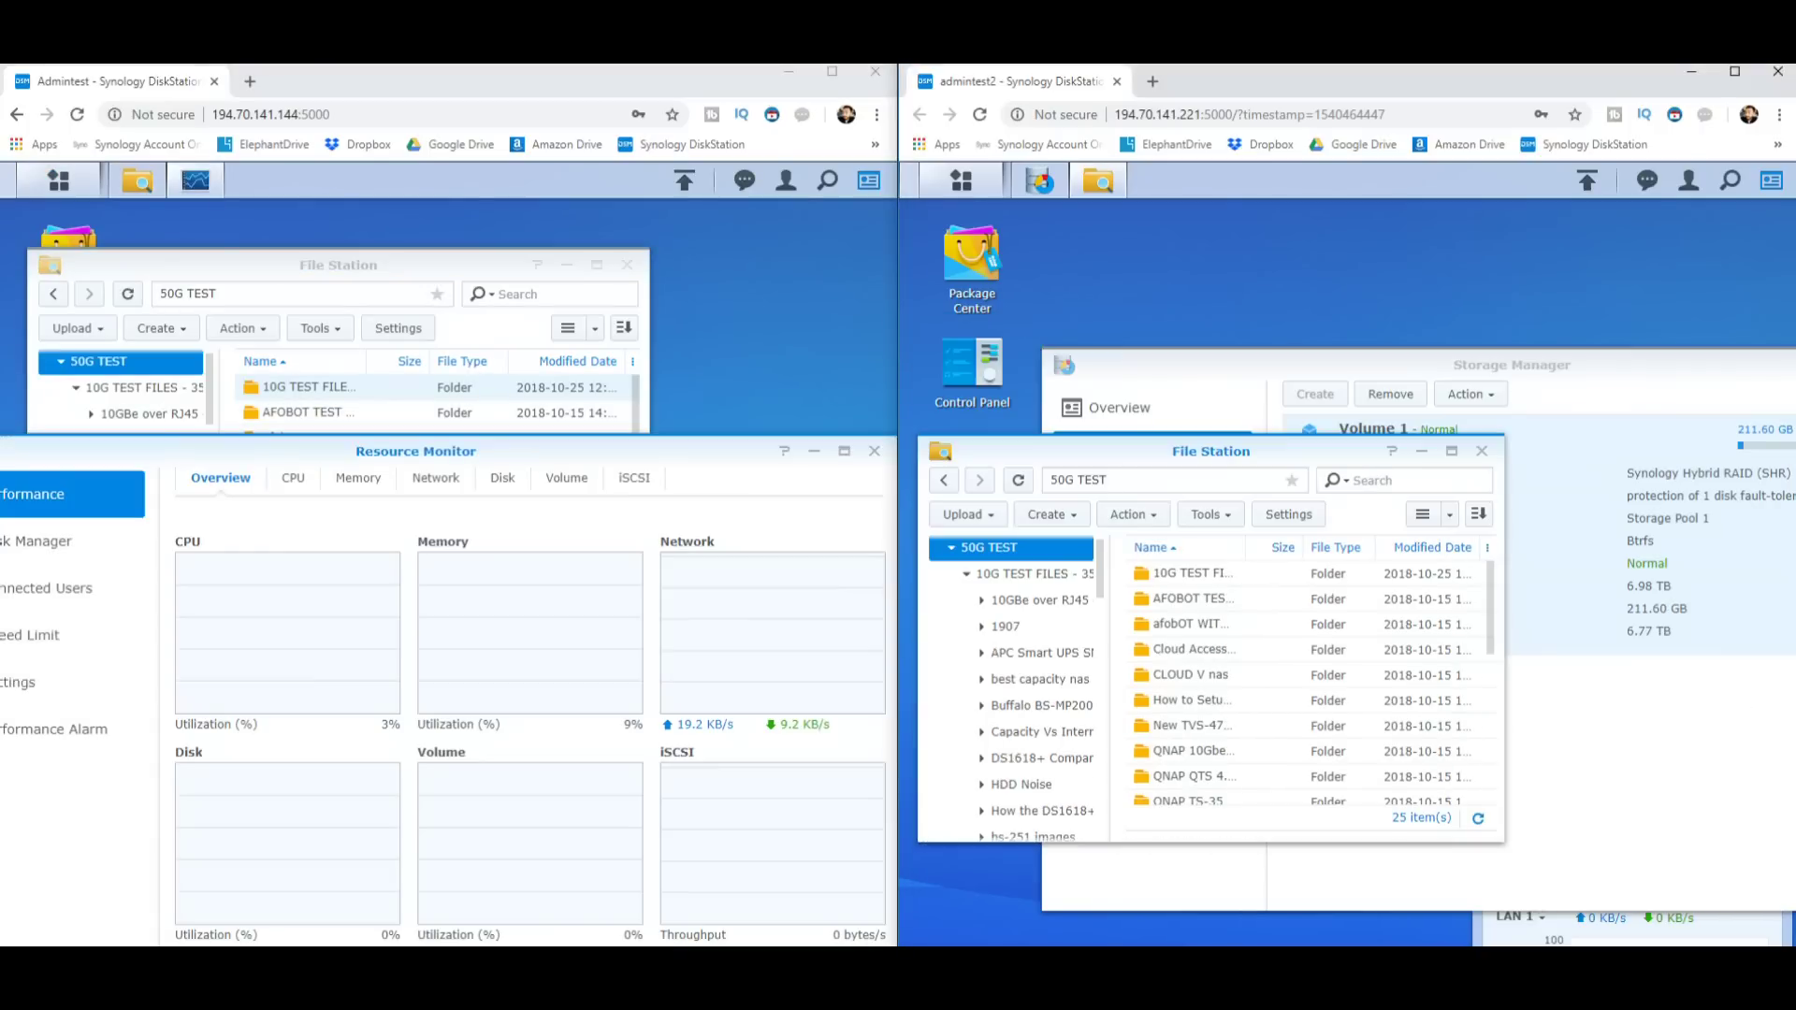
{"action": "left_click_drag", "start_coordinate": [1328, 450], "coordinate": [1324, 236]}
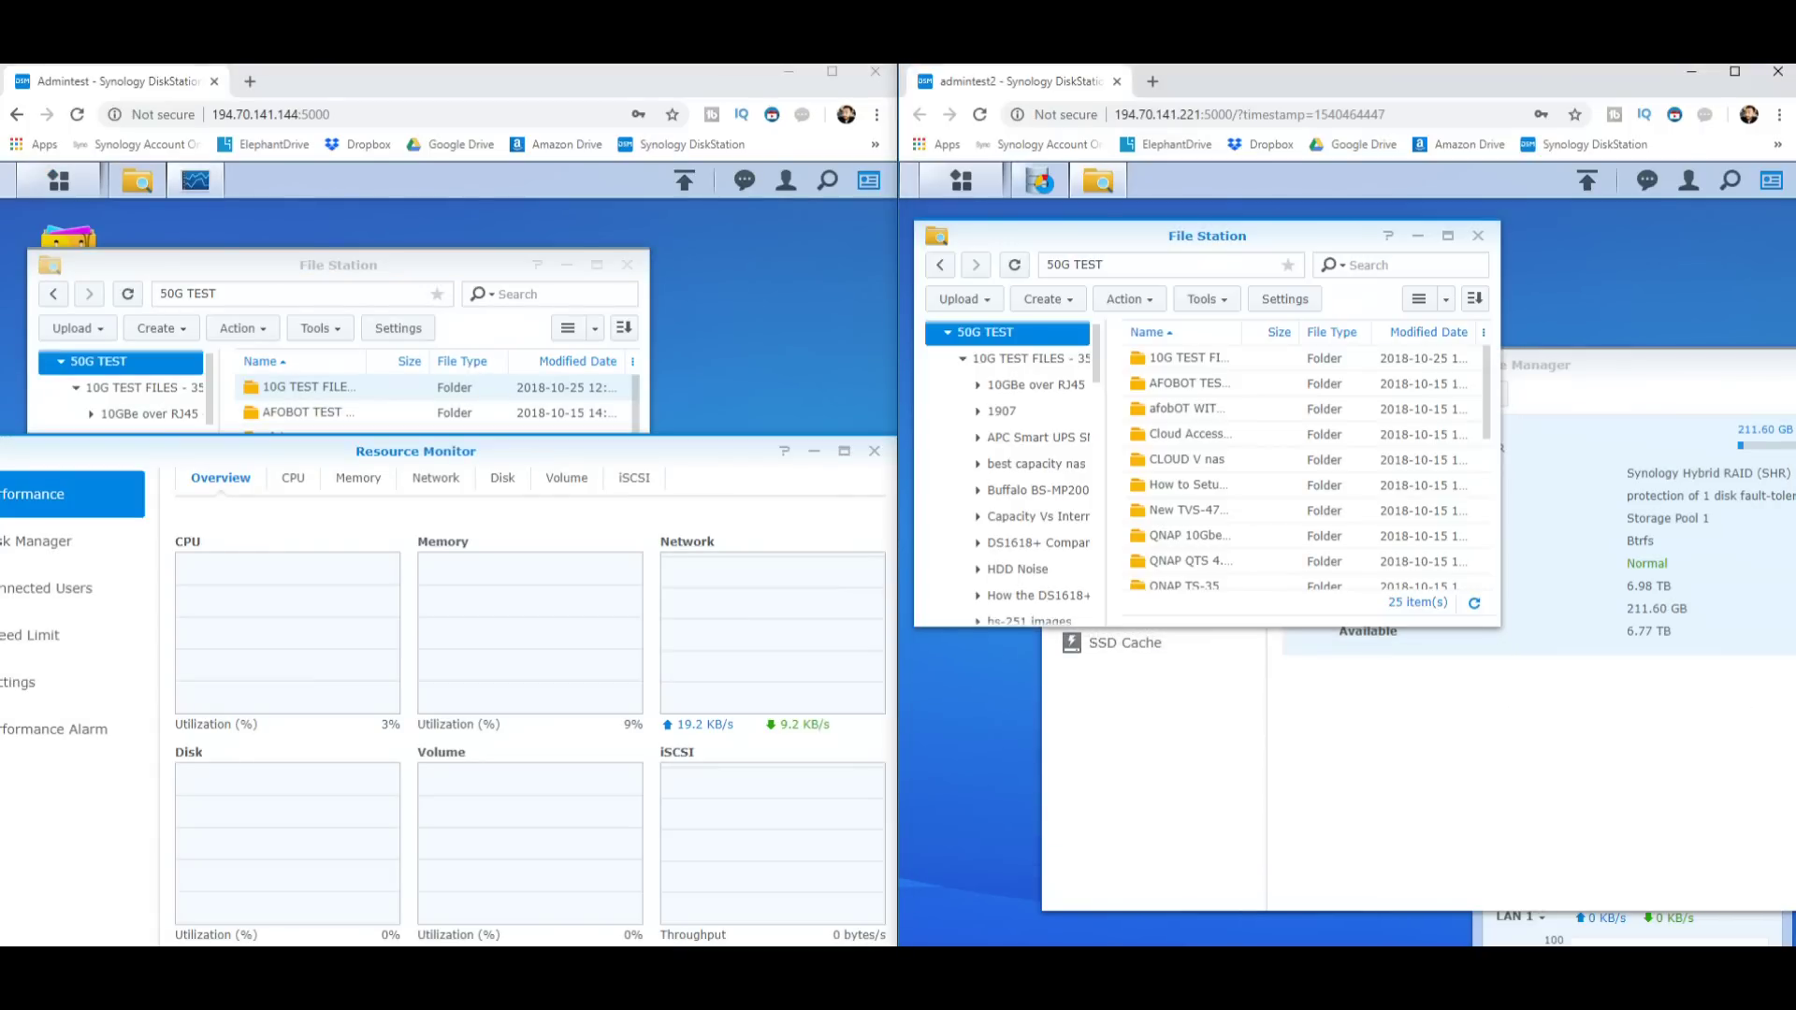
{"action": "left_click", "coordinate": [962, 181]}
{"action": "left_click", "coordinate": [1419, 430]}
{"action": "left_click", "coordinate": [1621, 382]}
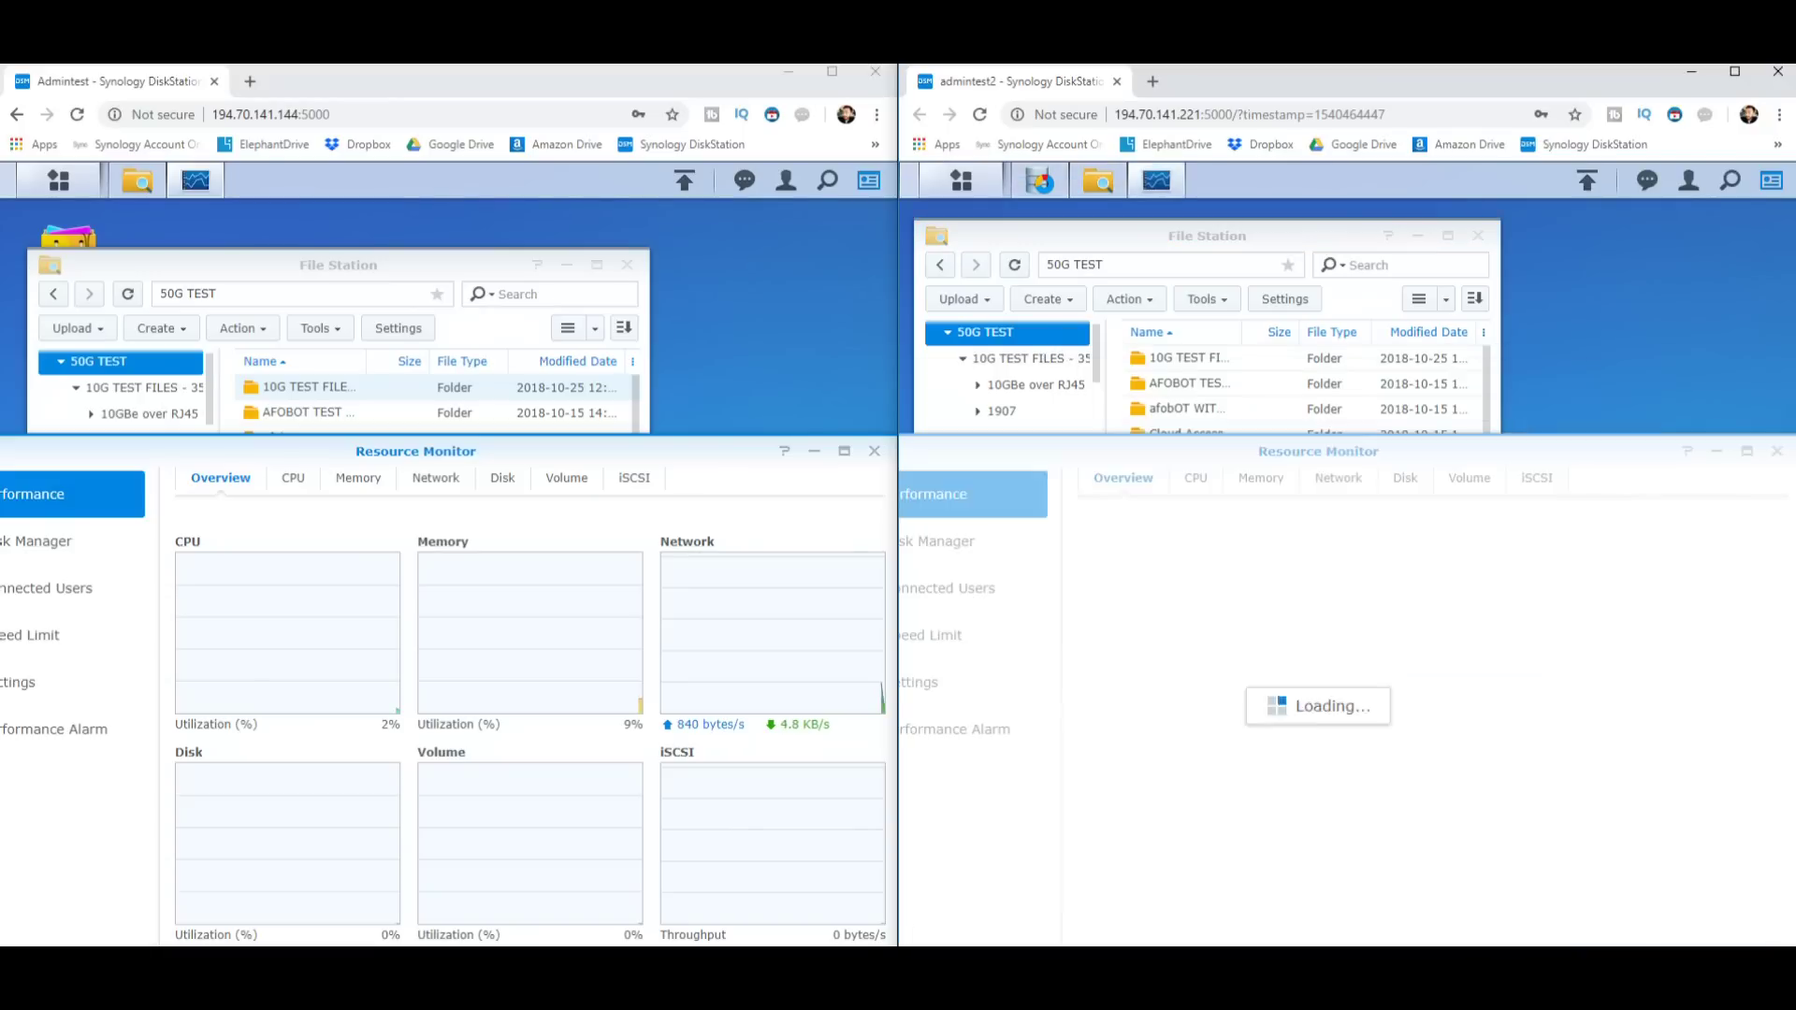
{"action": "left_click_drag", "start_coordinate": [1497, 451], "coordinate": [1634, 434]}
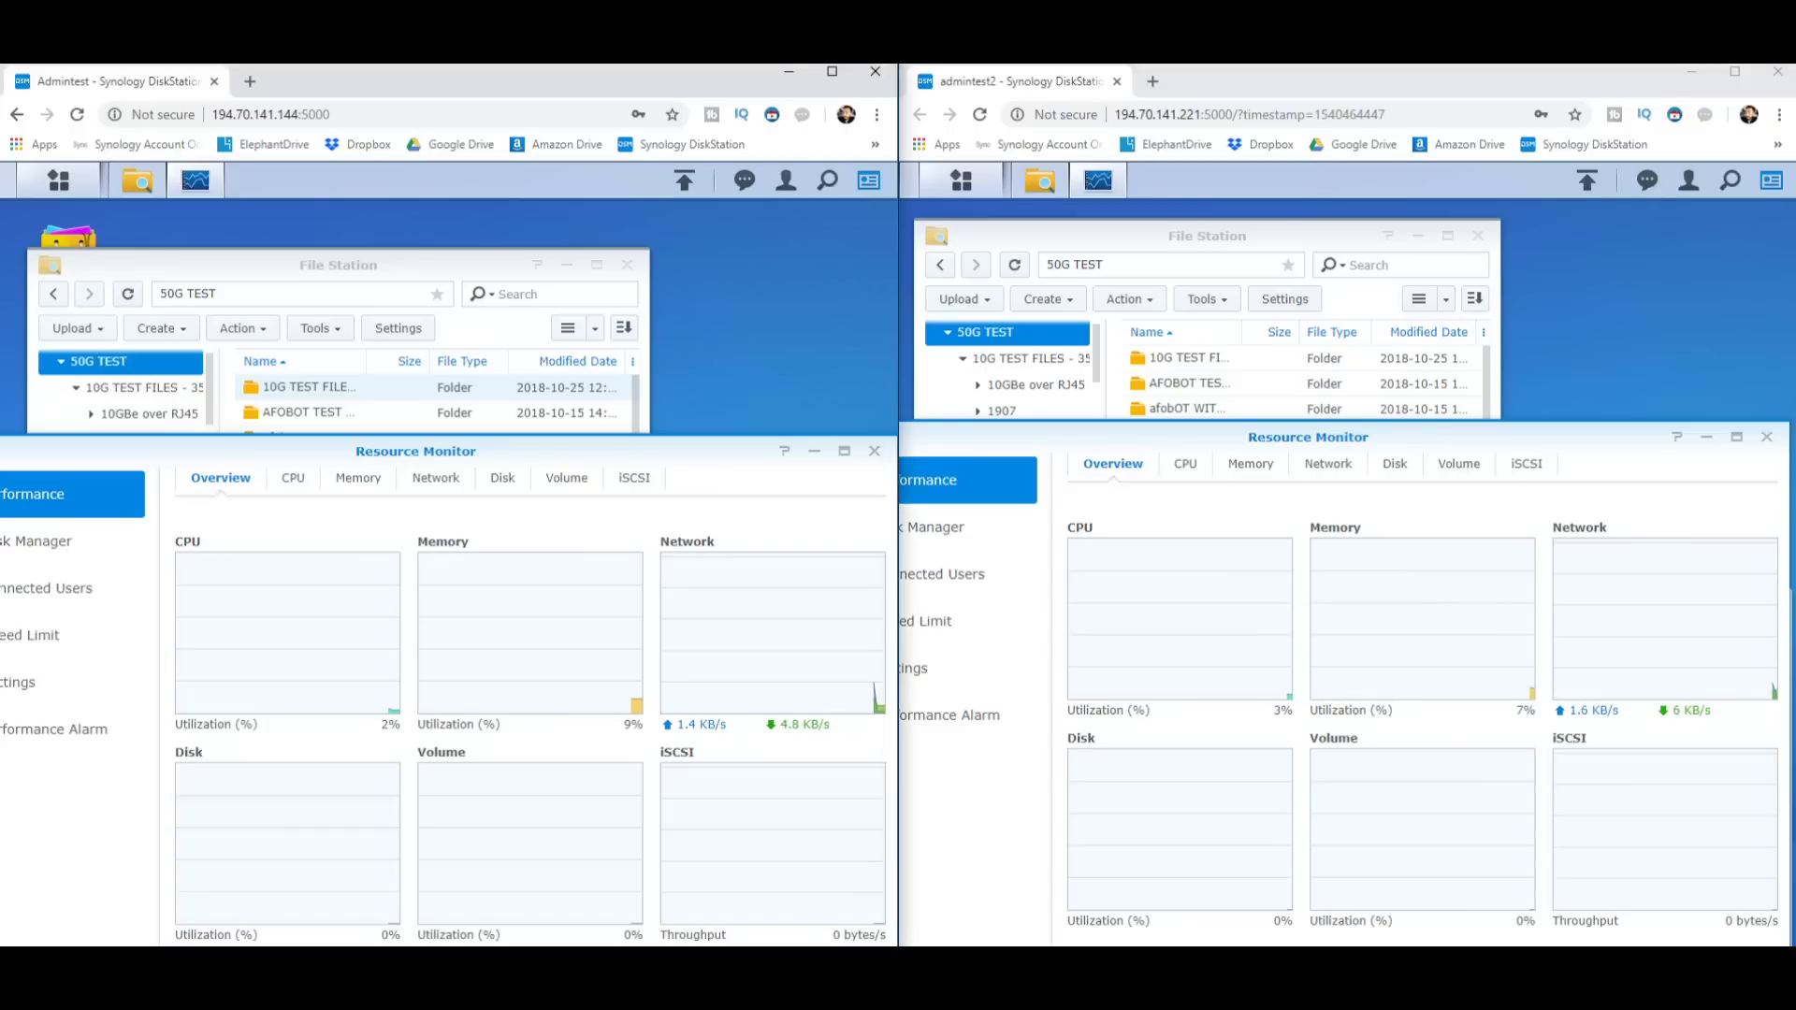
{"action": "left_click_drag", "start_coordinate": [562, 451], "coordinate": [542, 450]}
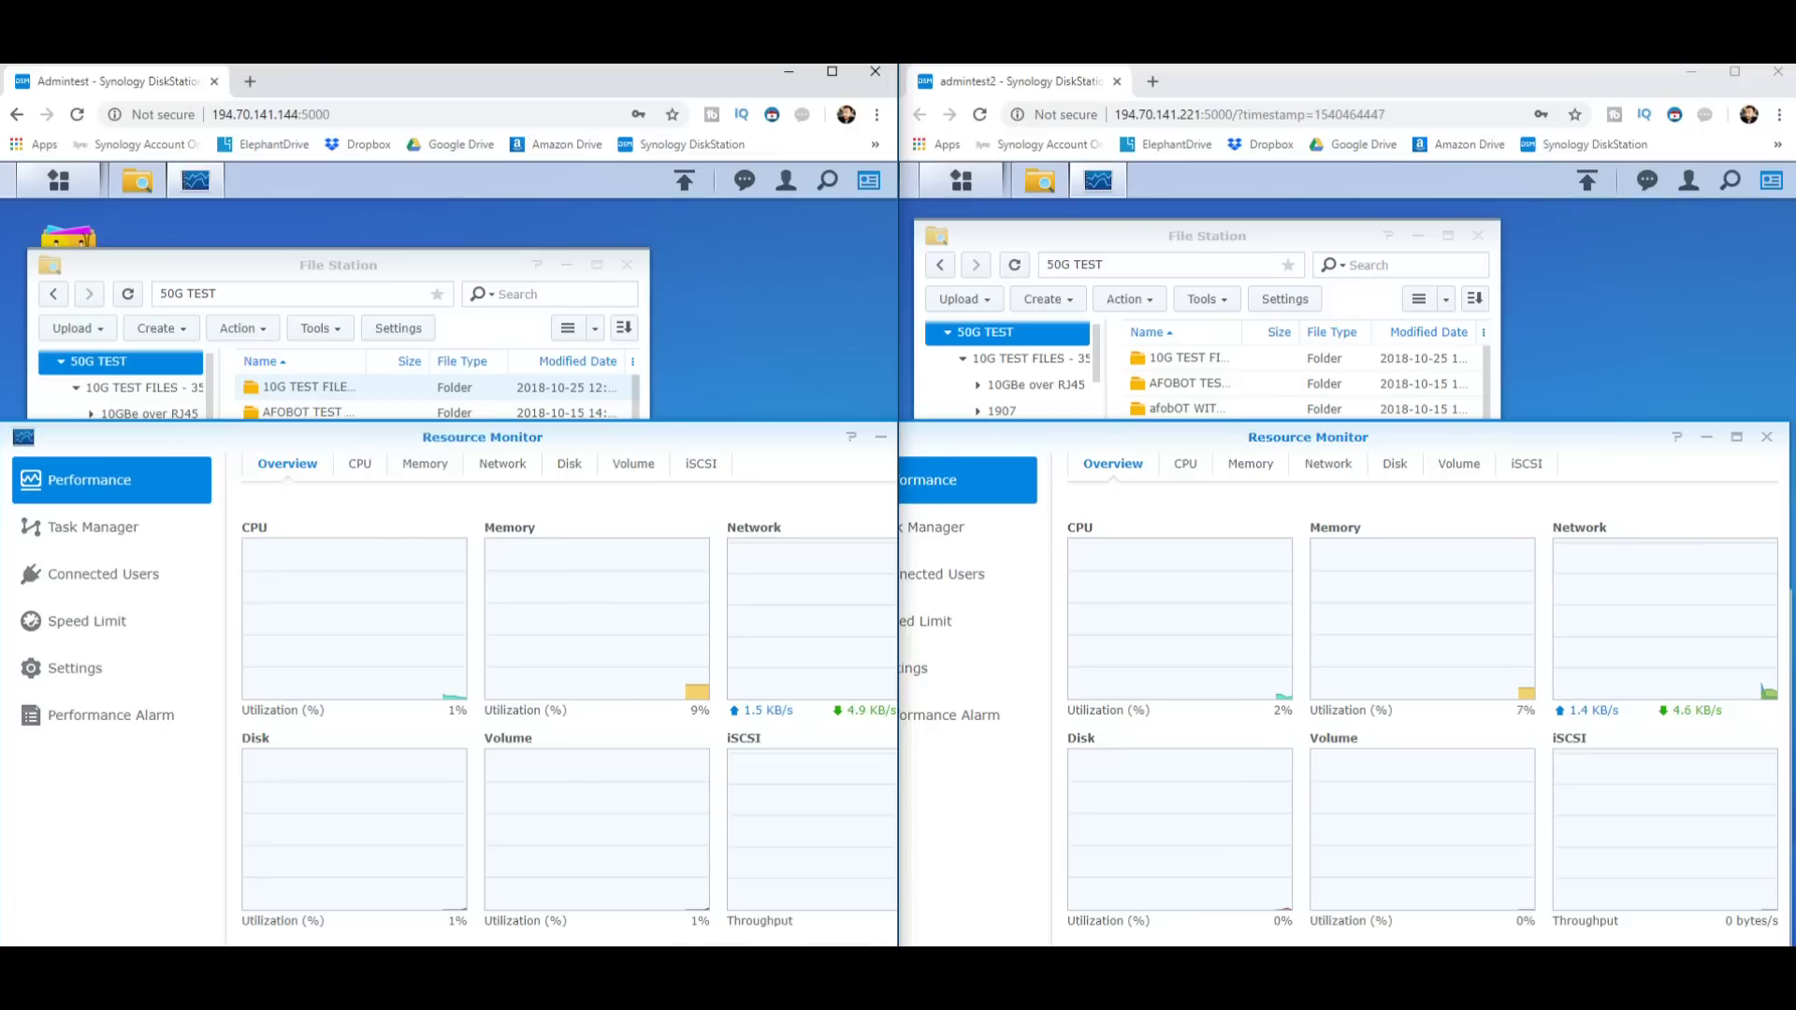
{"action": "left_click_drag", "start_coordinate": [1308, 436], "coordinate": [1263, 438]}
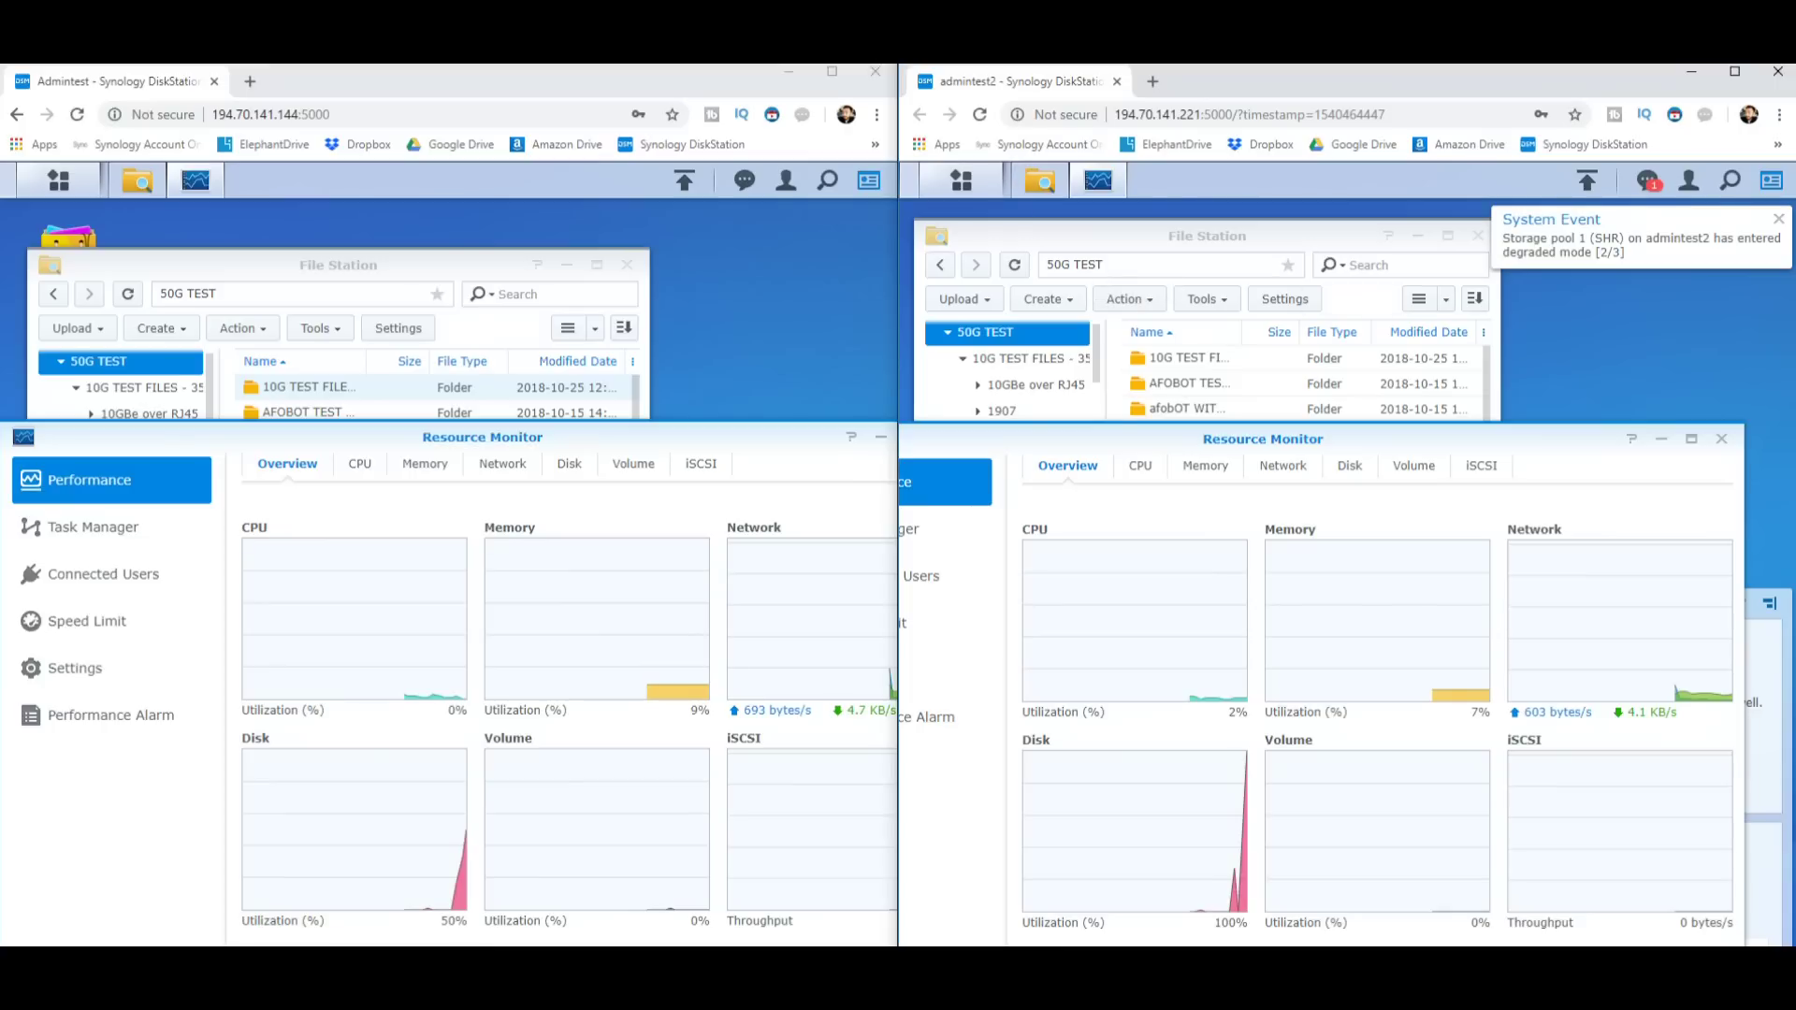
Open the second NAS's notifications to read the storage pool degraded alert.
{"action": "left_click", "coordinate": [1647, 180]}
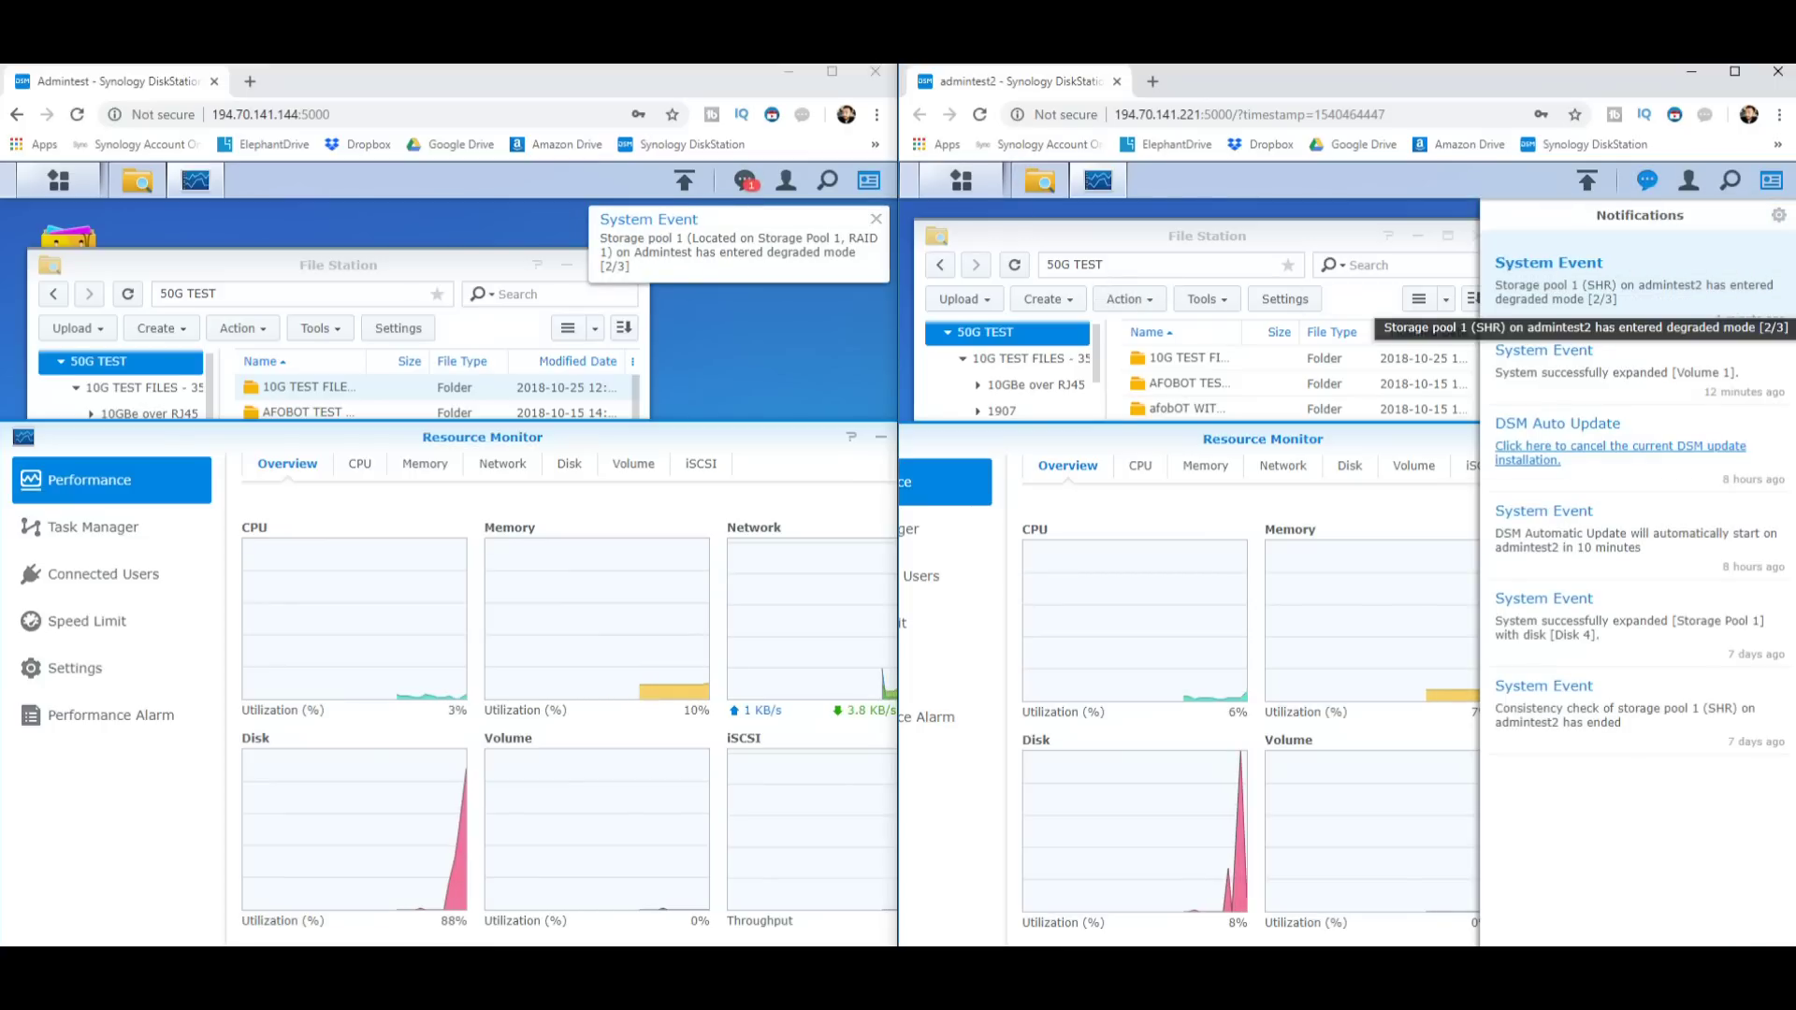
Open the Notifications panels on both the RAID 5 and SHR NAS units.
{"action": "left_click", "coordinate": [745, 180]}
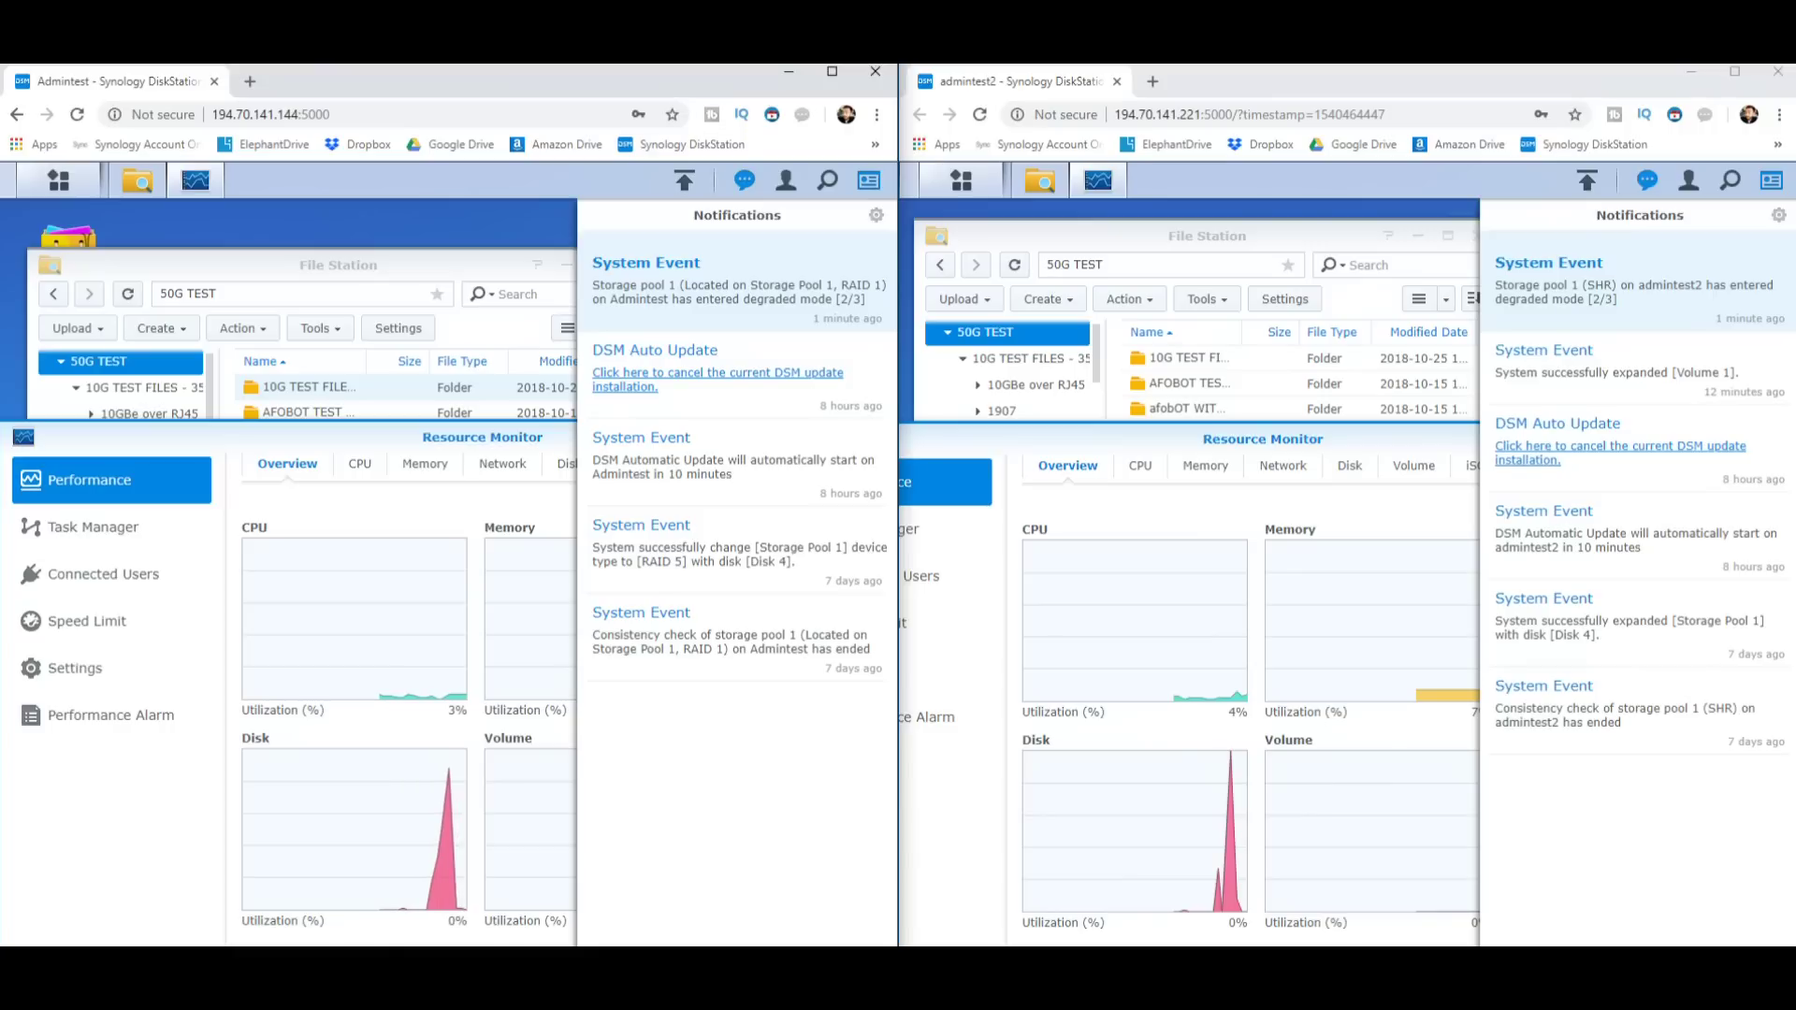
{"action": "left_click", "coordinate": [1613, 293]}
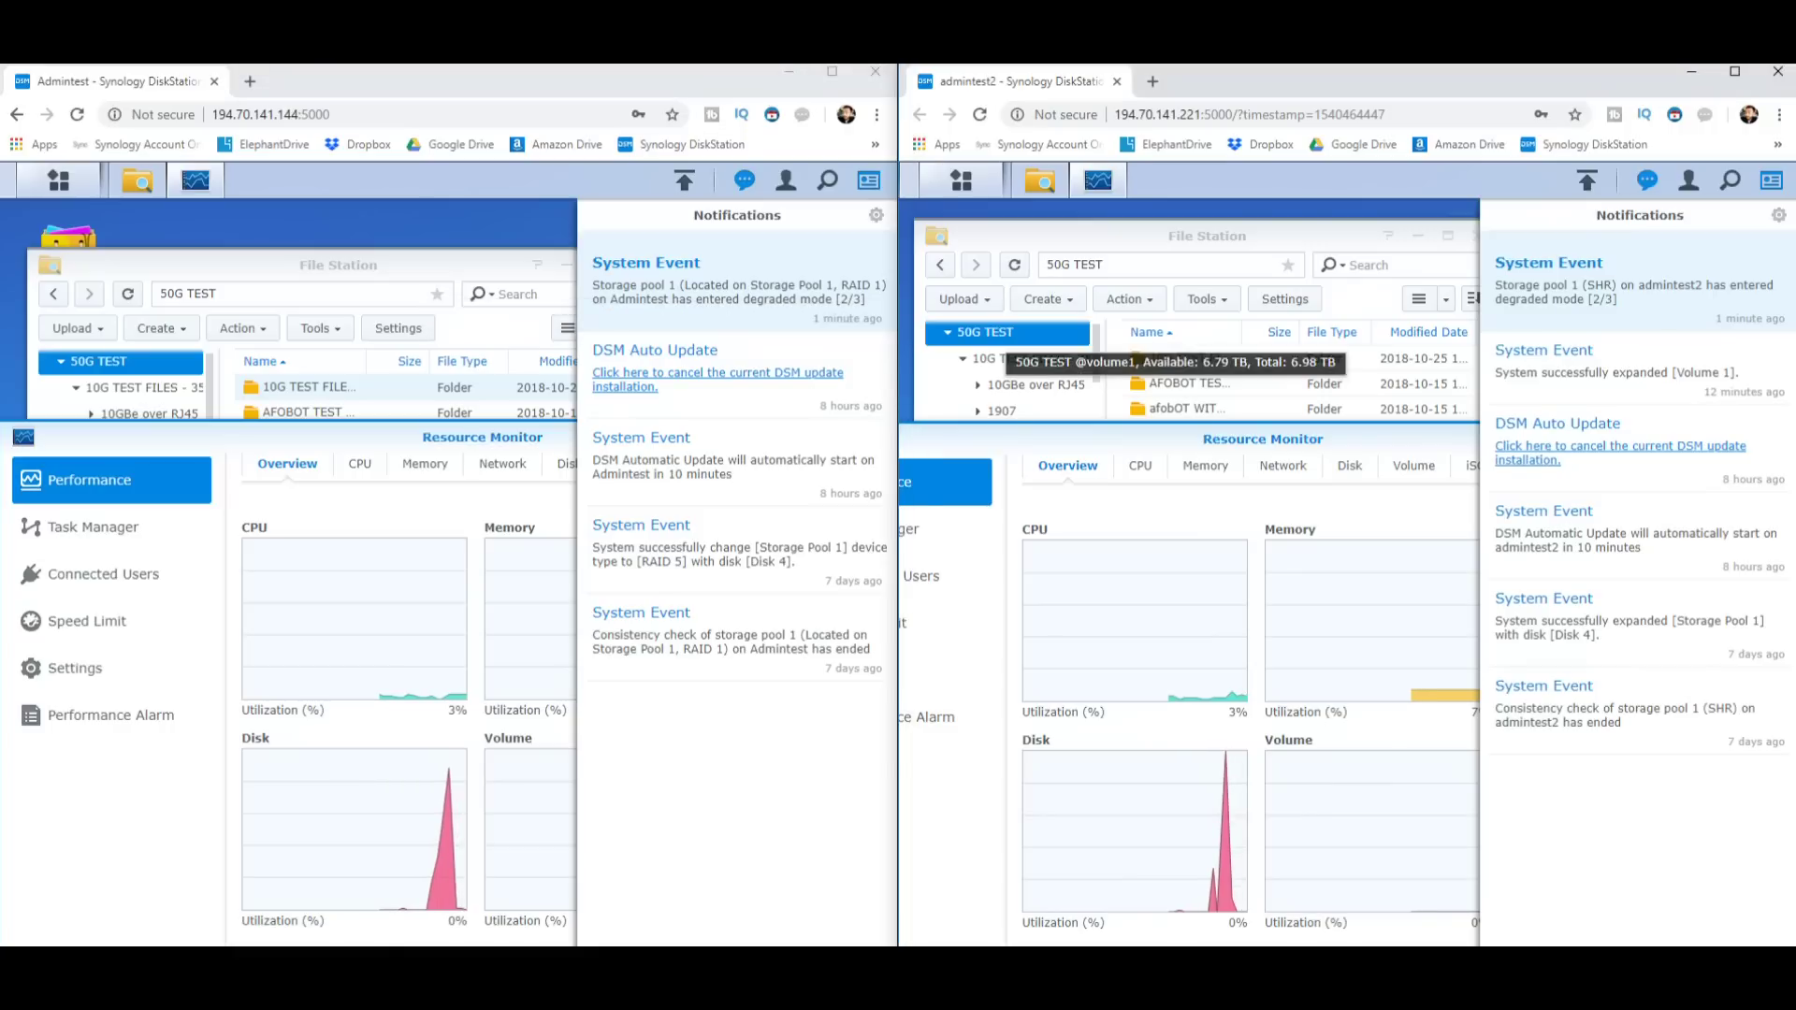
{"action": "double_click", "coordinate": [812, 286]}
{"action": "right_click", "coordinate": [712, 292]}
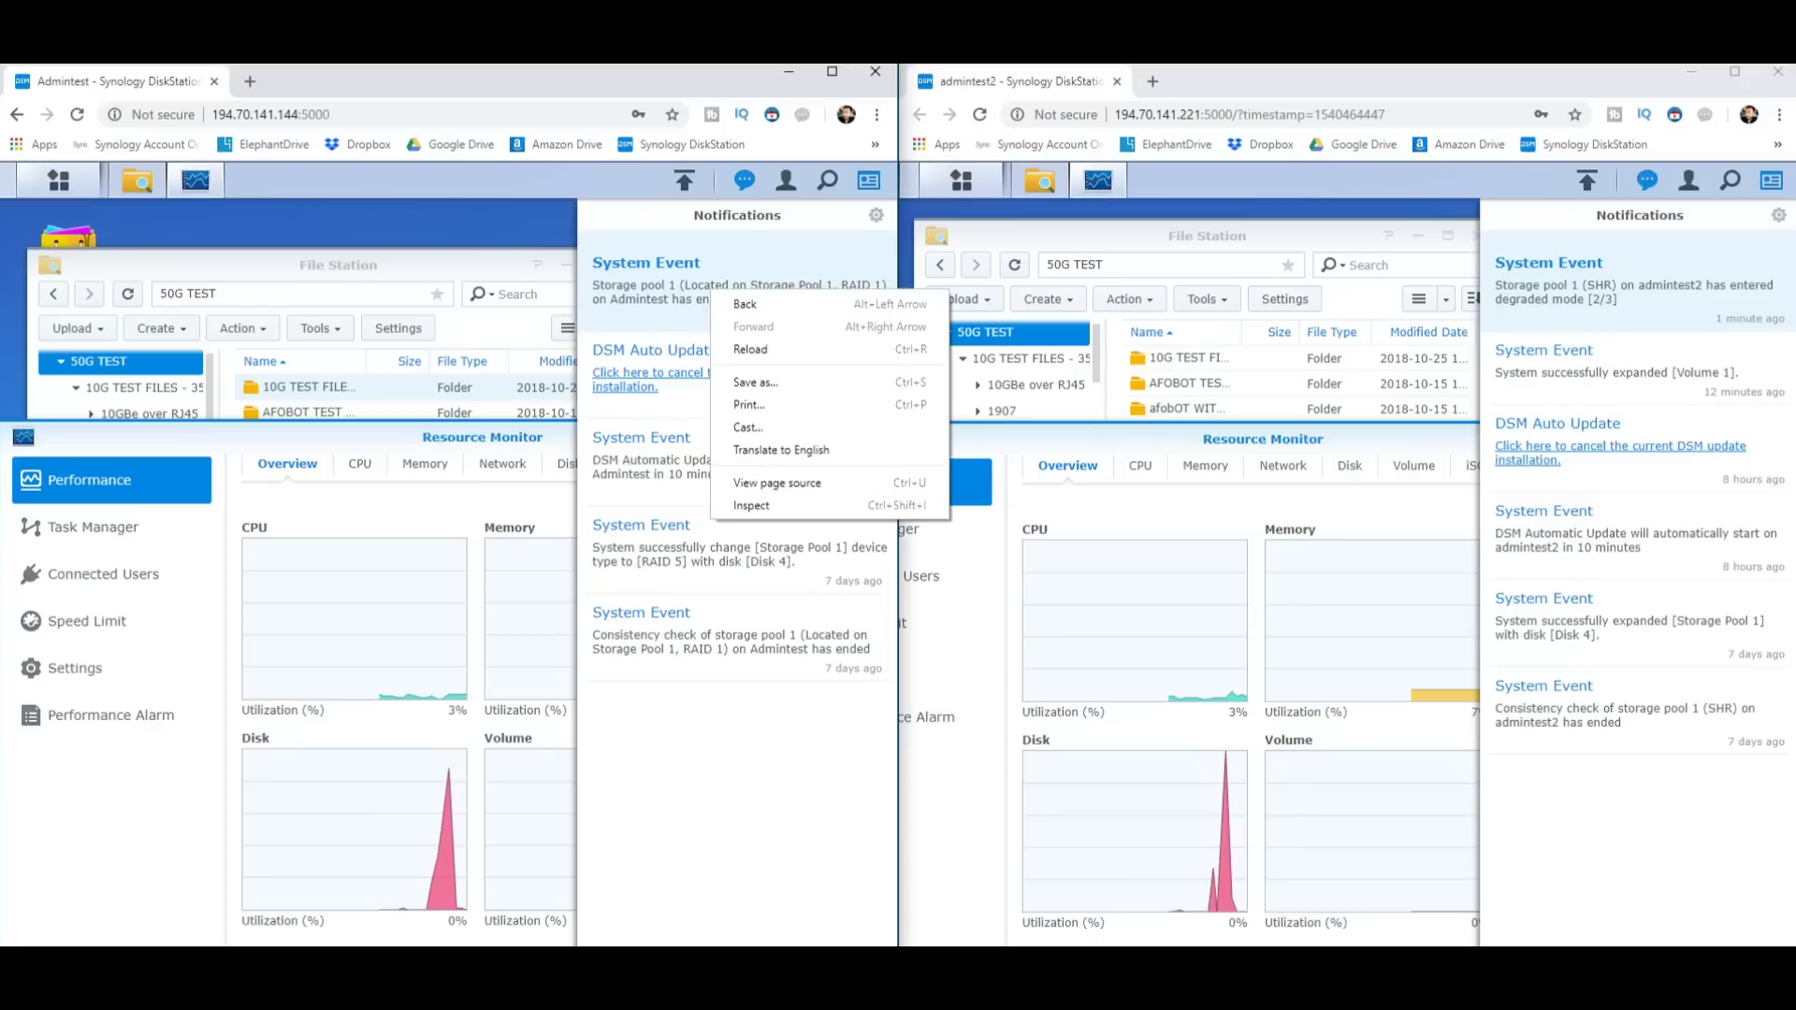
{"action": "key", "text": "Escape"}
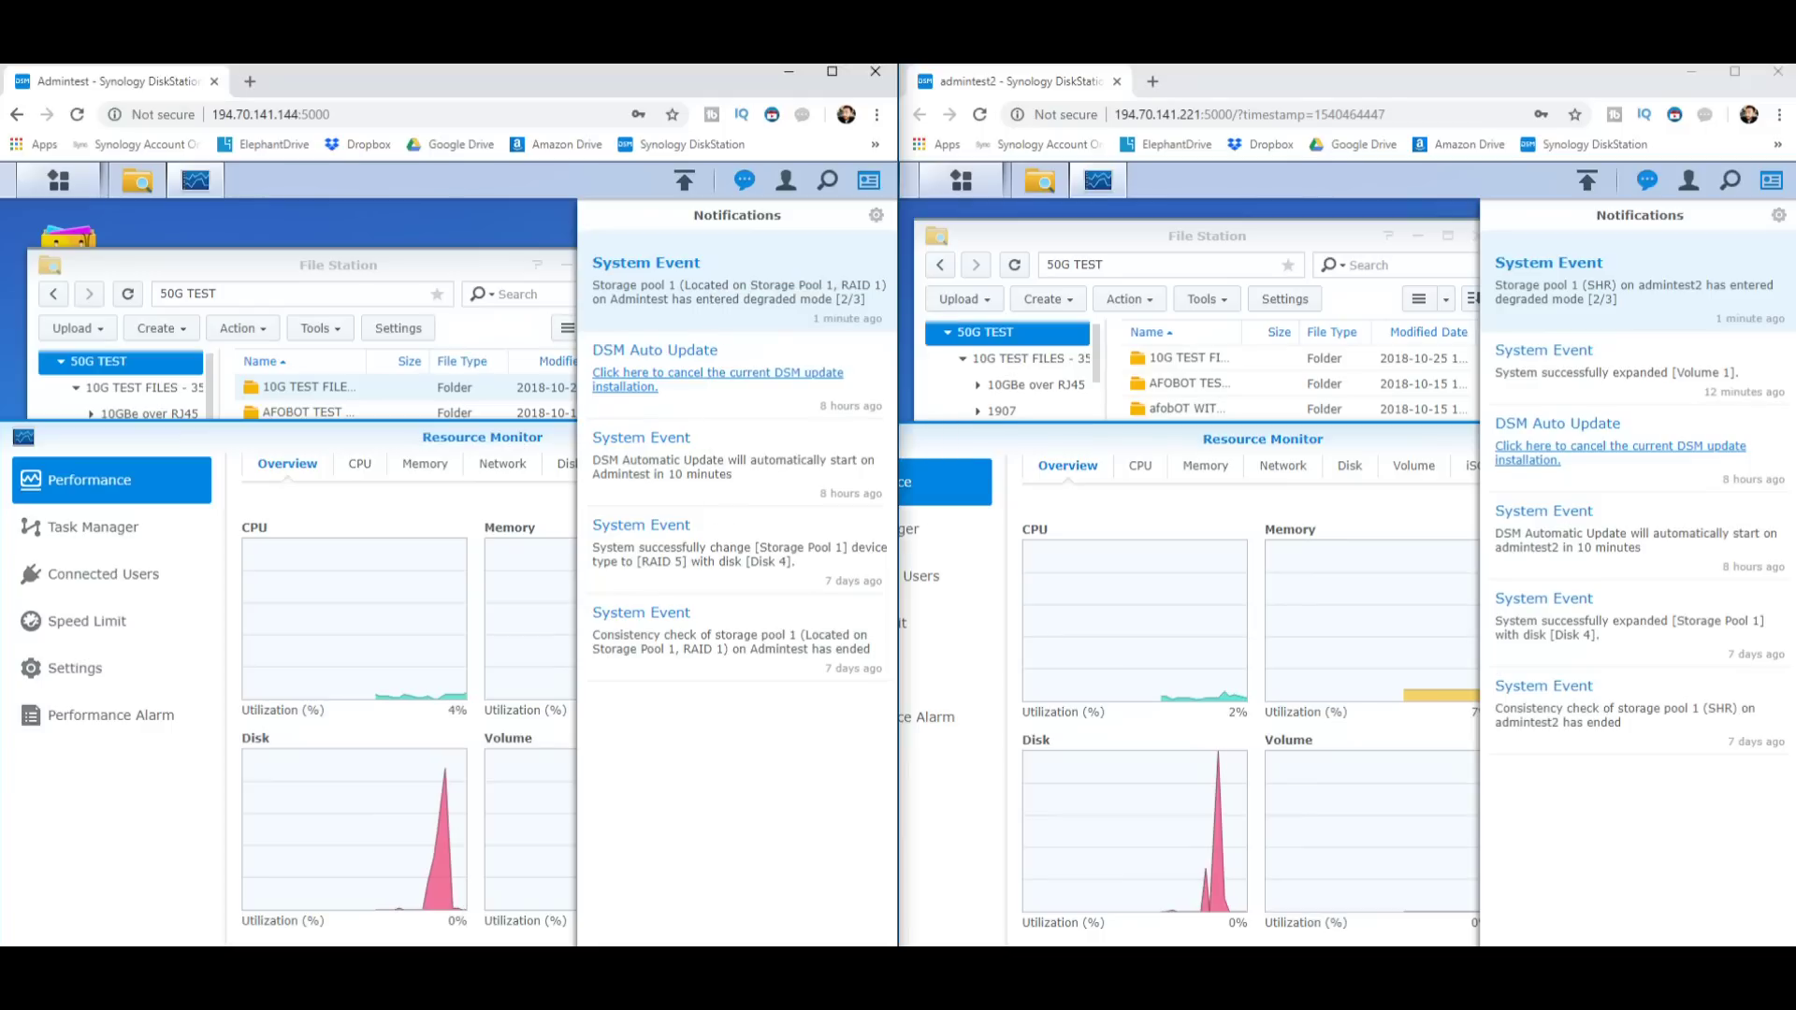
View all notifications on both NAS units, select the storage pool degraded events, then close both lists.
{"action": "left_click", "coordinate": [795, 285]}
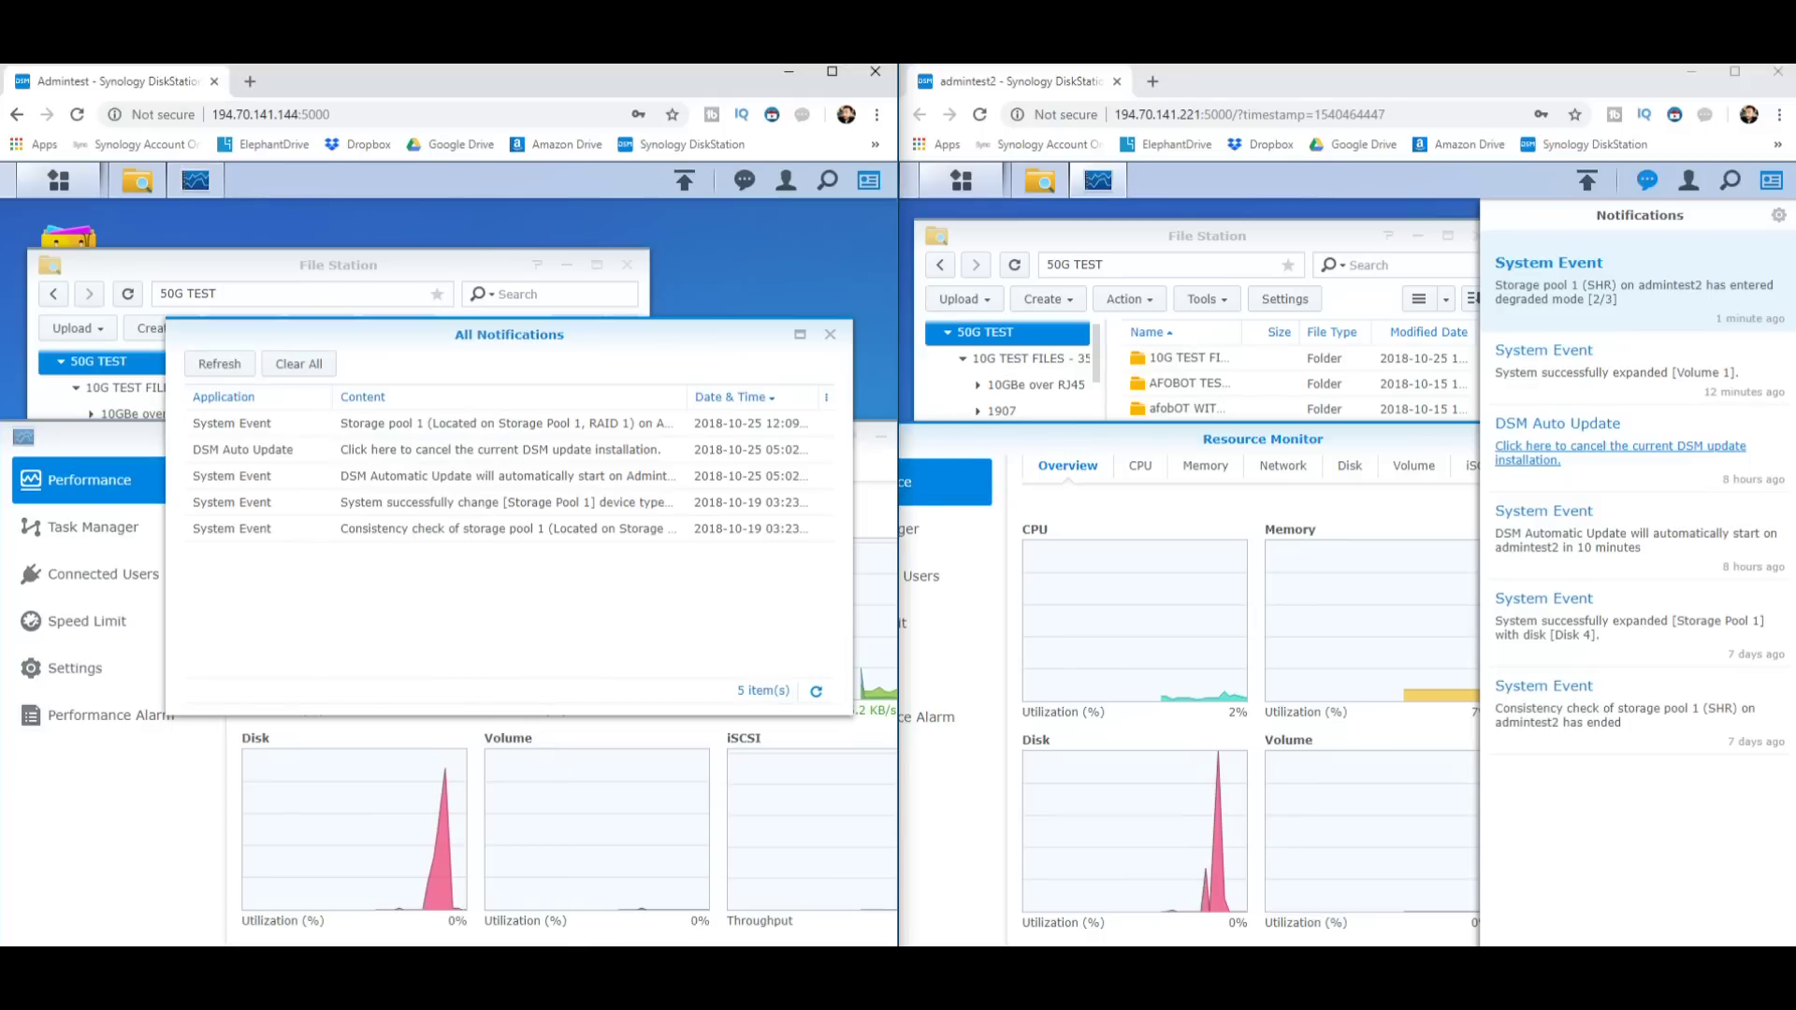
{"action": "left_click", "coordinate": [1639, 292]}
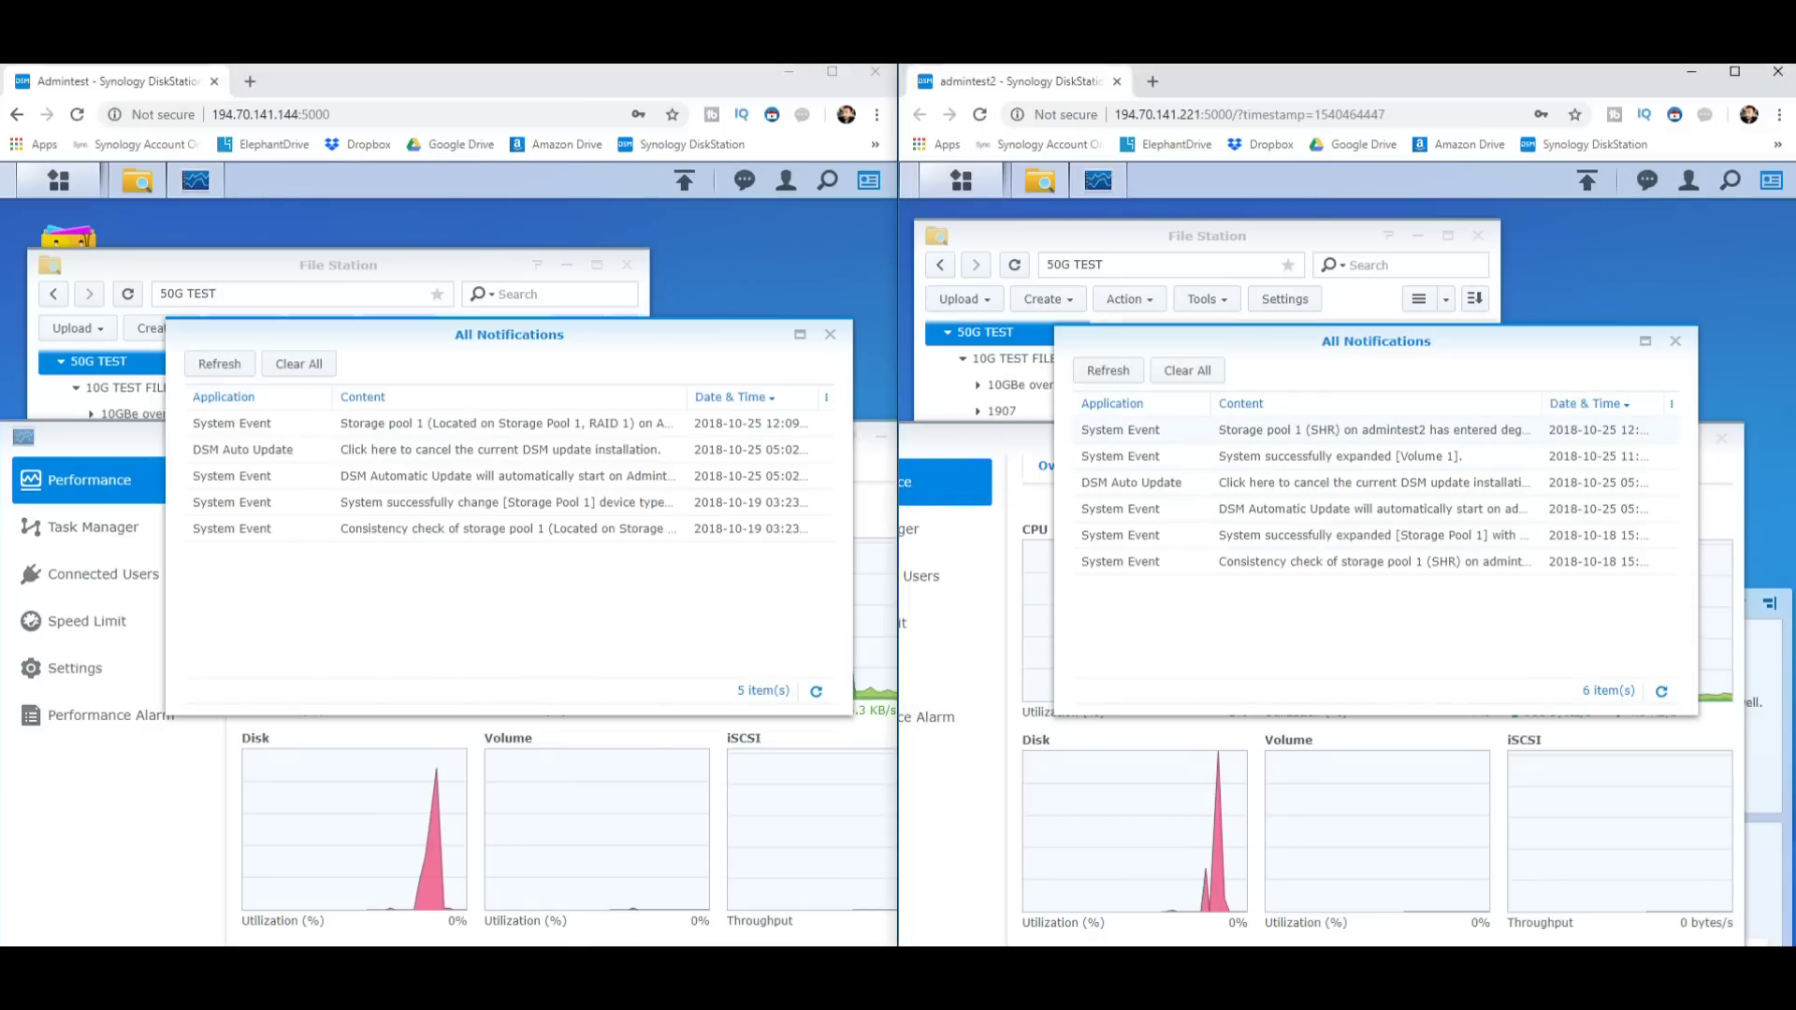
{"action": "left_click", "coordinate": [1143, 431]}
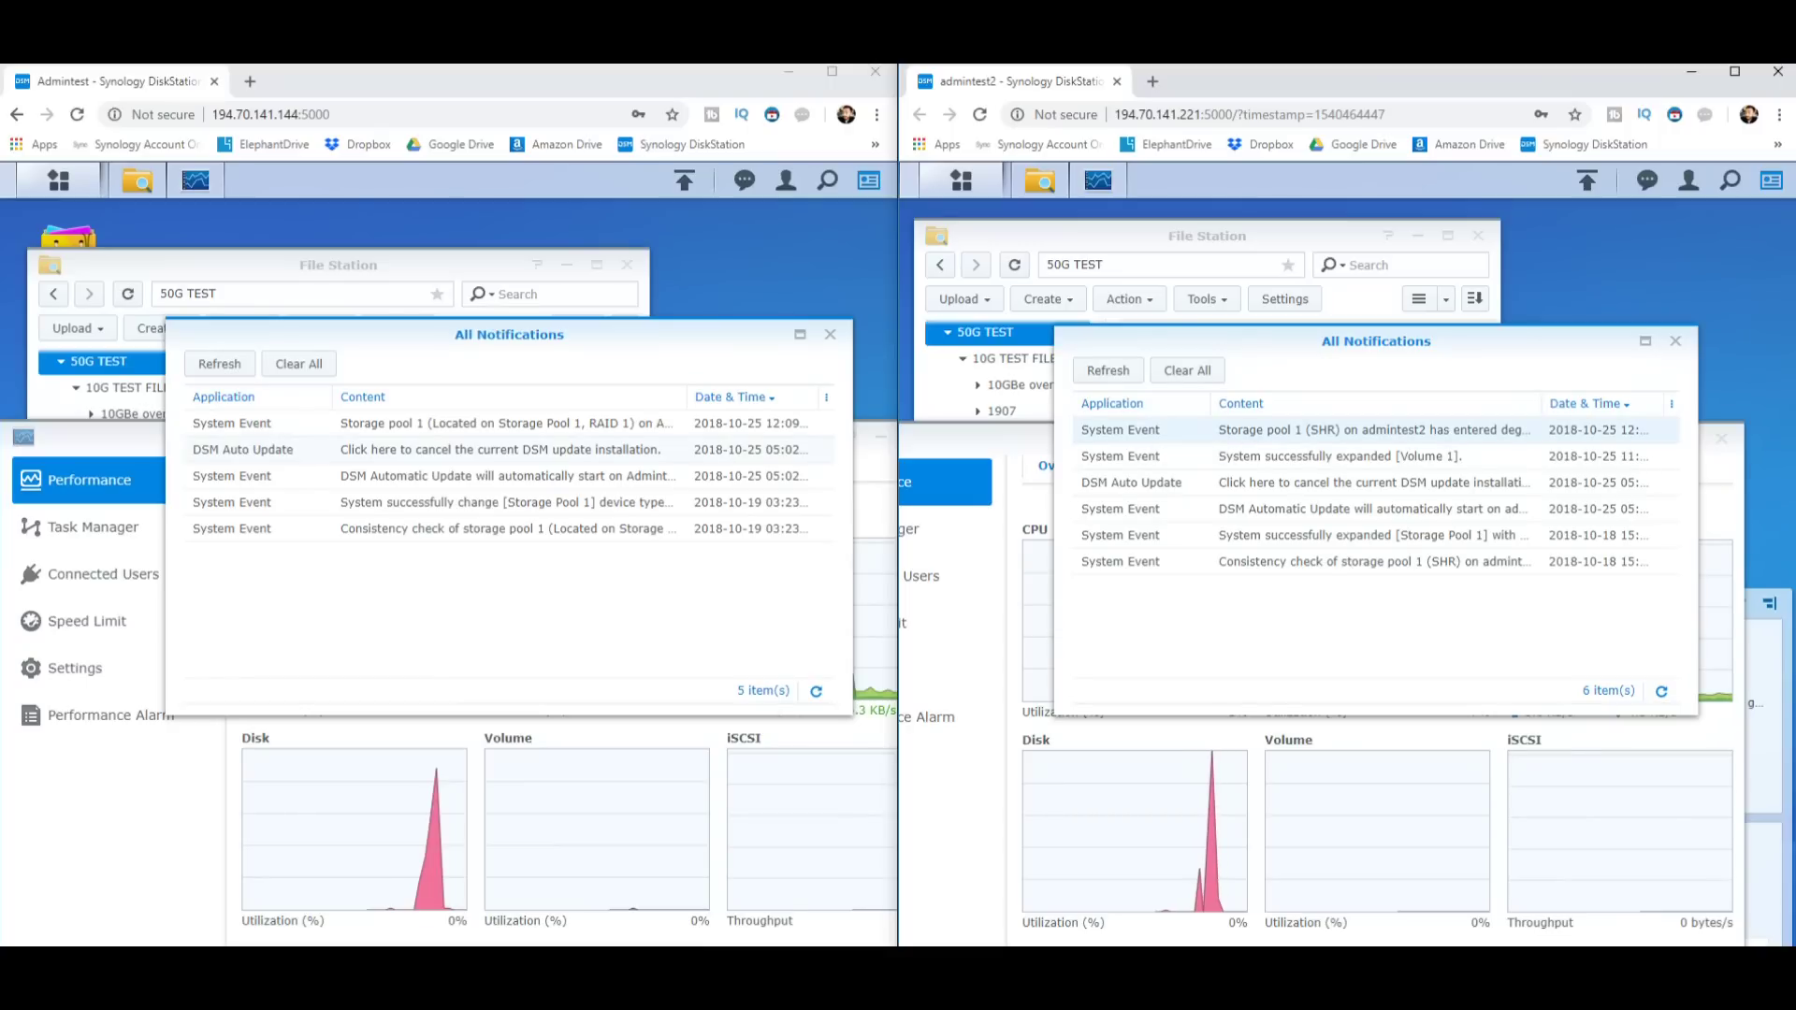
{"action": "left_click", "coordinate": [421, 424]}
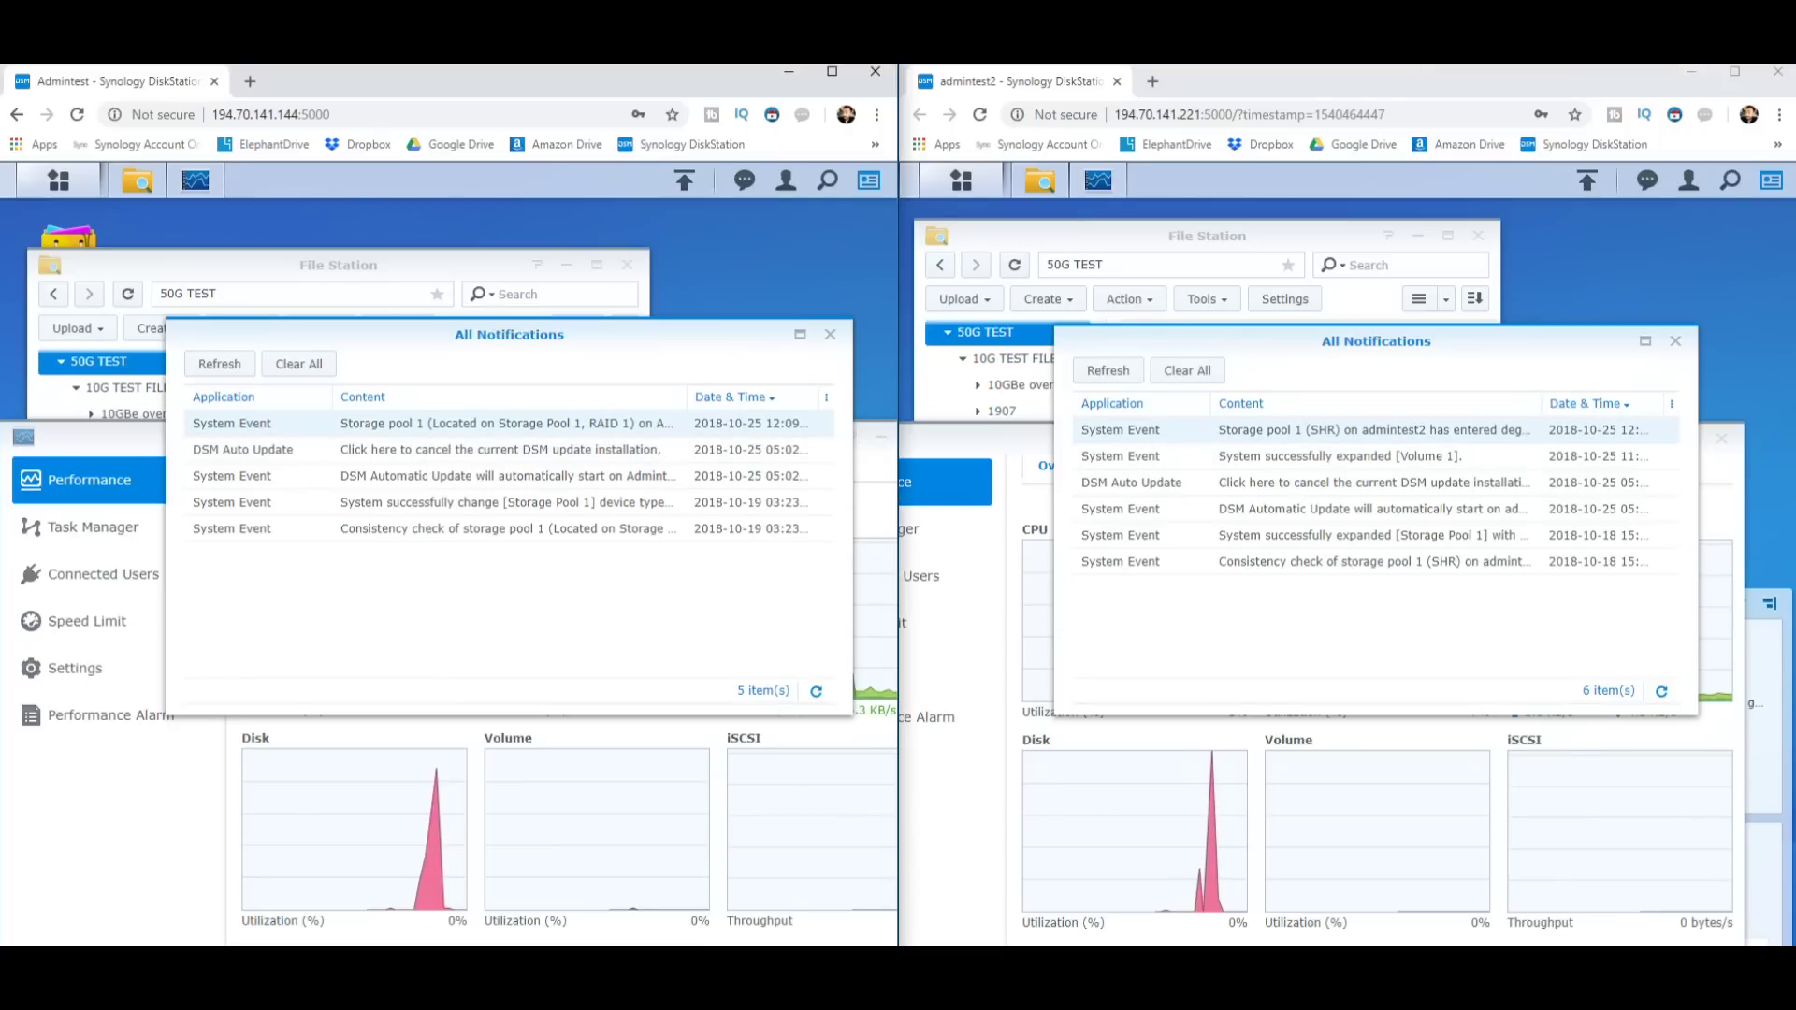
{"action": "left_click", "coordinate": [830, 335]}
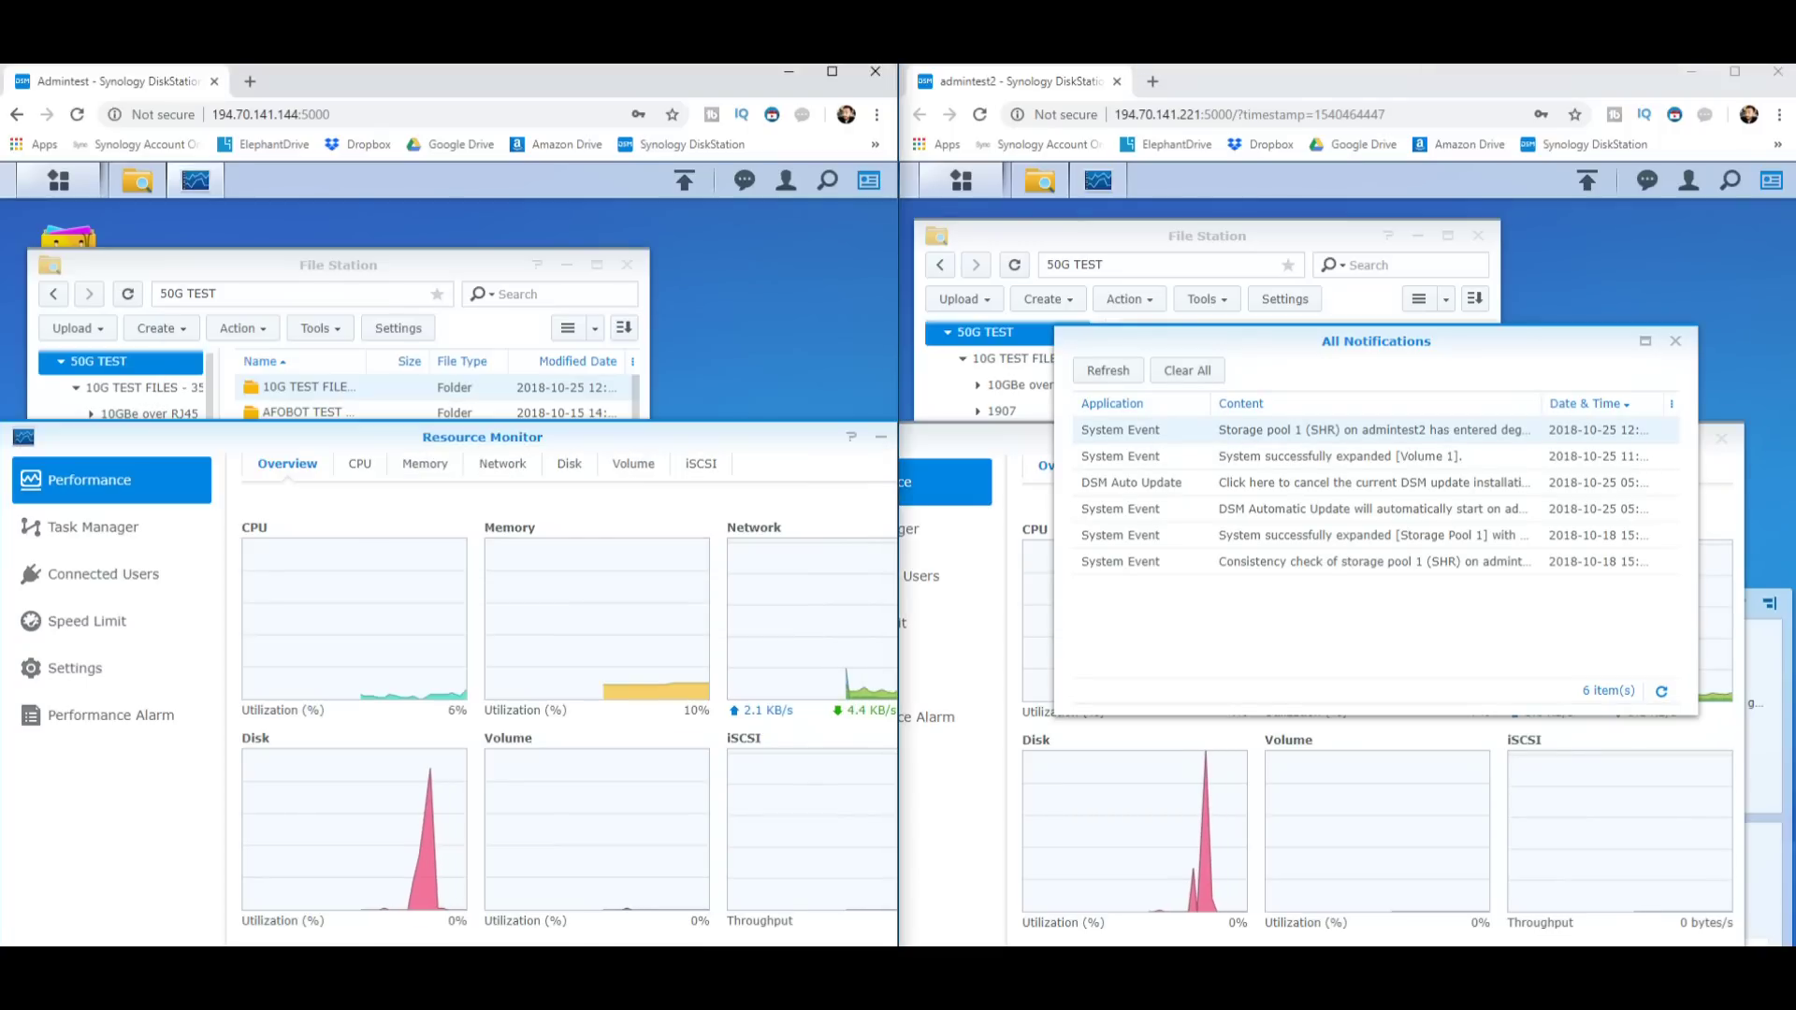
{"action": "left_click", "coordinate": [1676, 341]}
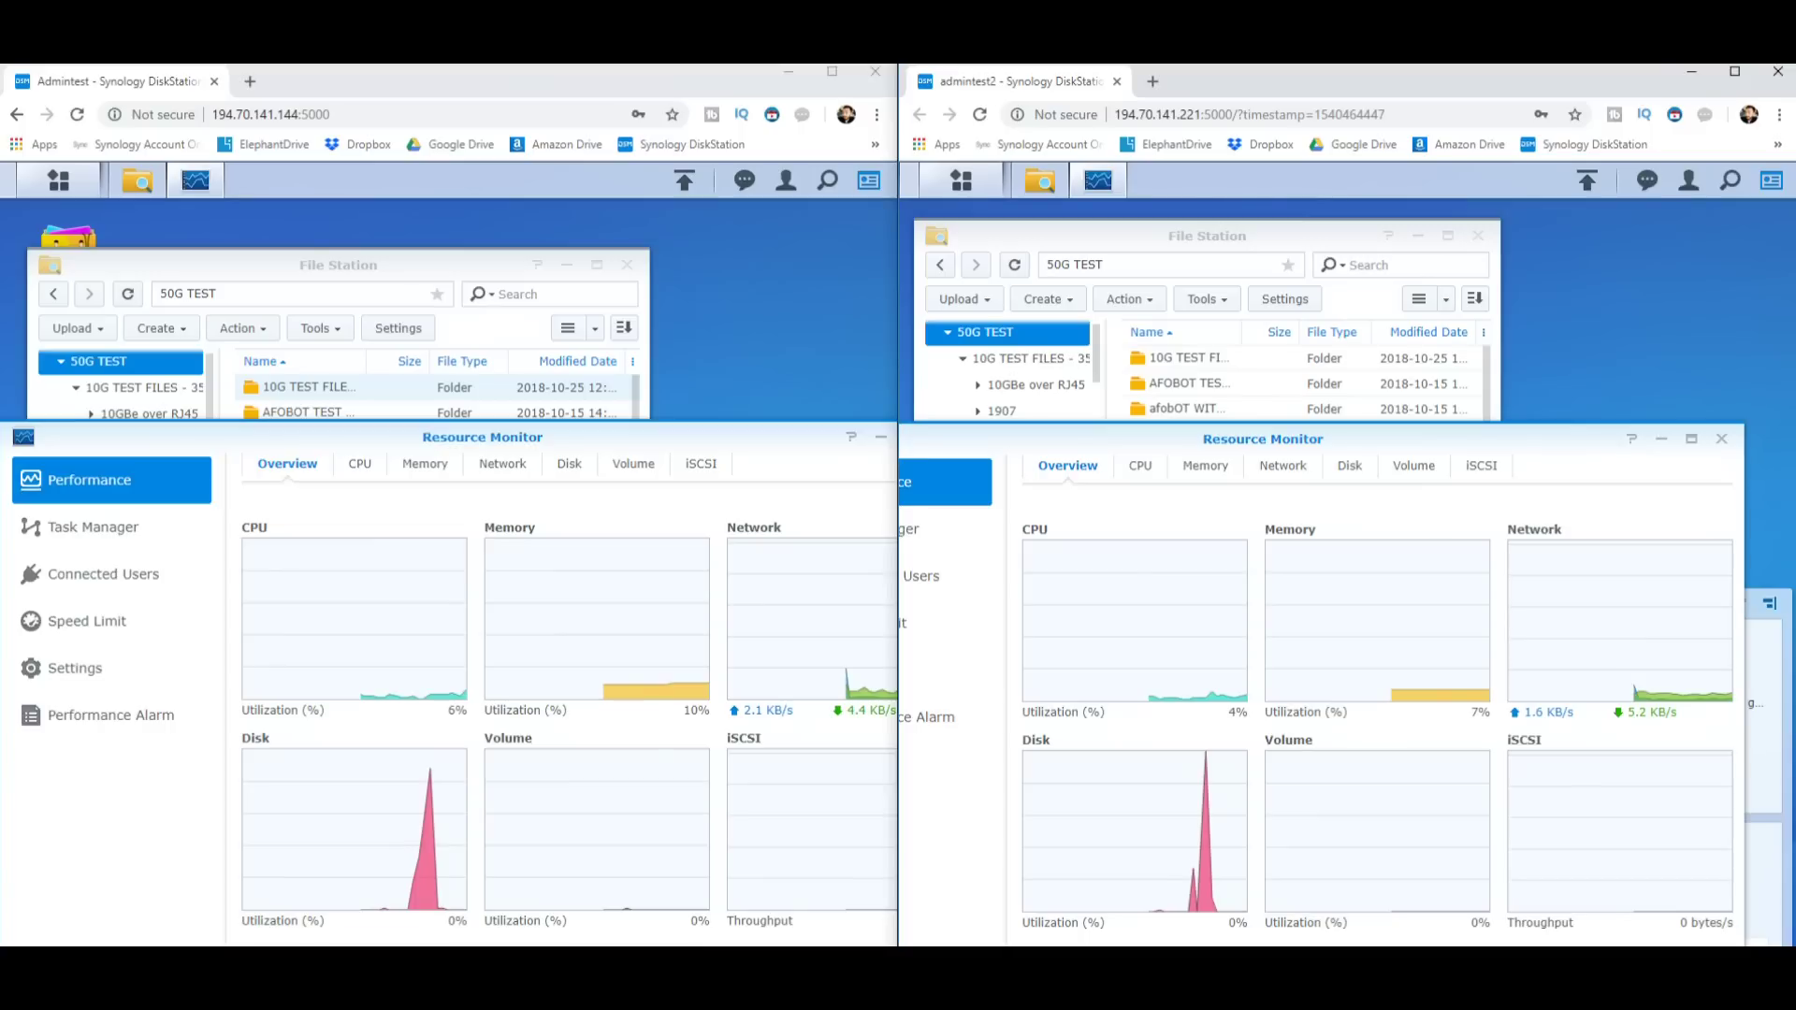
Open AFOBOT TEST AND PICS in both File Station windows, widening the SHR NAS's window.
{"action": "left_click_drag", "start_coordinate": [449, 265], "coordinate": [446, 263]}
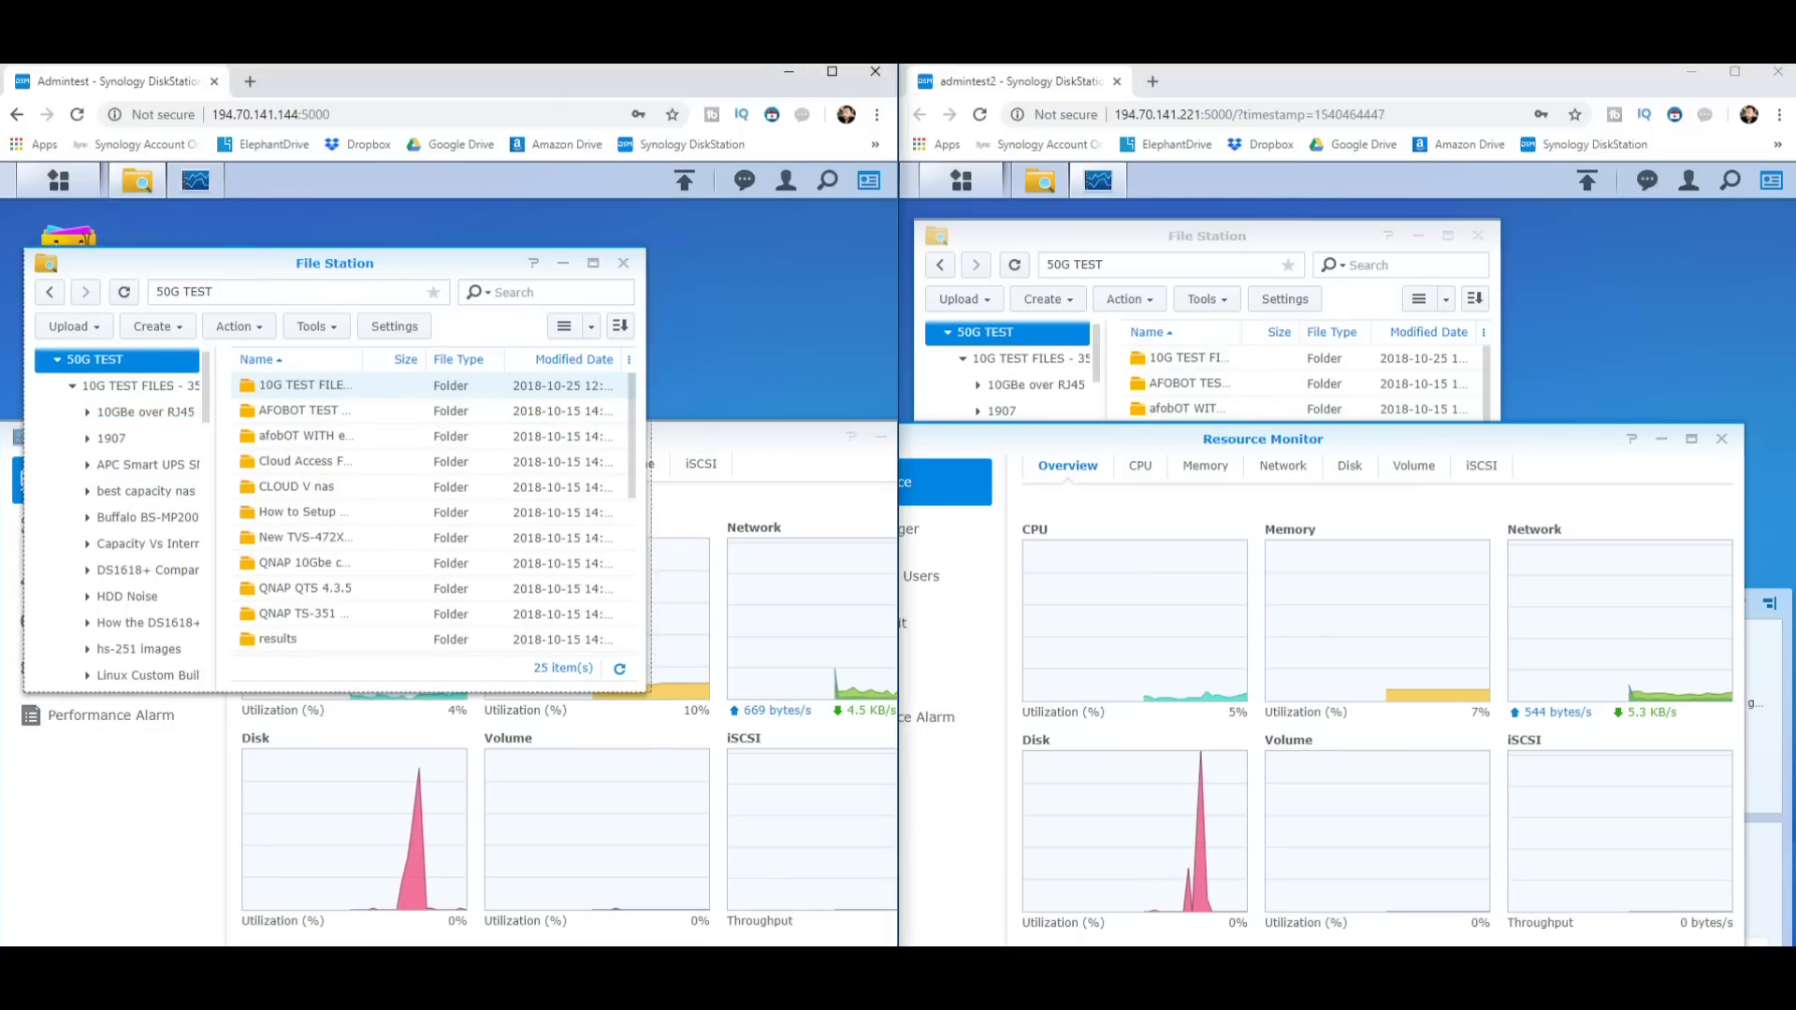
{"action": "double_click", "coordinate": [299, 411]}
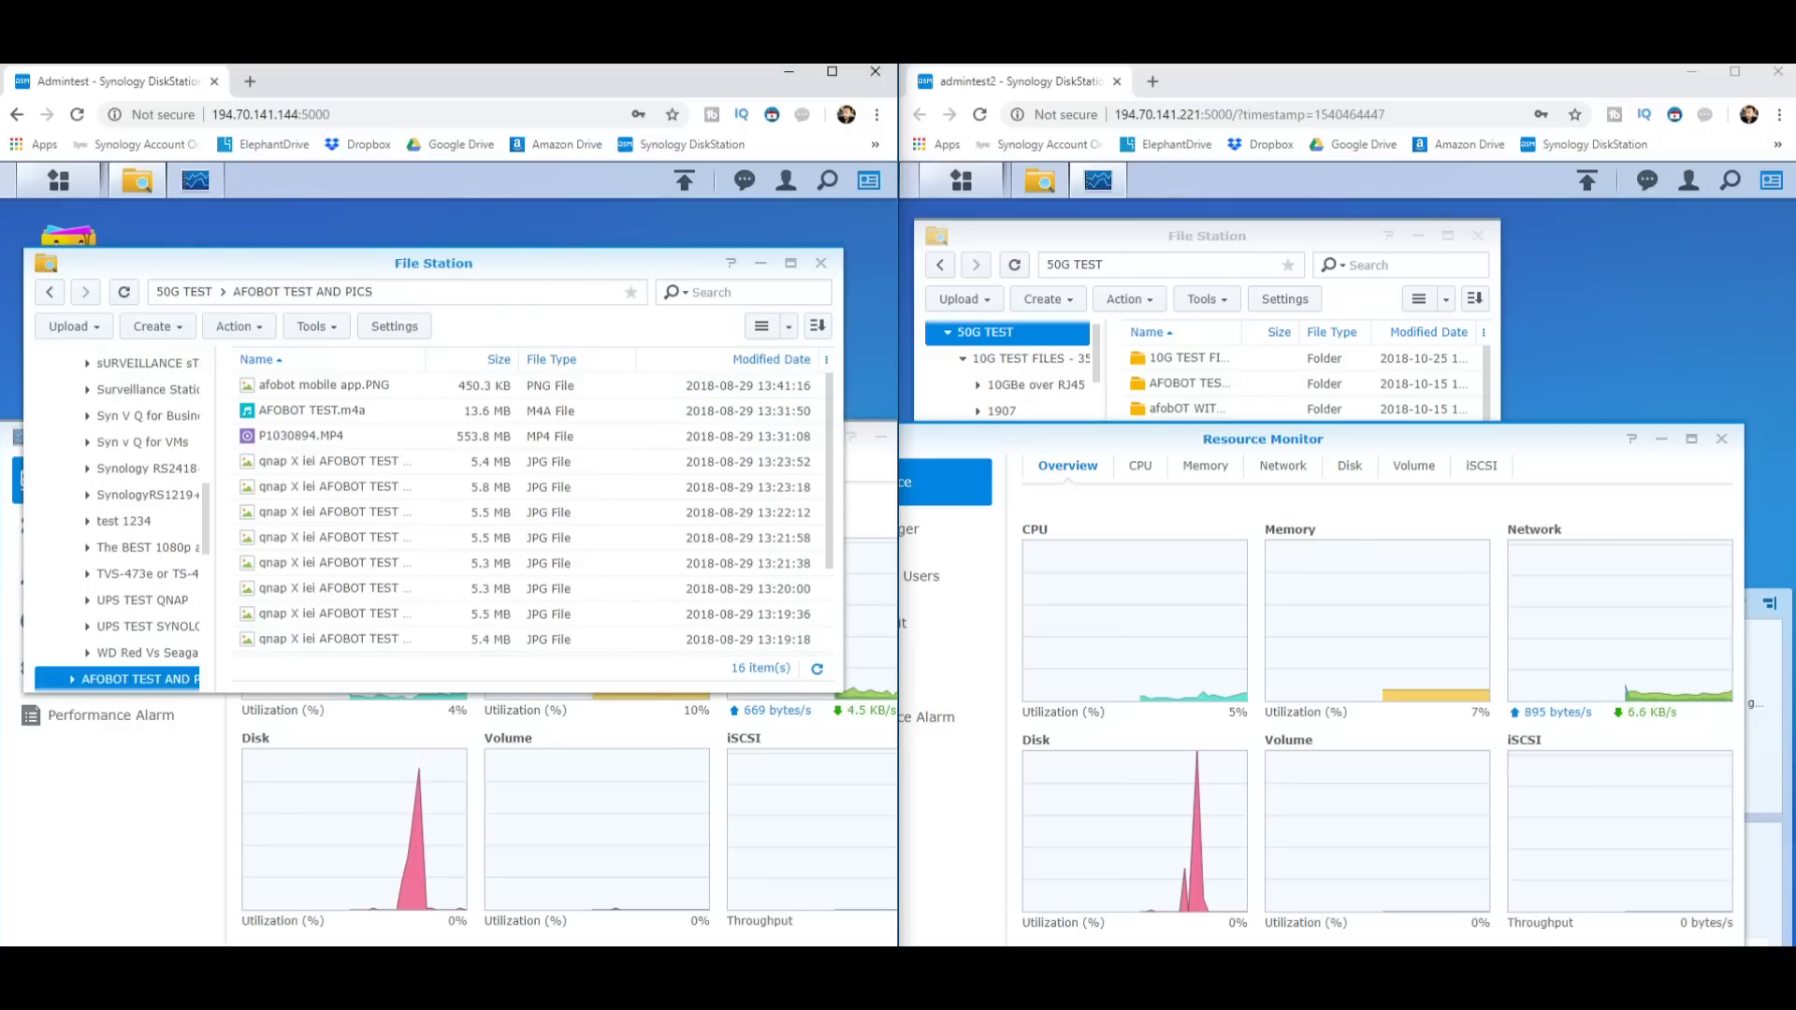
{"action": "left_click_drag", "start_coordinate": [1501, 374], "coordinate": [1702, 374]}
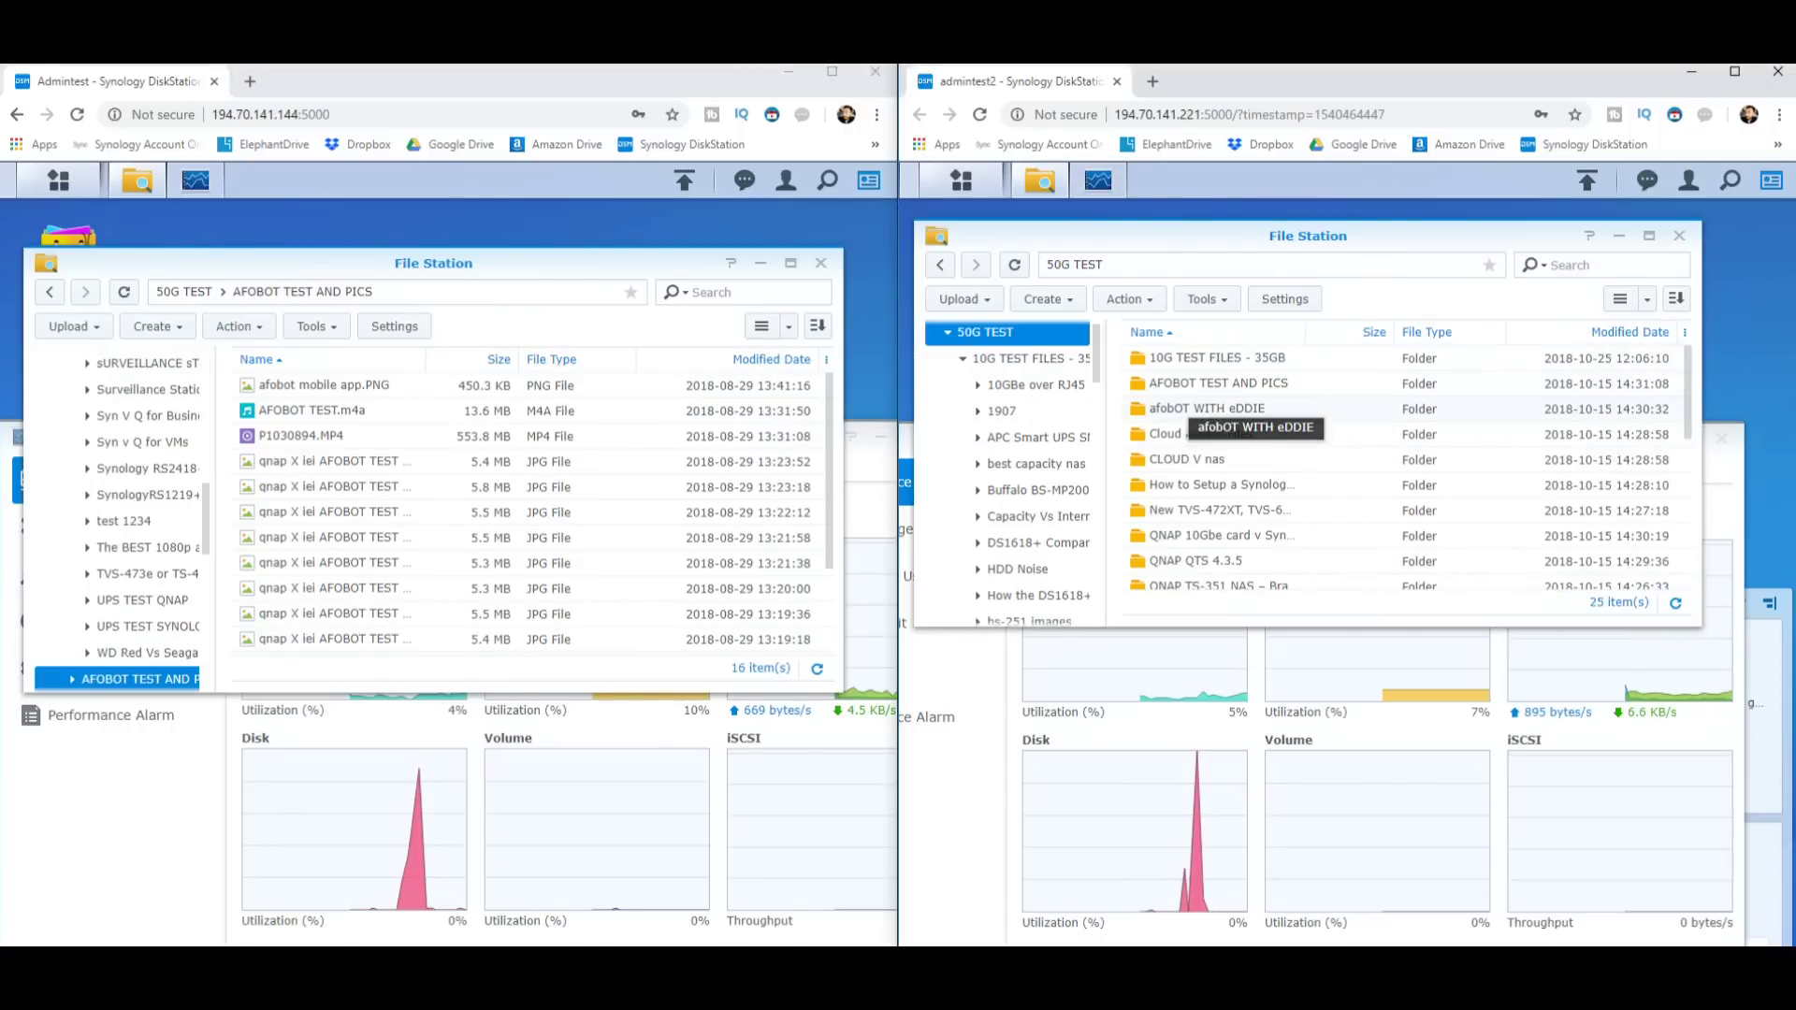
{"action": "double_click", "coordinate": [1216, 384]}
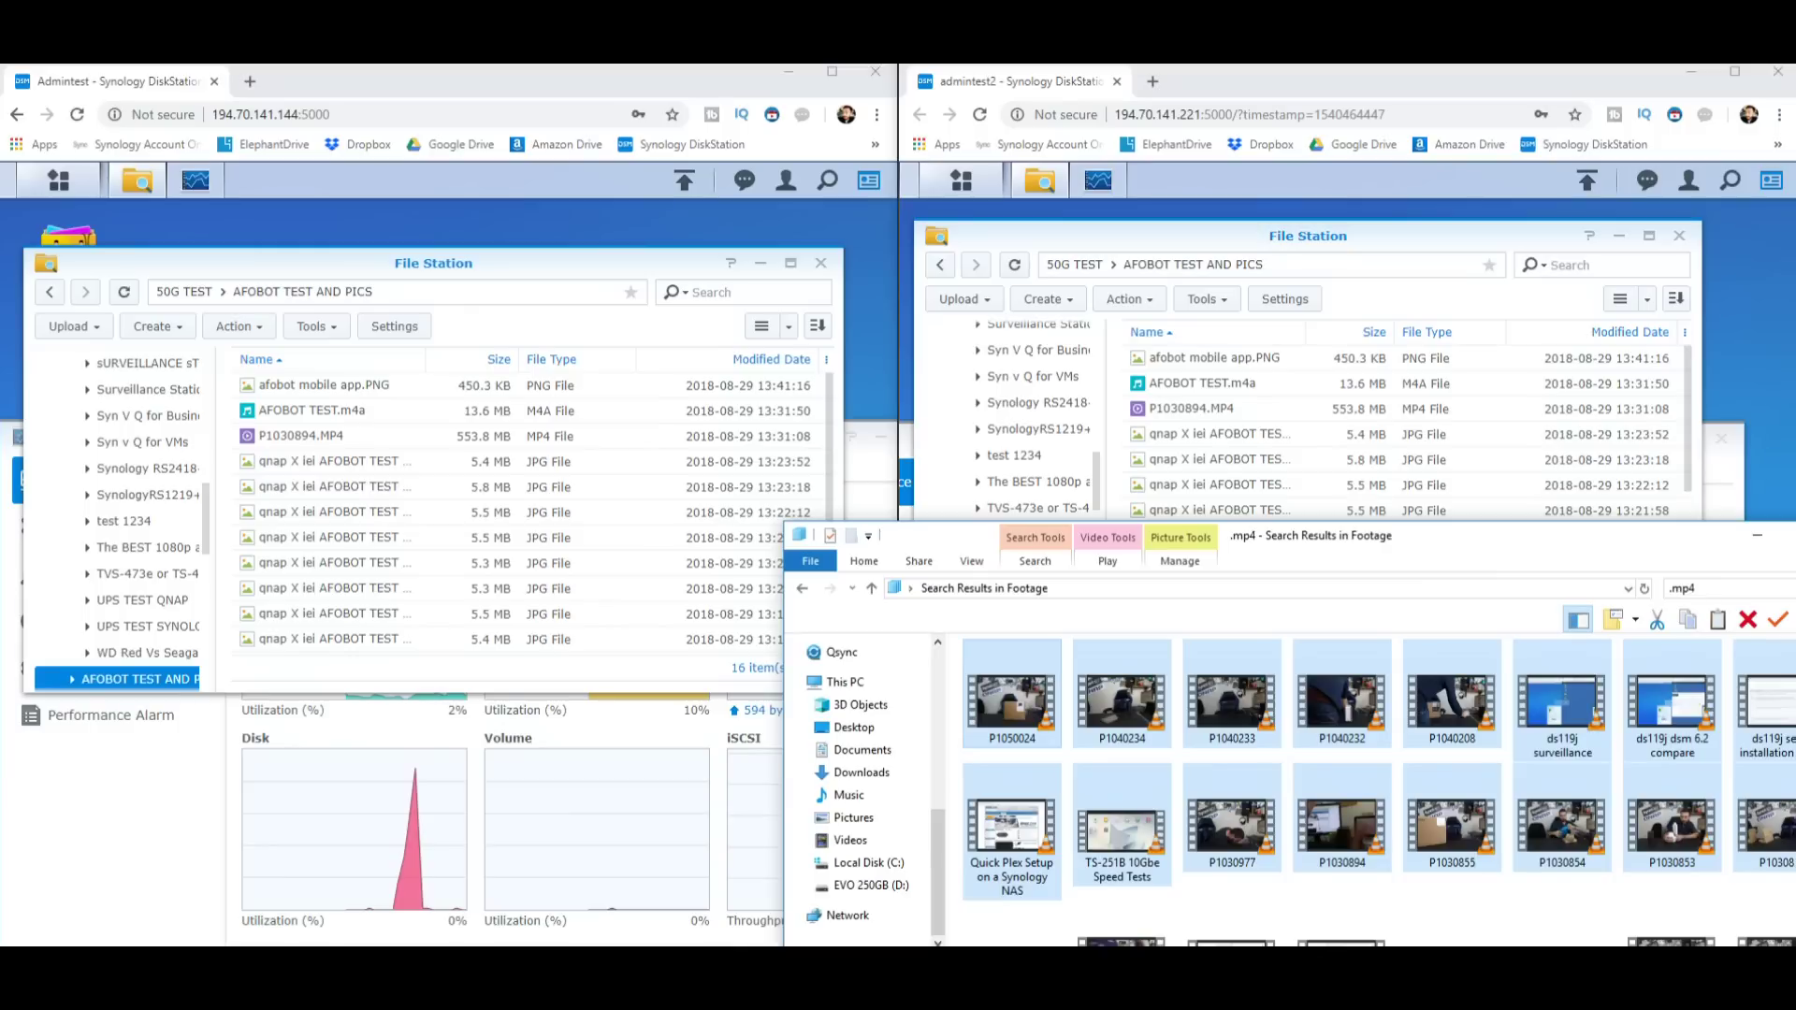
Drag the 16 video files into AFOBOT TEST AND PICS and show the upload progress.
{"action": "left_click_drag", "start_coordinate": [1012, 703], "coordinate": [1272, 458]}
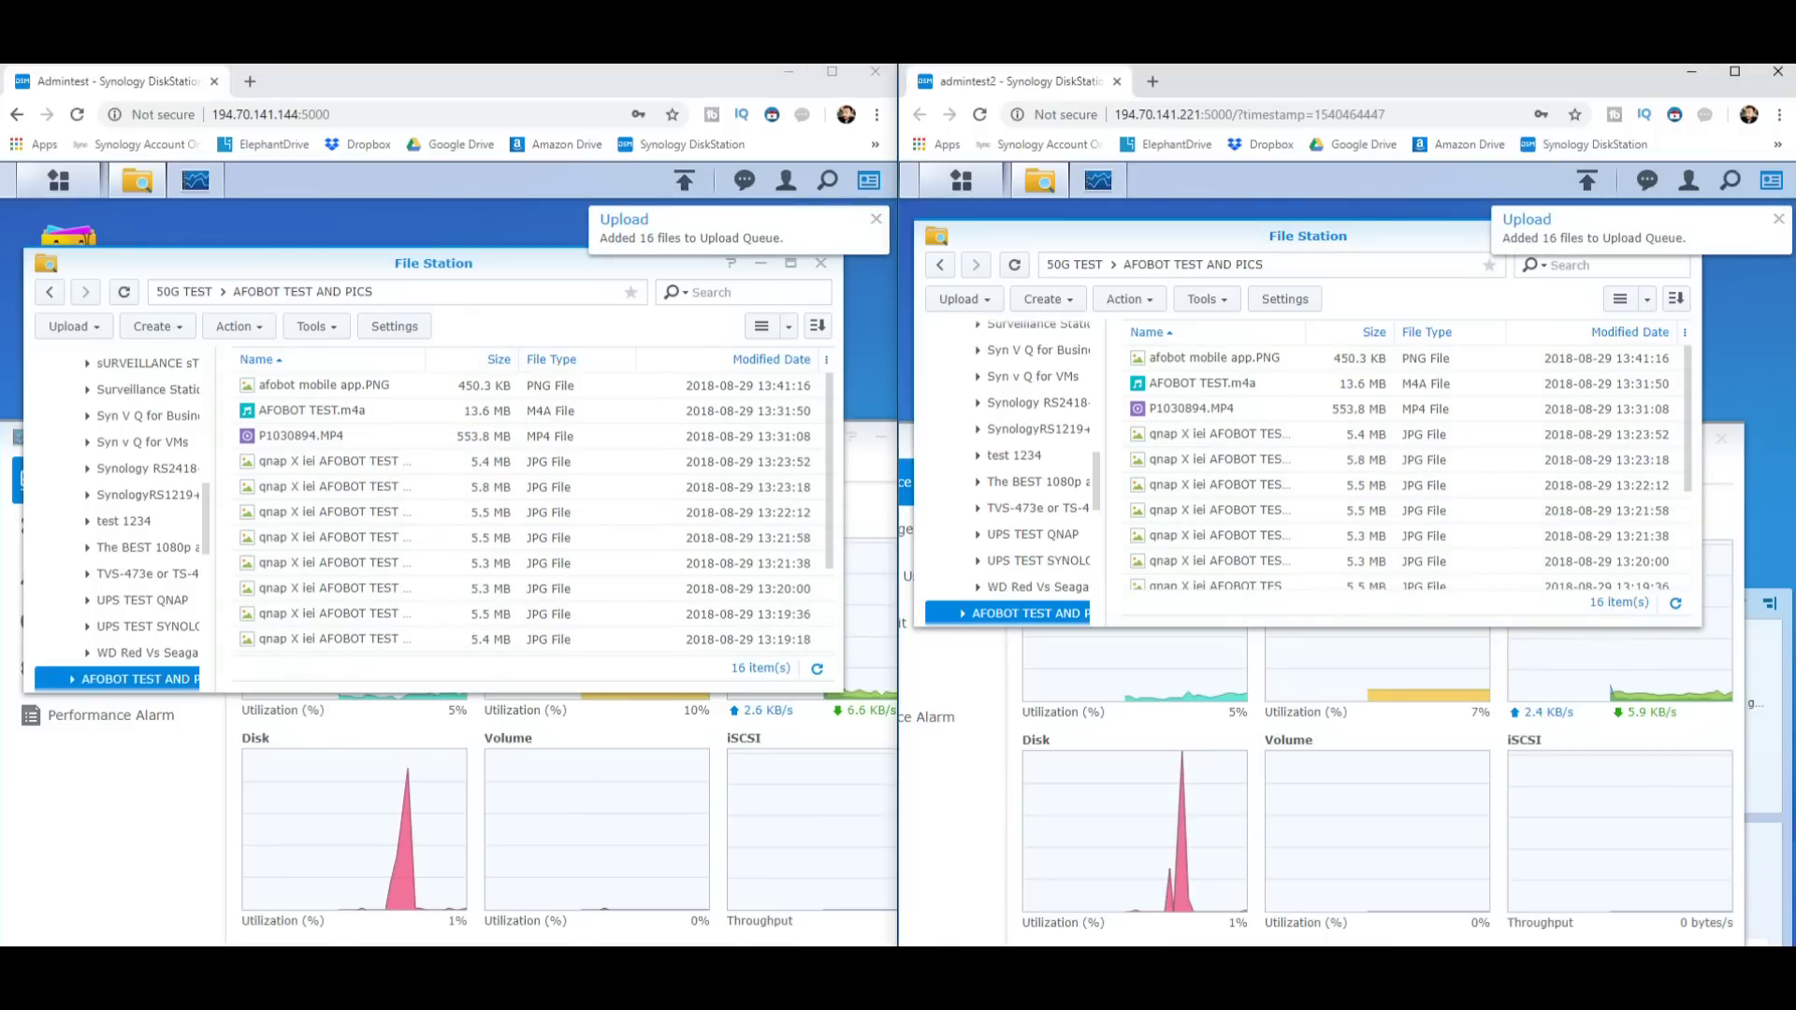
{"action": "left_click", "coordinate": [684, 181]}
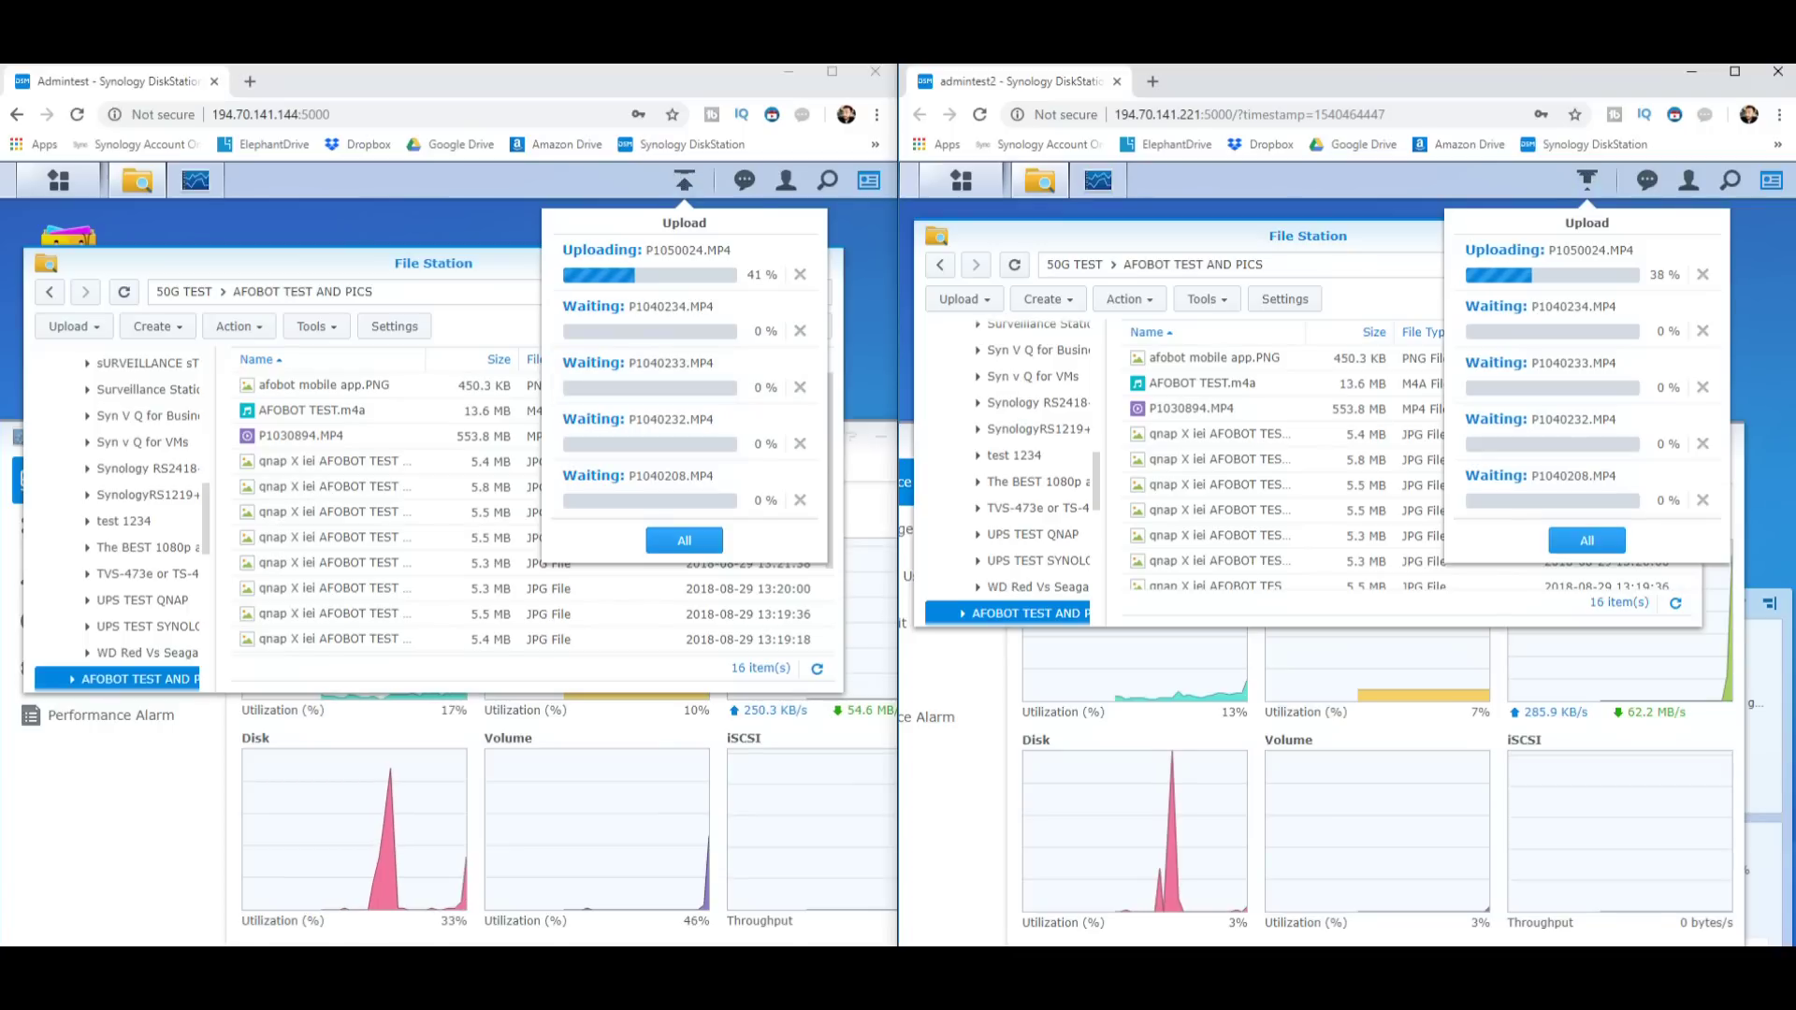
{"action": "key", "text": "alt+Tab"}
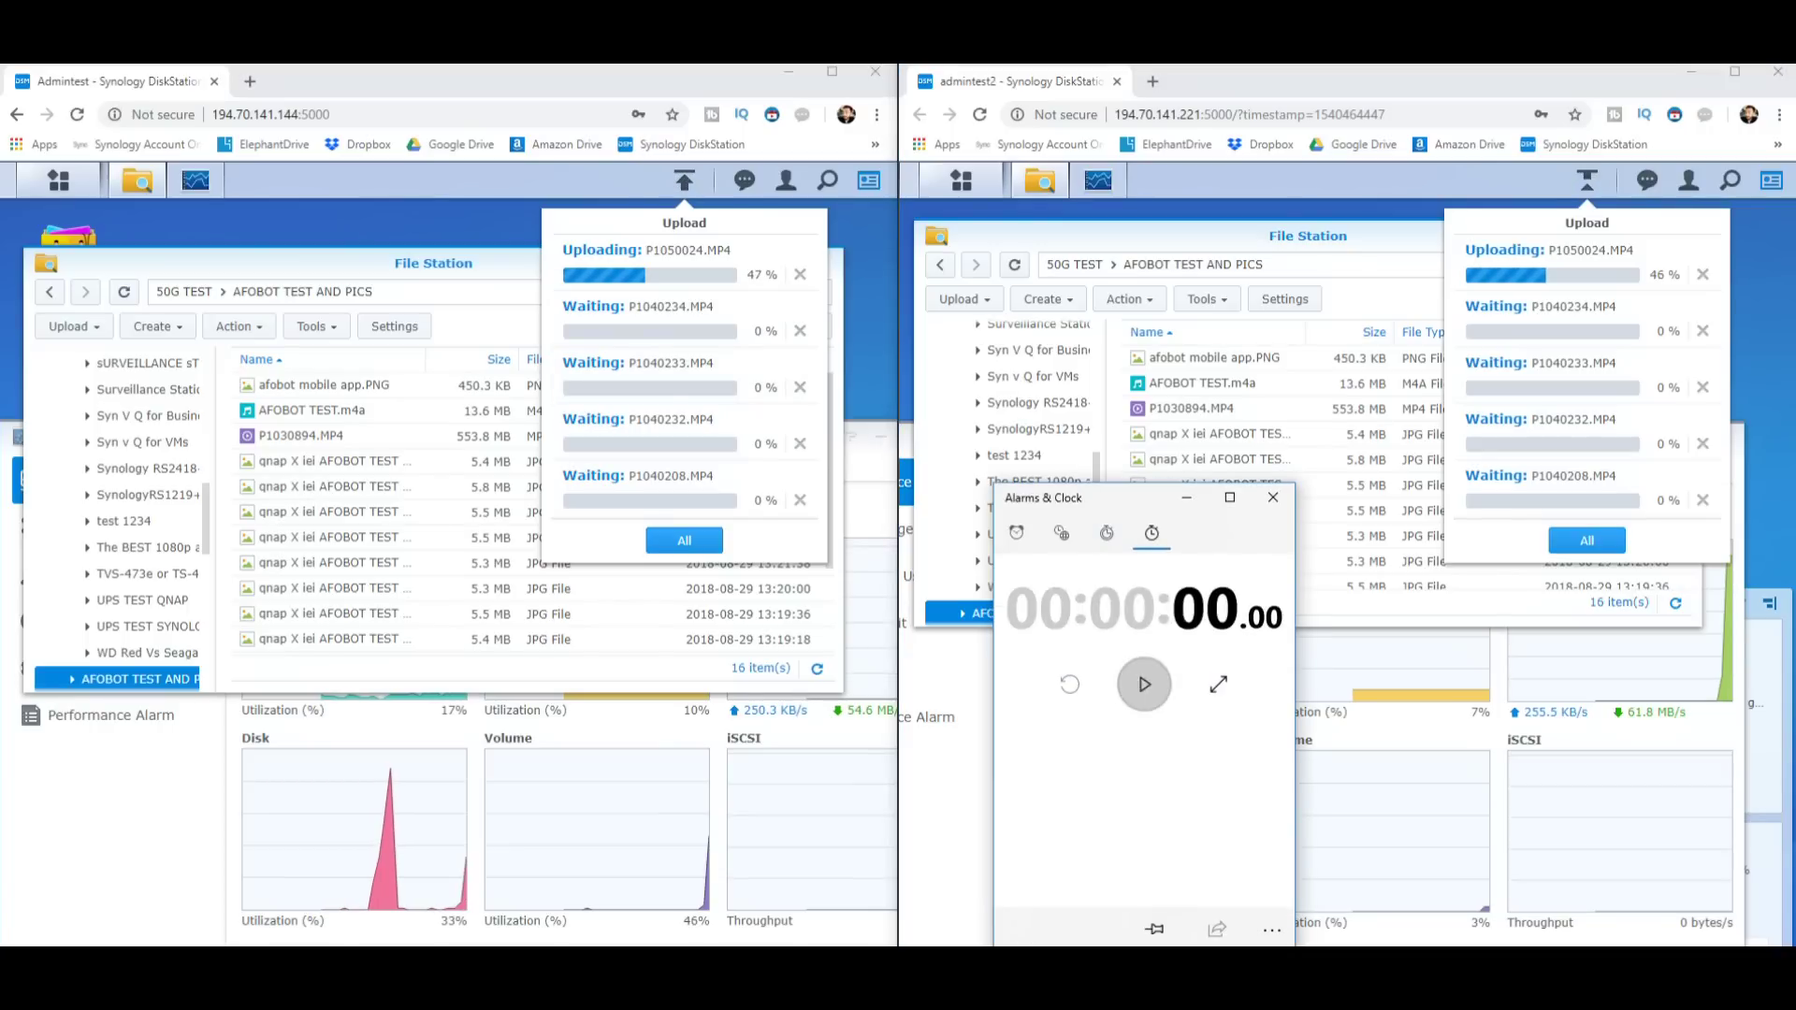
Start a stopwatch timing the uploads, move it aside, and bring Resource Monitor forward.
{"action": "left_click", "coordinate": [1144, 685]}
{"action": "left_click_drag", "start_coordinate": [1098, 498], "coordinate": [1056, 768]}
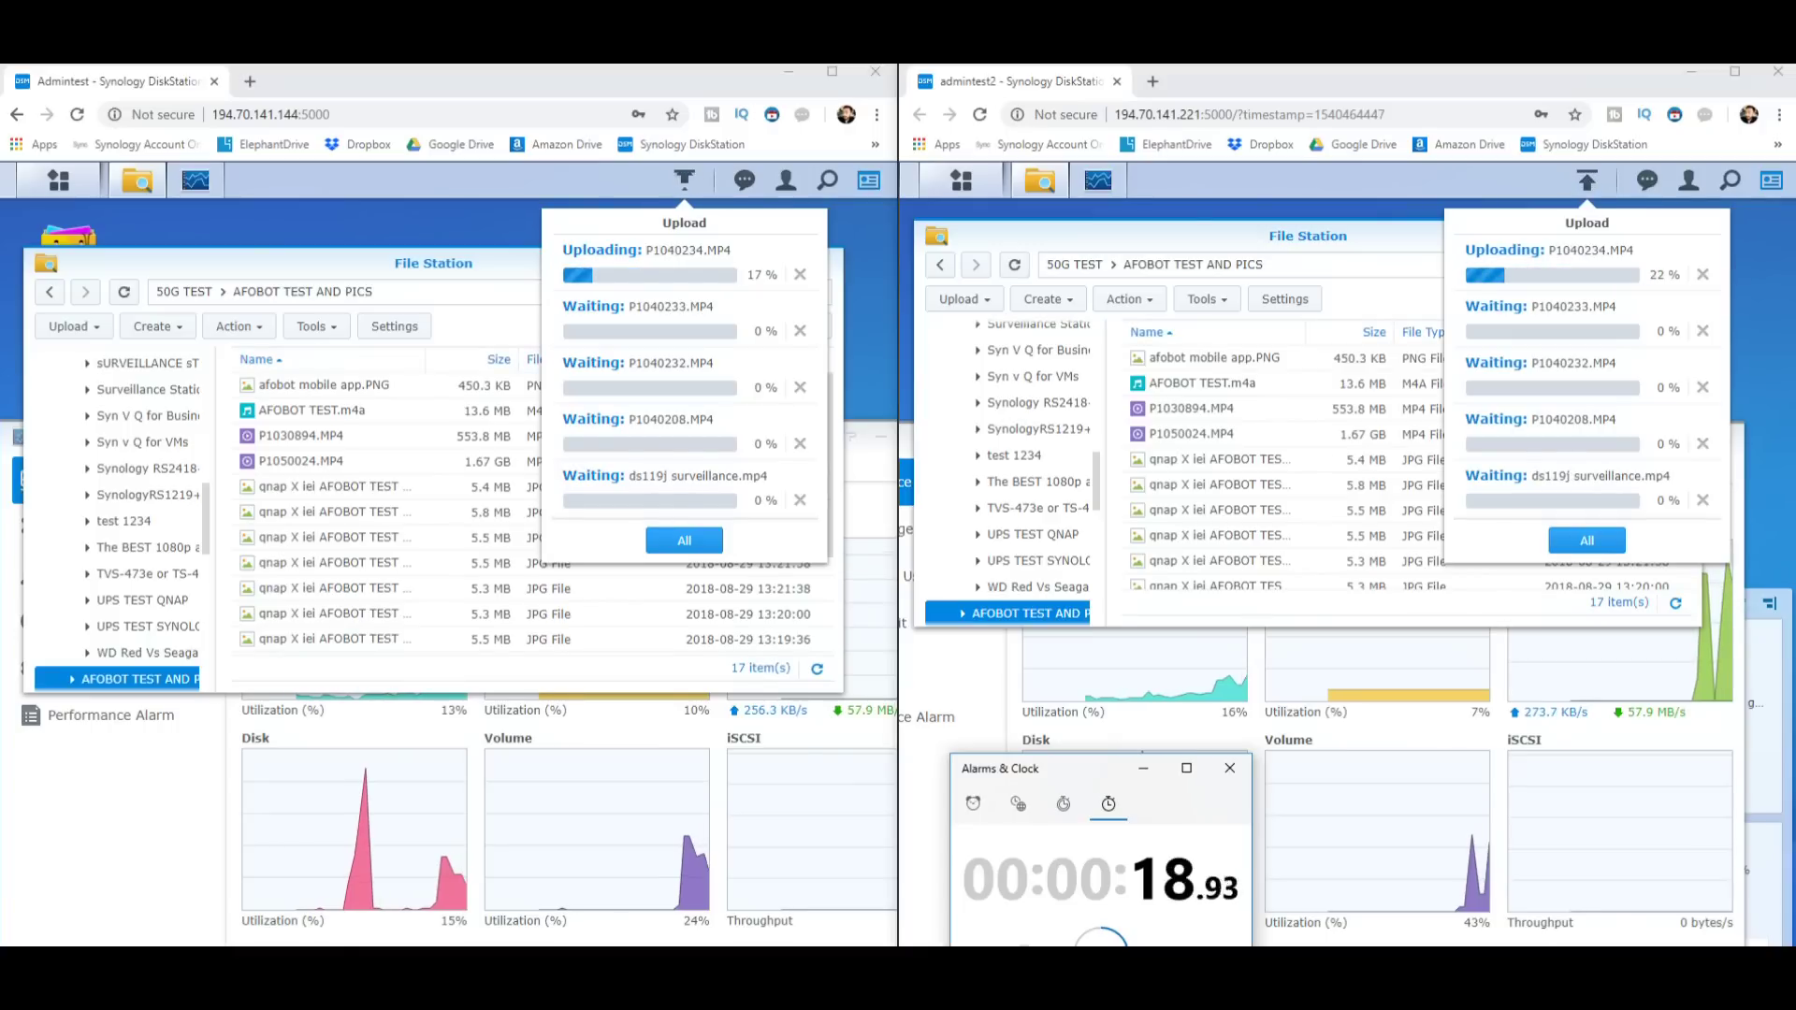
{"action": "left_click", "coordinate": [475, 823]}
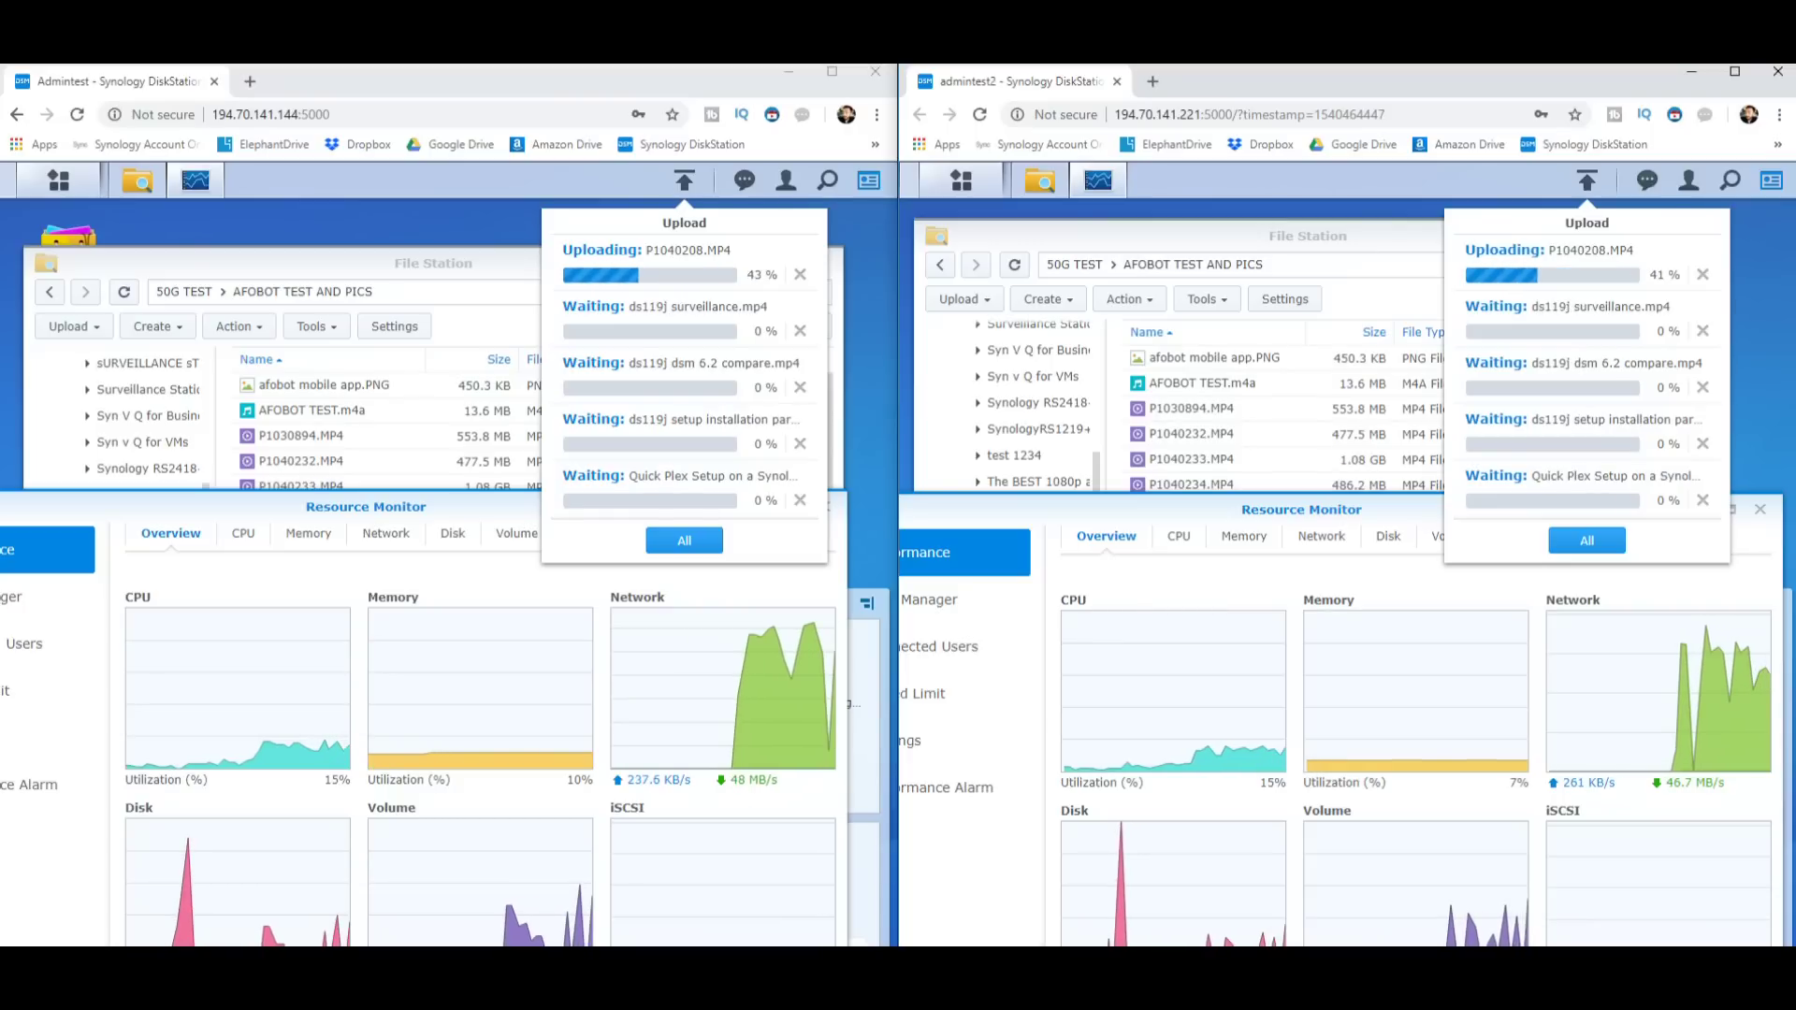
Check upload progress on both NAS units, closing the accidentally opened Control Panel.
{"action": "left_click", "coordinate": [58, 181]}
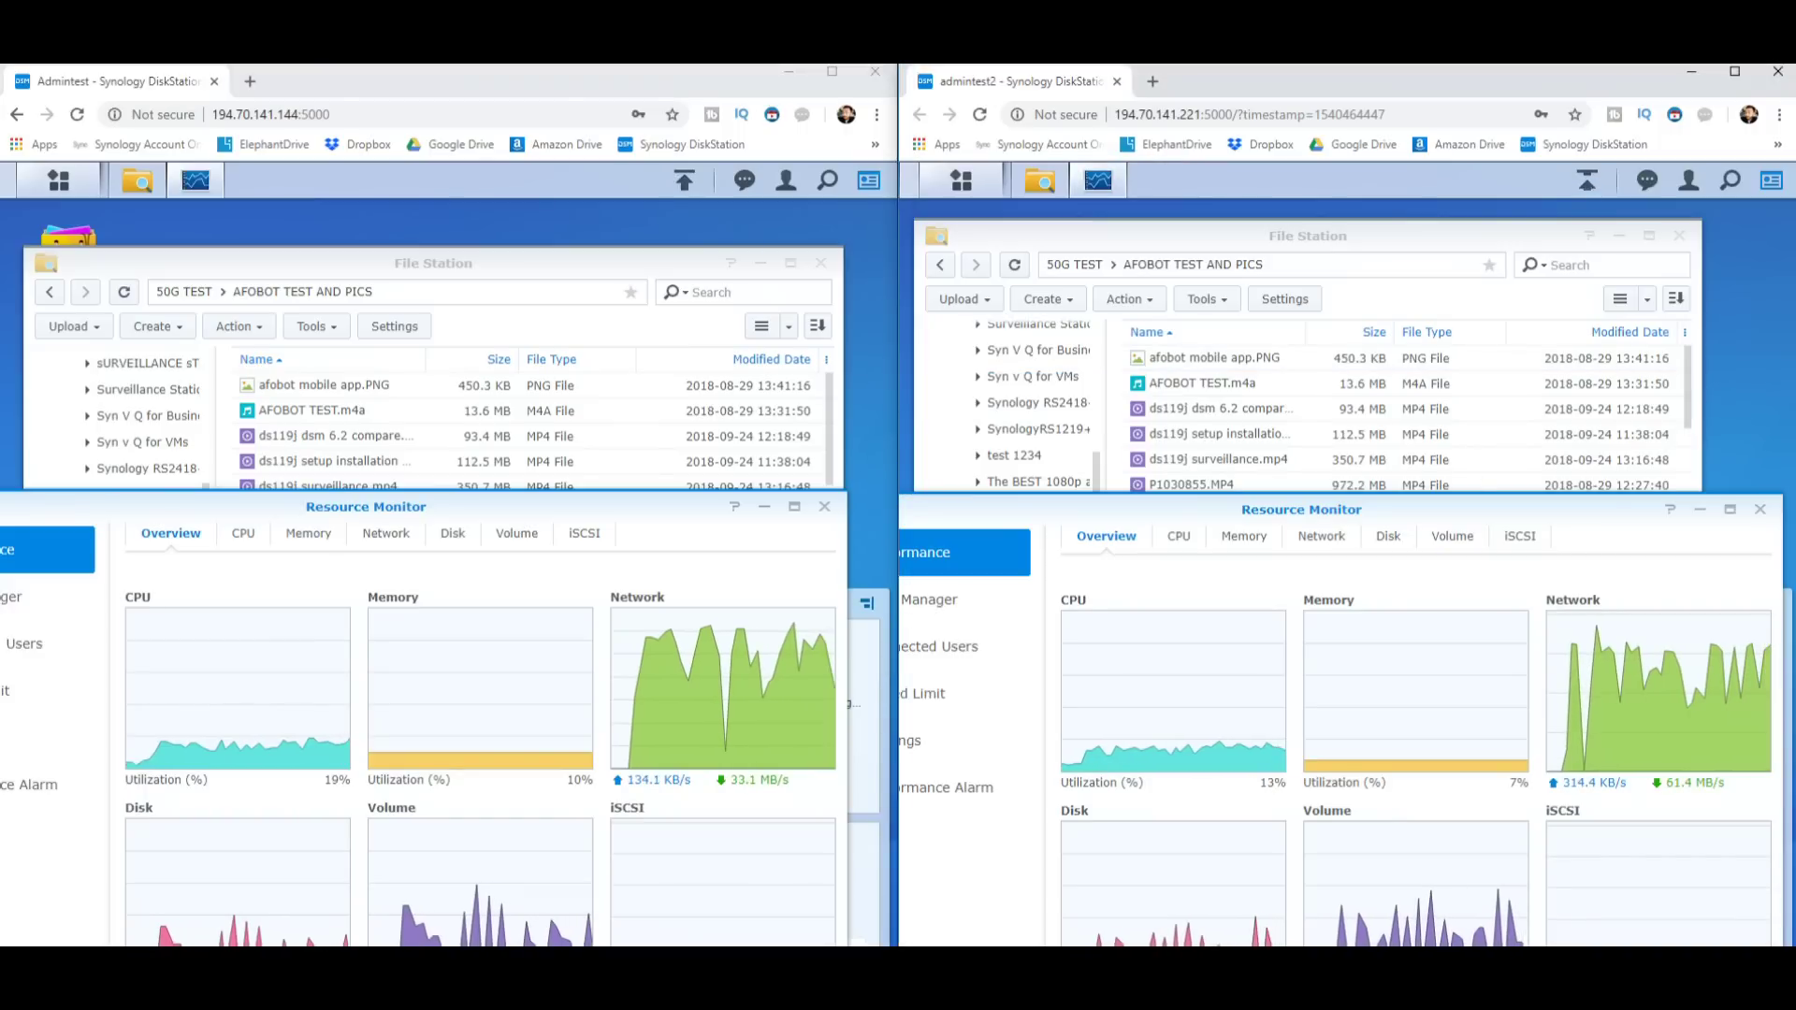
{"action": "left_click", "coordinate": [58, 180]}
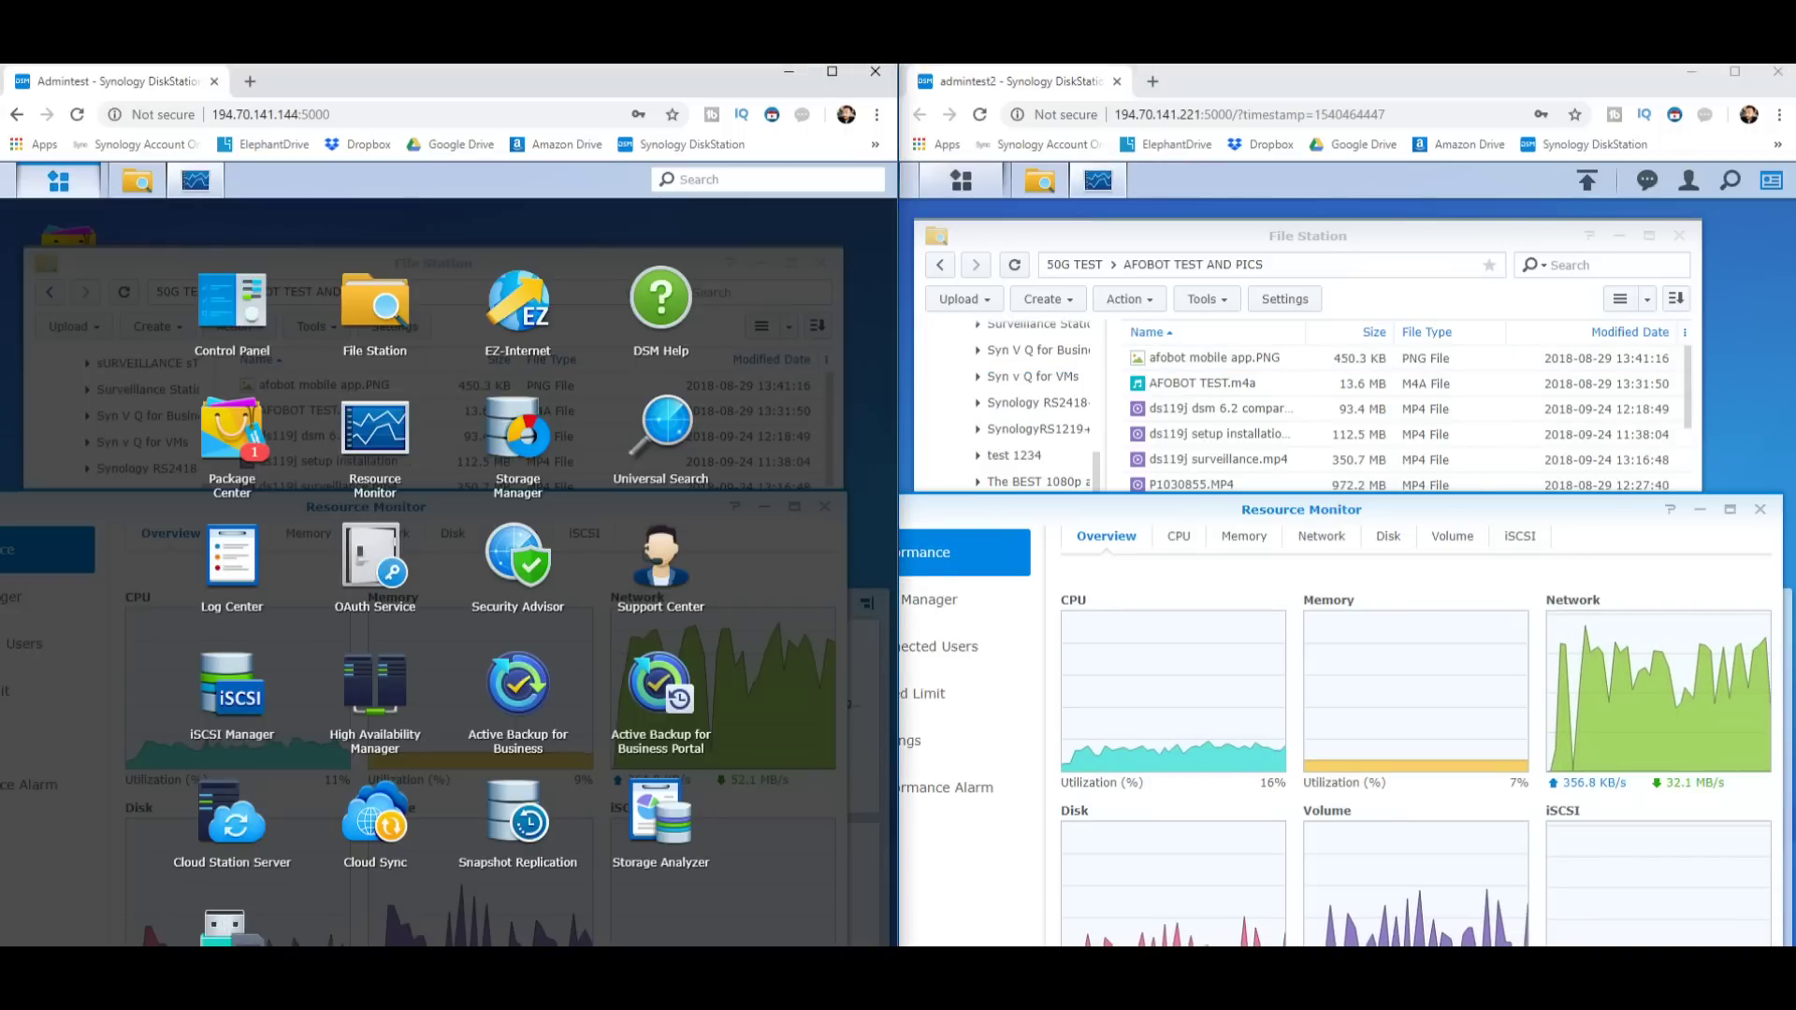
{"action": "left_click", "coordinate": [232, 302]}
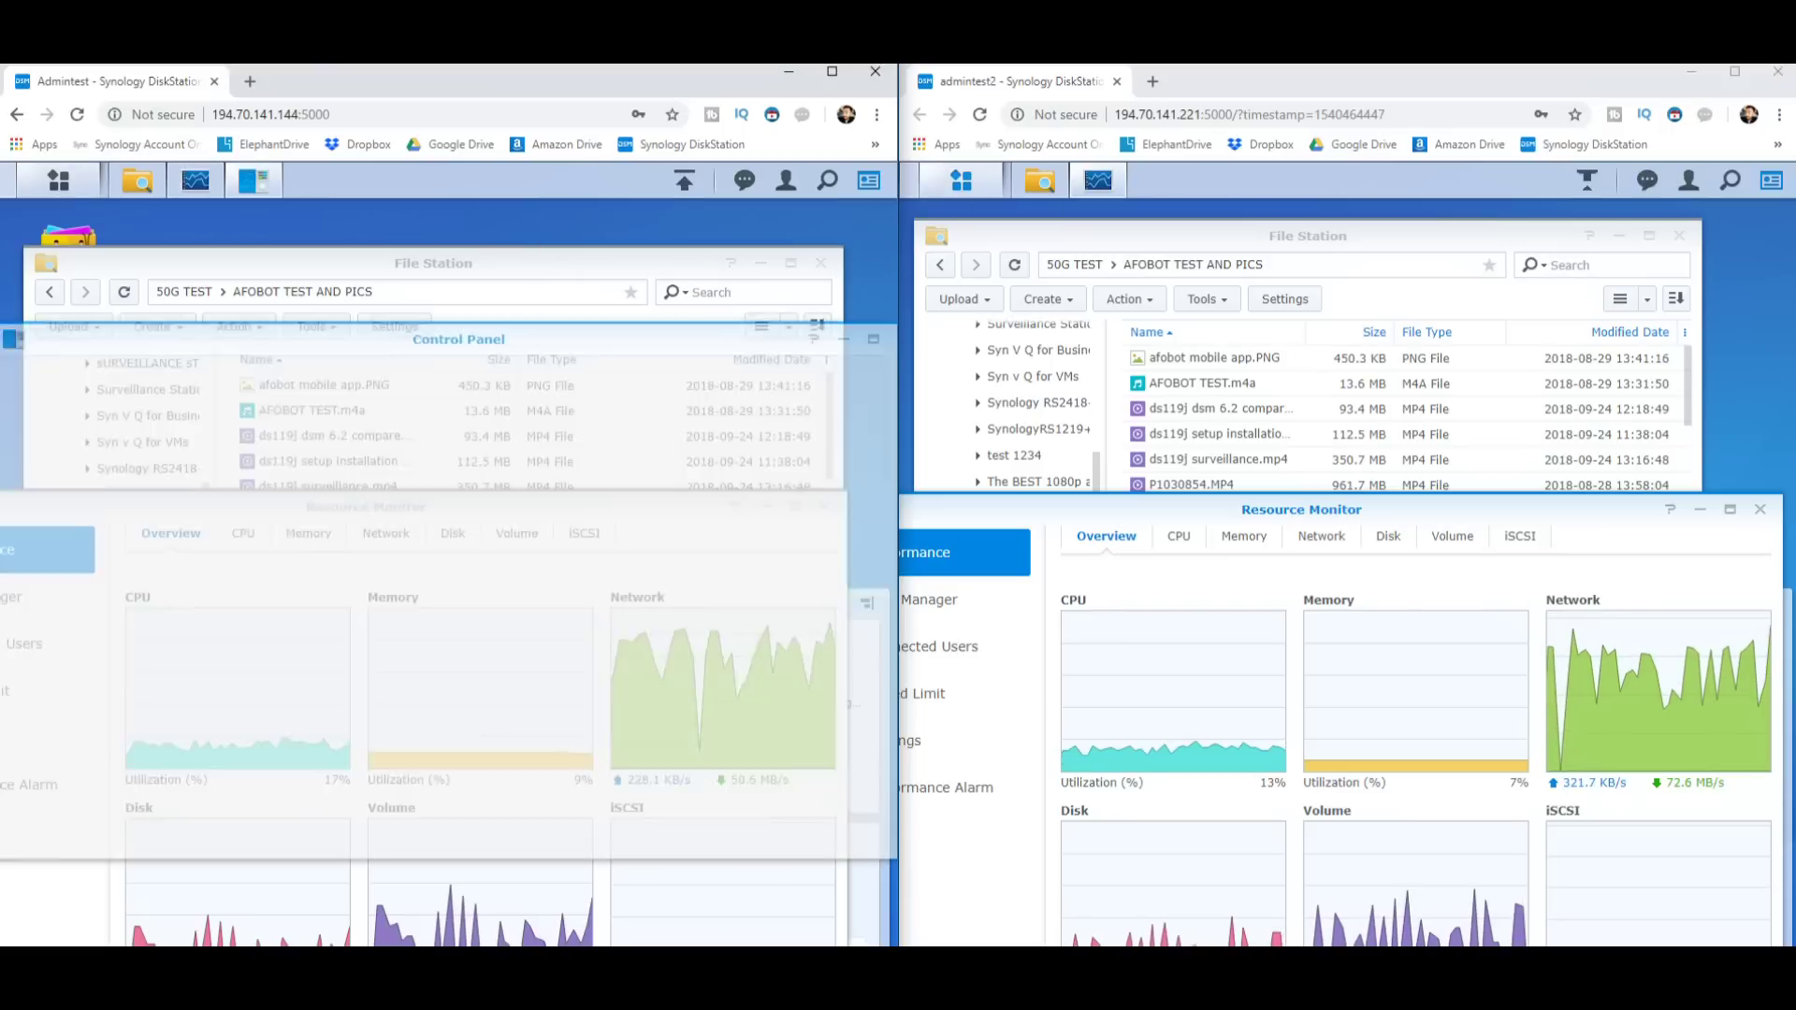
{"action": "left_click", "coordinate": [809, 343]}
{"action": "left_click", "coordinate": [684, 179]}
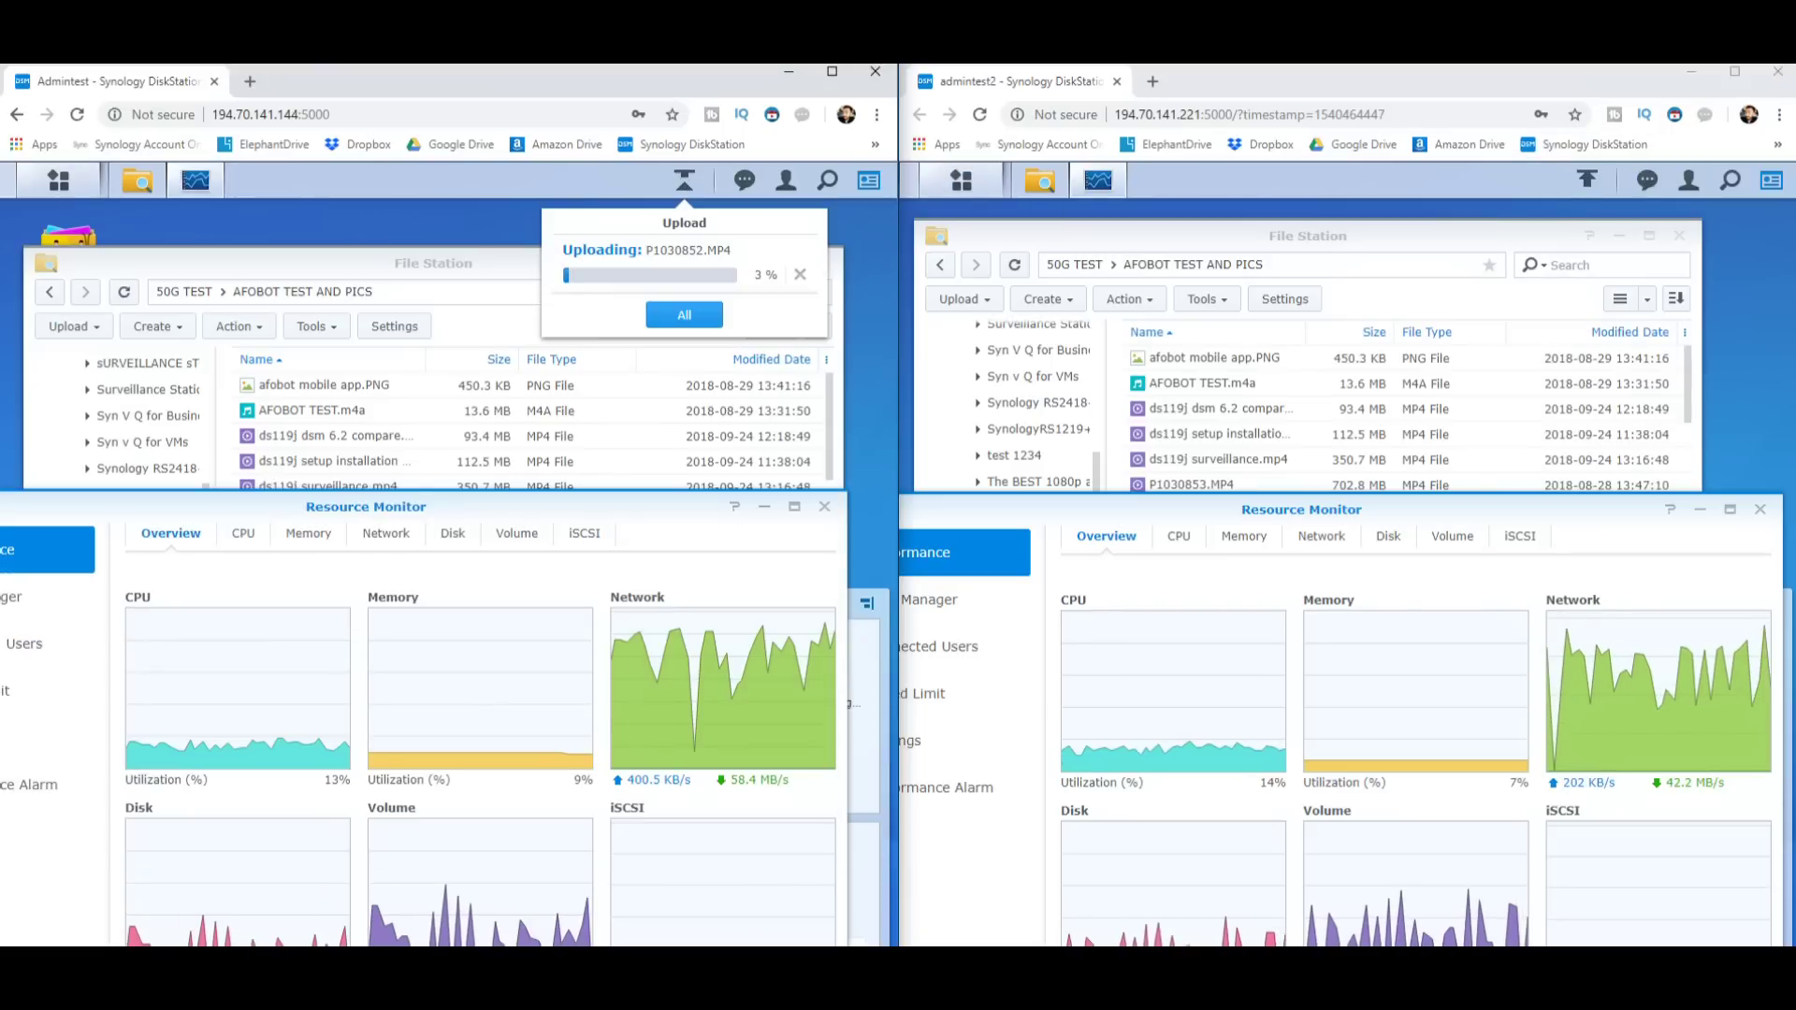
{"action": "left_click", "coordinate": [1587, 180]}
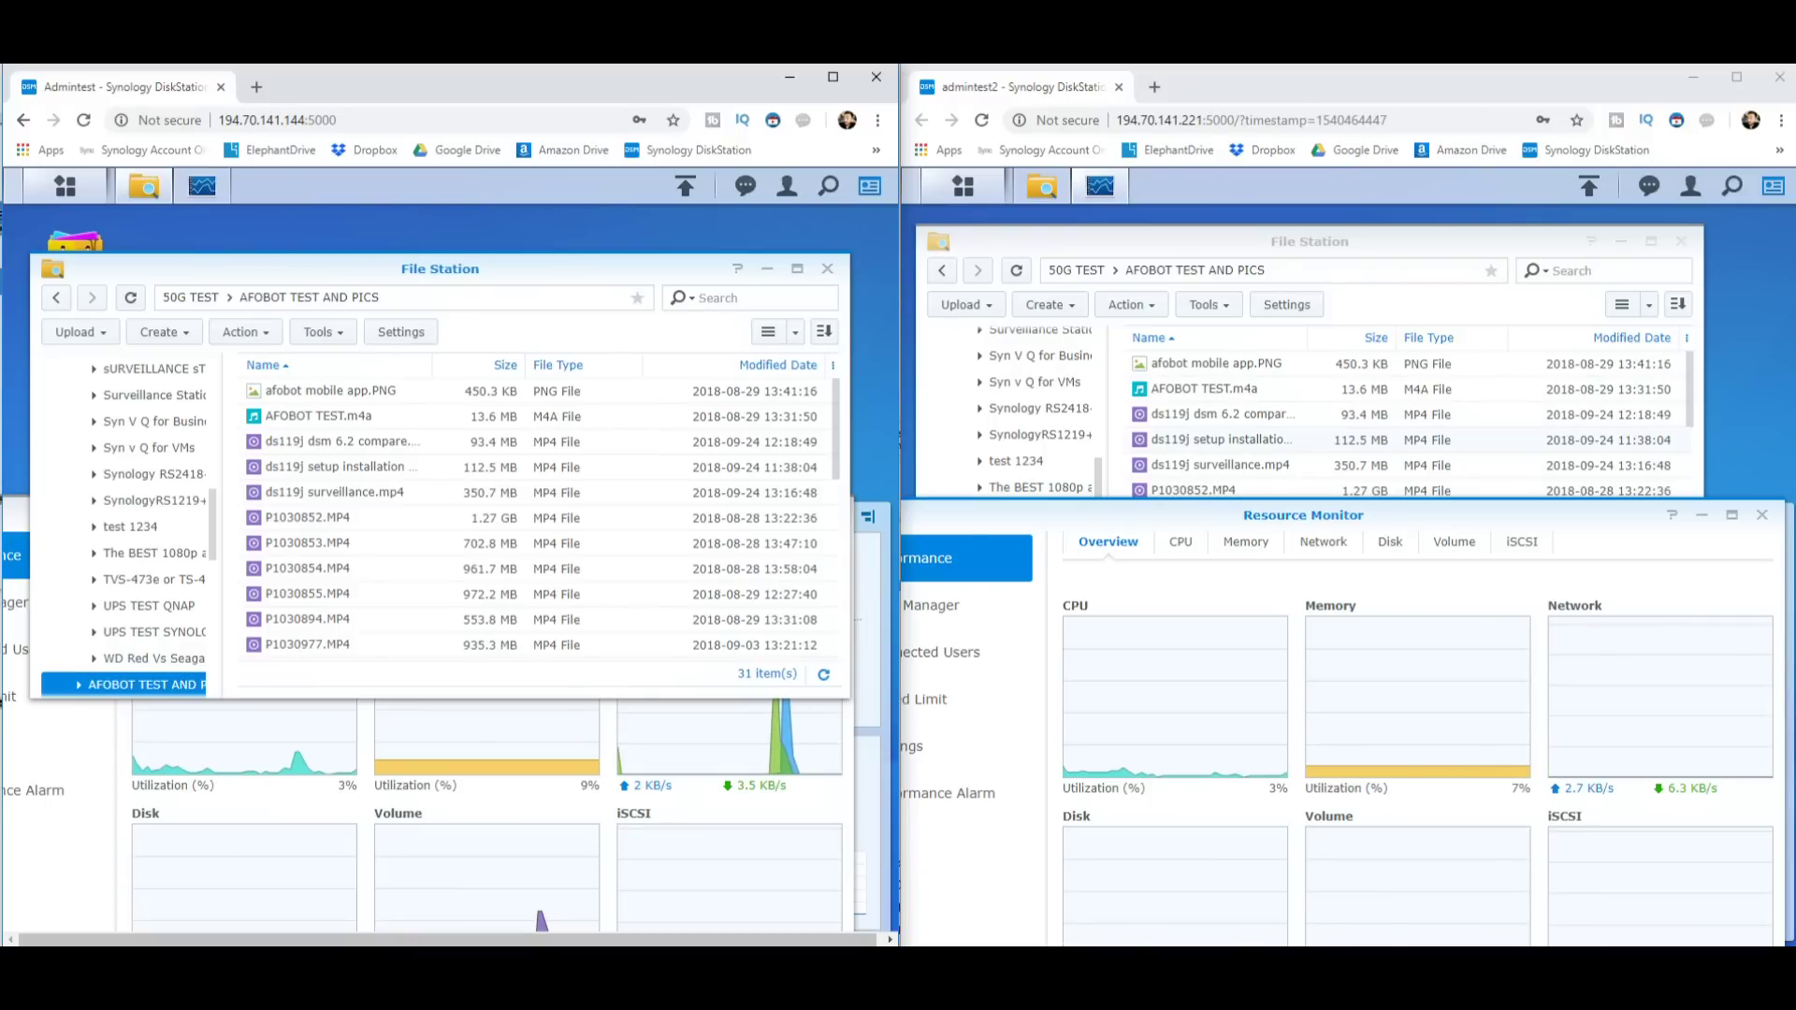
Open Storage Manager on both NAS units, scroll to Disk Information, then minimize both windows.
{"action": "left_click", "coordinate": [937, 324]}
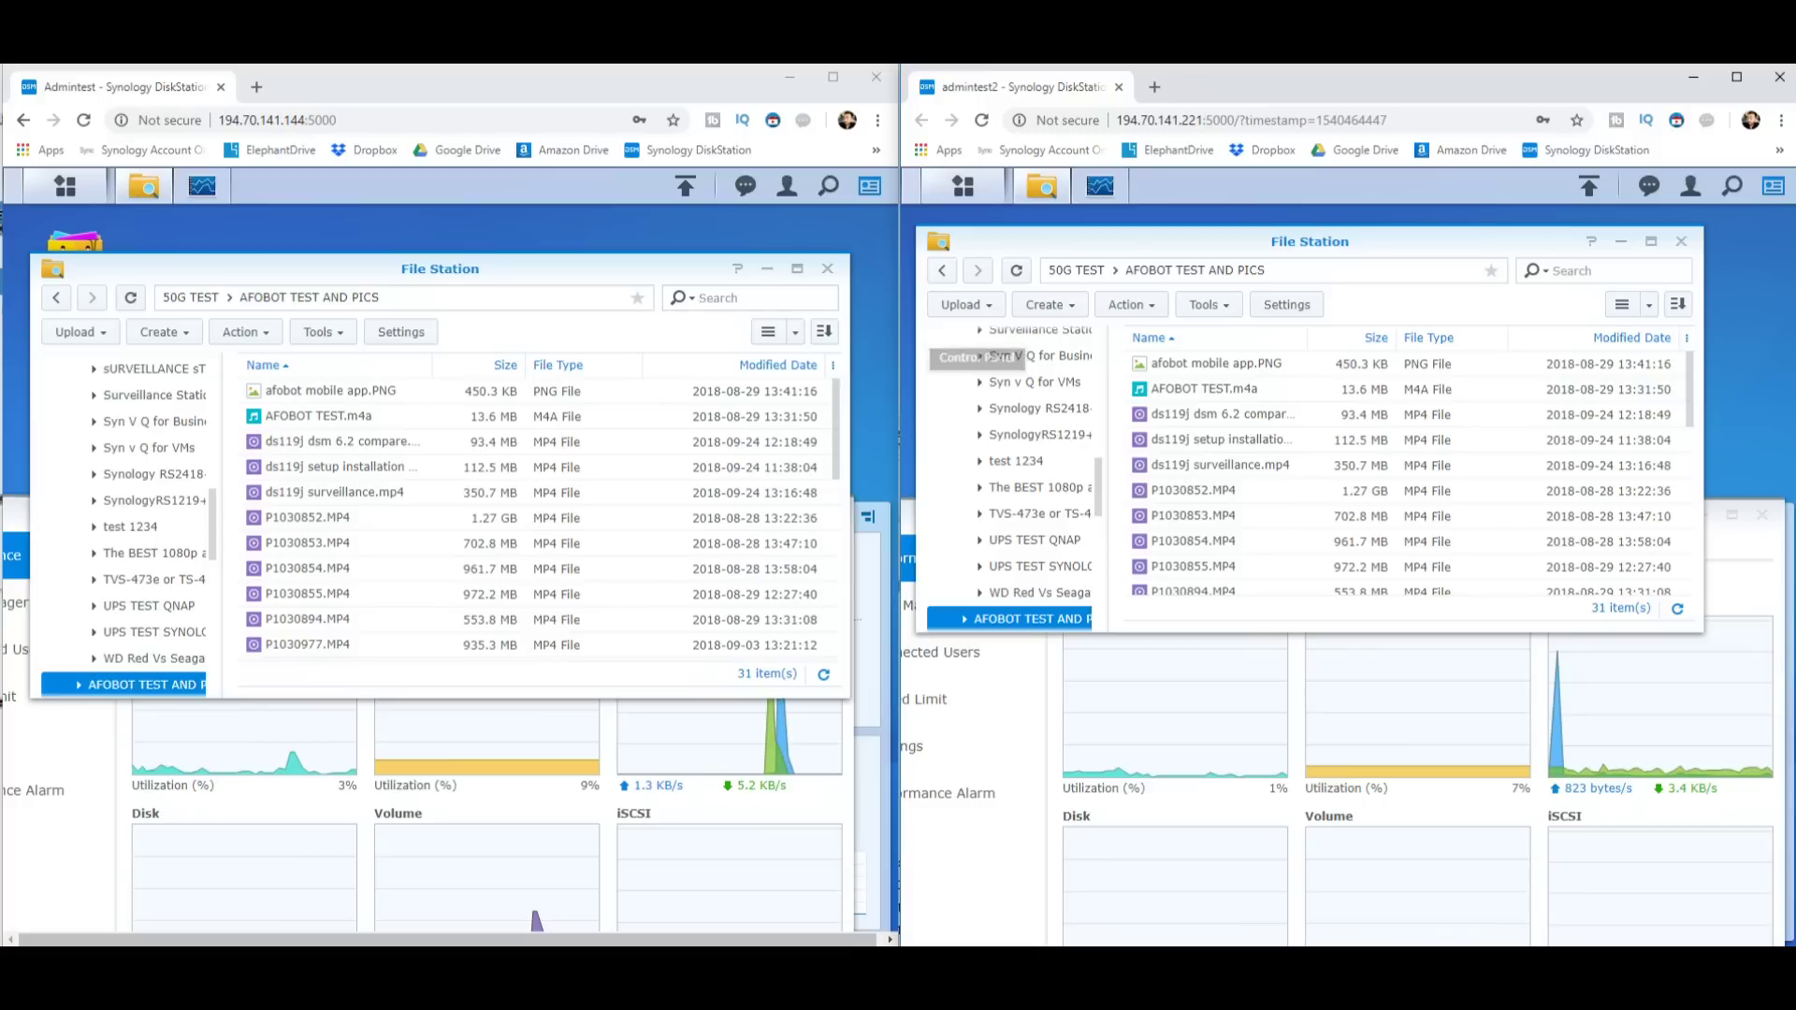
{"action": "left_click", "coordinate": [64, 186]}
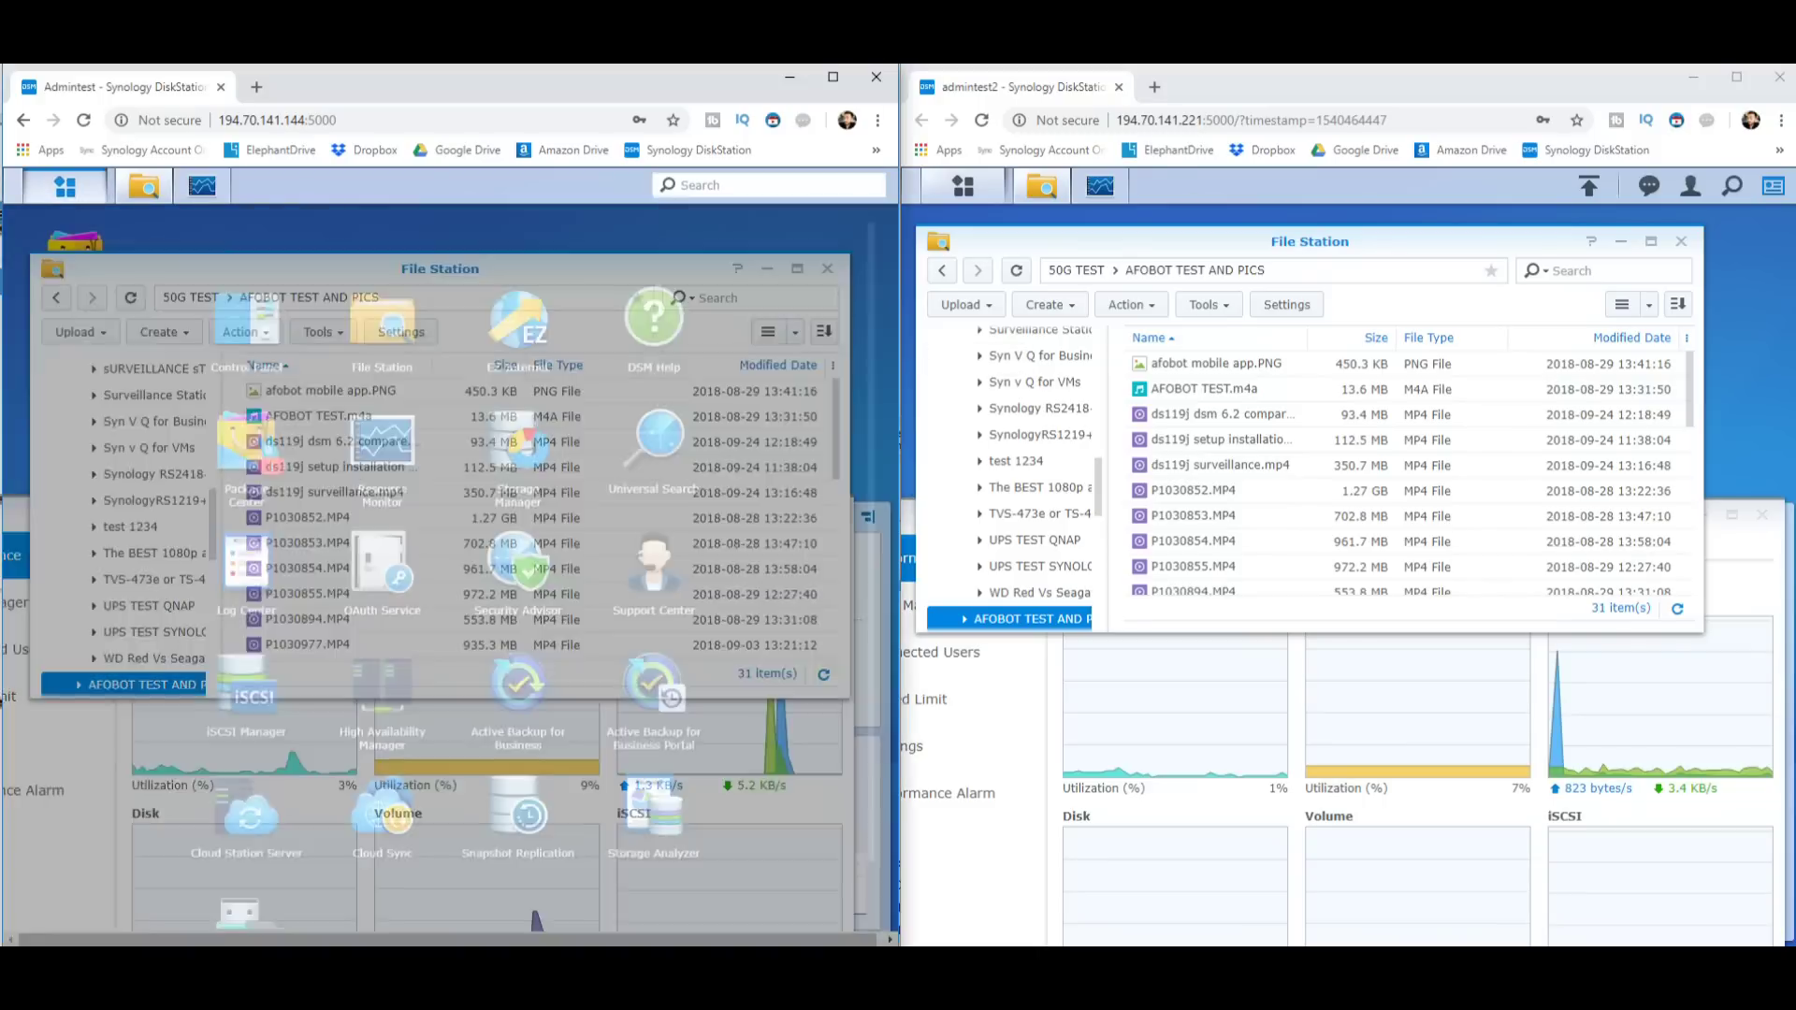
{"action": "left_click", "coordinate": [521, 444]}
{"action": "left_click", "coordinate": [963, 186]}
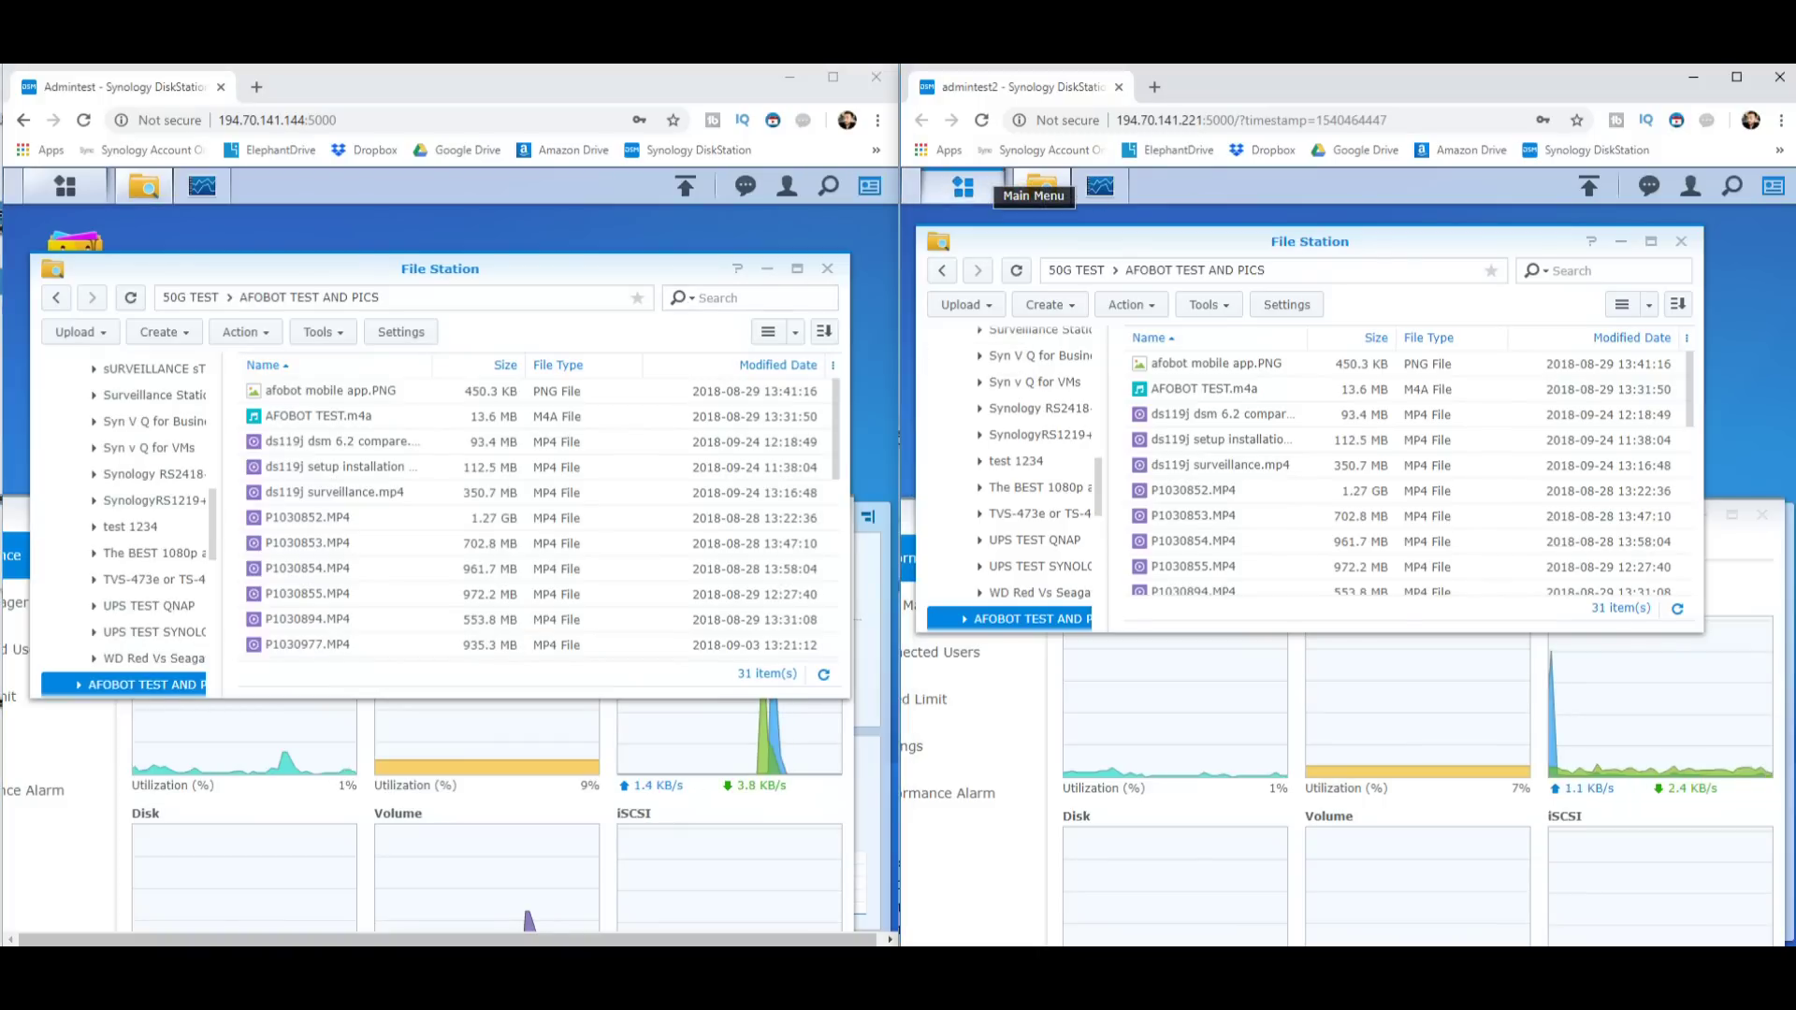
{"action": "left_click", "coordinate": [1422, 445]}
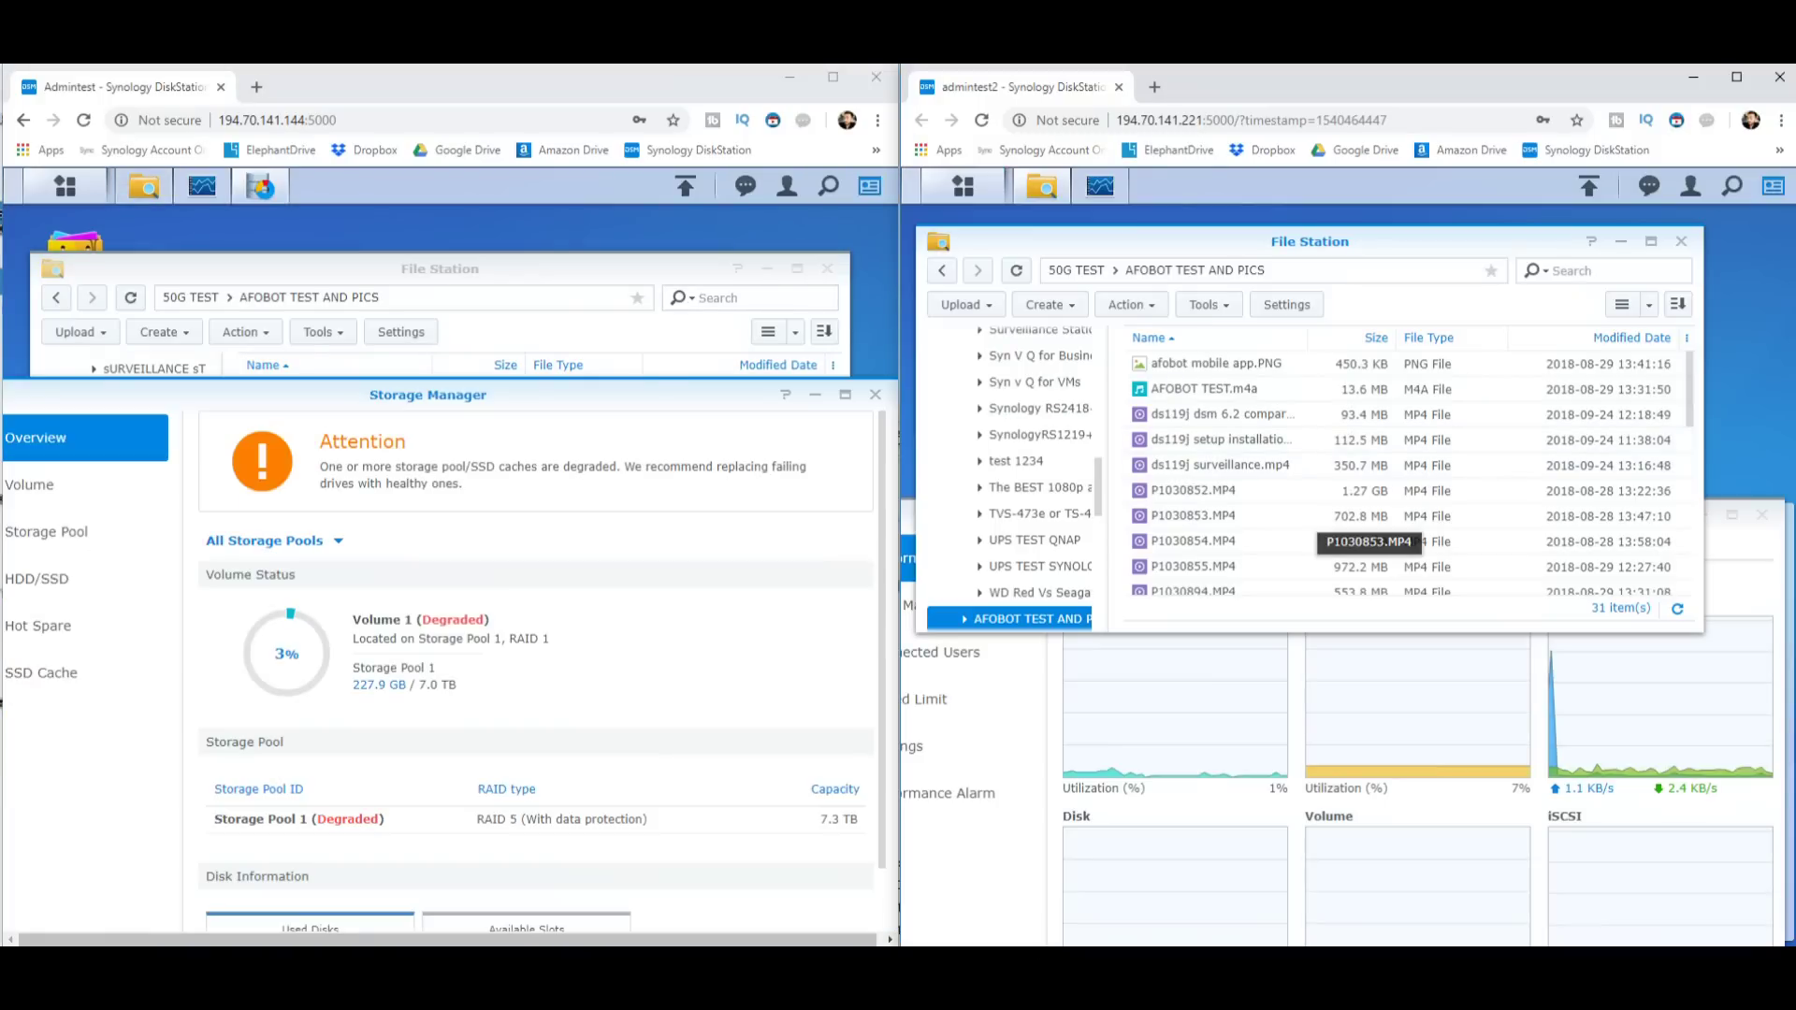
{"action": "scroll", "coordinate": [452, 634], "scroll_direction": "down", "scroll_amount": 2}
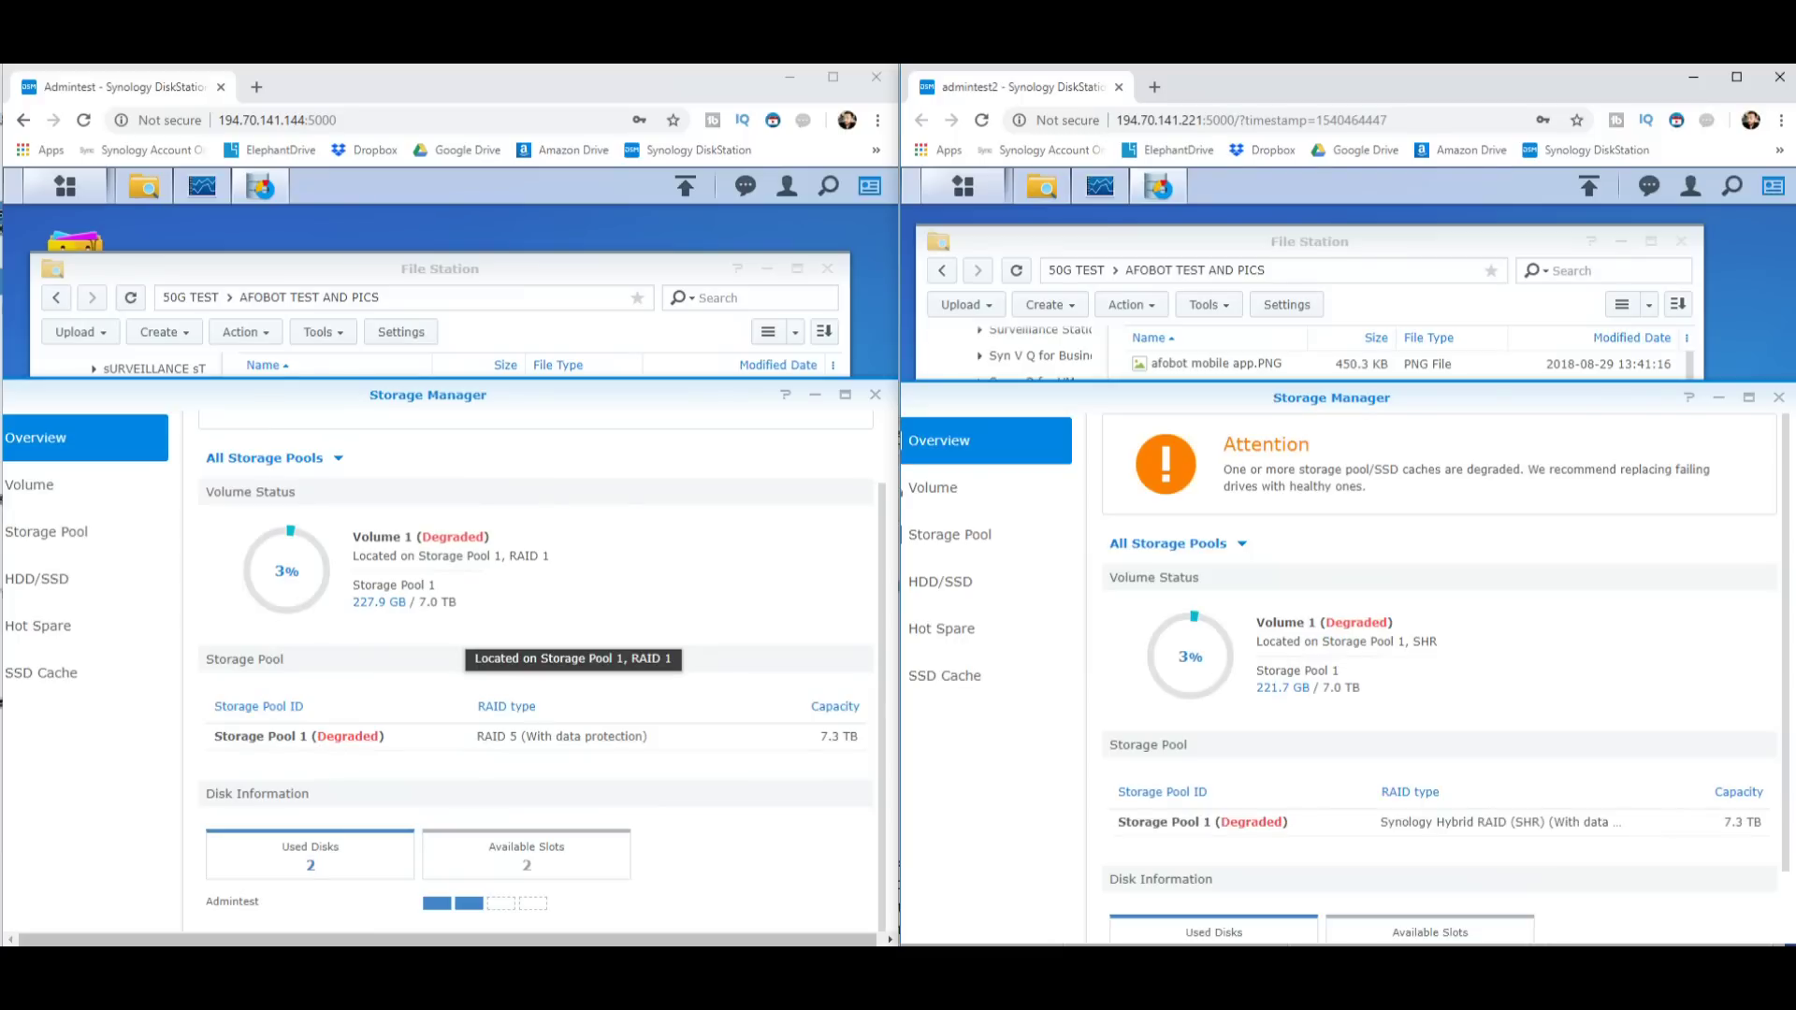
{"action": "scroll", "coordinate": [1445, 679], "scroll_direction": "down", "scroll_amount": 1}
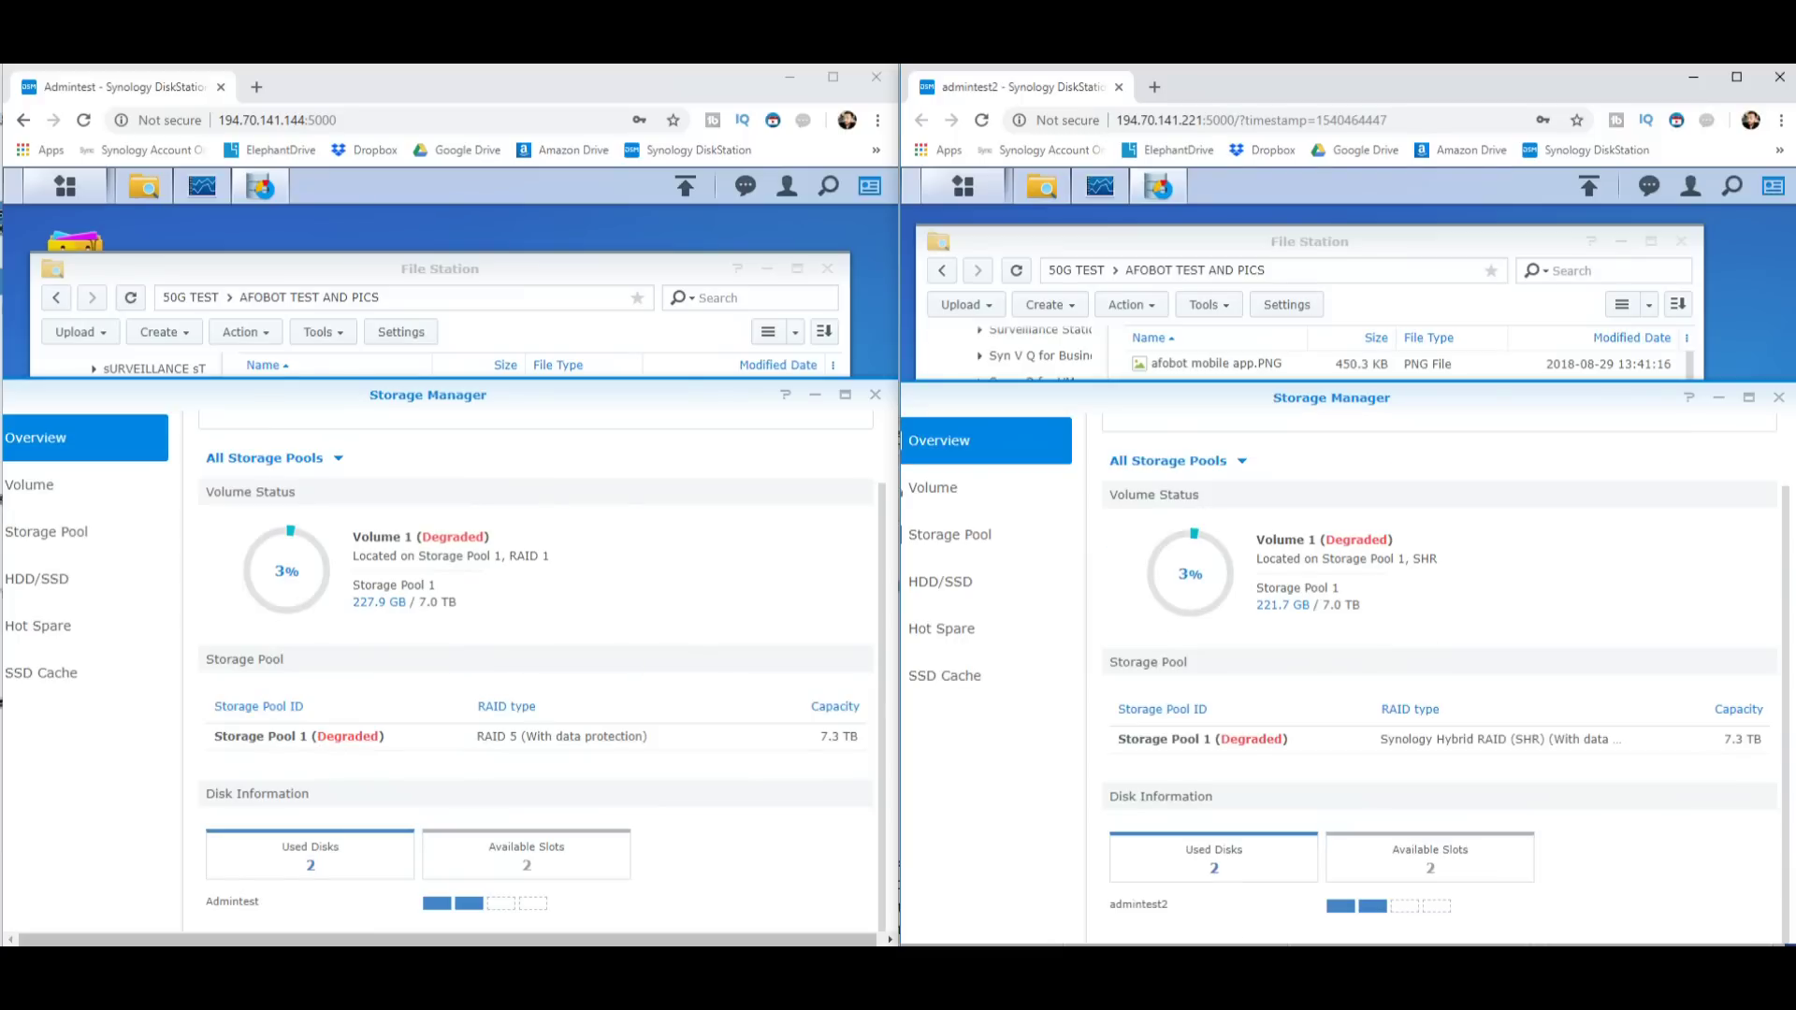
{"action": "left_click", "coordinate": [814, 394]}
{"action": "left_click", "coordinate": [1718, 398]}
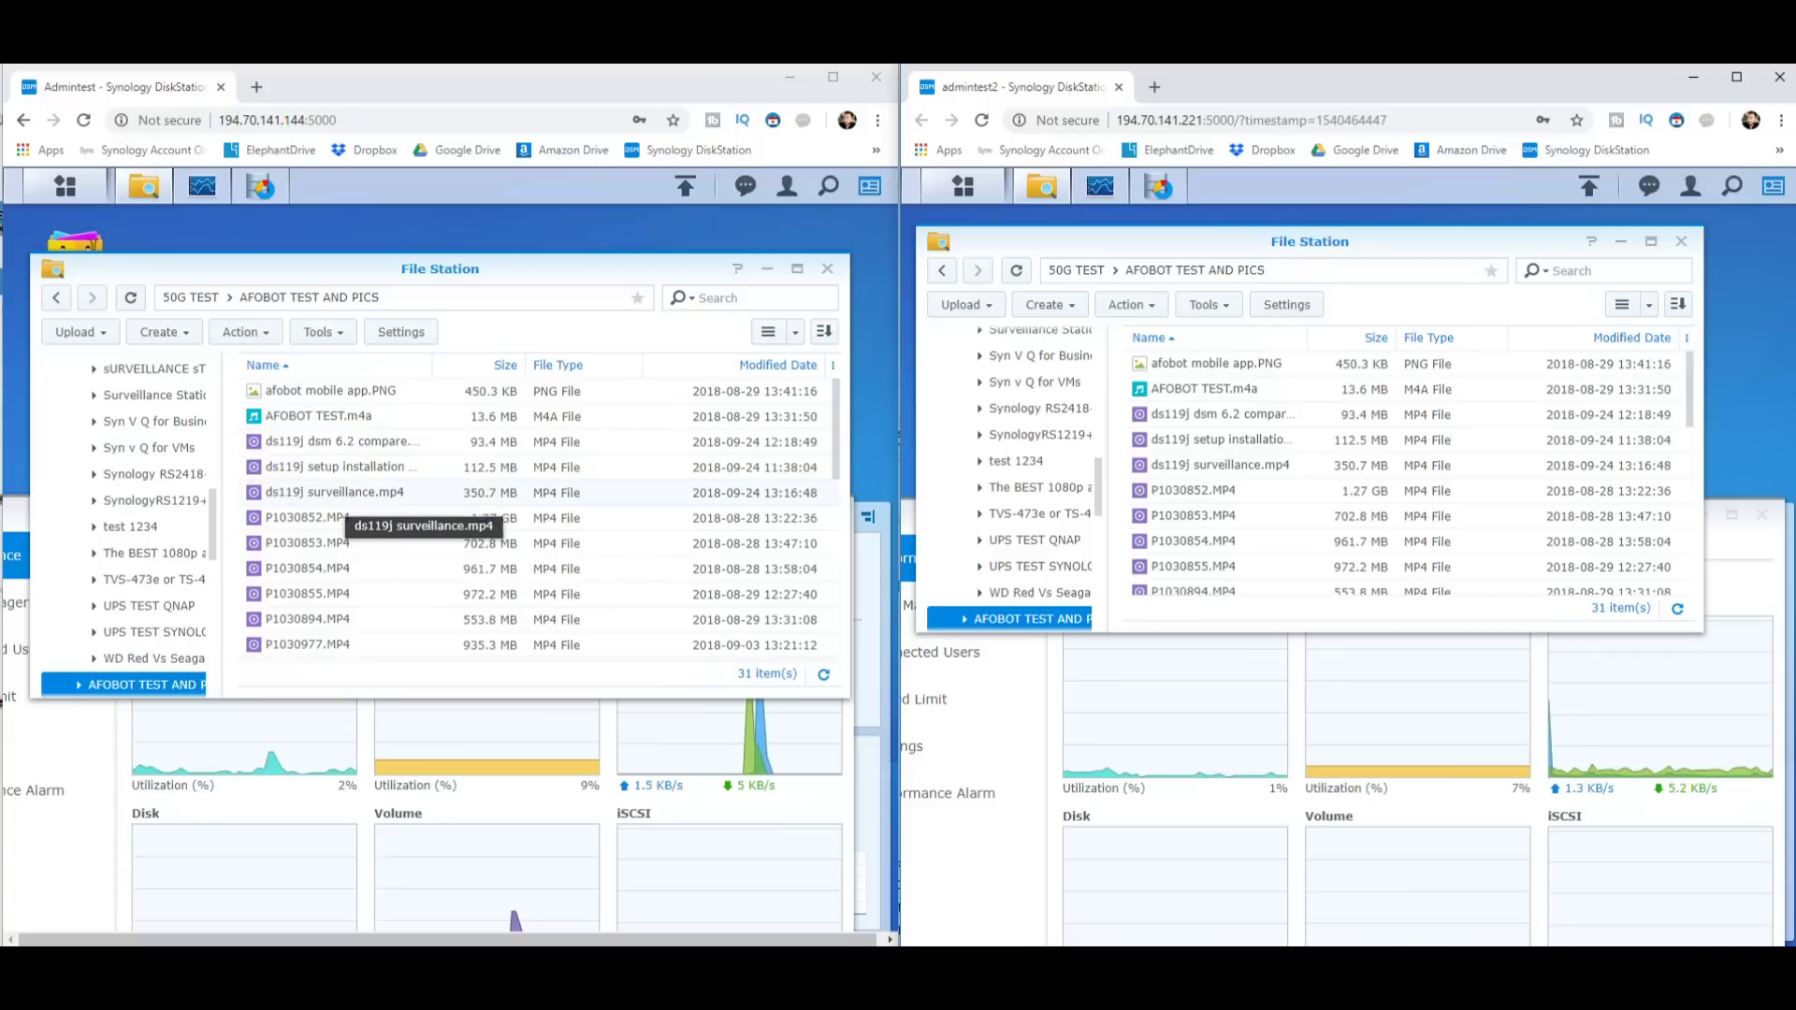
Return to 50G TEST and view the 10G TEST FILES - 35GB folder's size (56.64 GB).
{"action": "scroll", "coordinate": [374, 509], "scroll_direction": "down", "scroll_amount": 2}
{"action": "left_click", "coordinate": [191, 297]}
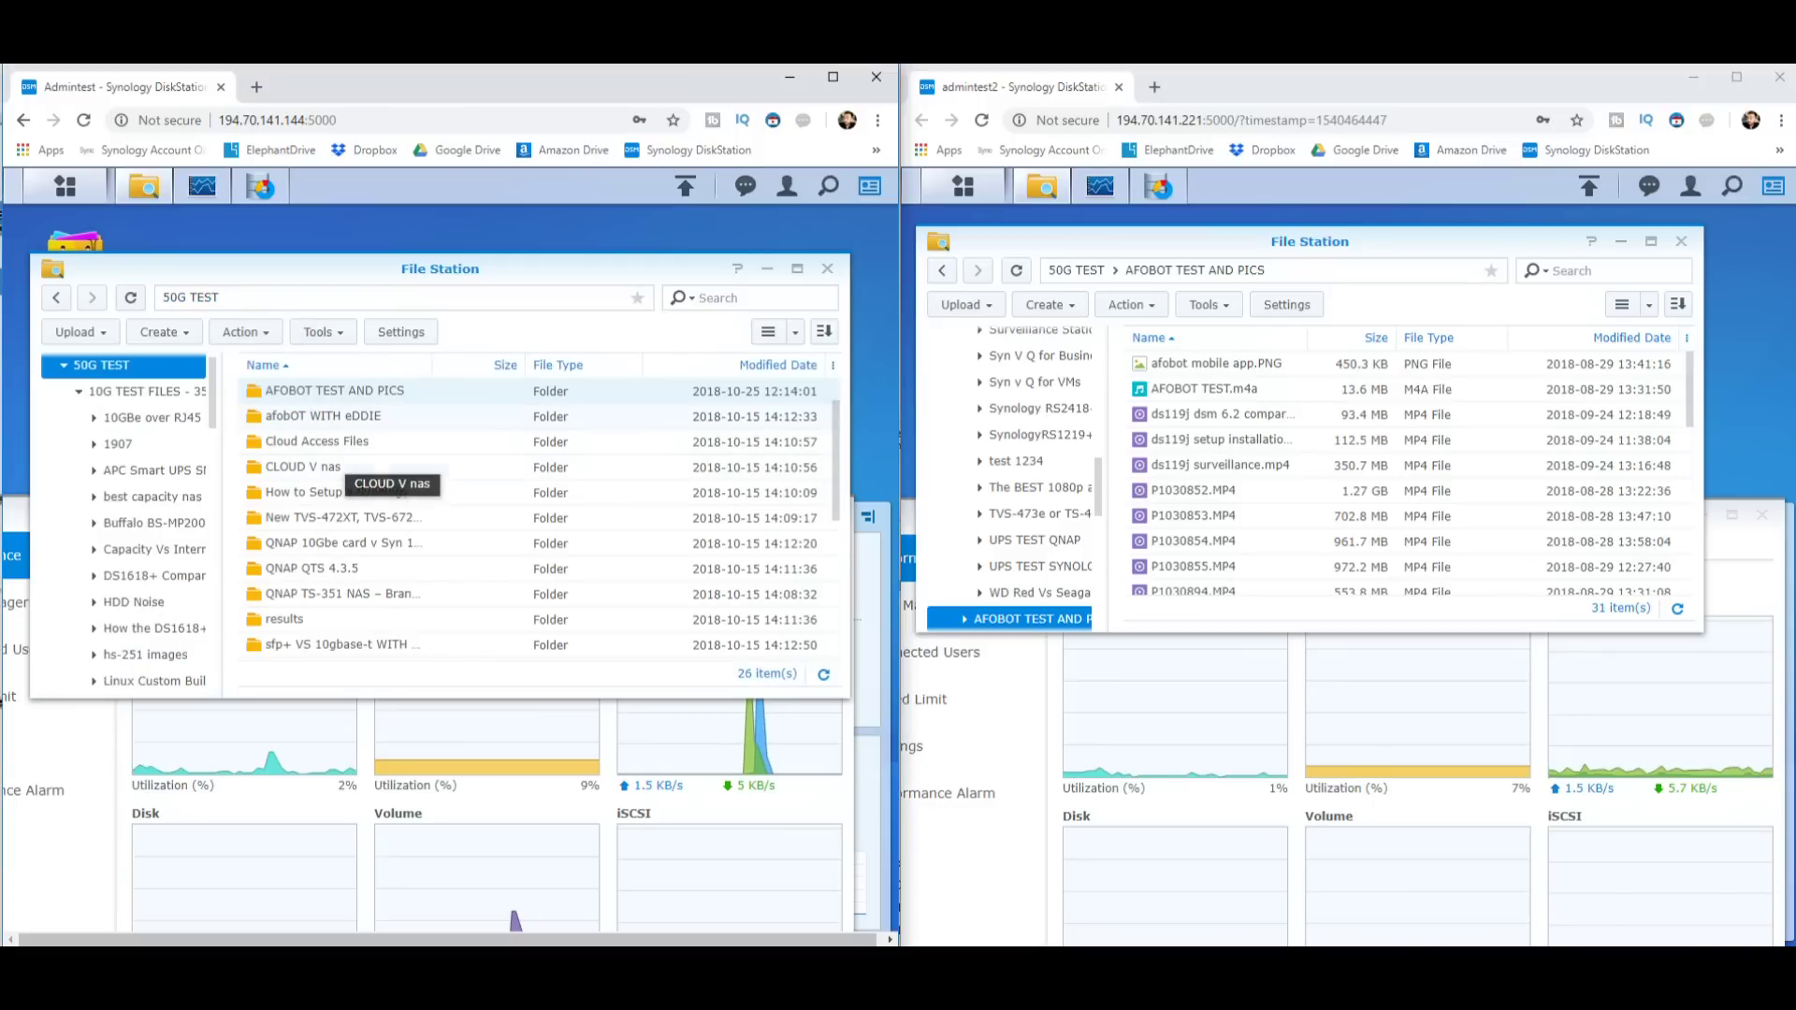
{"action": "scroll", "coordinate": [344, 420], "scroll_direction": "up", "scroll_amount": 1}
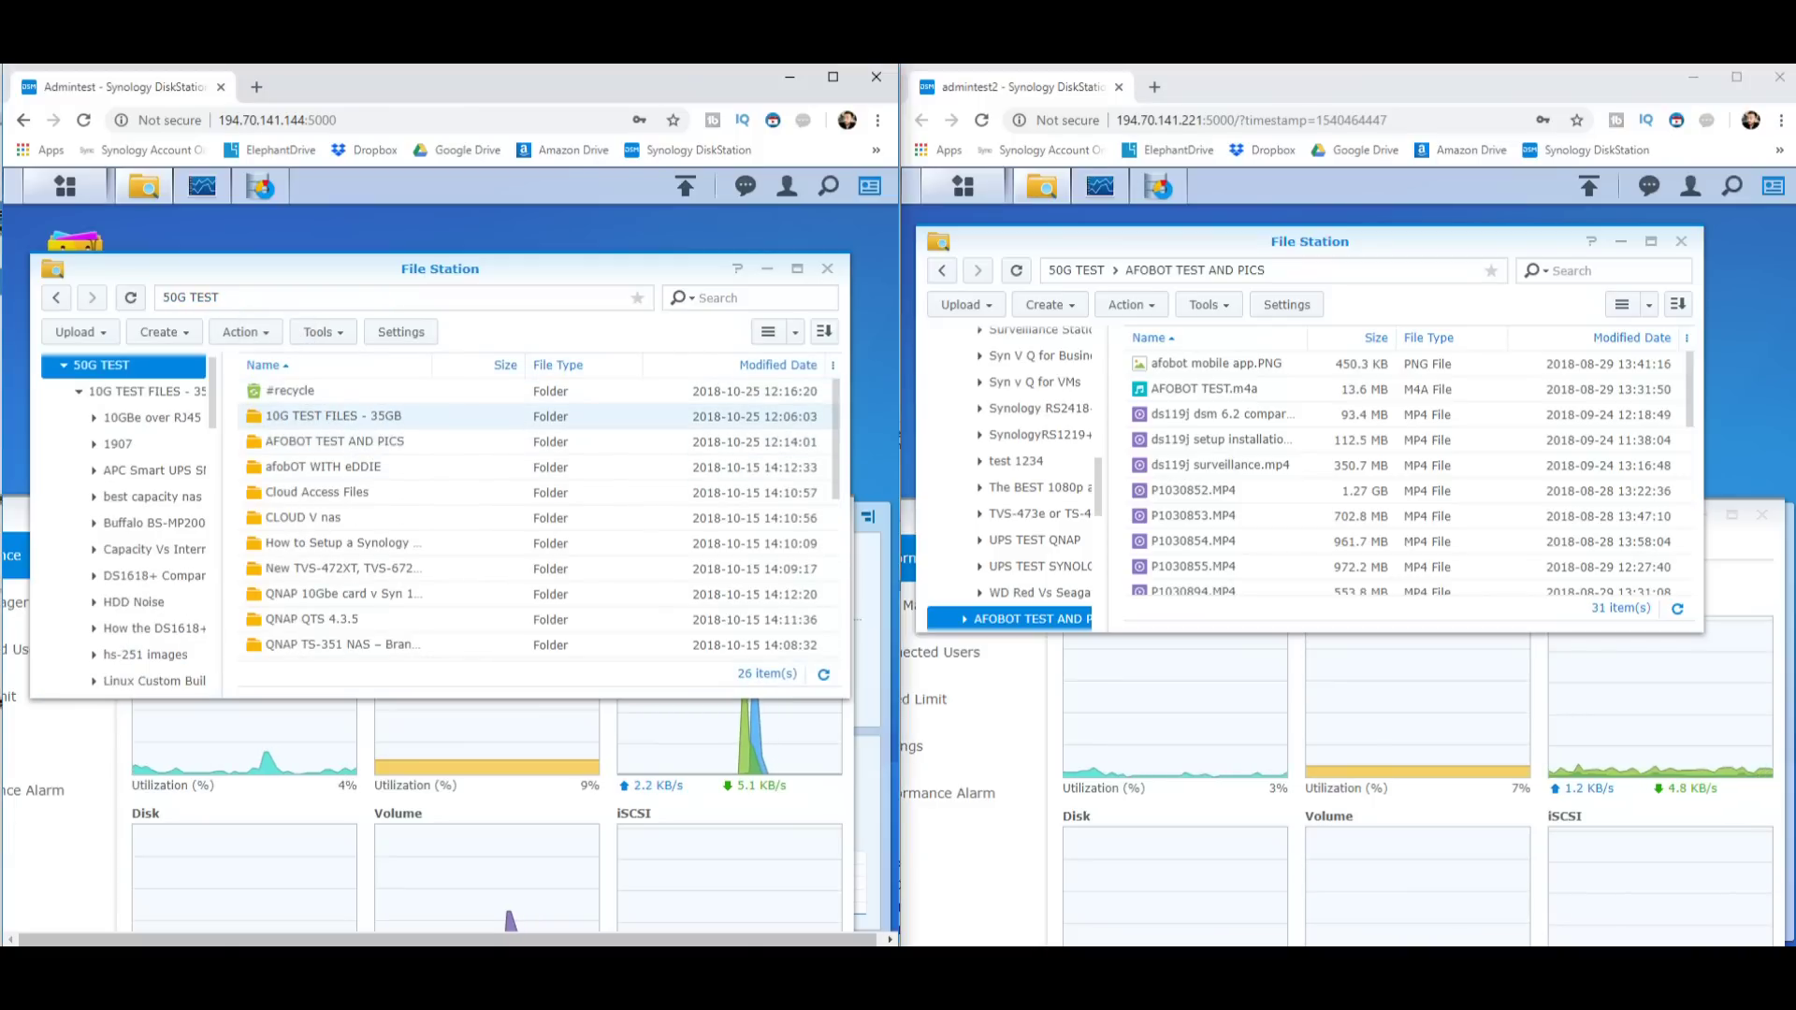
{"action": "right_click", "coordinate": [339, 416]}
{"action": "left_click", "coordinate": [398, 857]}
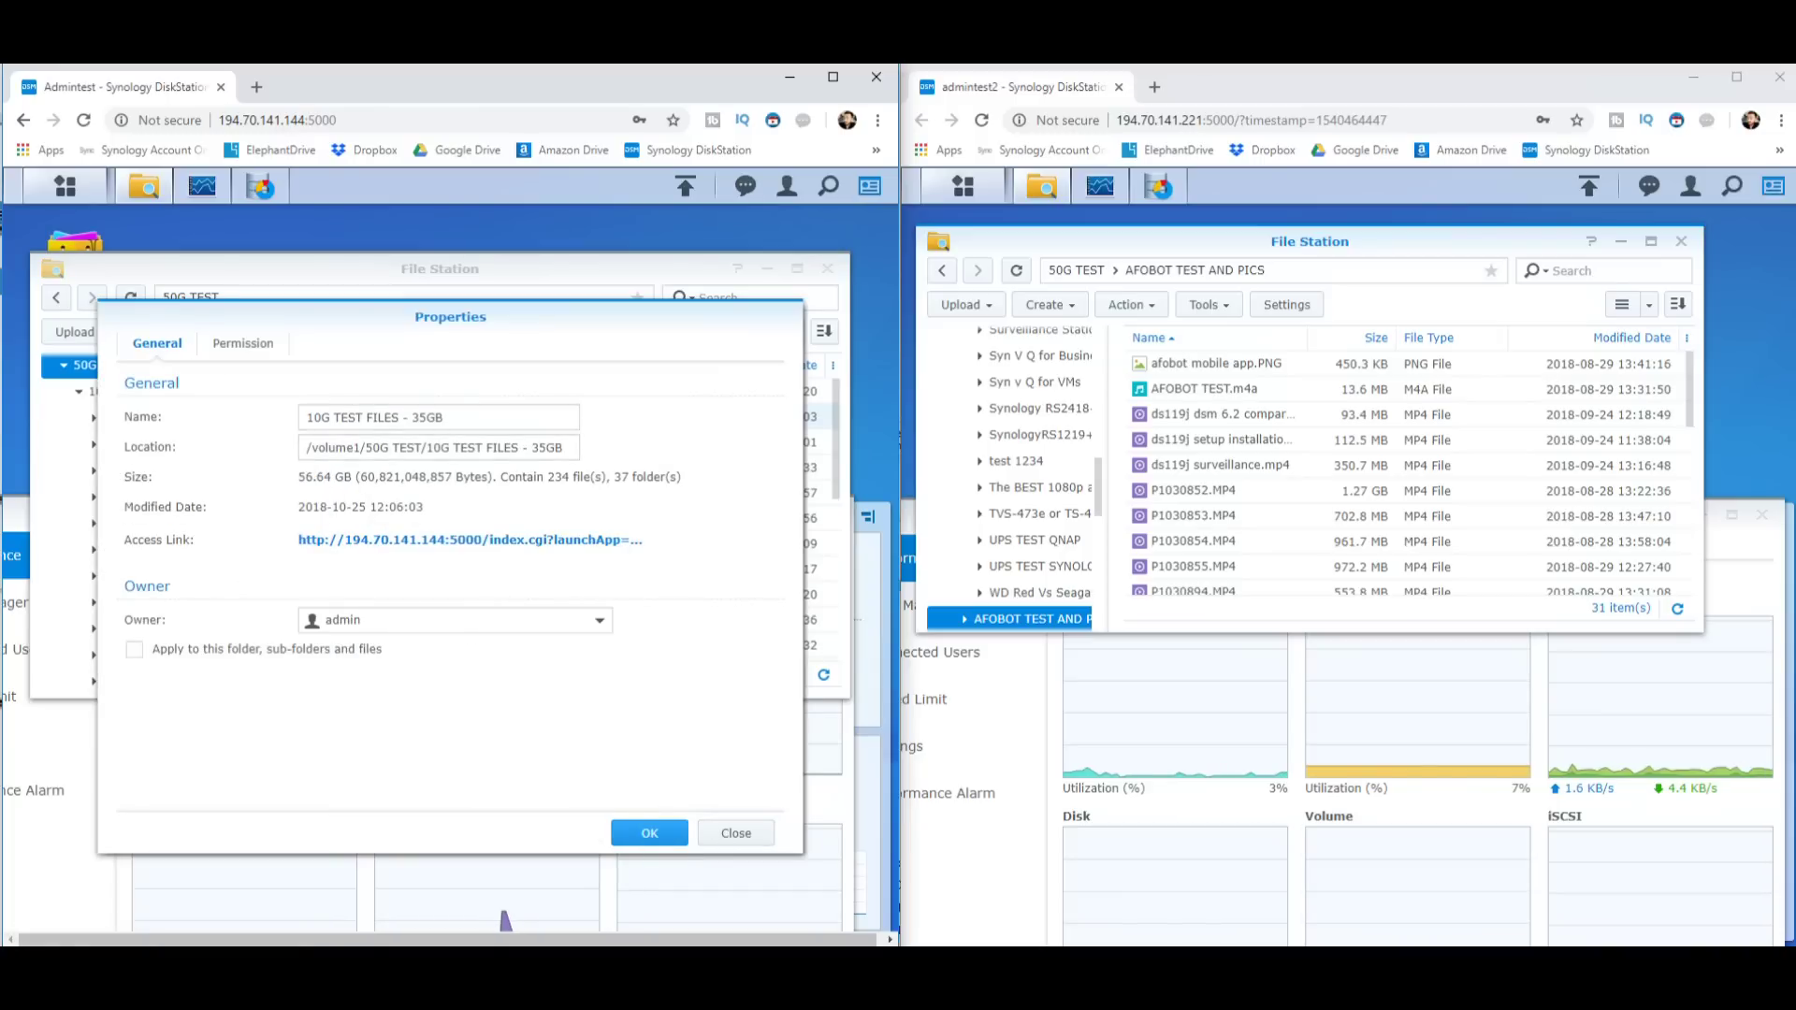
{"action": "left_click", "coordinate": [736, 833]}
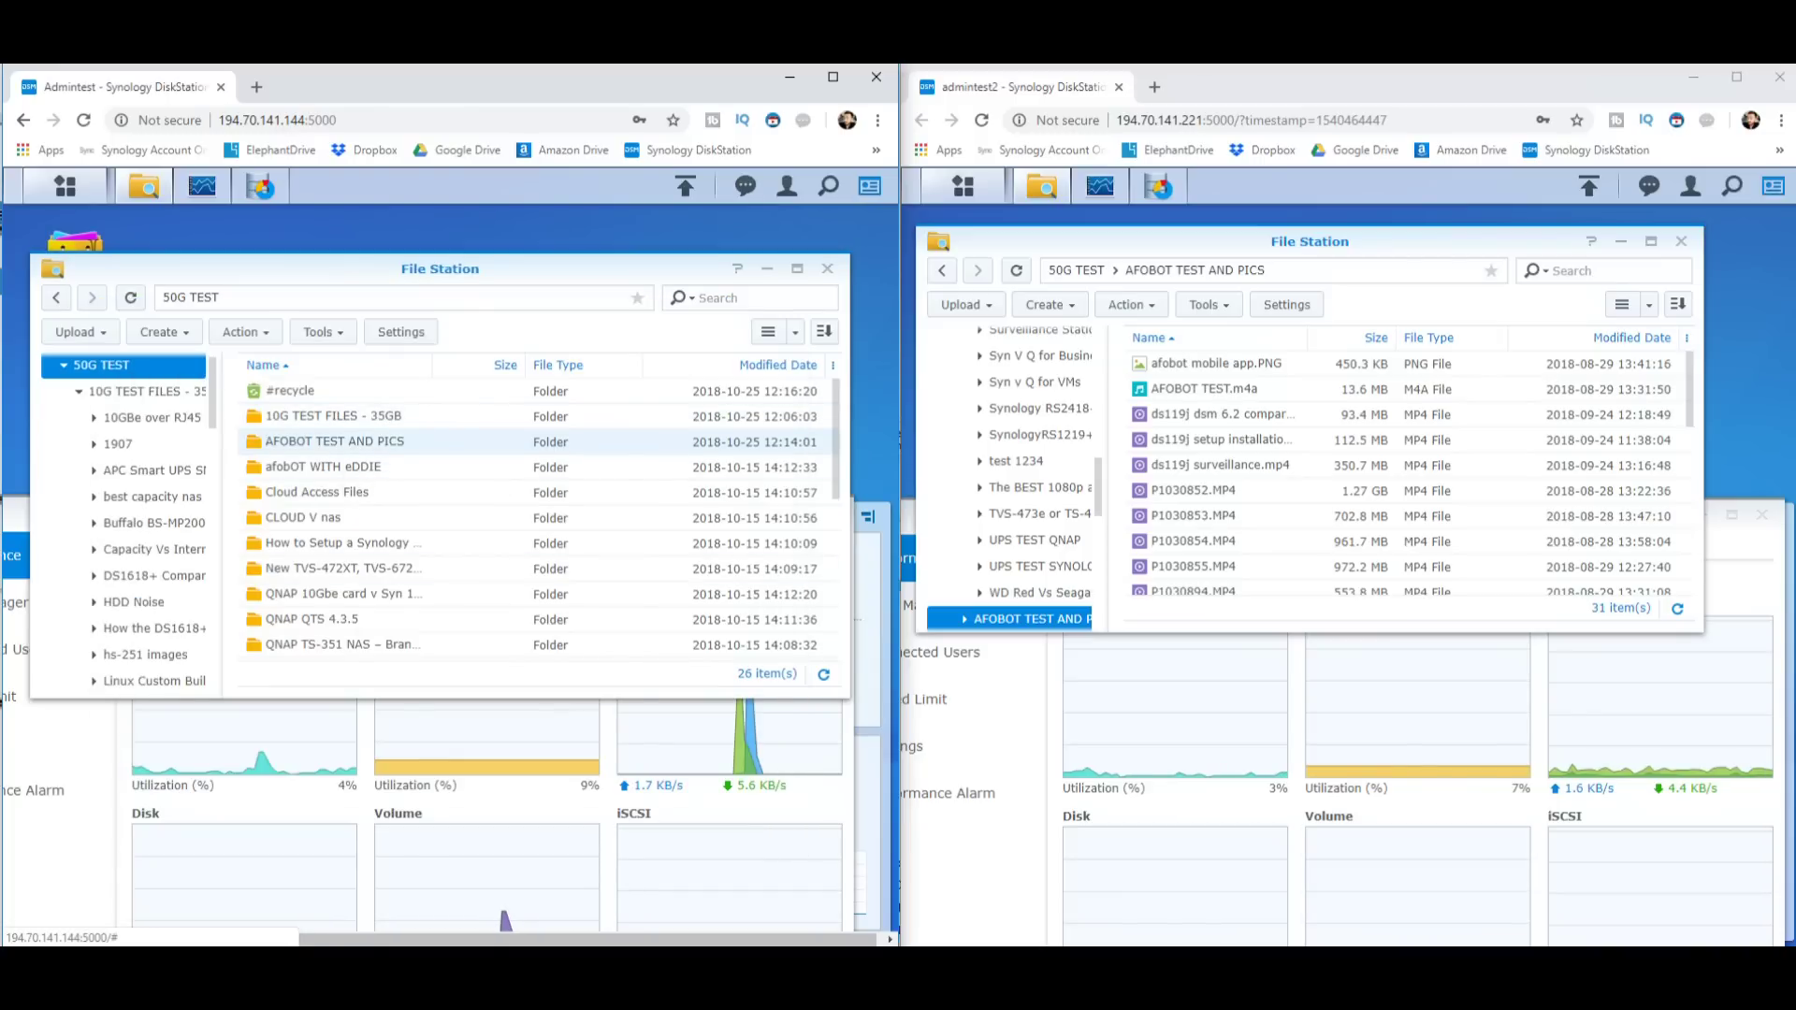
View AFOBOT TEST AND PICS properties (10.72 GB, 31 files) and return the second NAS to 50G TEST.
{"action": "right_click", "coordinate": [335, 441]}
{"action": "left_click", "coordinate": [393, 876]}
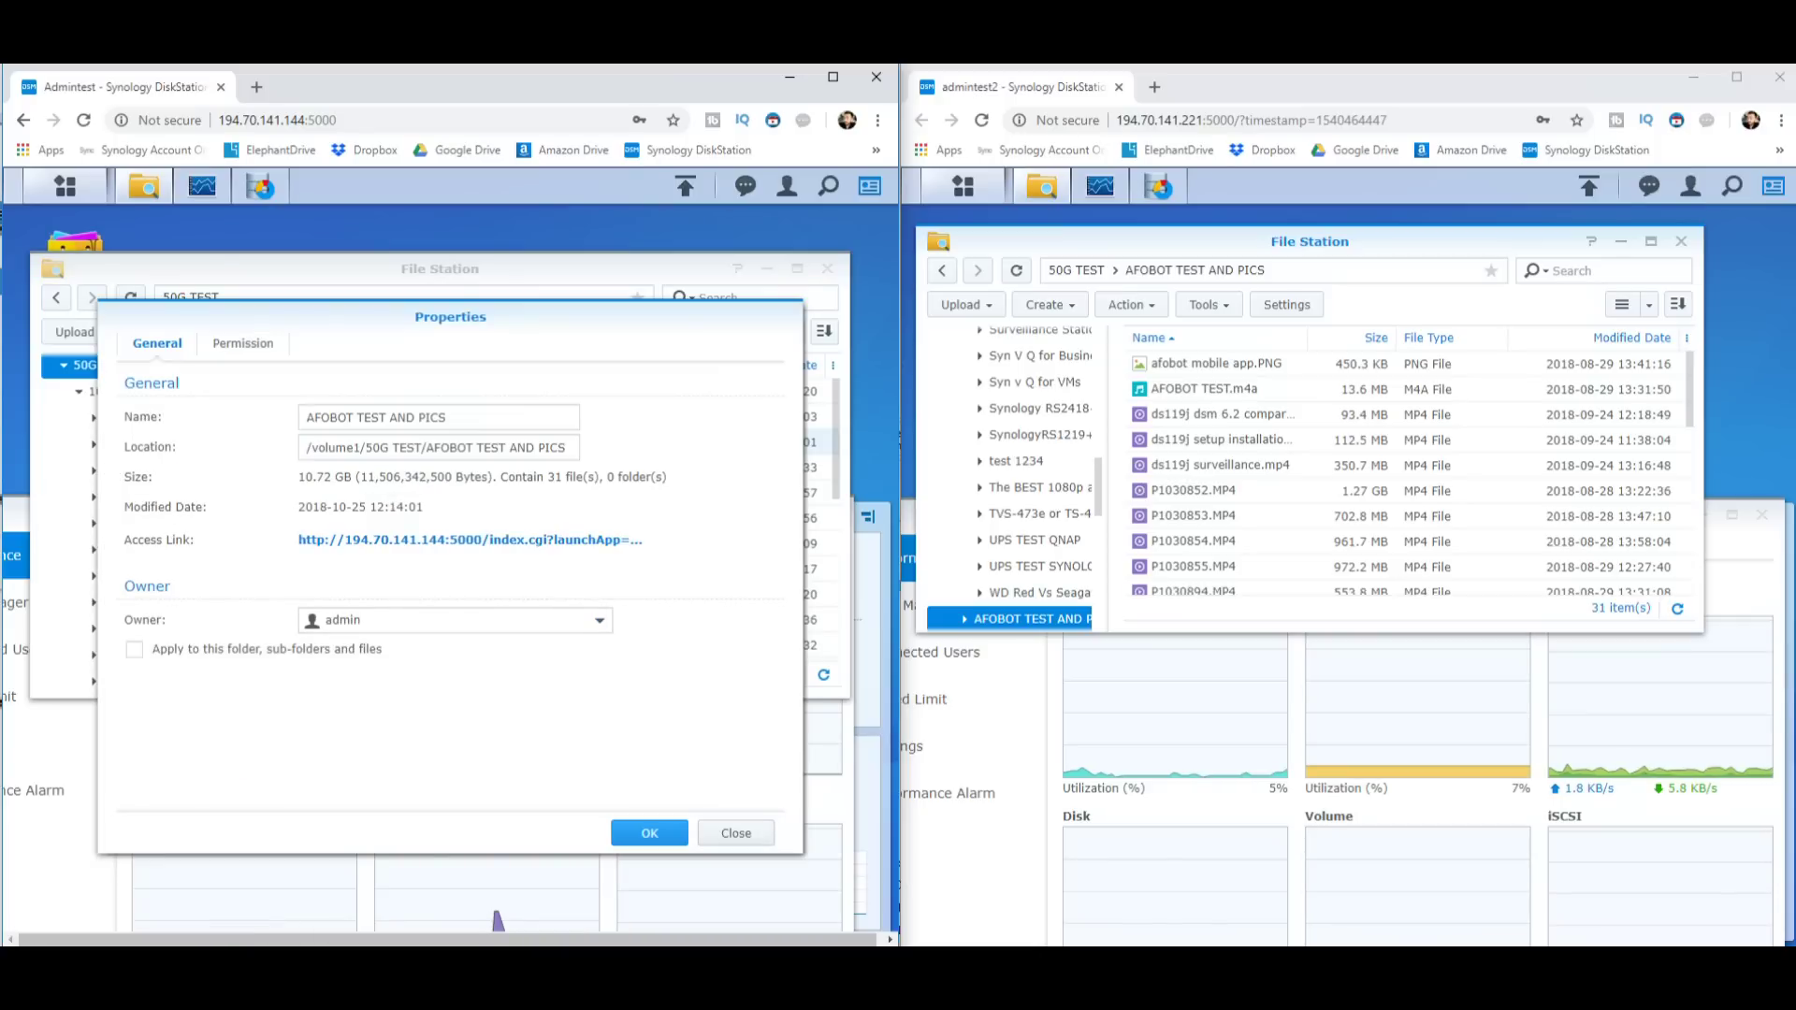
{"action": "left_click", "coordinate": [736, 834]}
{"action": "left_click", "coordinate": [1077, 270]}
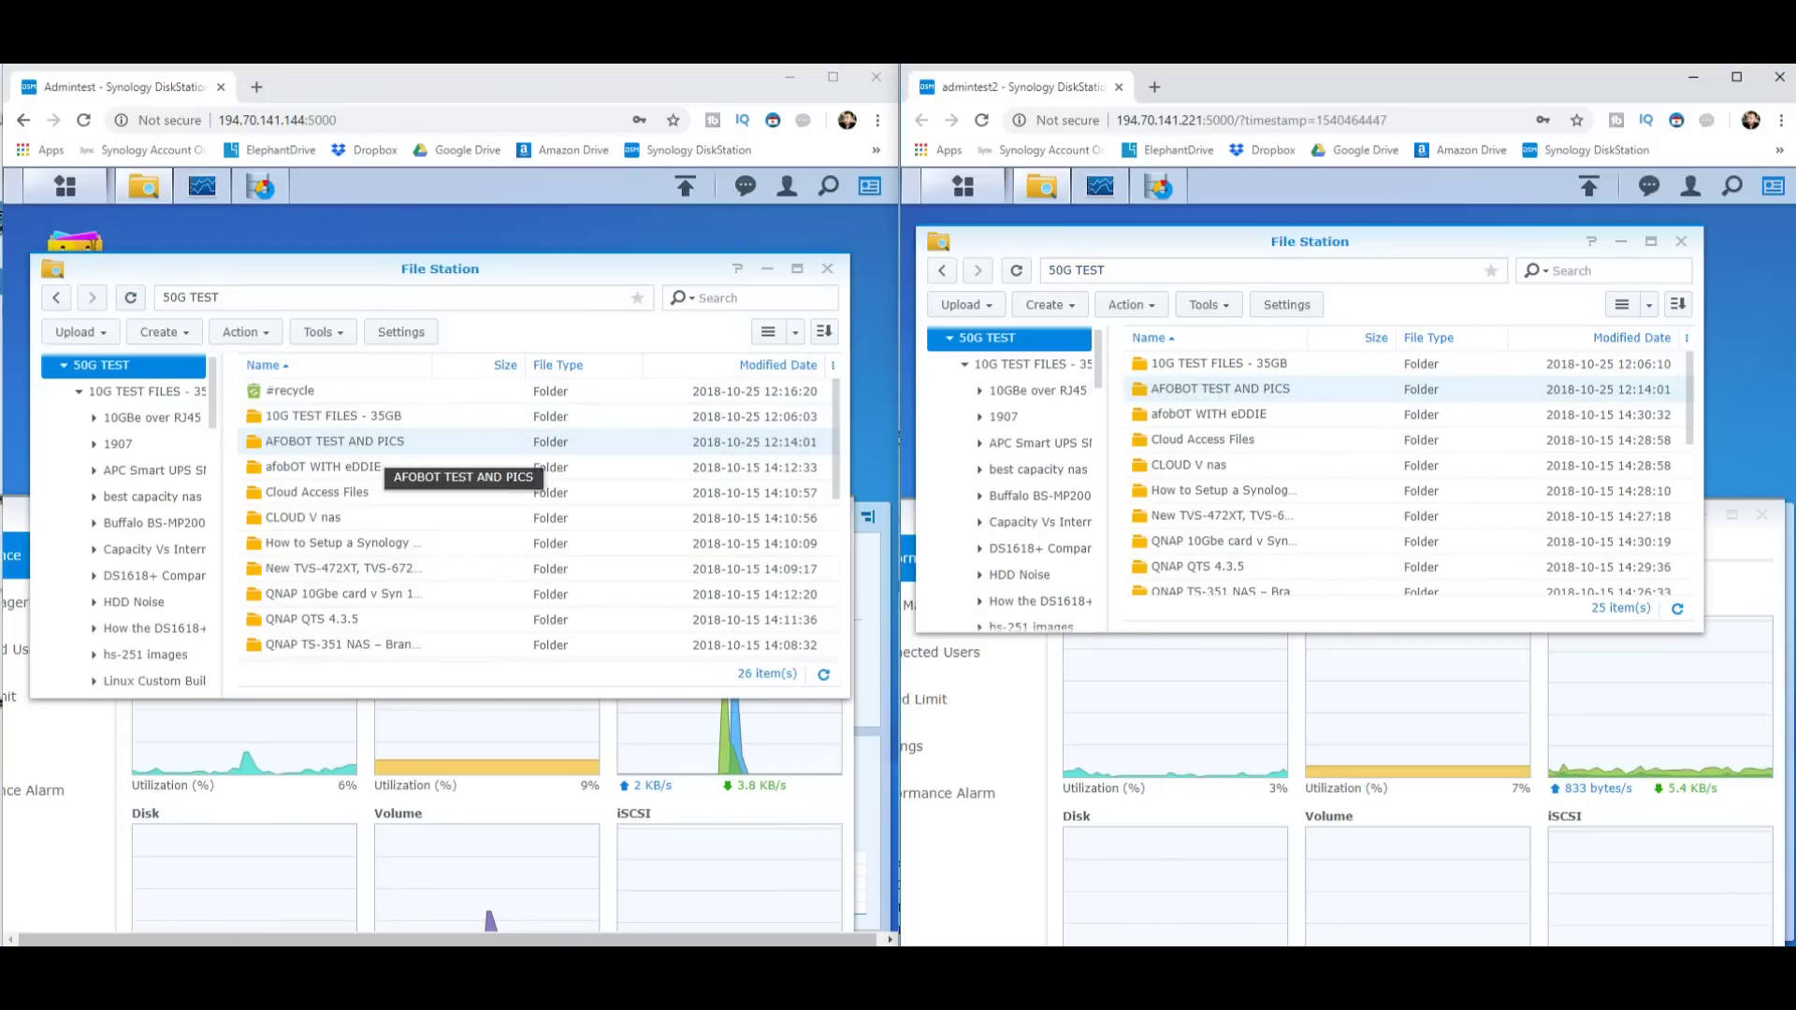
{"action": "right_click", "coordinate": [367, 448]}
{"action": "left_click", "coordinate": [393, 874]}
{"action": "right_click", "coordinate": [338, 434]}
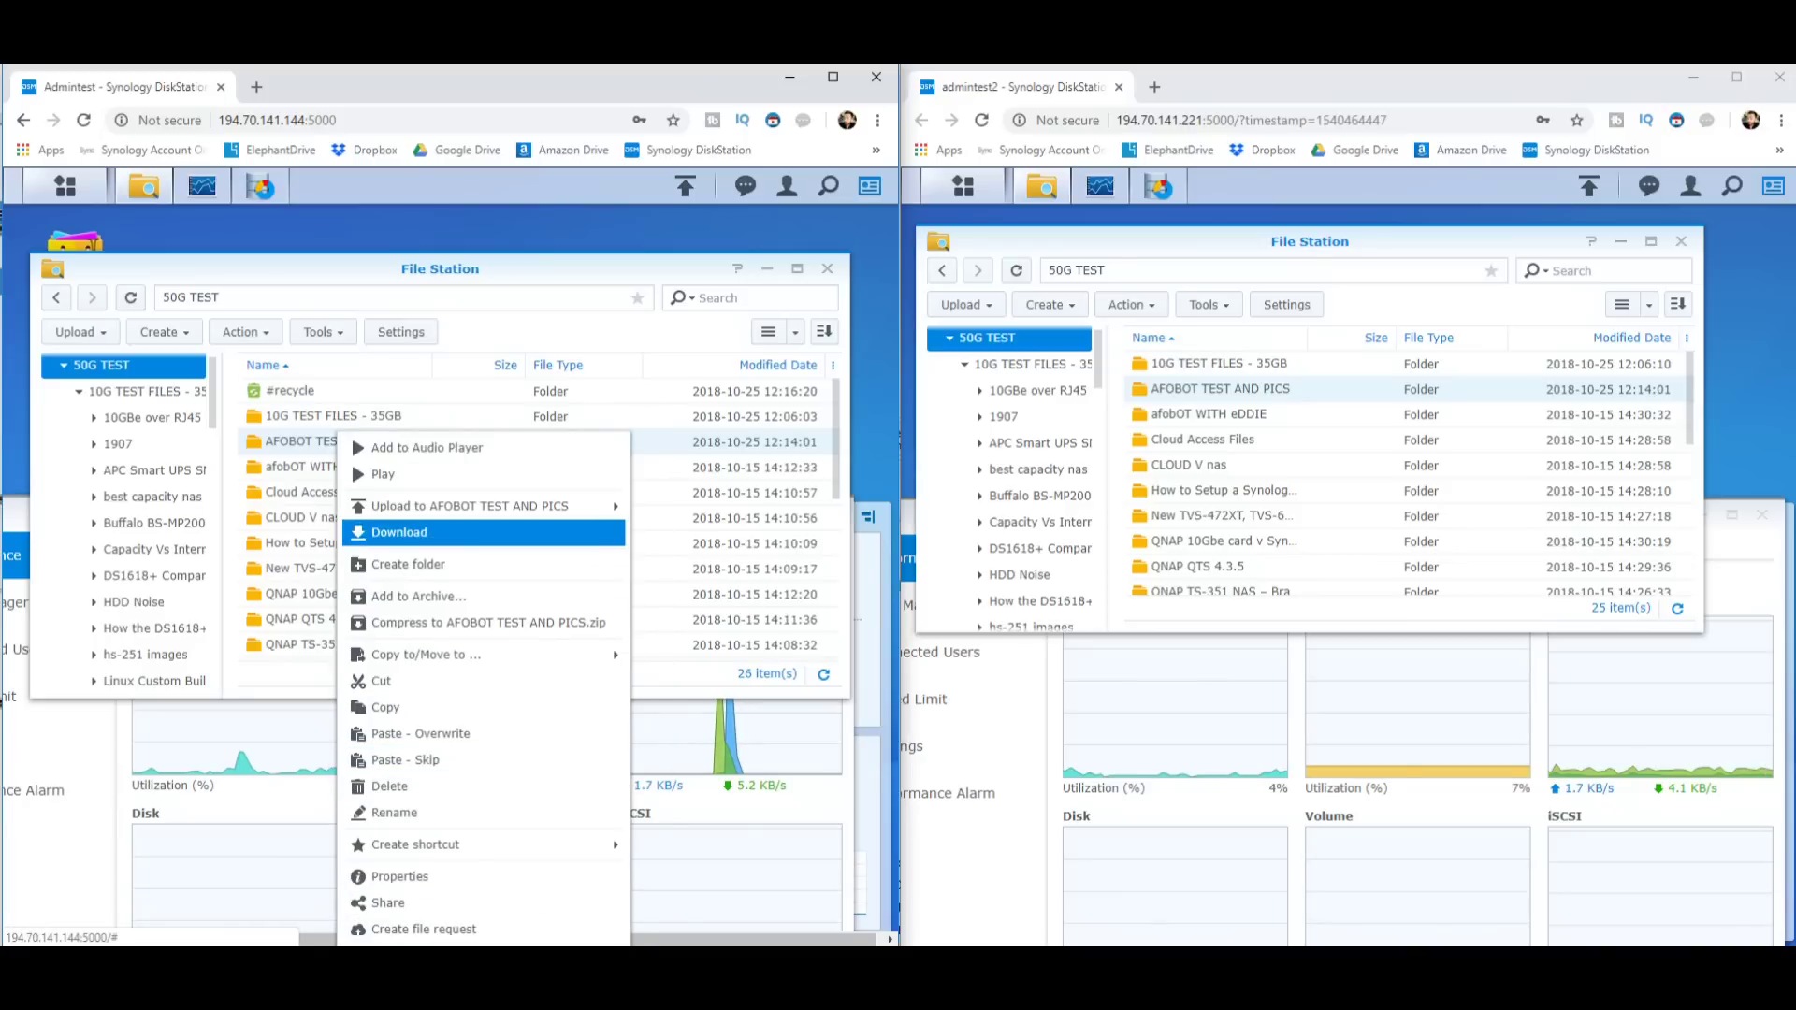
Download AFOBOT TEST AND PICS as a zip from the first and second NAS simultaneously.
{"action": "left_click", "coordinate": [399, 532]}
{"action": "right_click", "coordinate": [1186, 390]}
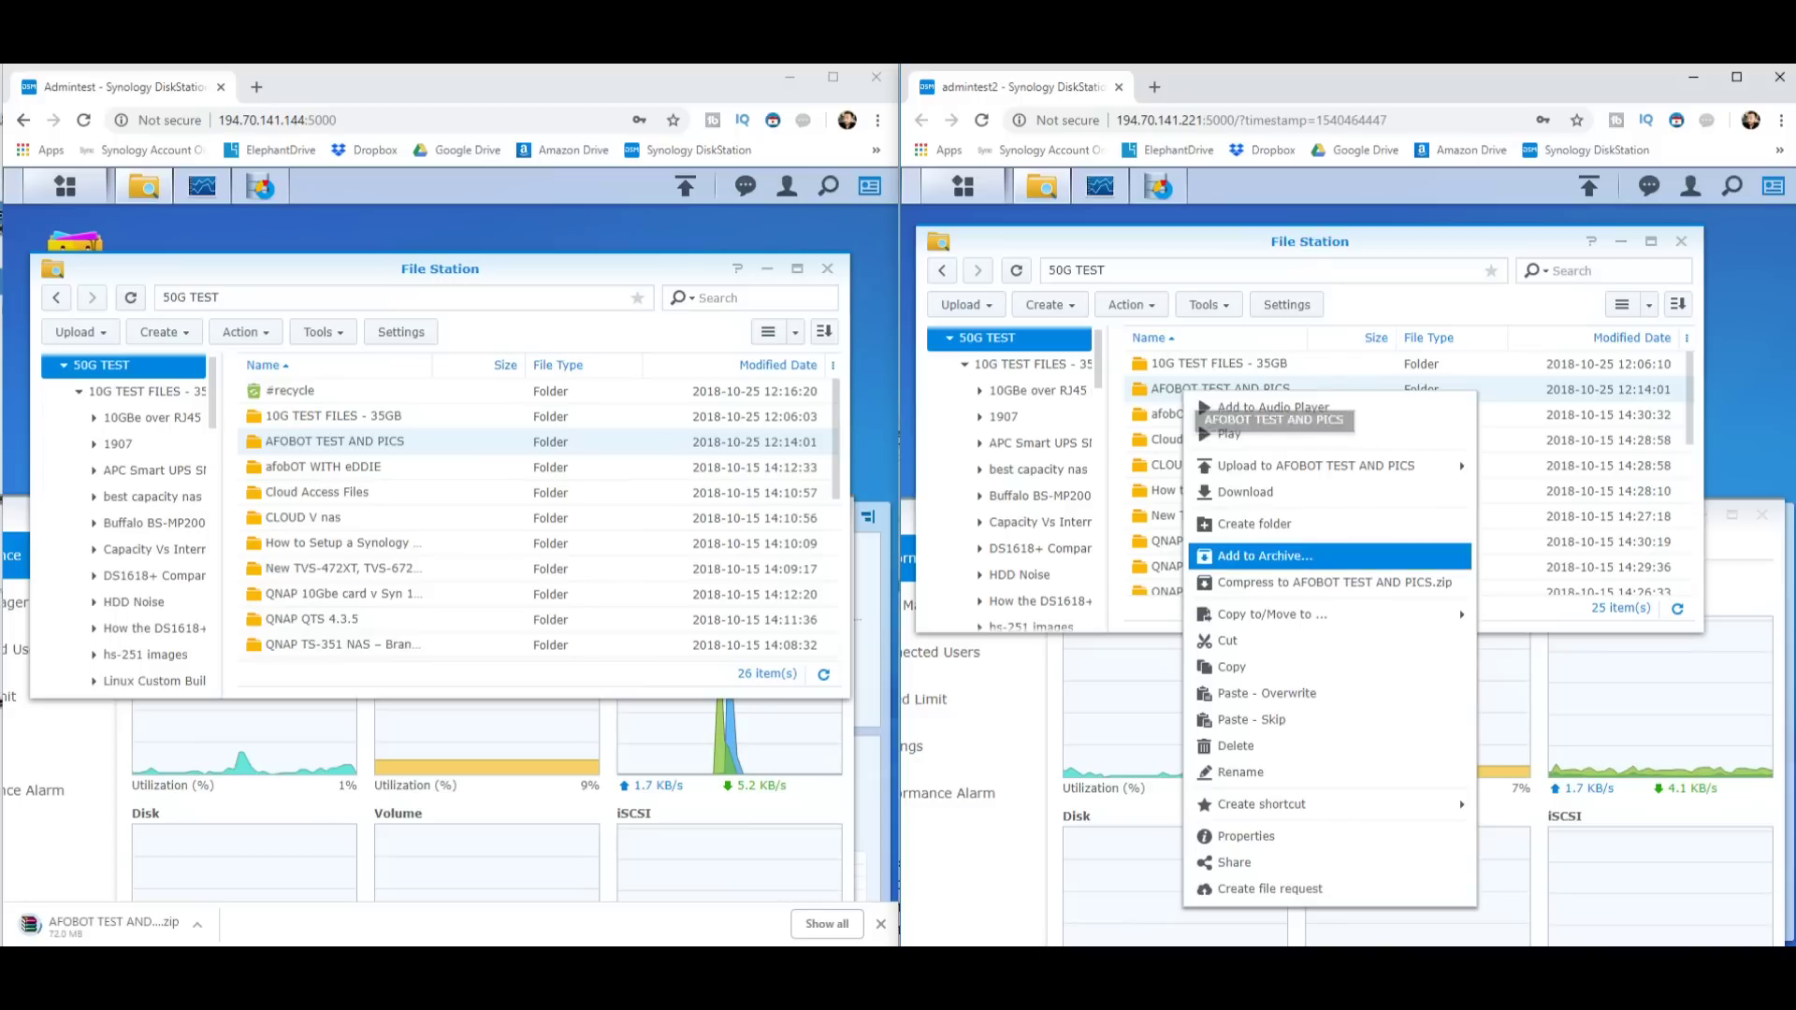
{"action": "left_click", "coordinate": [1245, 491]}
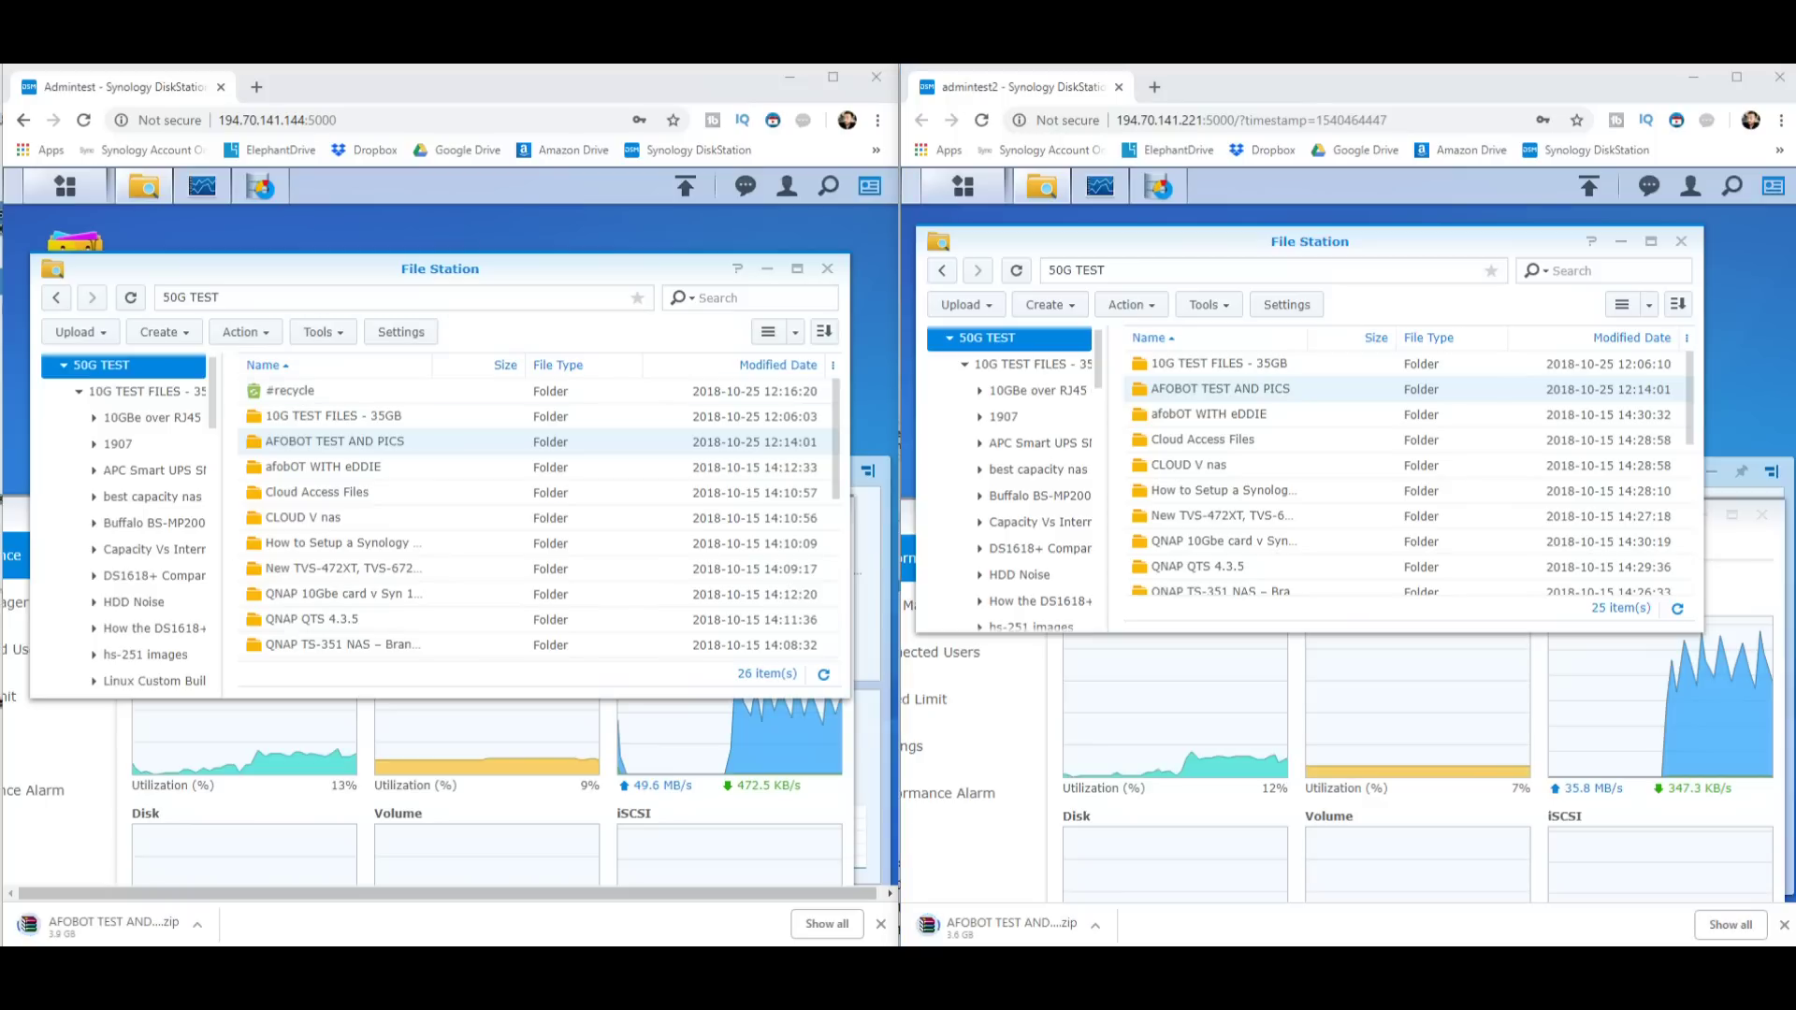
Set the speed test's target drive to the 50G TEST (Z:) share and start the test.
{"action": "left_click", "coordinate": [896, 391]}
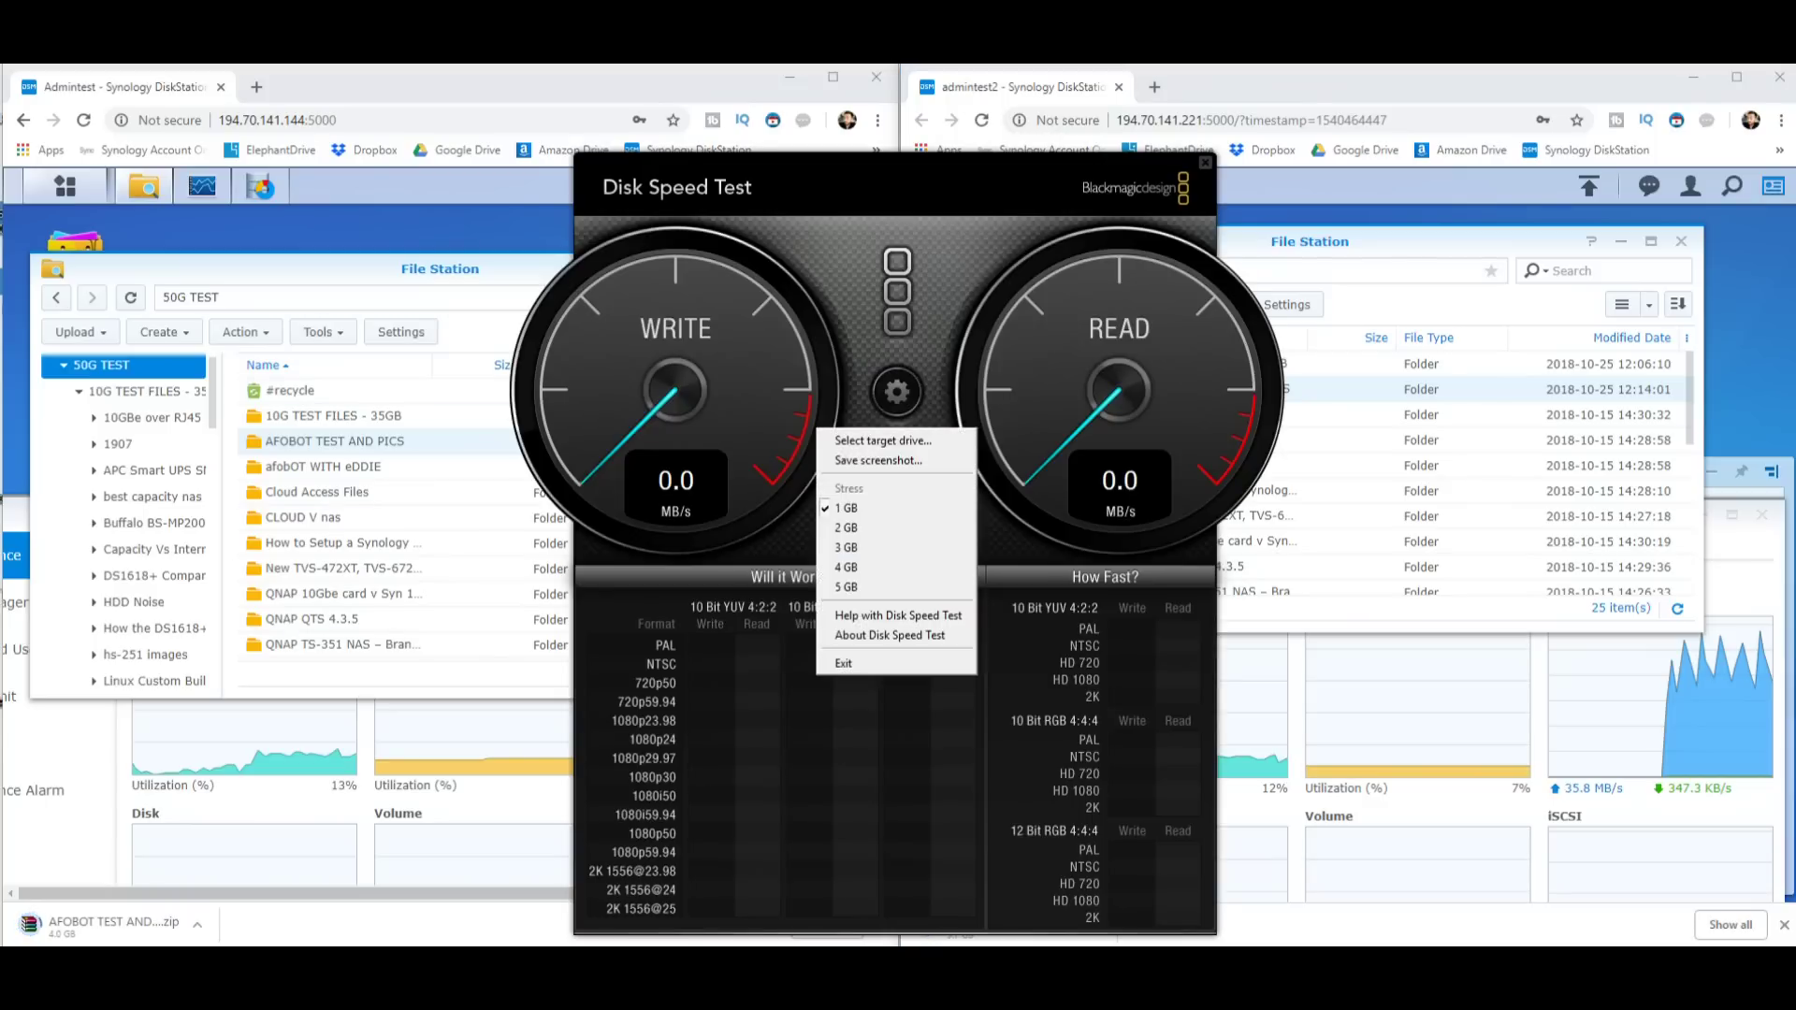
{"action": "left_click", "coordinate": [879, 440]}
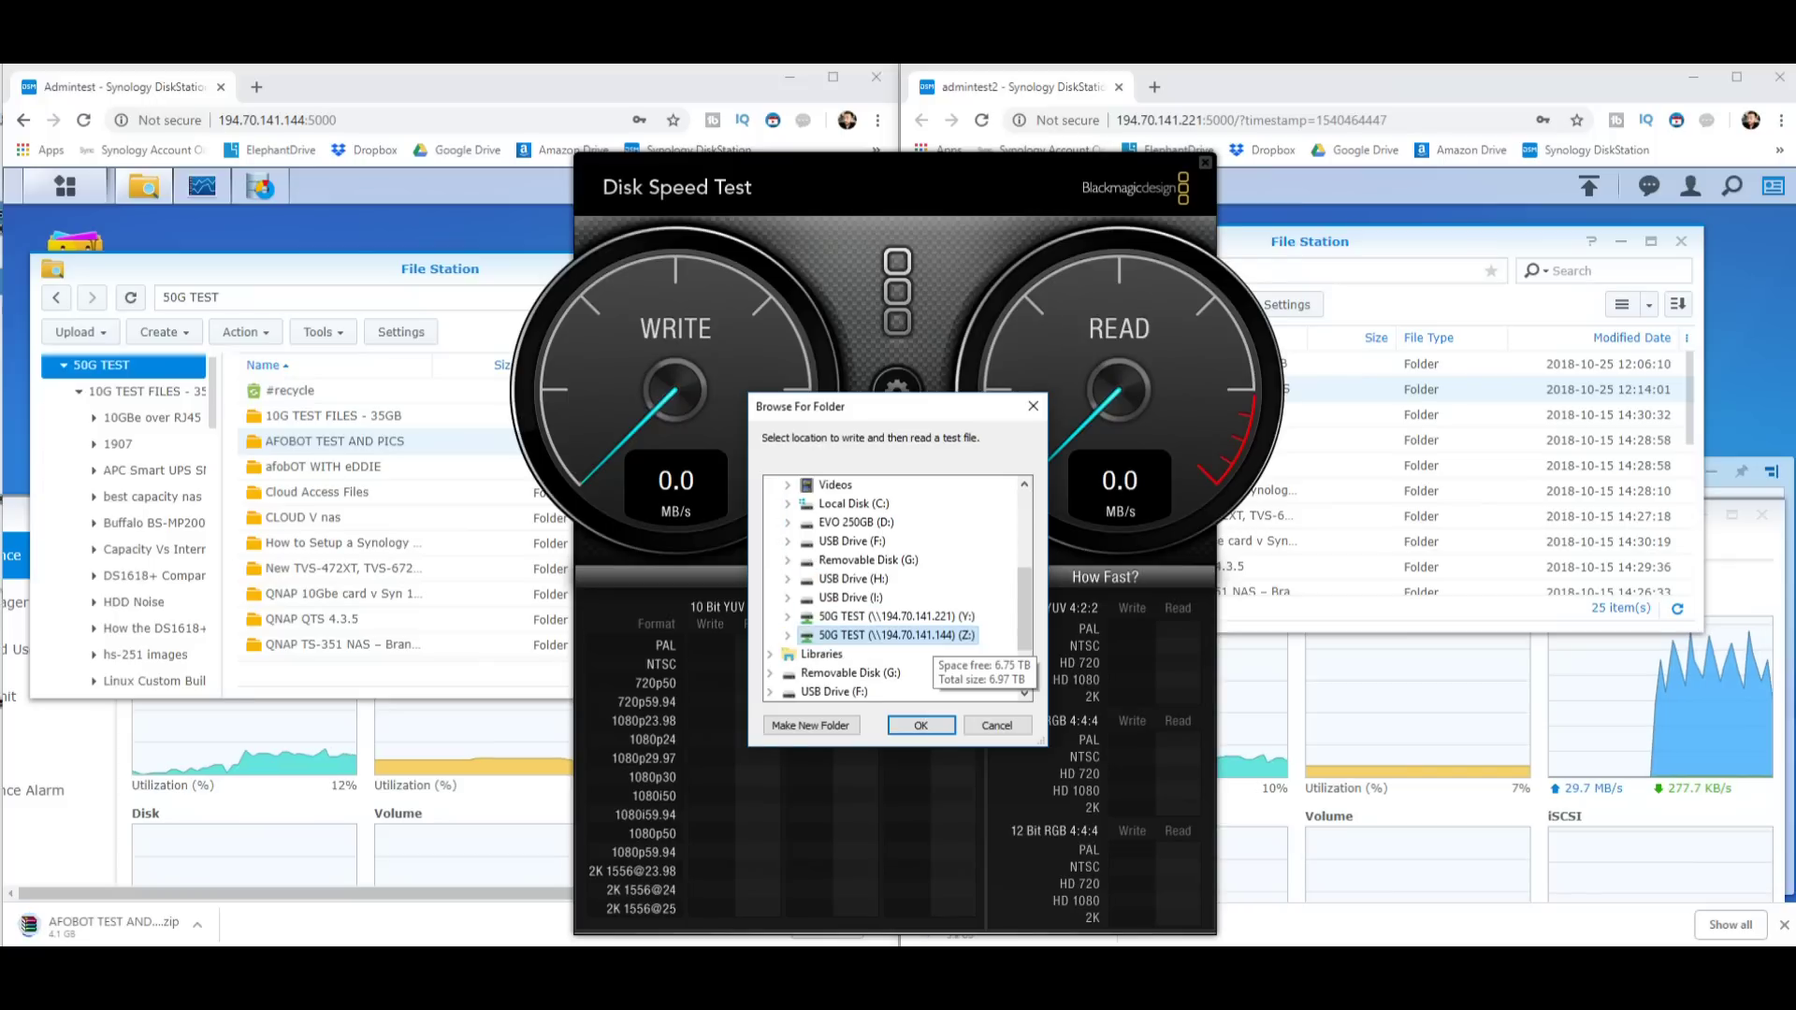
{"action": "left_click", "coordinate": [938, 617]}
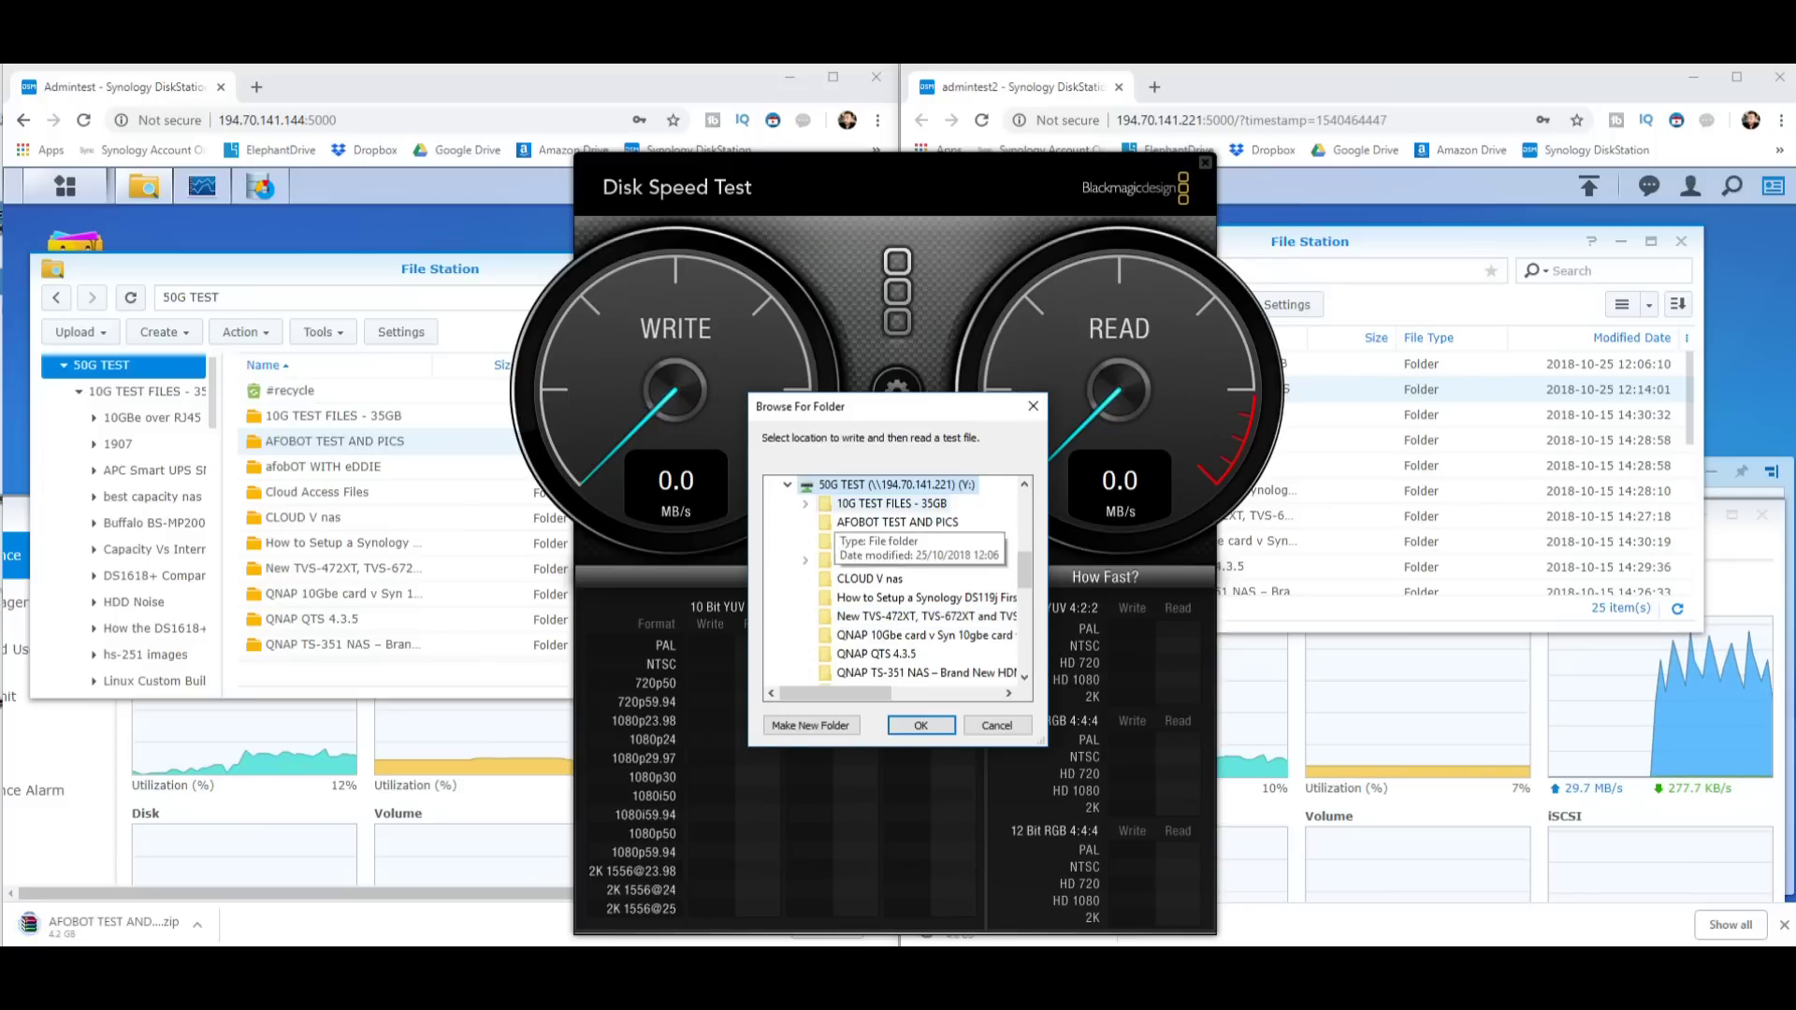
{"action": "left_click", "coordinate": [787, 484]}
{"action": "left_click", "coordinate": [885, 541]}
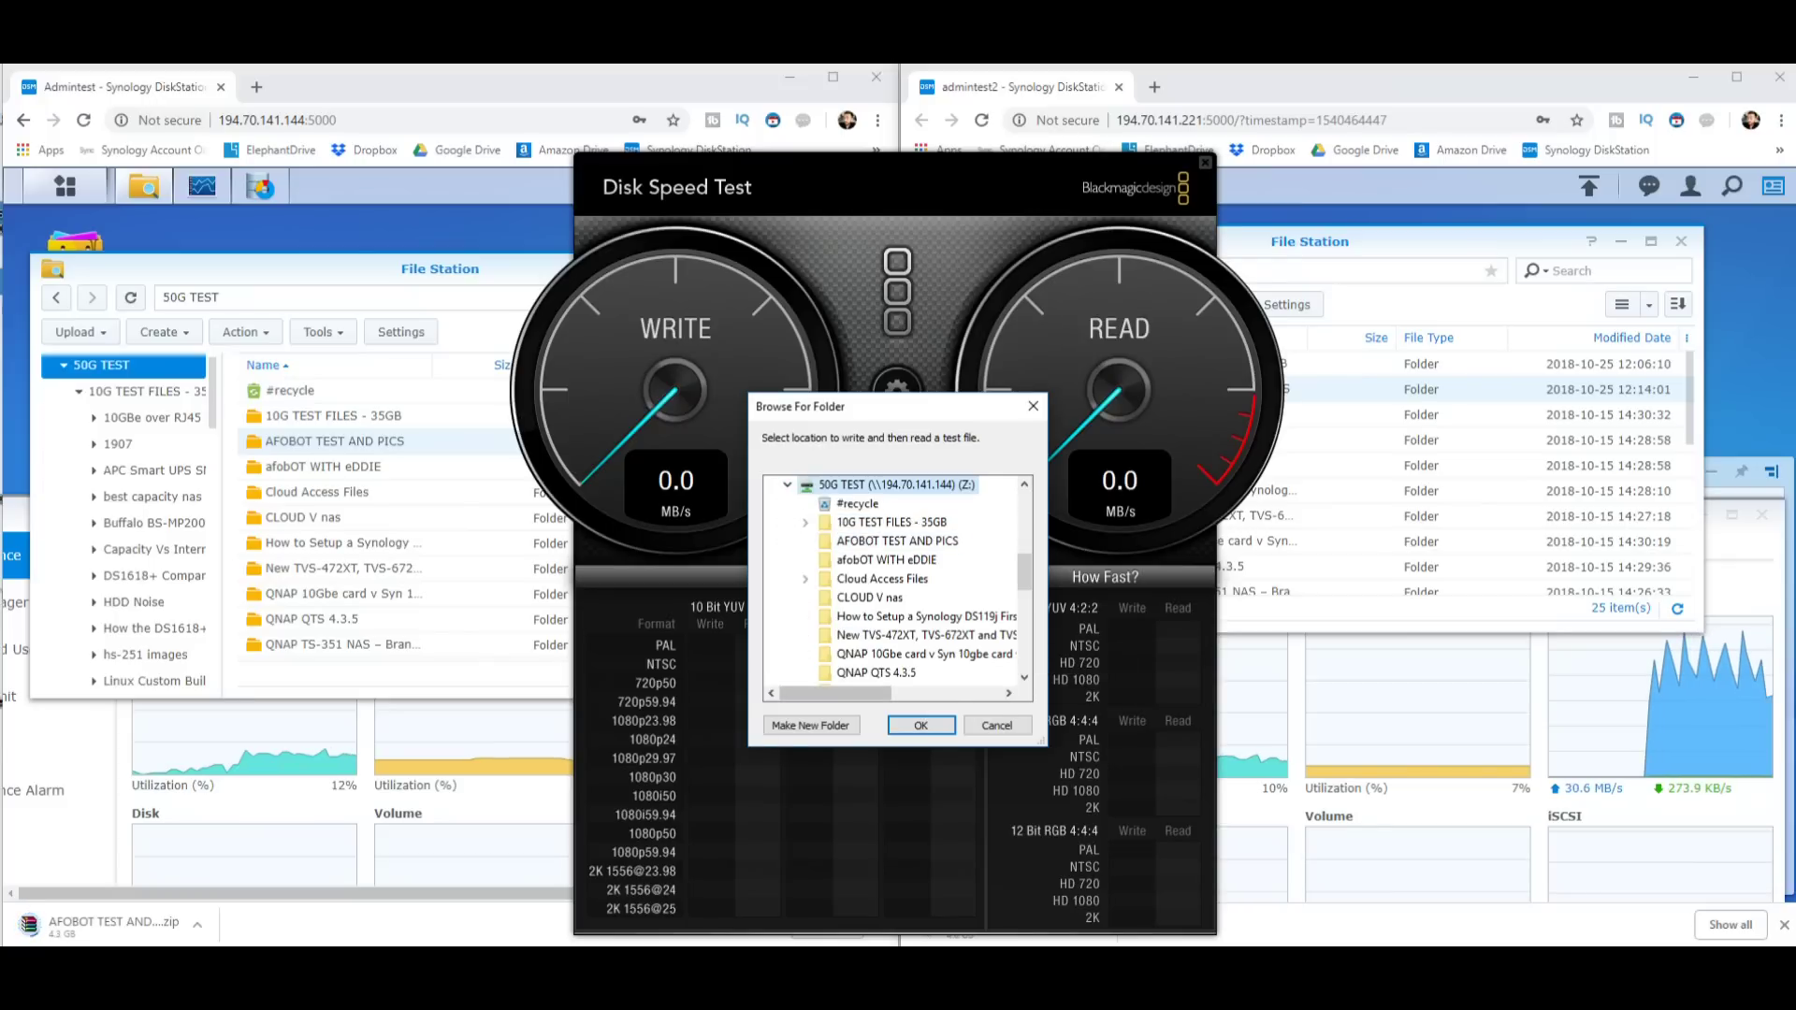
{"action": "left_click", "coordinate": [921, 725]}
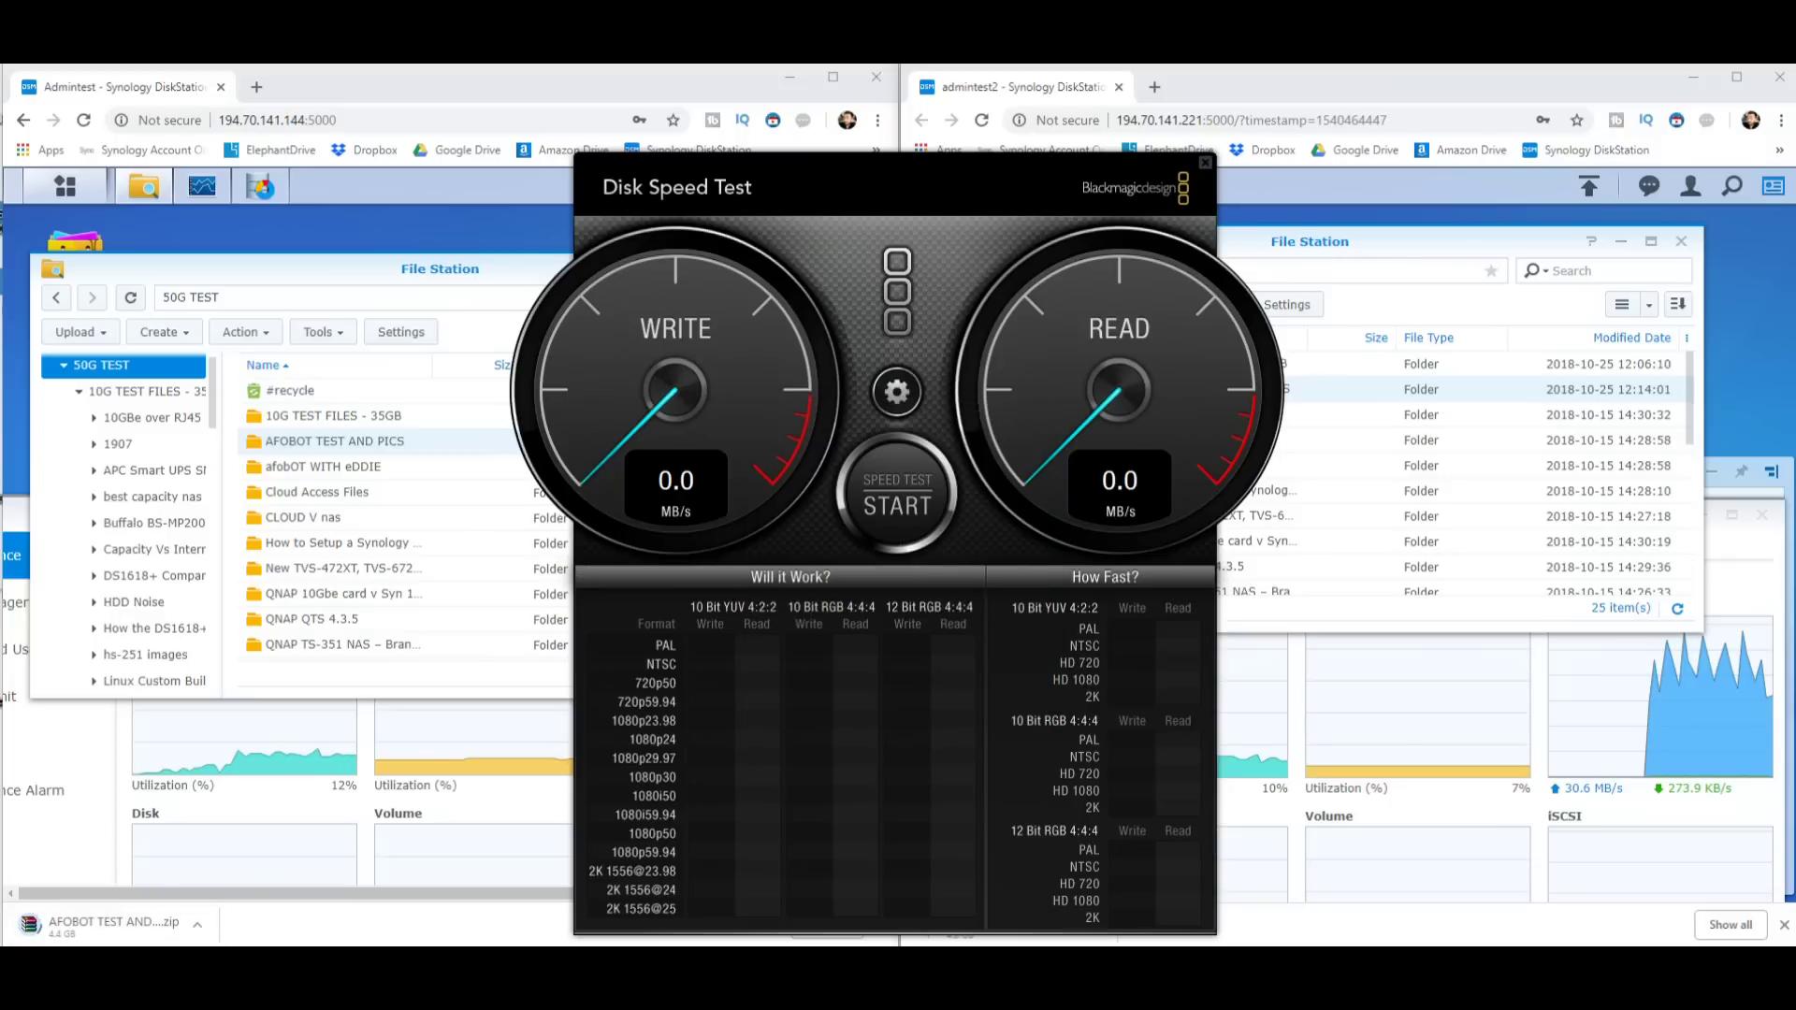
{"action": "left_click", "coordinate": [897, 493]}
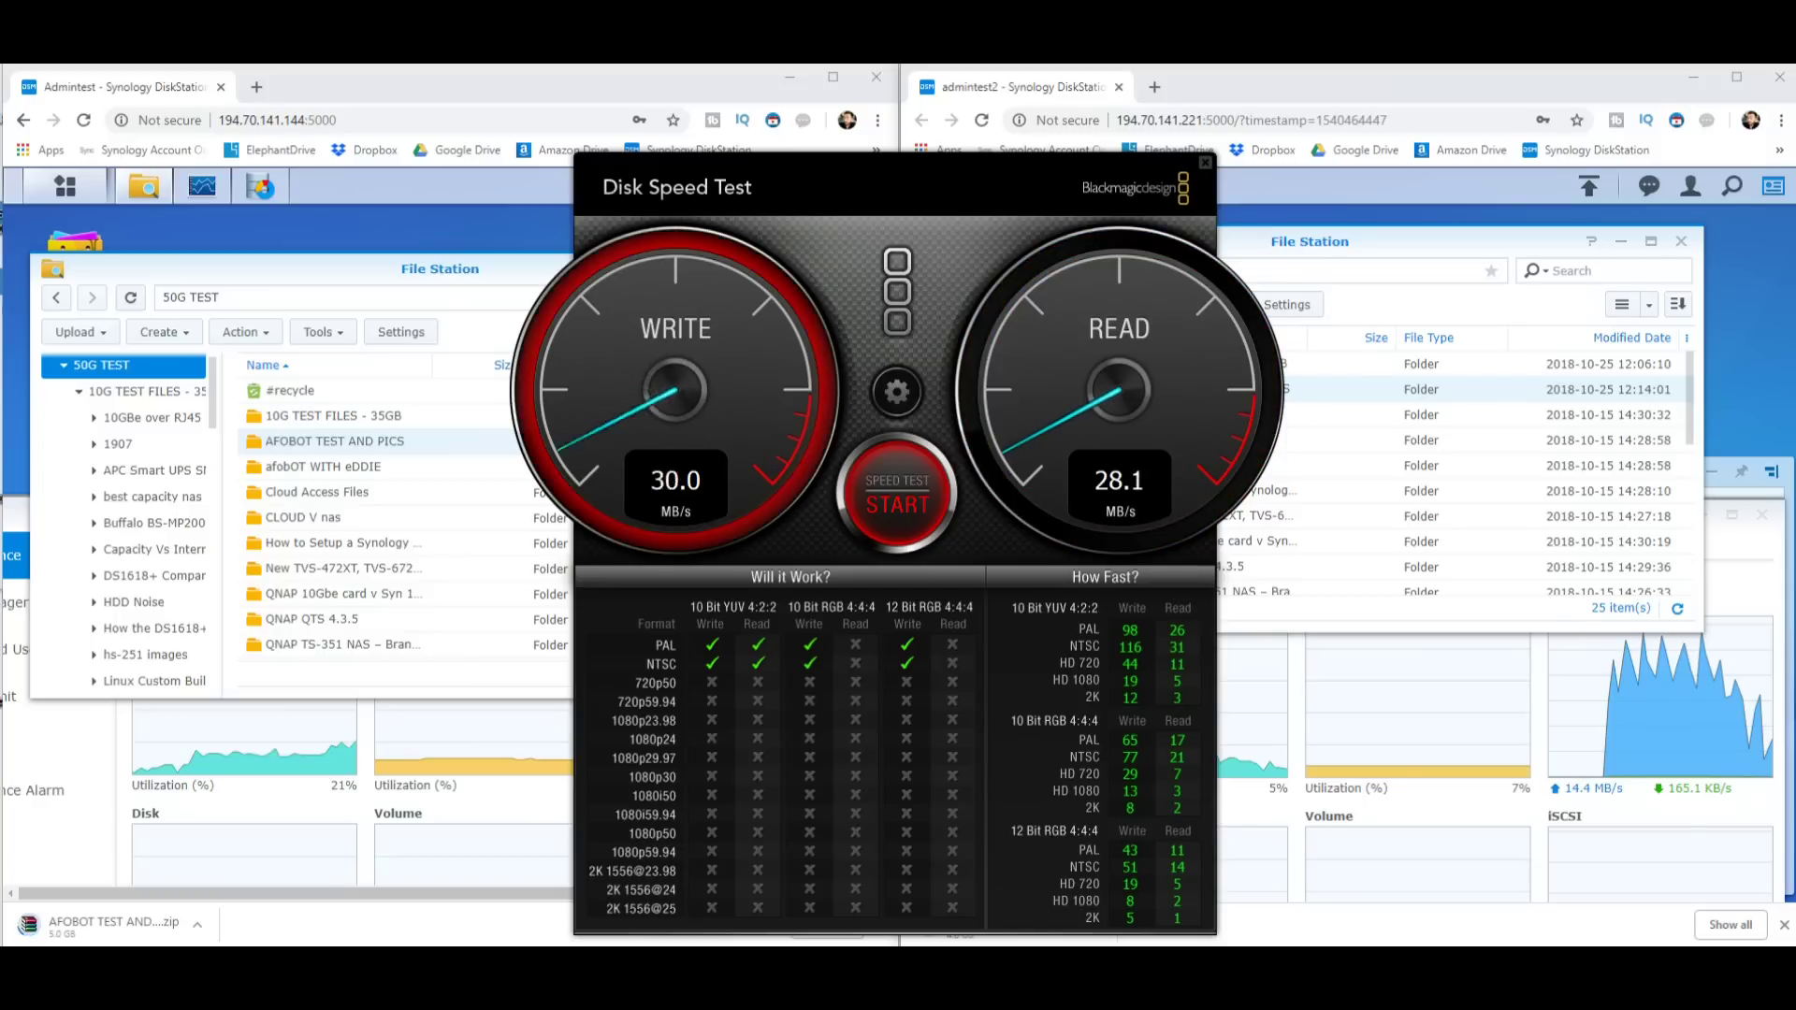
Stop the running speed test and move its window up and to the left.
{"action": "left_click", "coordinate": [897, 494]}
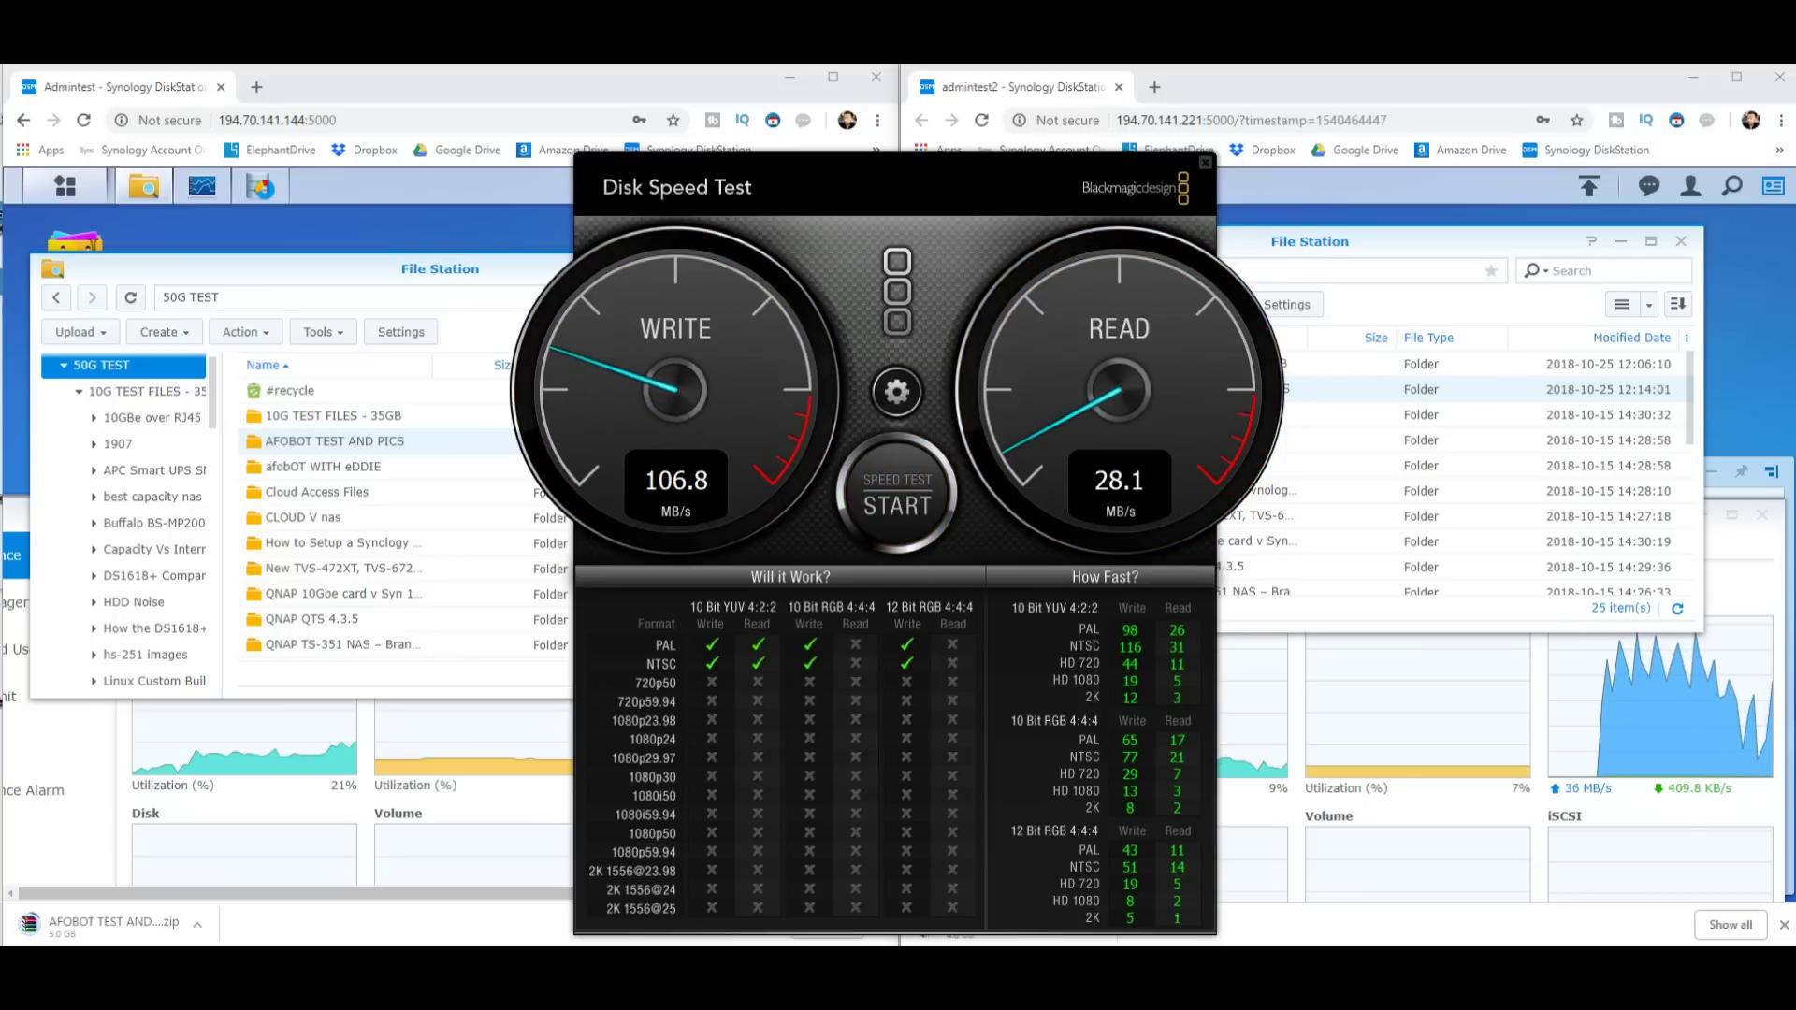
{"action": "left_click", "coordinate": [897, 392]}
{"action": "left_click", "coordinate": [882, 441]}
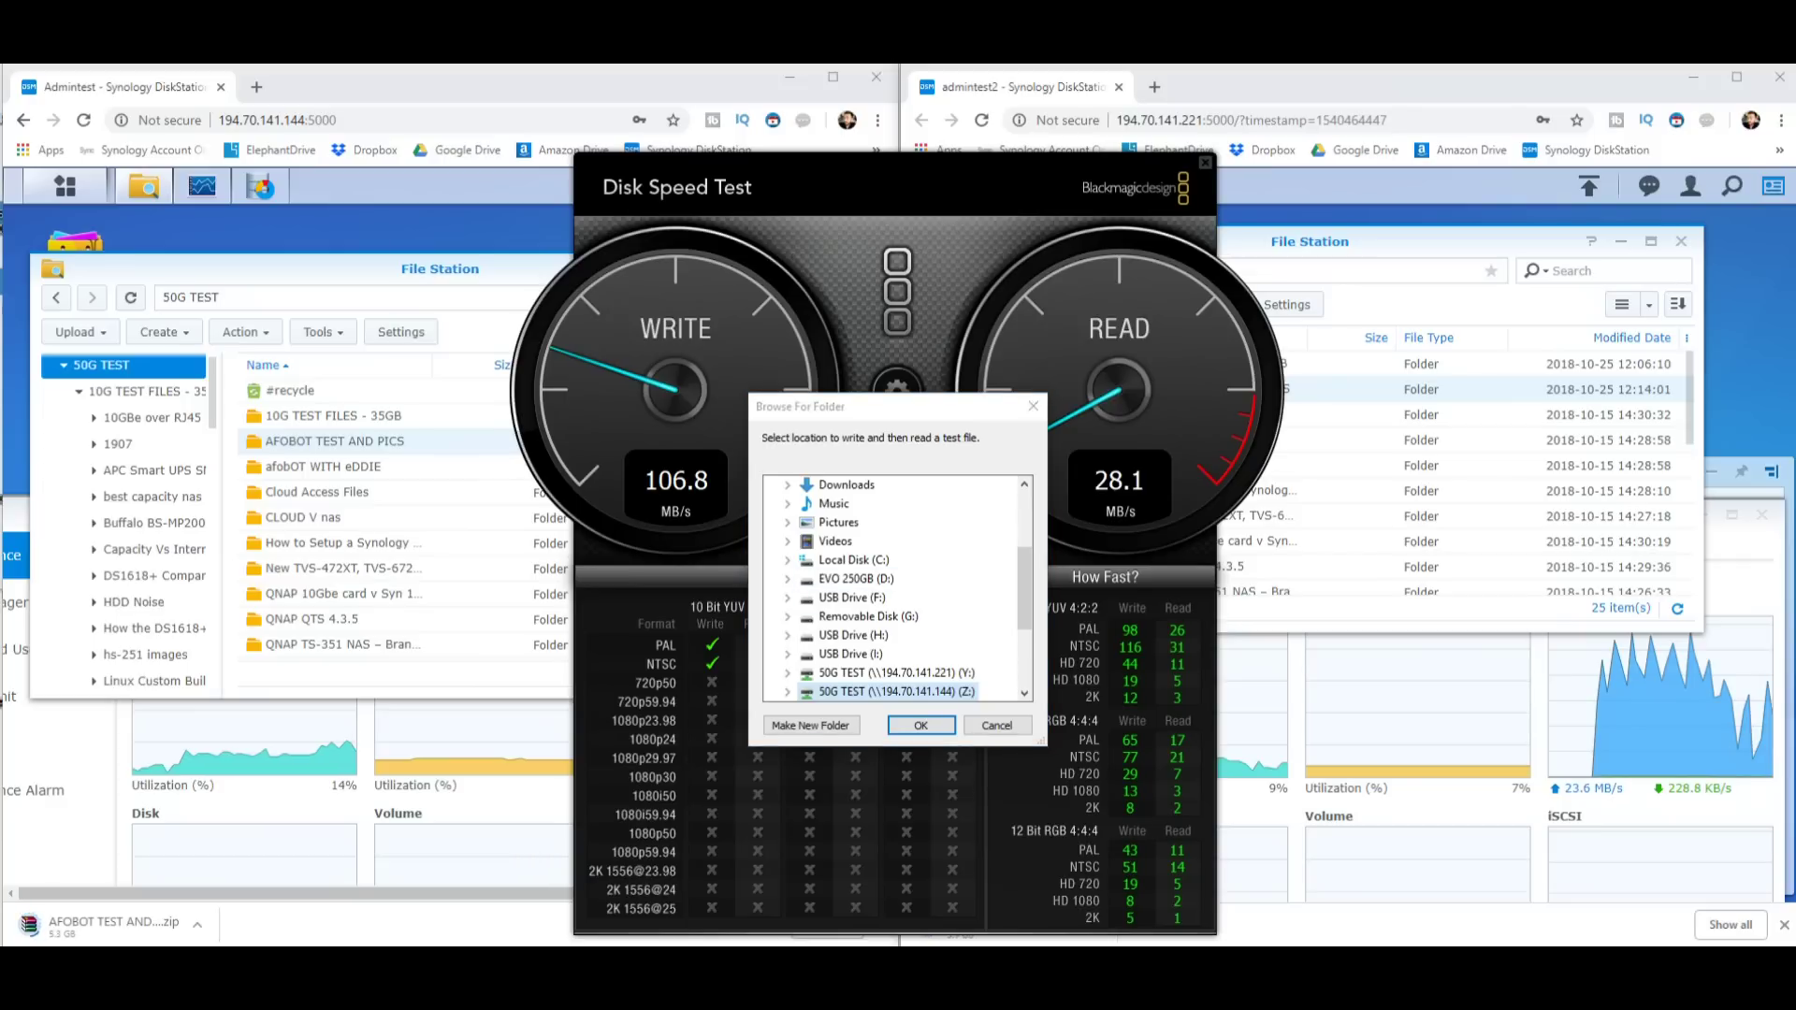
{"action": "left_click", "coordinate": [997, 725]}
{"action": "left_click_drag", "start_coordinate": [898, 183], "coordinate": [850, 149]}
Set the test target to the 50G TEST share on Y: and start the speed test.
{"action": "left_click", "coordinate": [848, 357]}
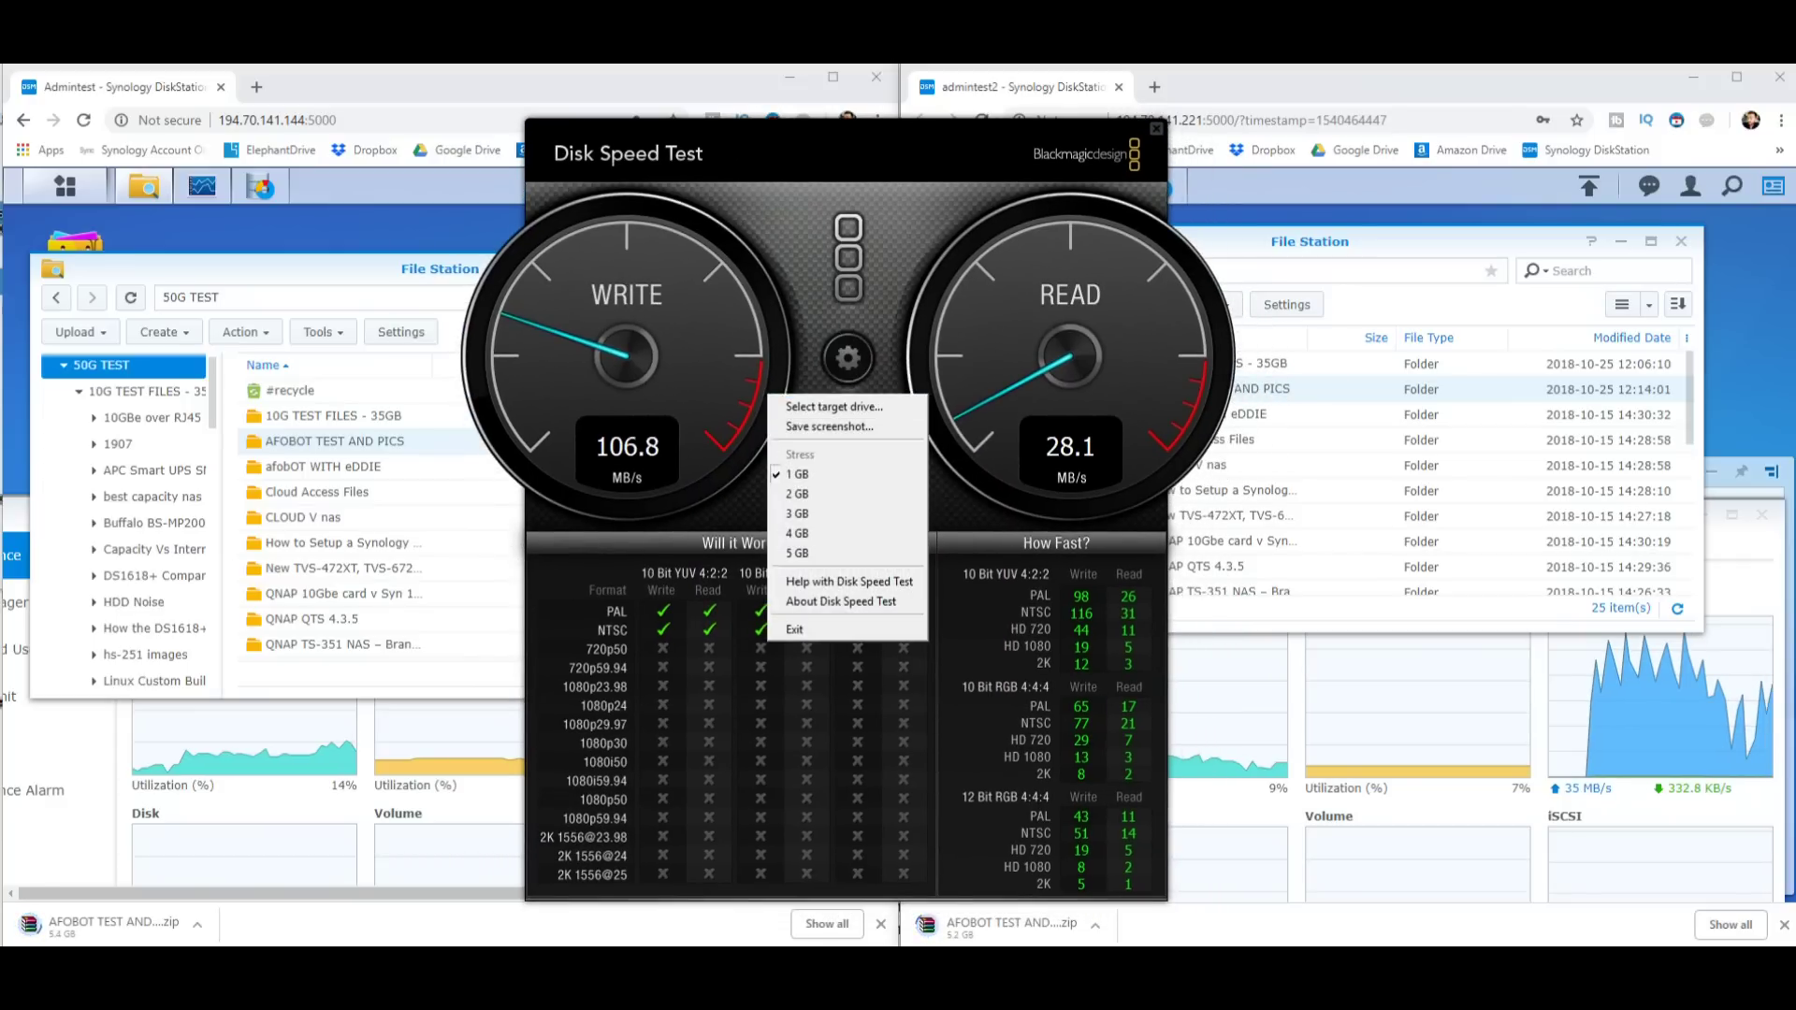
{"action": "left_click", "coordinate": [832, 406]}
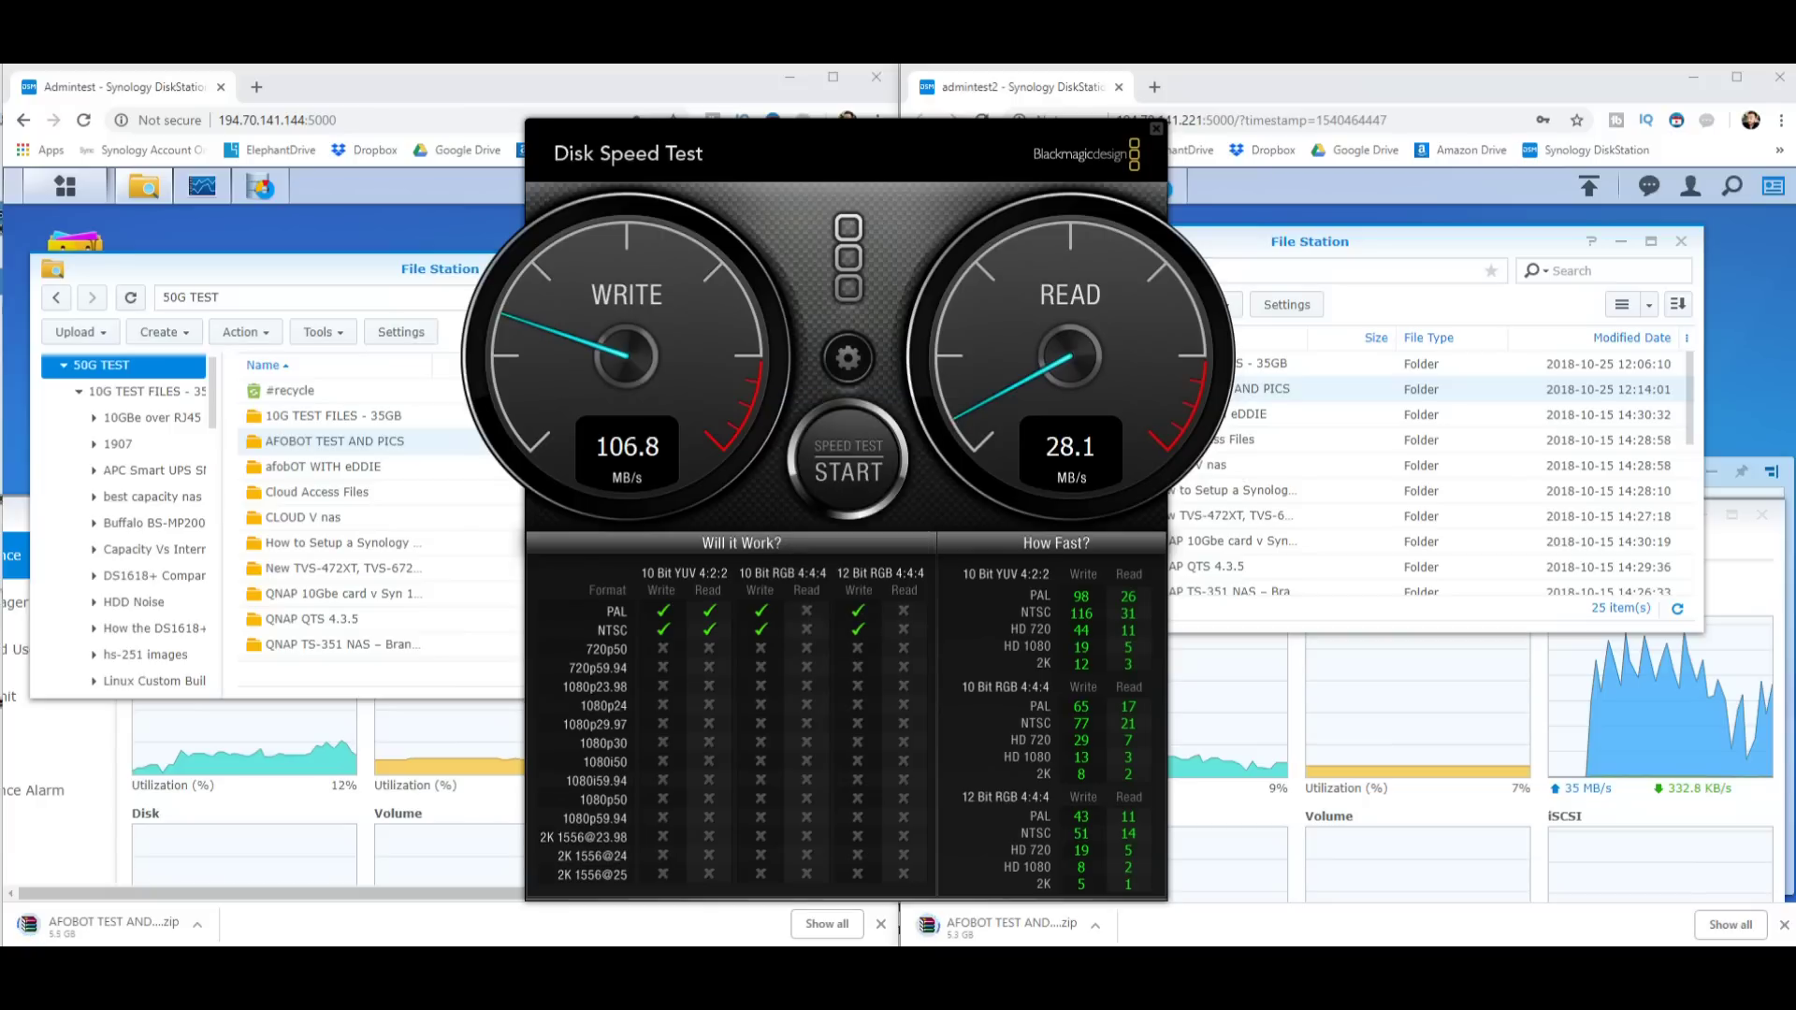
{"action": "double_click", "coordinate": [888, 672]}
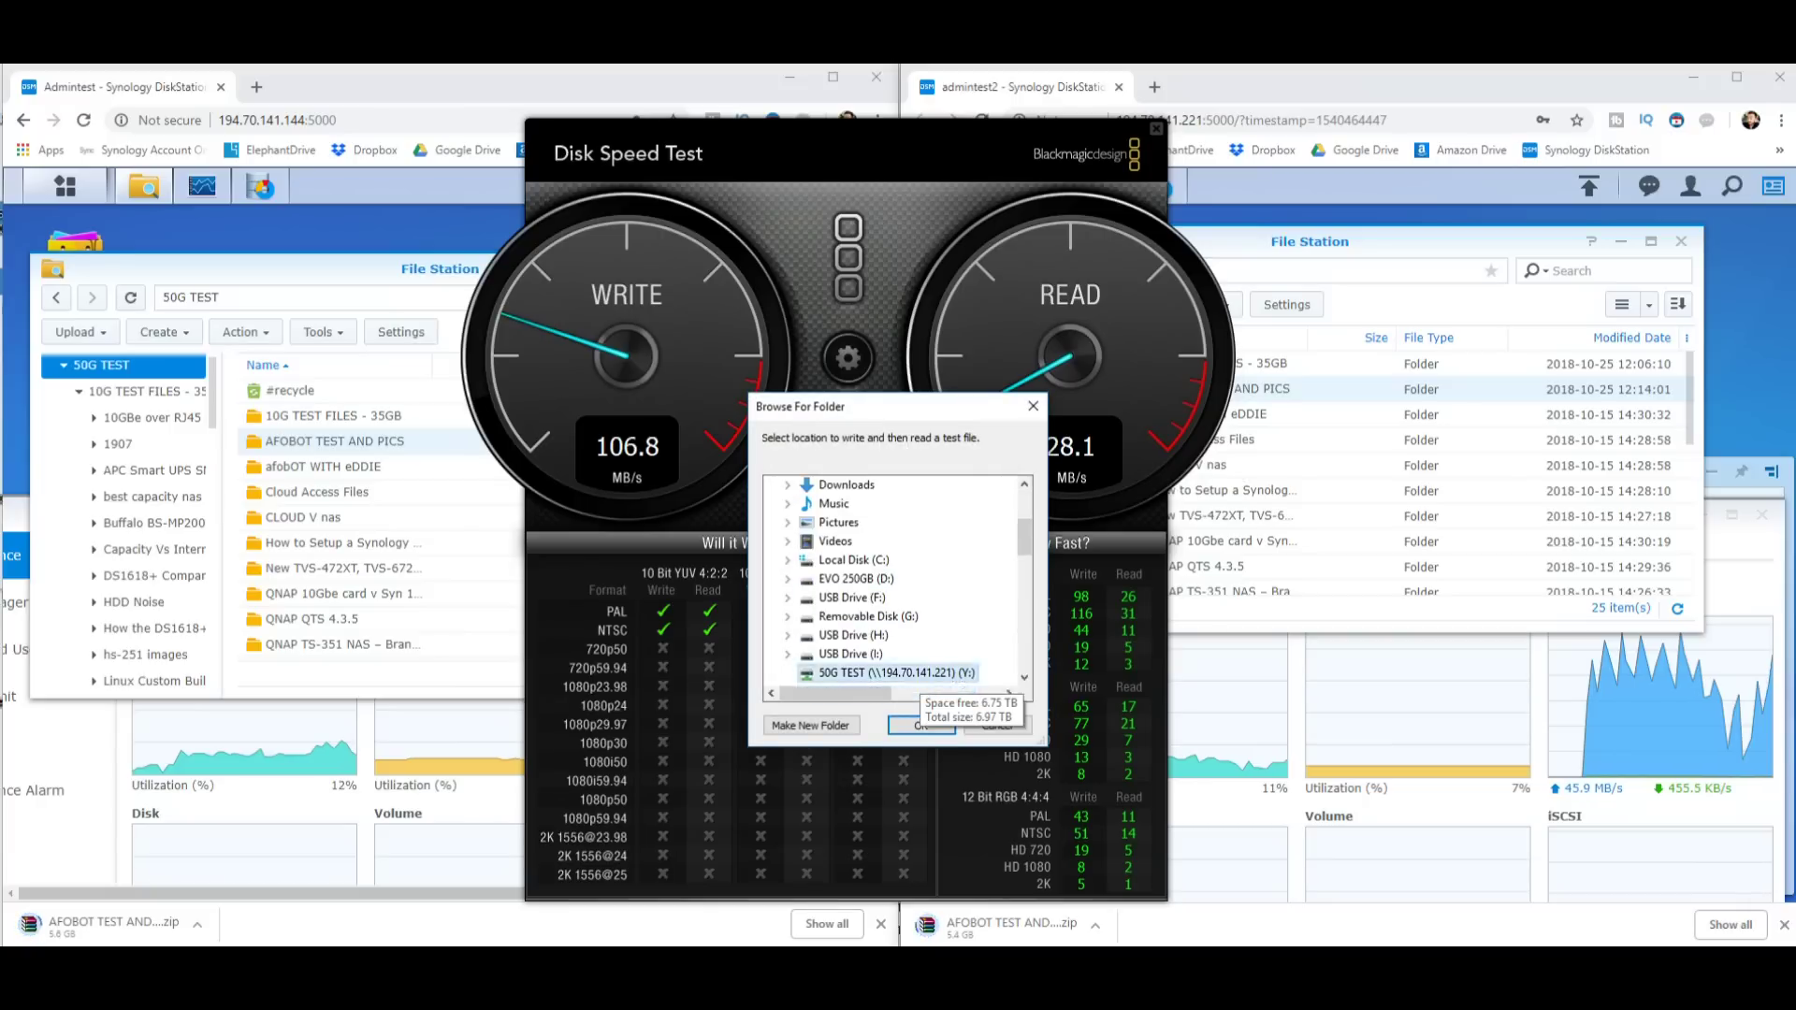
{"action": "left_click", "coordinate": [921, 725]}
{"action": "left_click", "coordinate": [847, 460]}
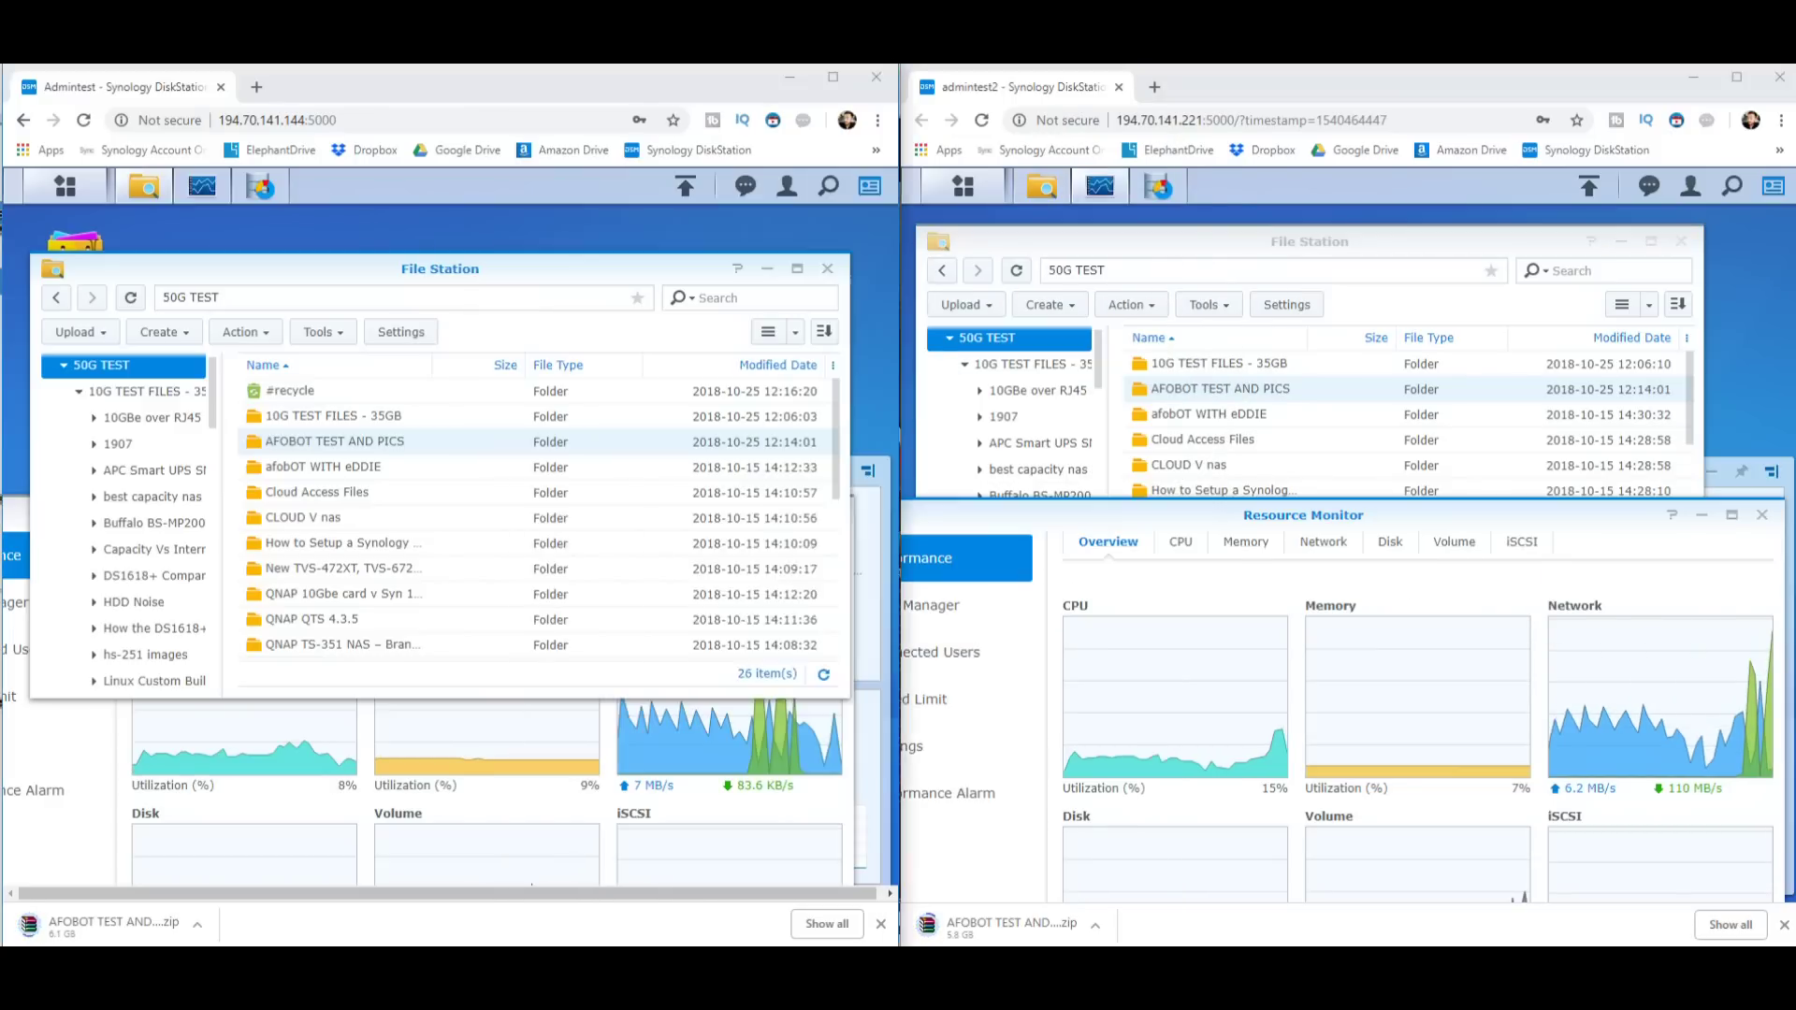
Bring the first NAS's Resource Monitor forward and raise it to reveal the disk graphs.
{"action": "left_click", "coordinate": [487, 804]}
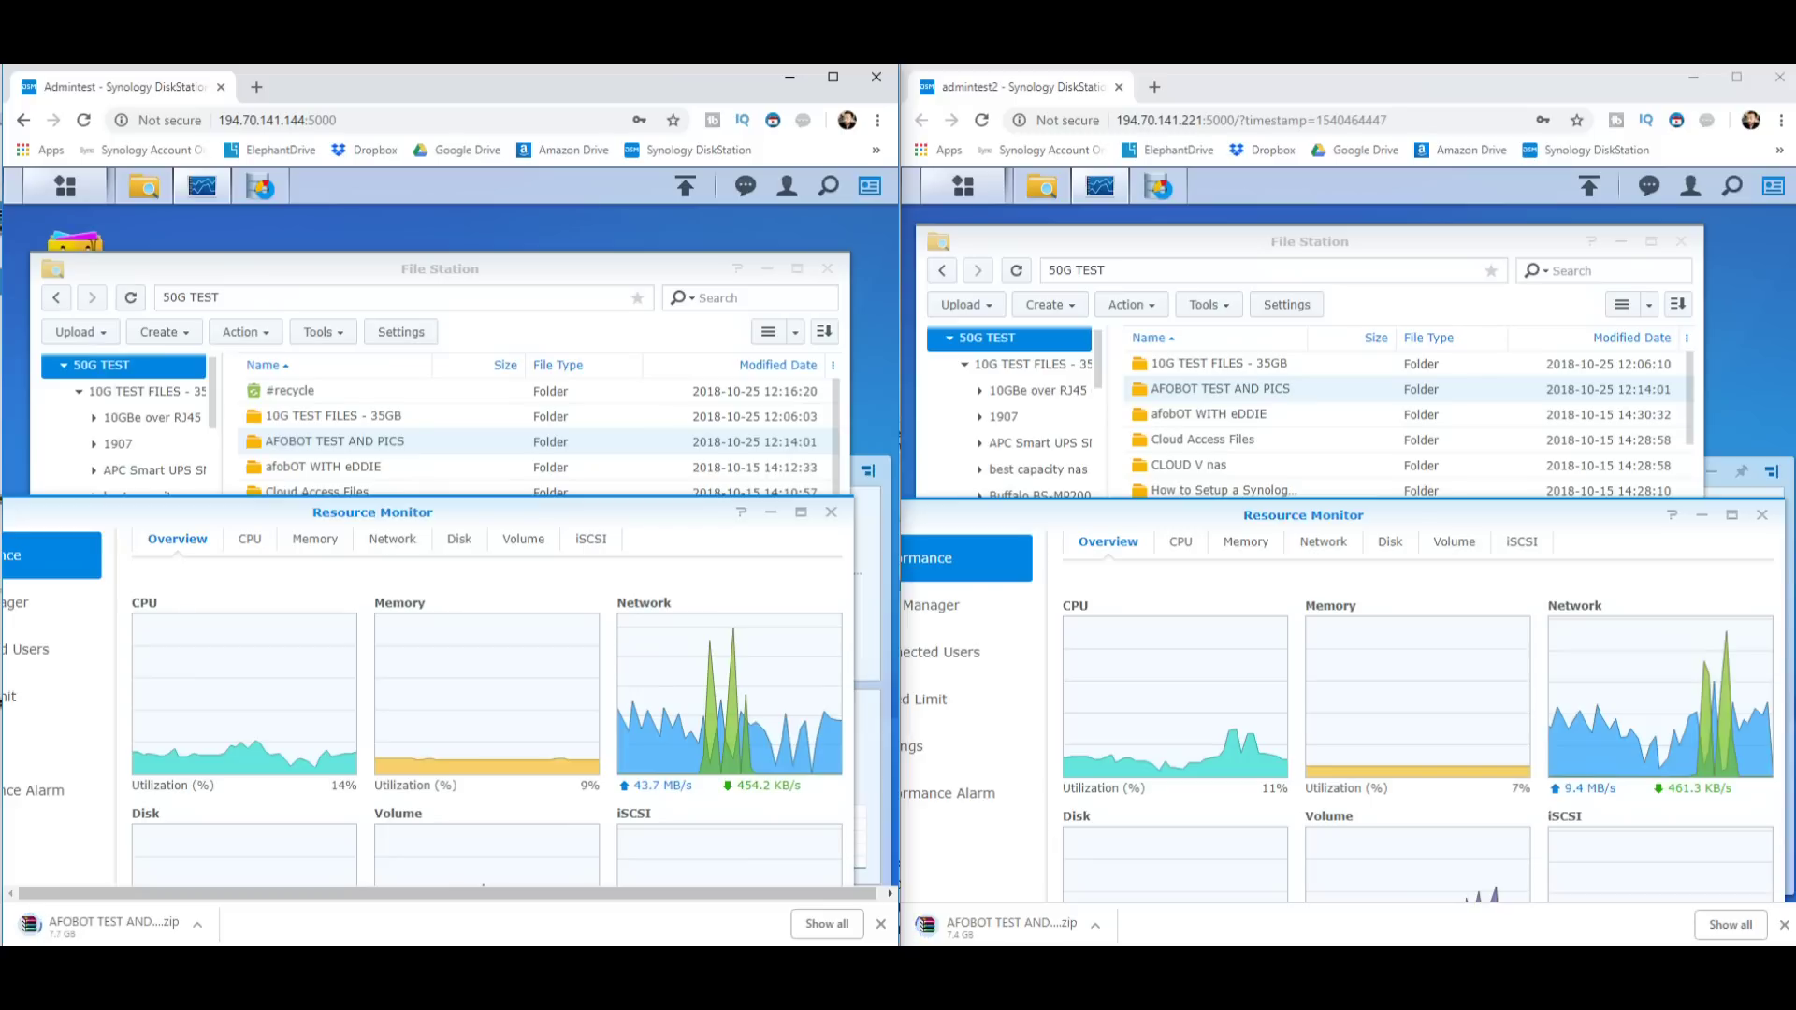
{"action": "left_click_drag", "start_coordinate": [372, 513], "coordinate": [364, 390]}
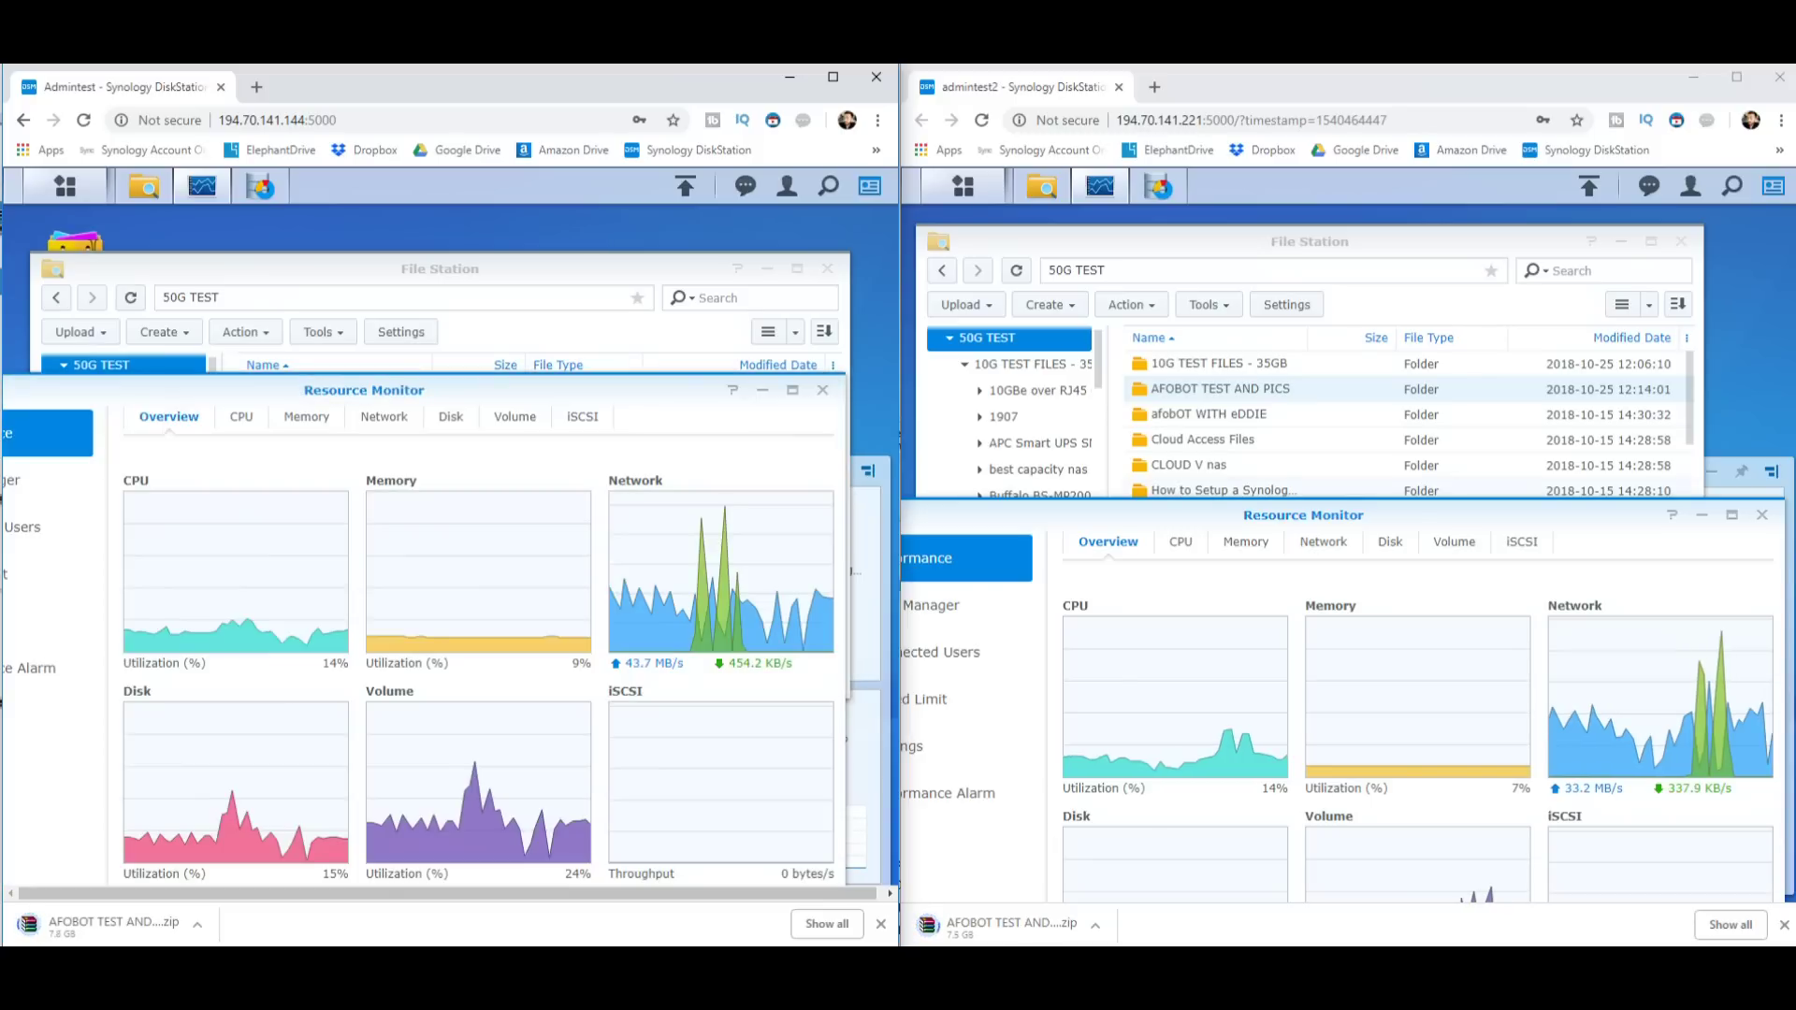
Raise the second NAS's Resource Monitor to show its disk and volume graphs, then close it.
{"action": "left_click_drag", "start_coordinate": [1316, 516], "coordinate": [1329, 387]}
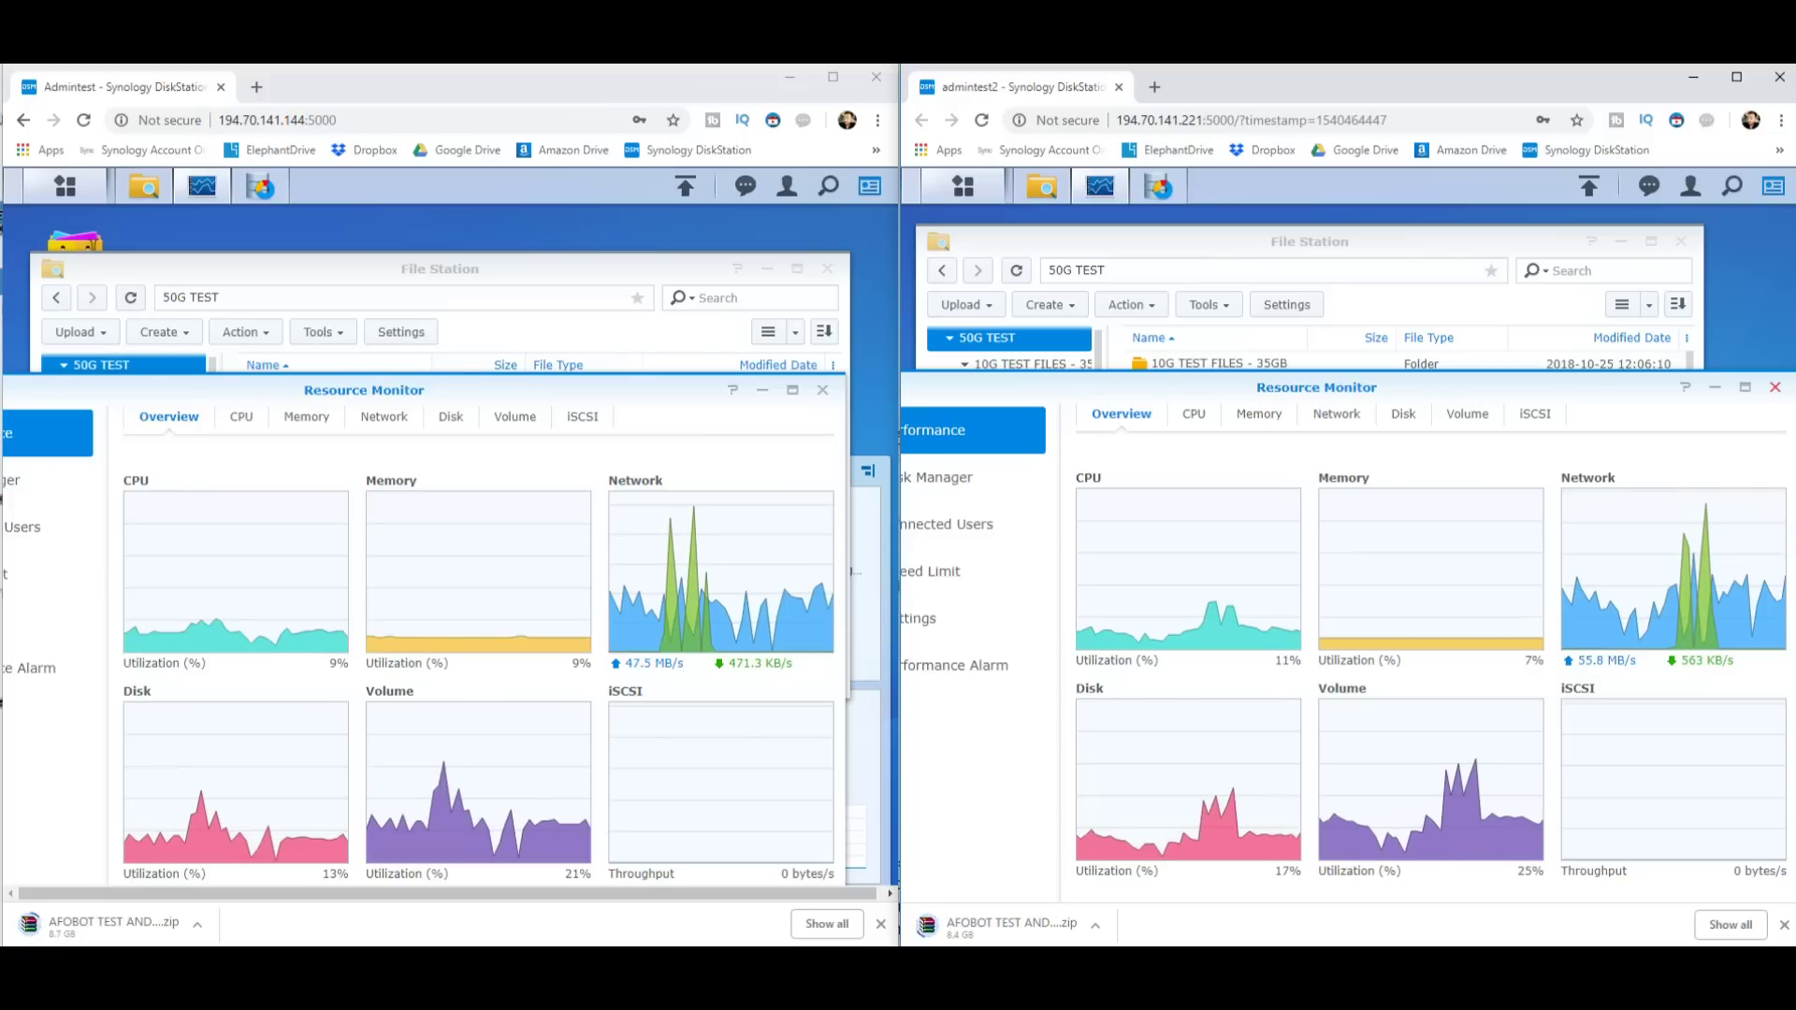
{"action": "left_click", "coordinate": [1774, 386]}
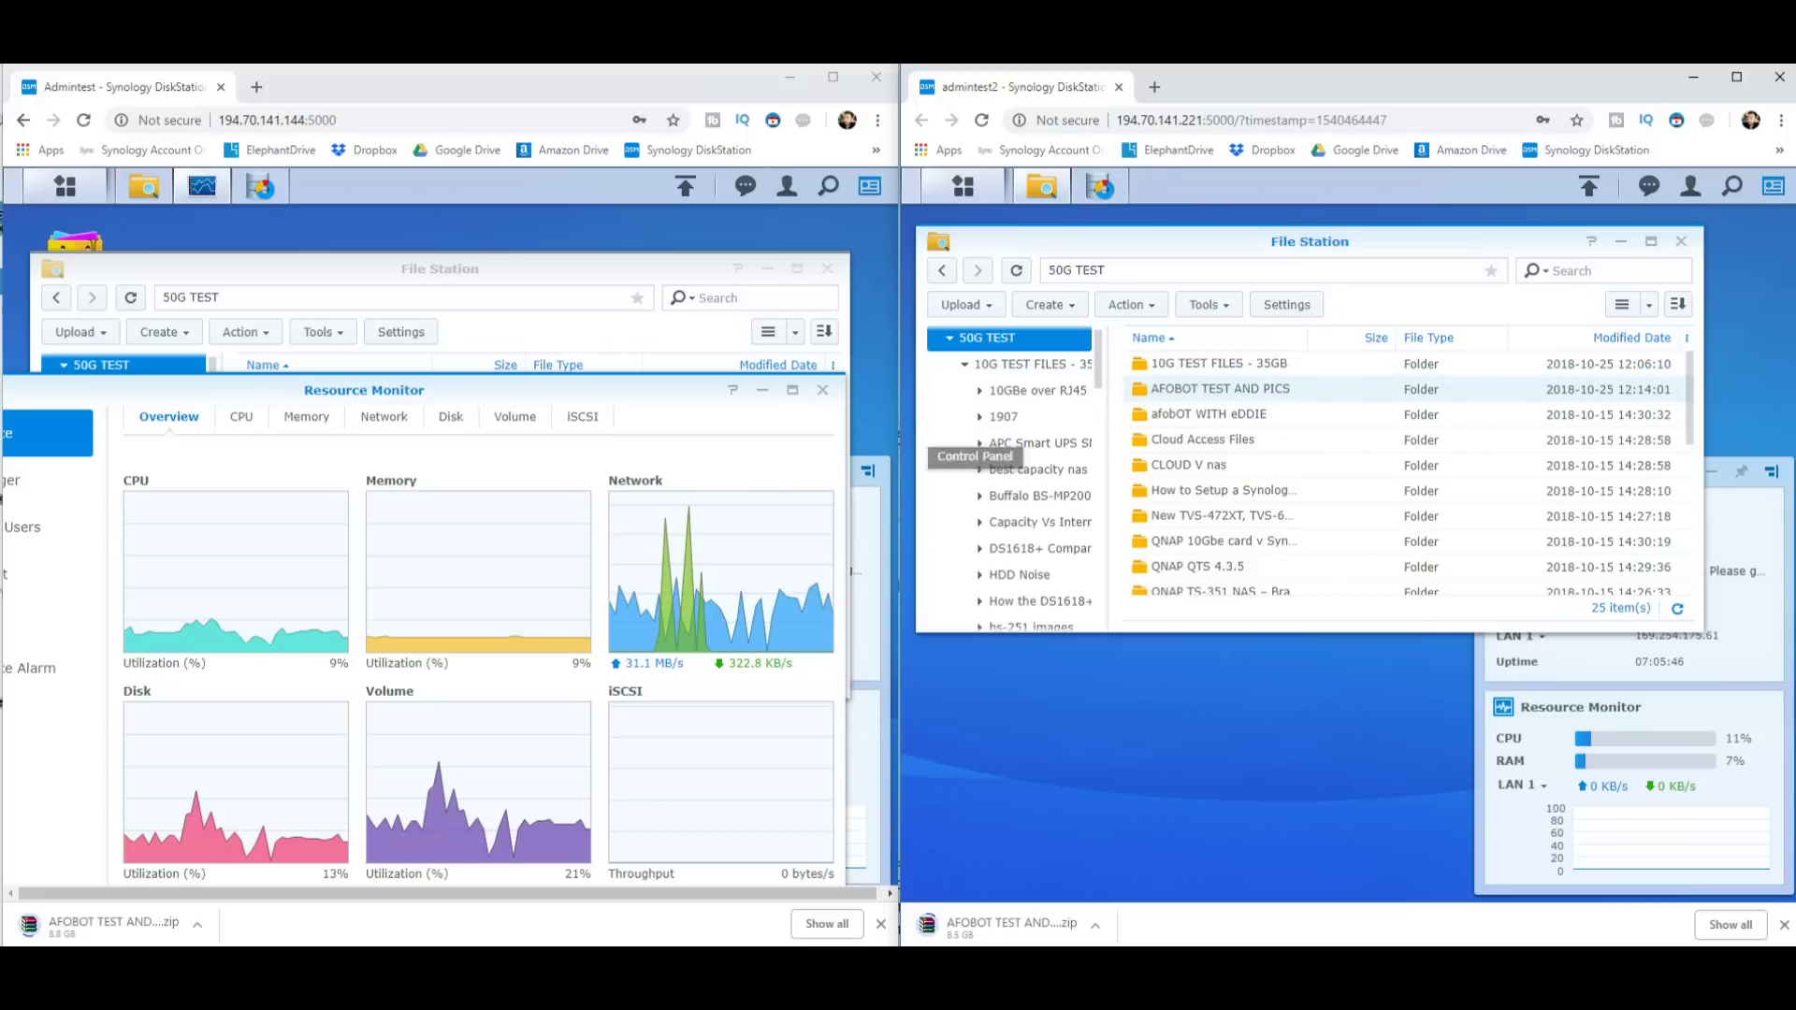
Close the left Resource Monitor so the first NAS's File Station shows 50G TEST.
{"action": "left_click", "coordinate": [823, 389]}
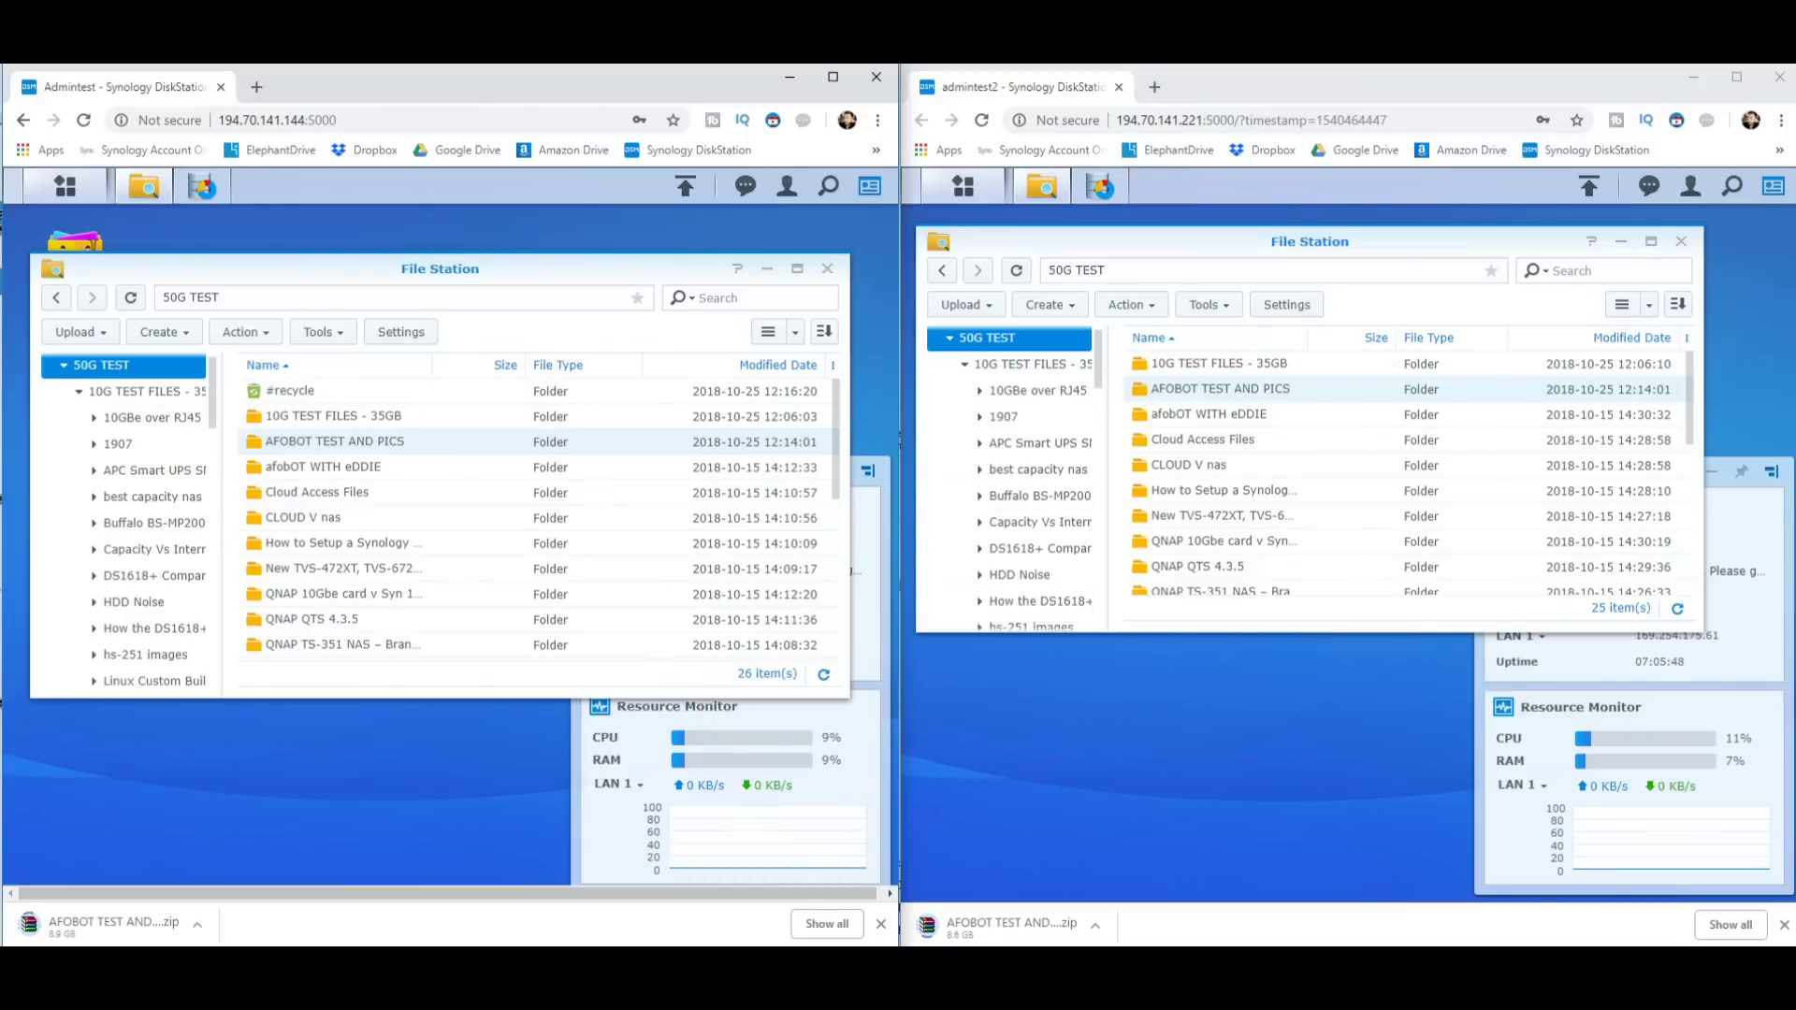